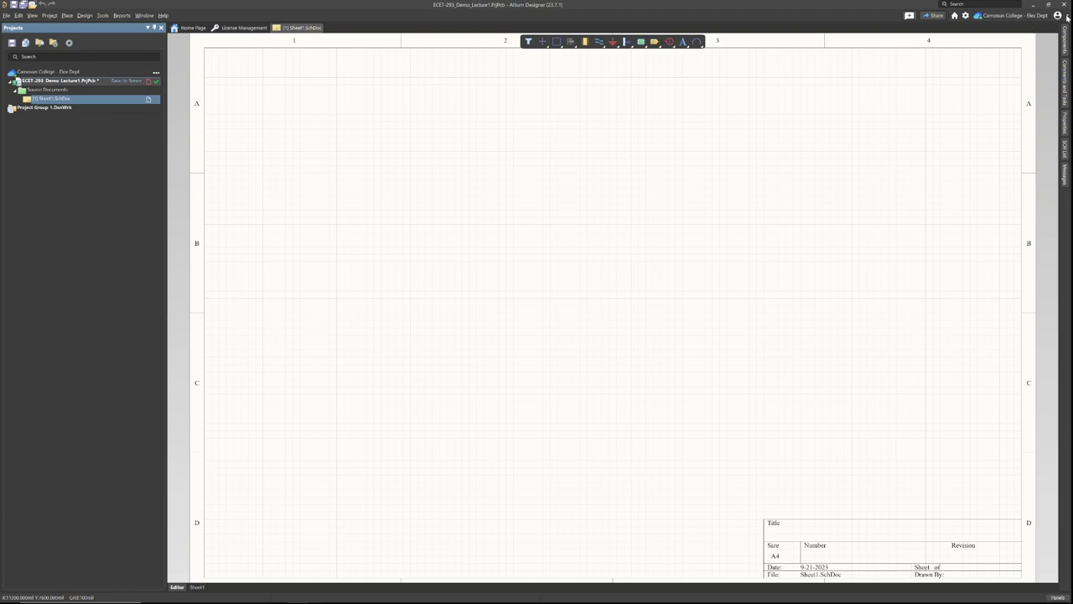
Review the private license server setup in License Management and check which Altium 365 workspace is connected.
click(1065, 16)
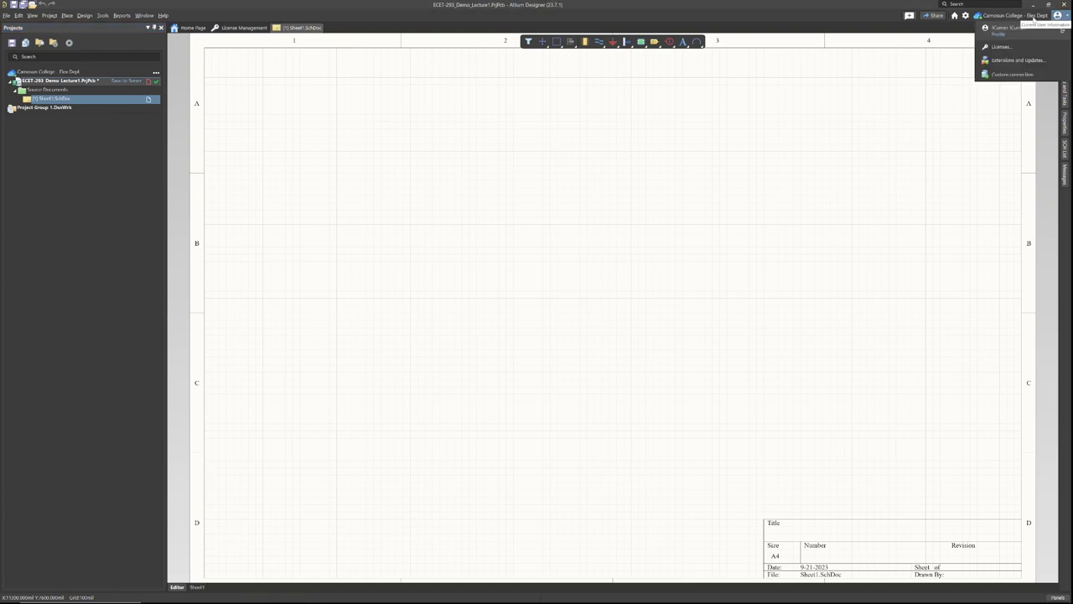
click(1004, 47)
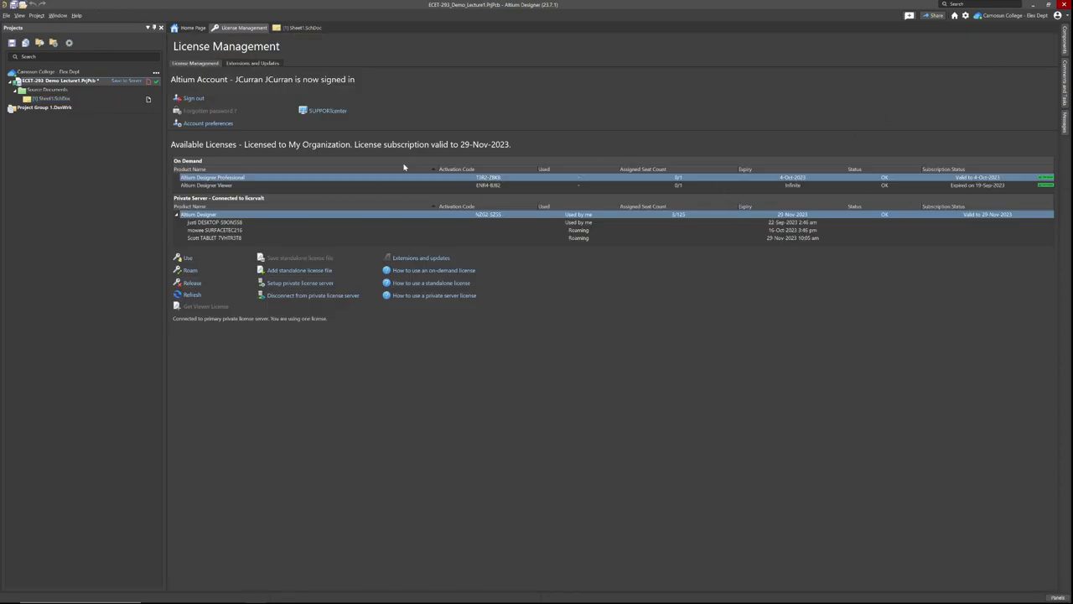
click(306, 284)
double_click(511, 271)
key(Tab)
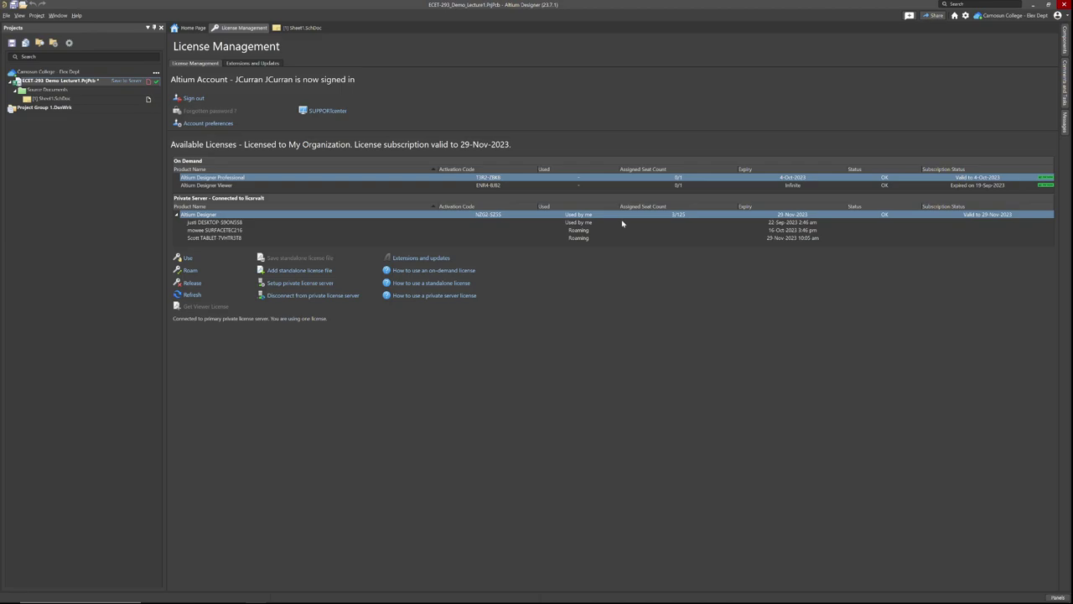
click(1024, 17)
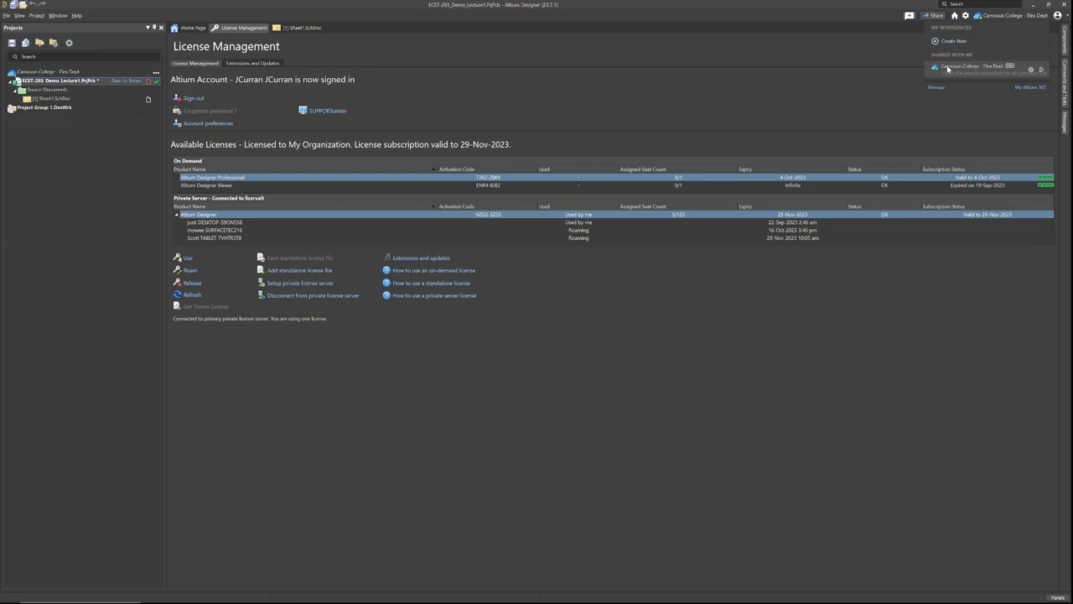
click(803, 106)
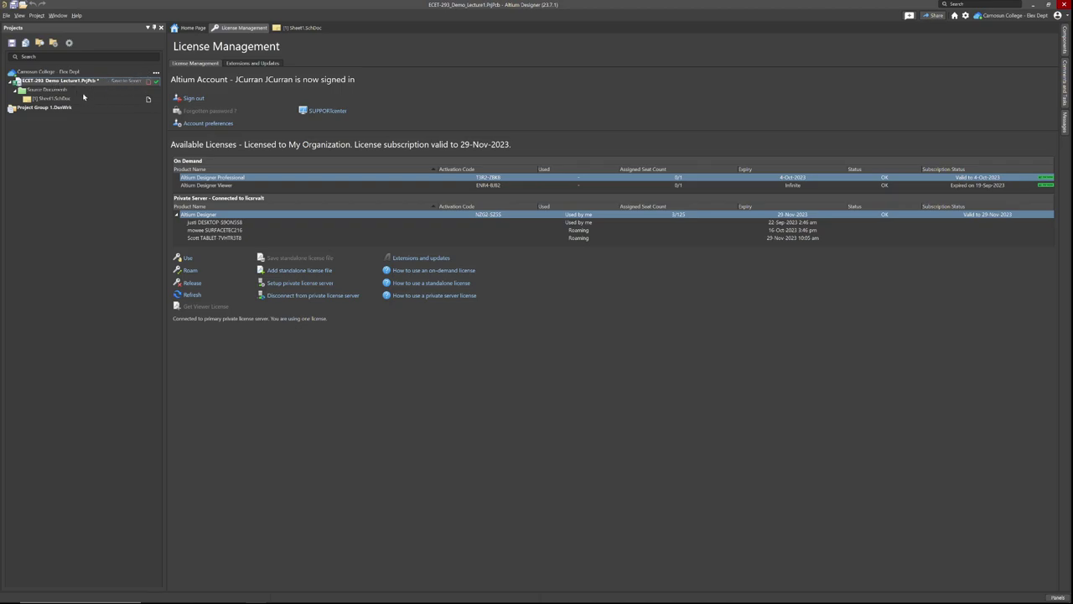
Start a new project in the Camosun College workspace using the Default PCB Project type.
click(7, 16)
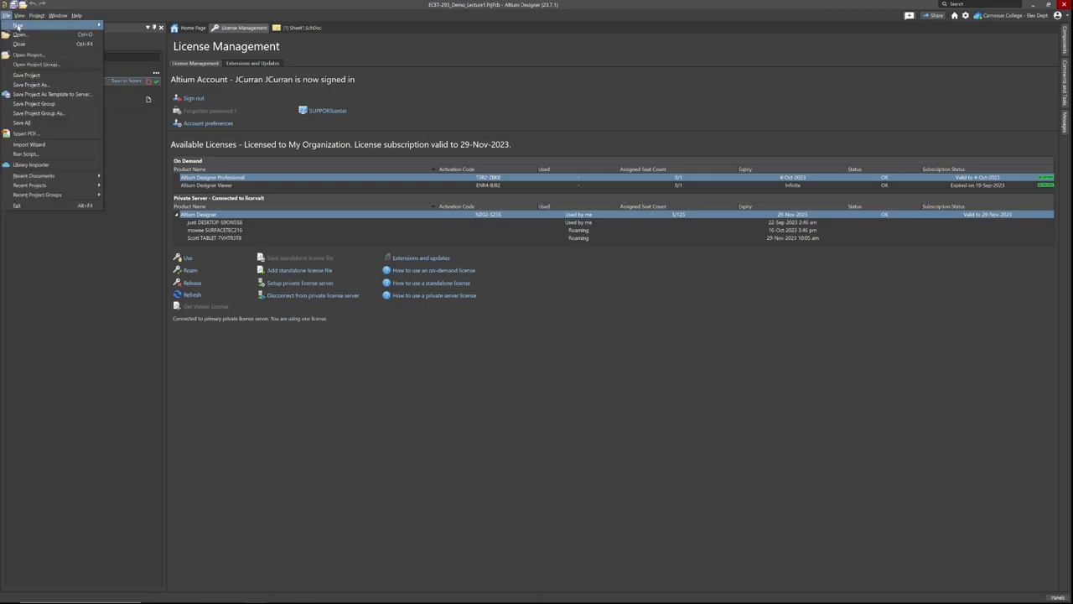
mouse_move(16, 25)
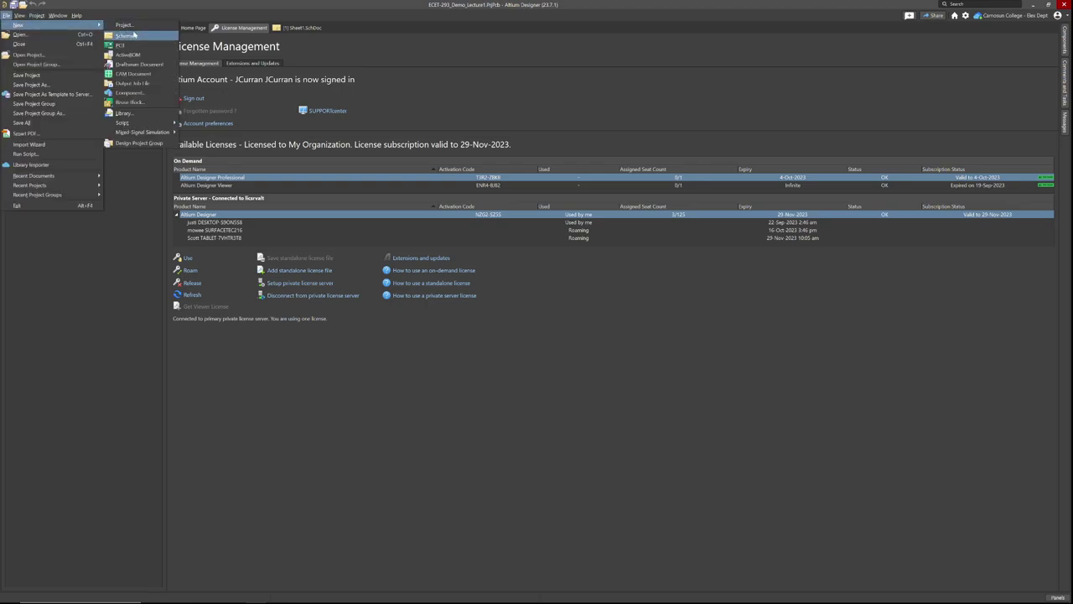
click(137, 26)
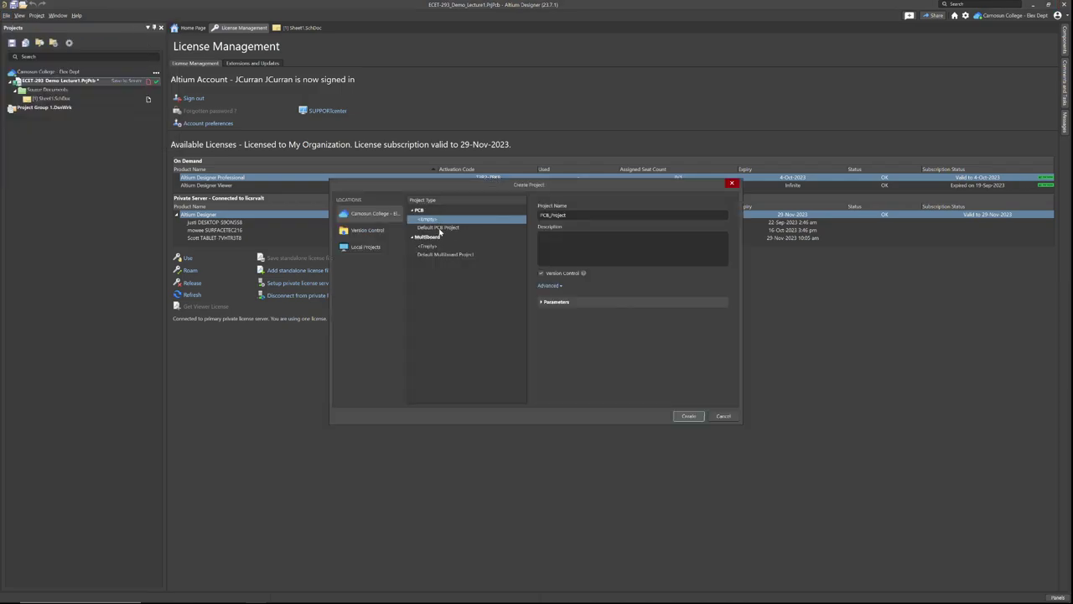
click(440, 228)
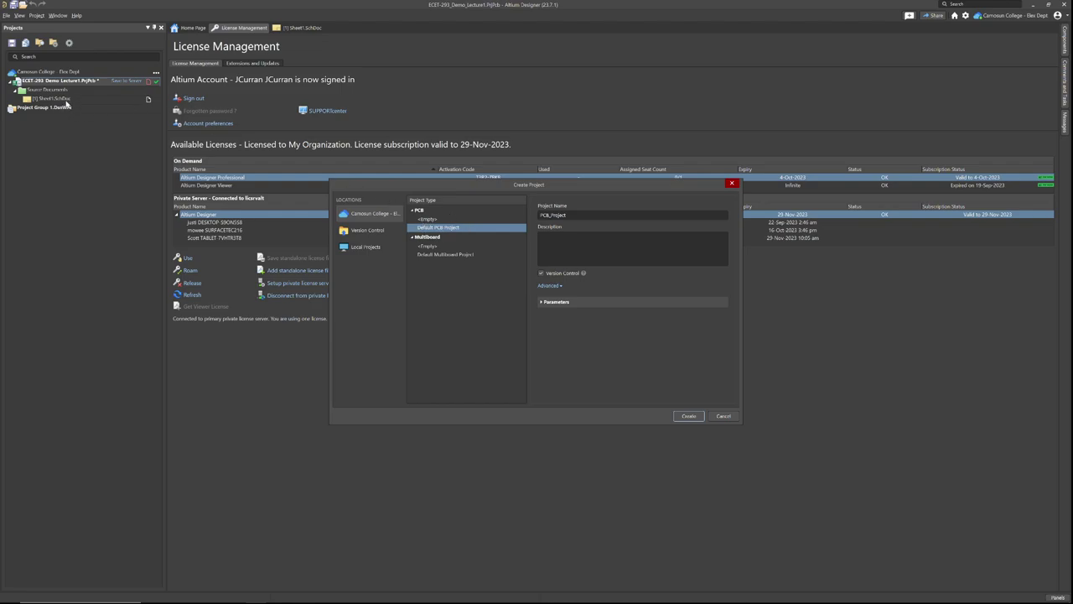
click(435, 219)
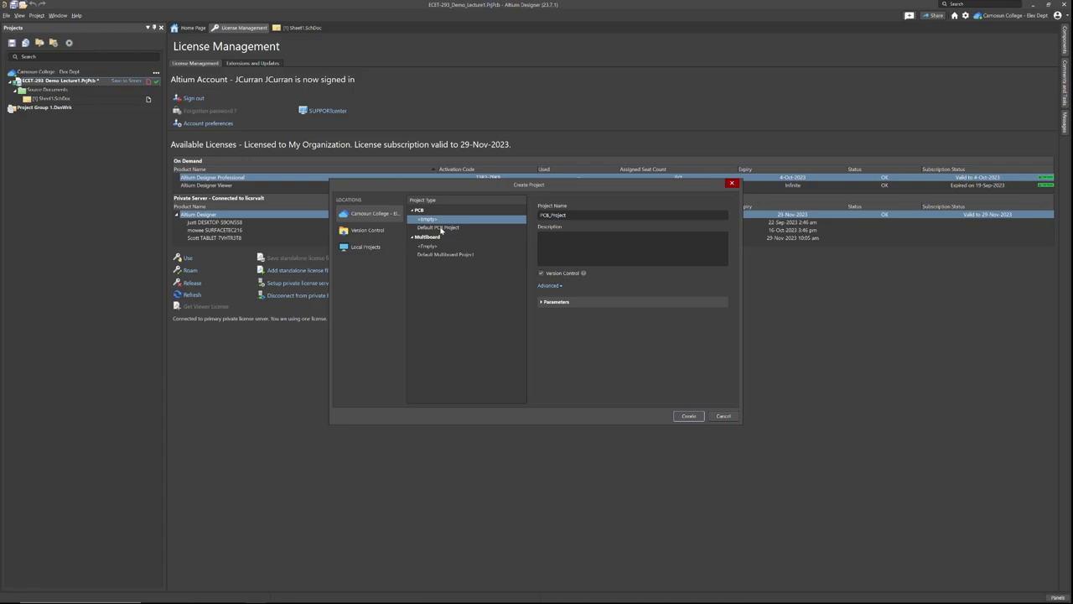
click(442, 228)
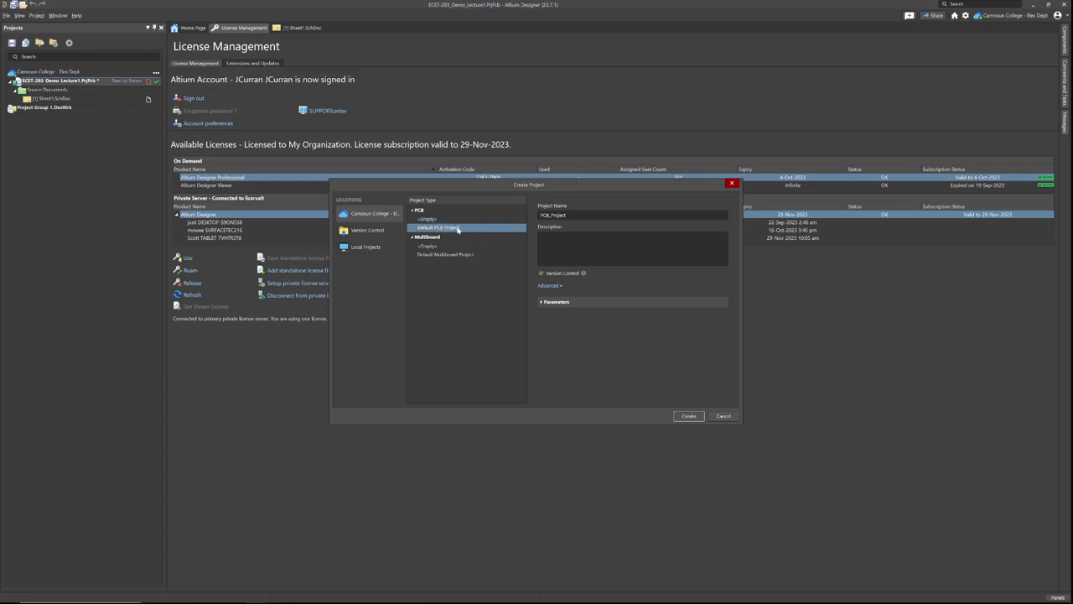
Set the new project's server folder to Projects\ECET 293\Instructor in the advanced settings.
click(561, 286)
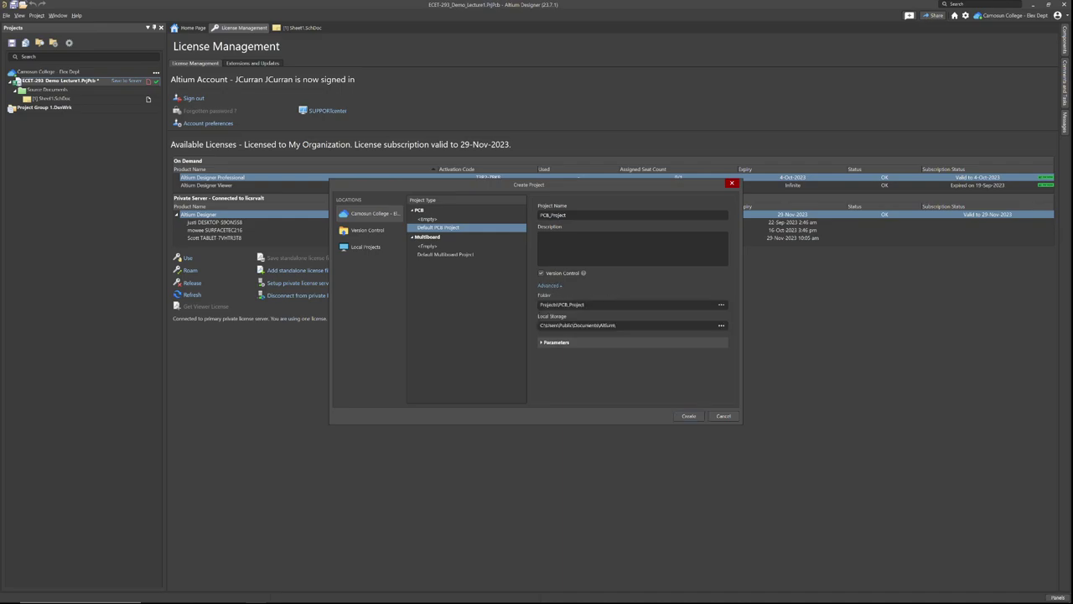
click(587, 326)
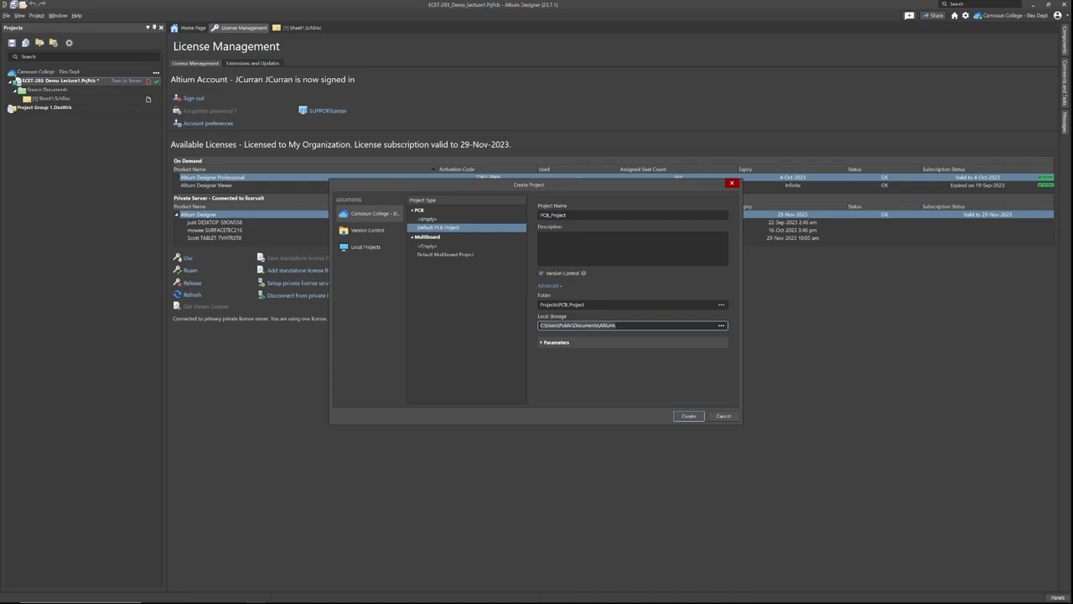
click(720, 307)
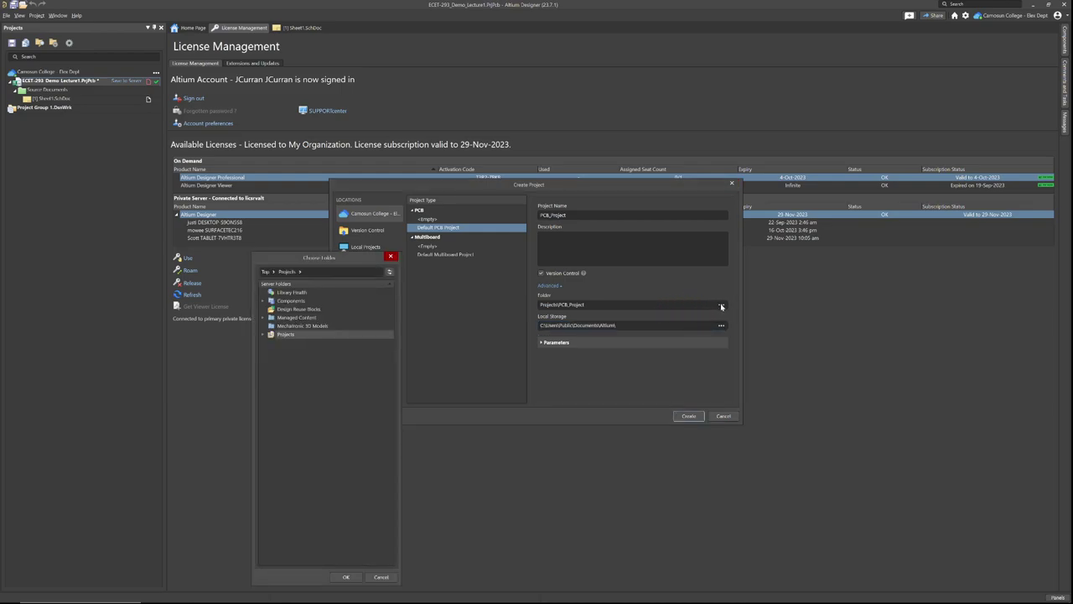
drag(342, 259, 273, 165)
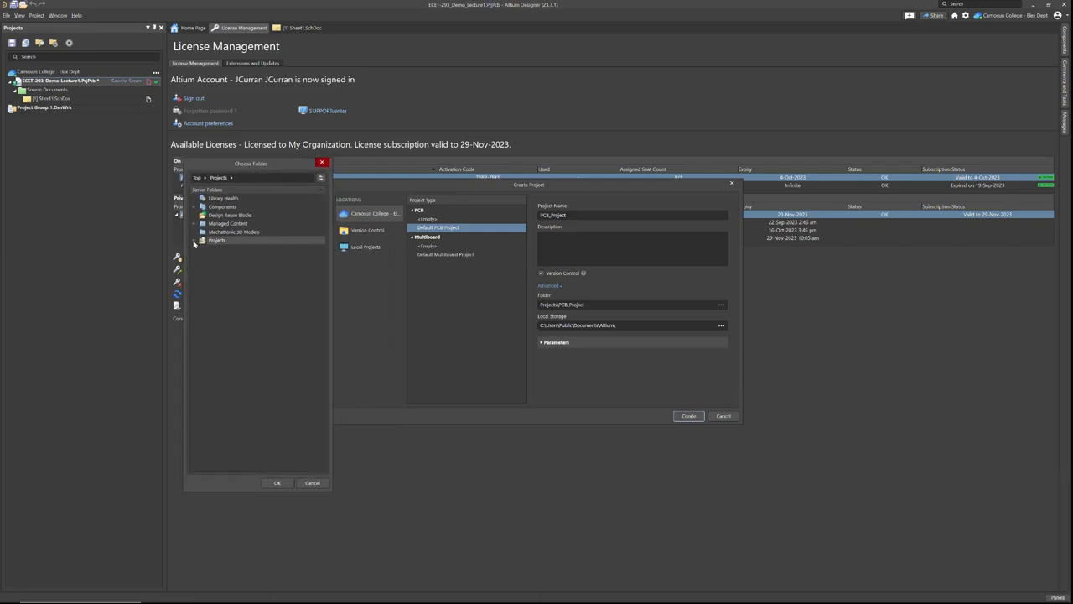
click(197, 242)
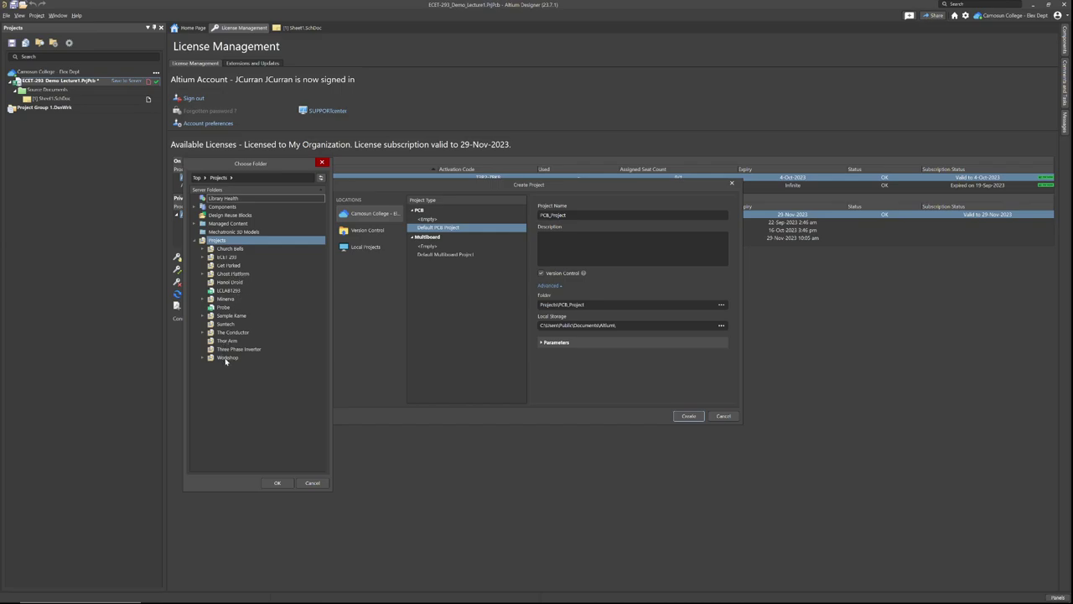
click(202, 258)
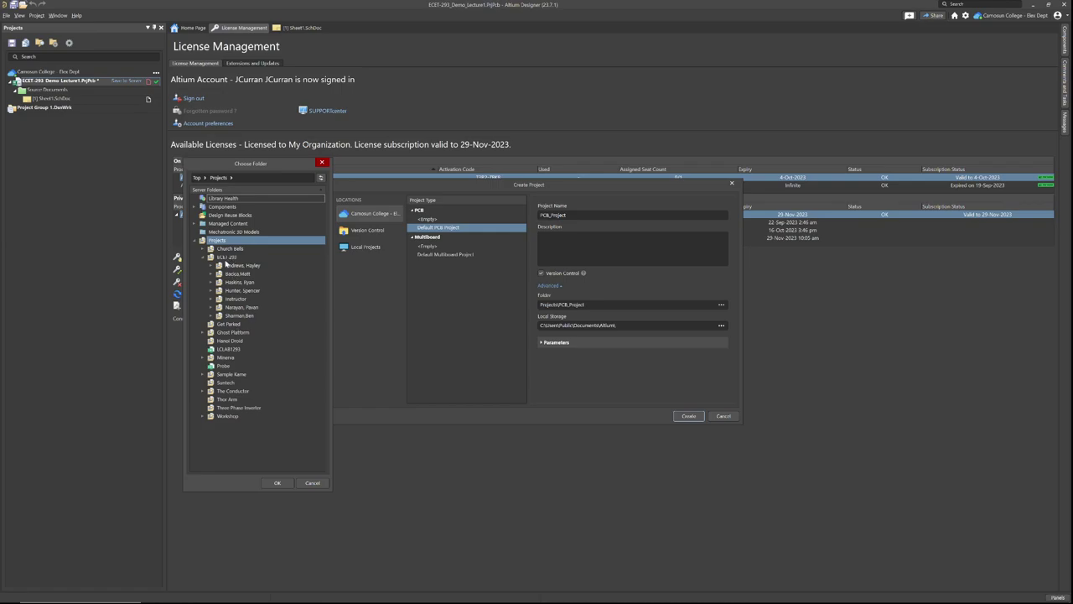
click(229, 300)
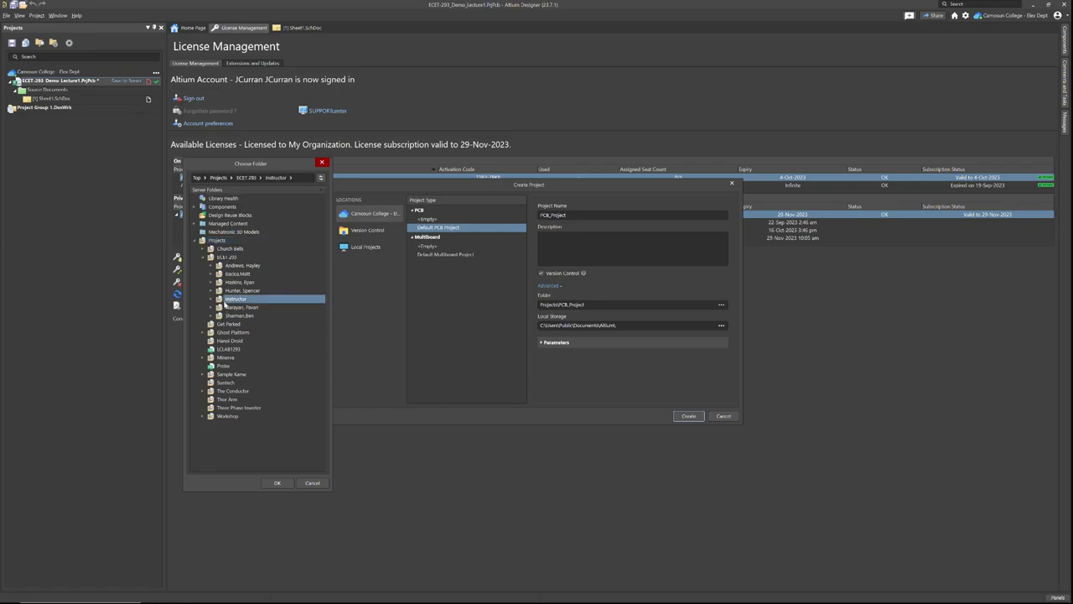
click(212, 299)
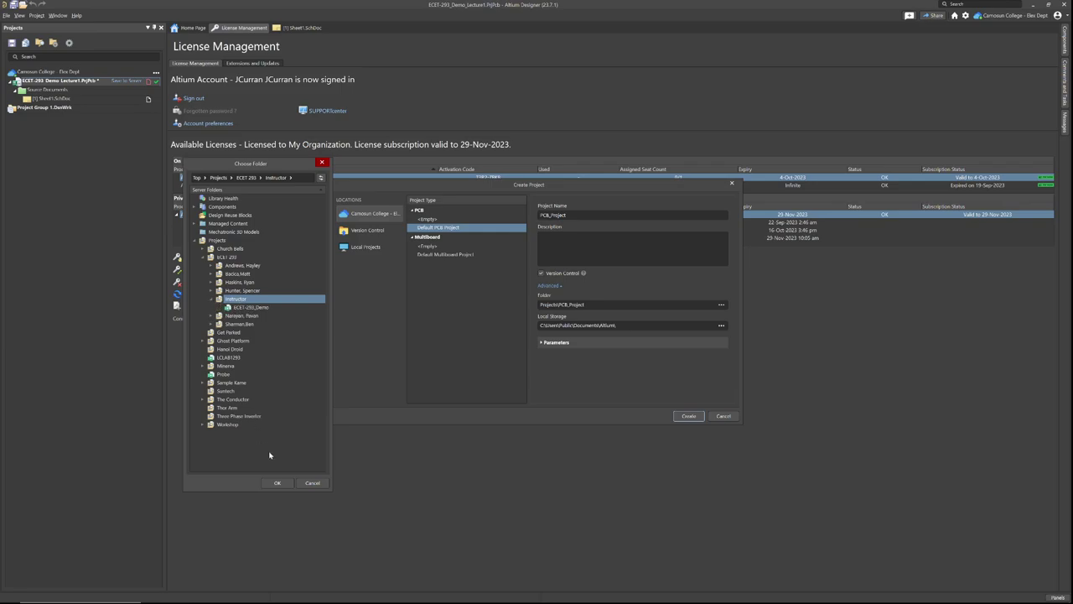
click(278, 483)
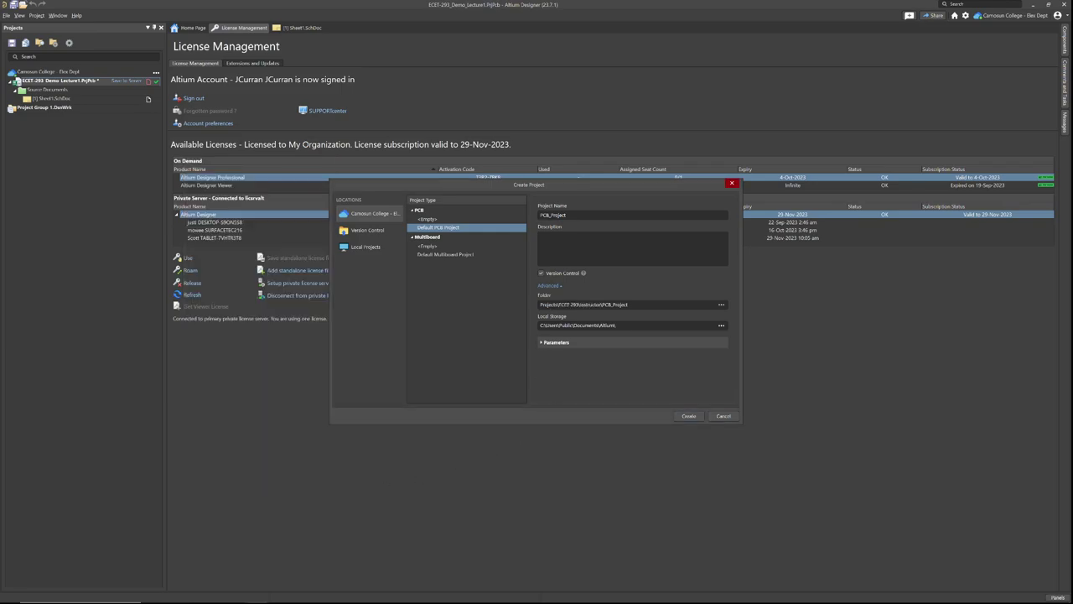
Name the project ECET_293_Demo2 and create it.
click(587, 215)
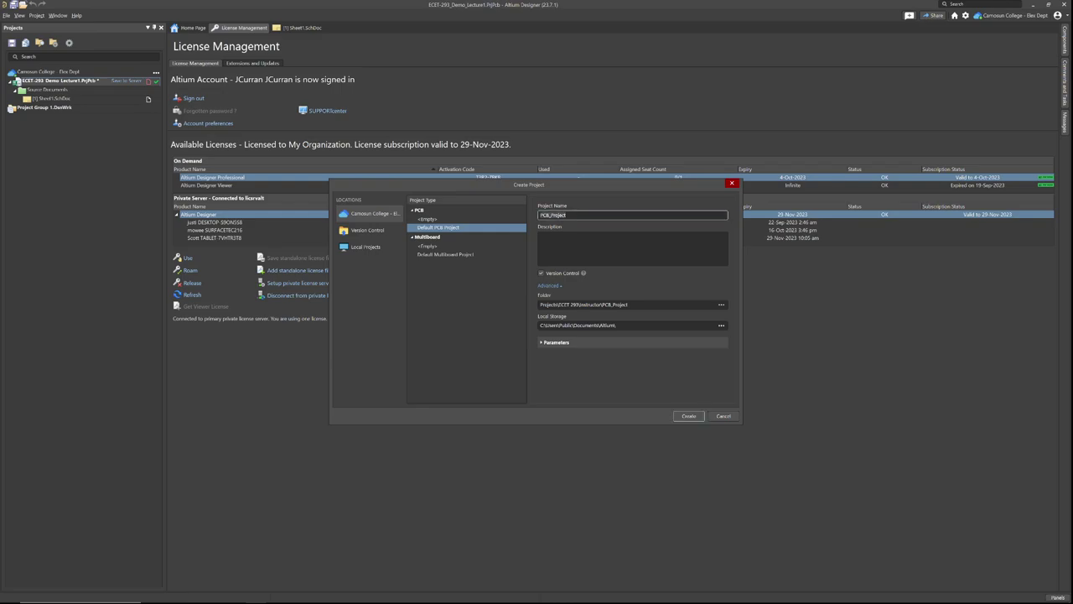
text(E)
text(CET_293_Demo2)
click(689, 417)
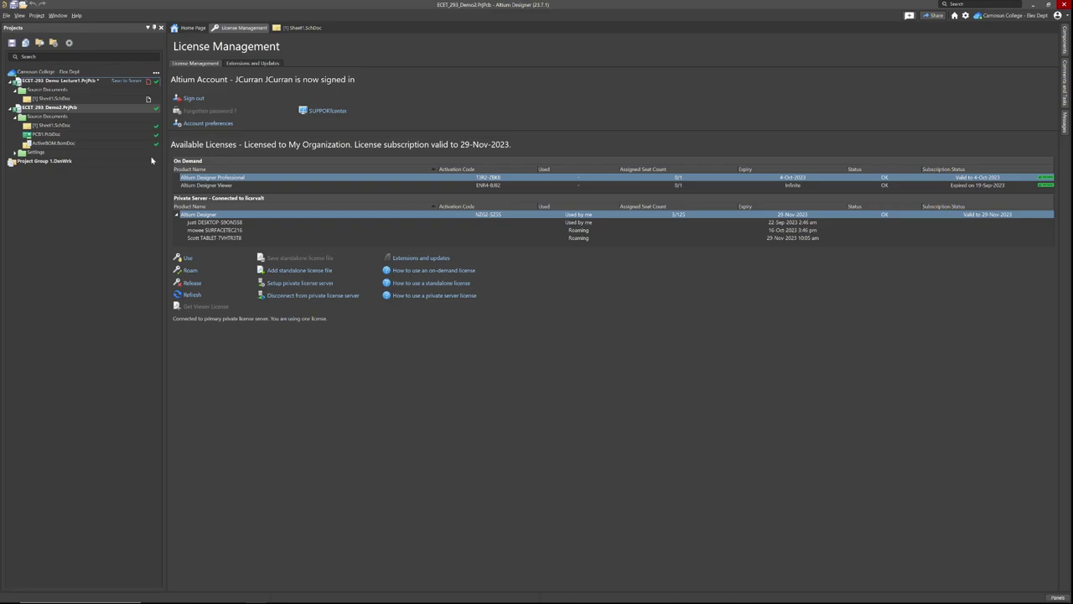
Open Sheet1.SchDoc of the ECET_293_Demo2 project and compare it with the Lecture1 project's schematic sheet.
click(50, 127)
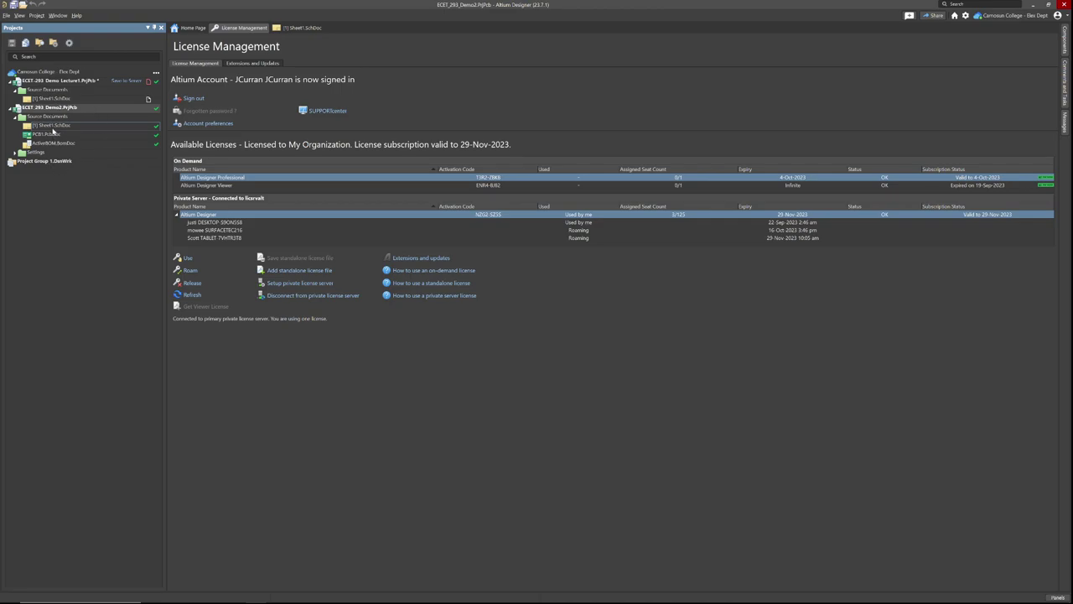
double_click(50, 126)
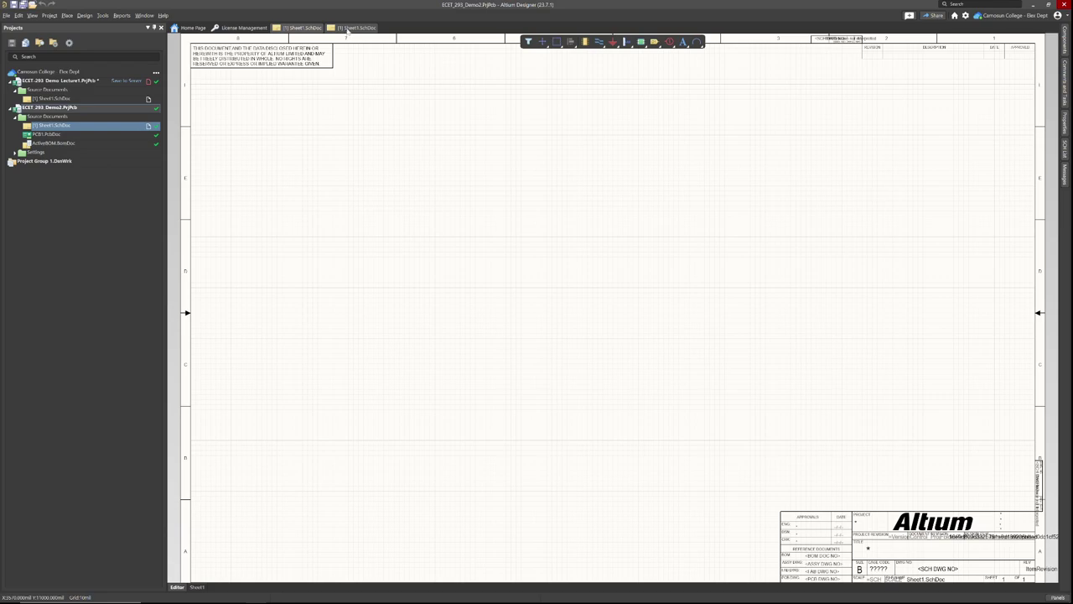
click(298, 27)
click(354, 28)
click(299, 27)
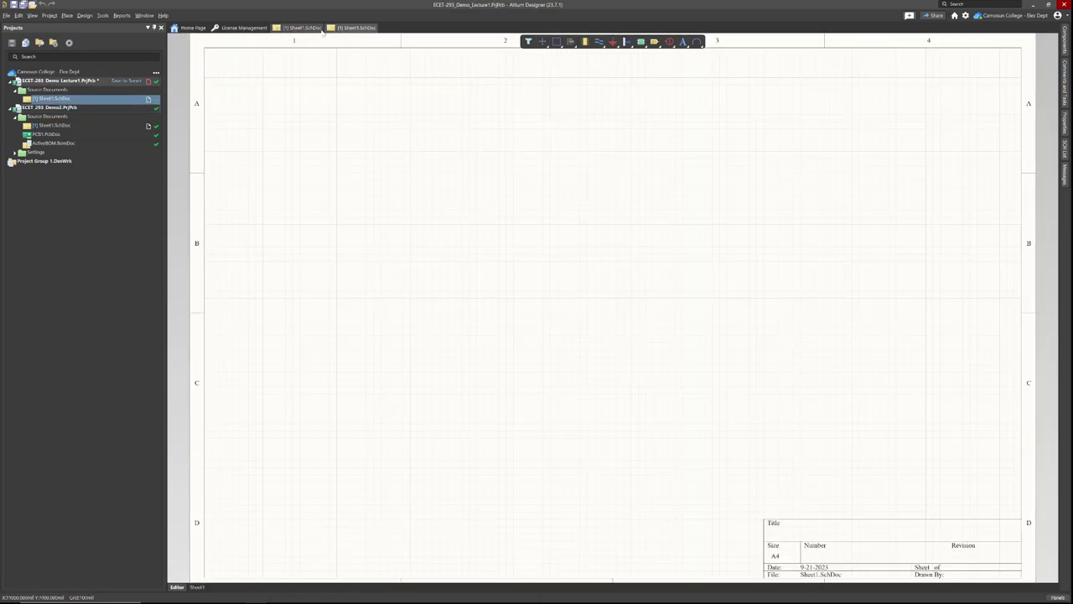
click(354, 28)
click(356, 28)
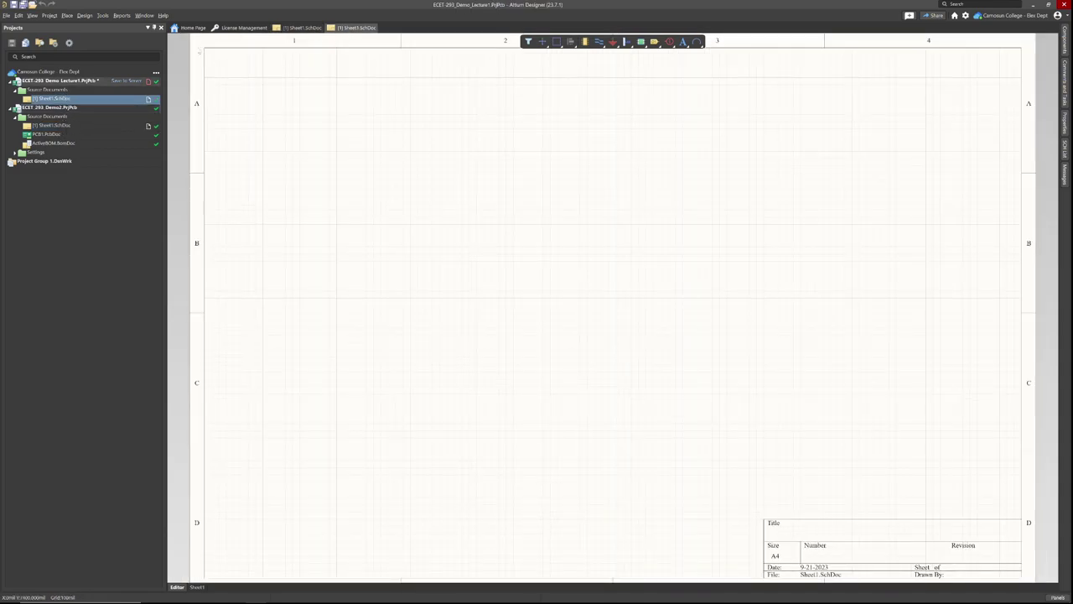
Close the Sheet1.SchDoc belonging to the ECET-293 Demo Lecture1 project.
click(296, 28)
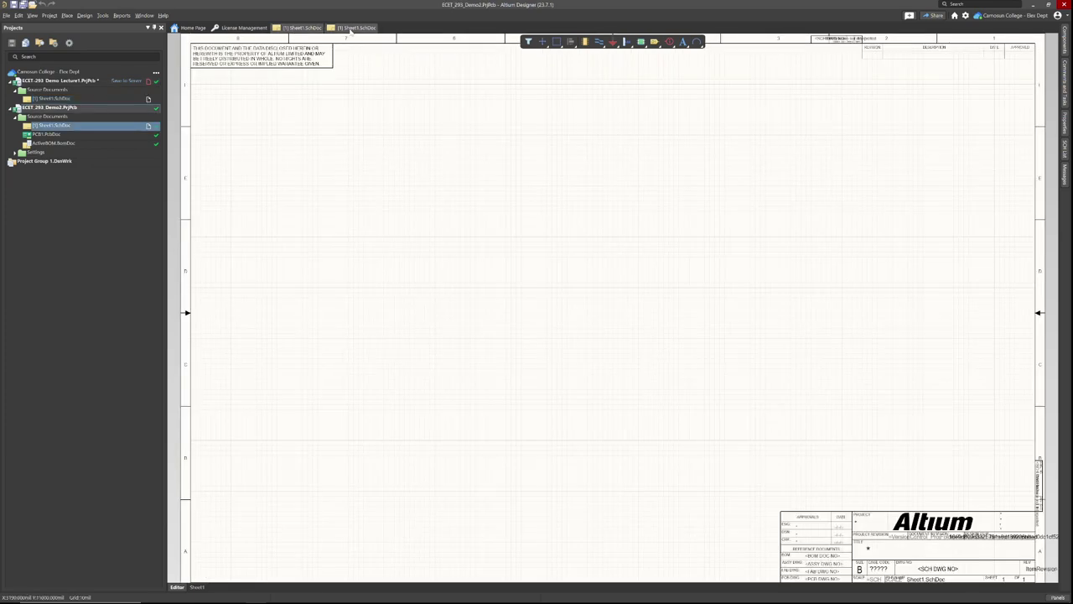
click(352, 28)
right_click(351, 31)
click(388, 35)
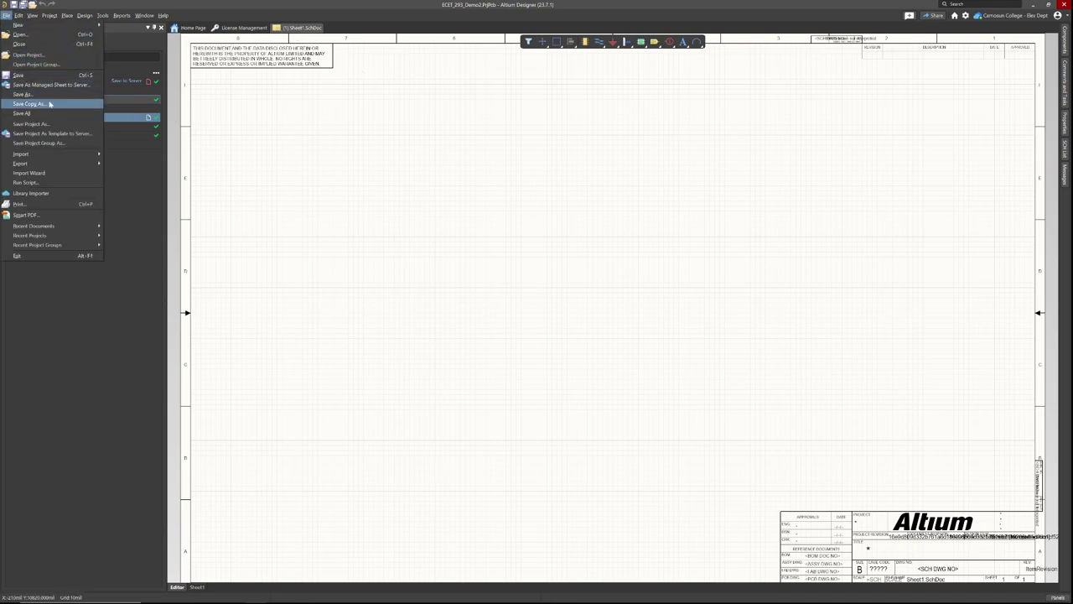
Save the ECET_293_Demo2 schematic sheet under the new name Primary Schematic Demo 2.
click(22, 94)
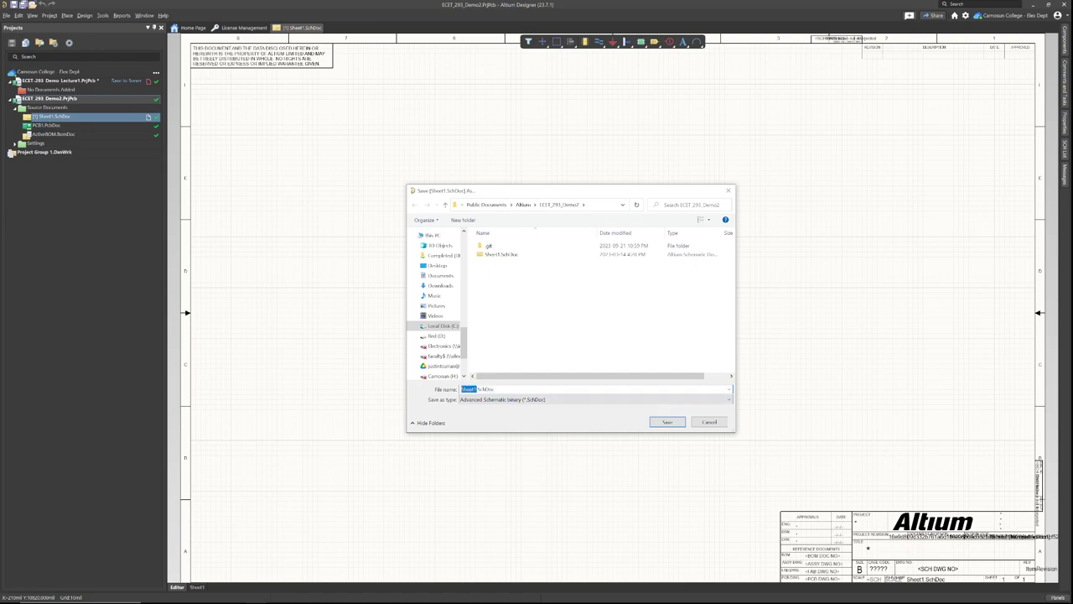
key(BackSpace)
text(Prims)
text(ry Schematic Demo 2)
key(Return)
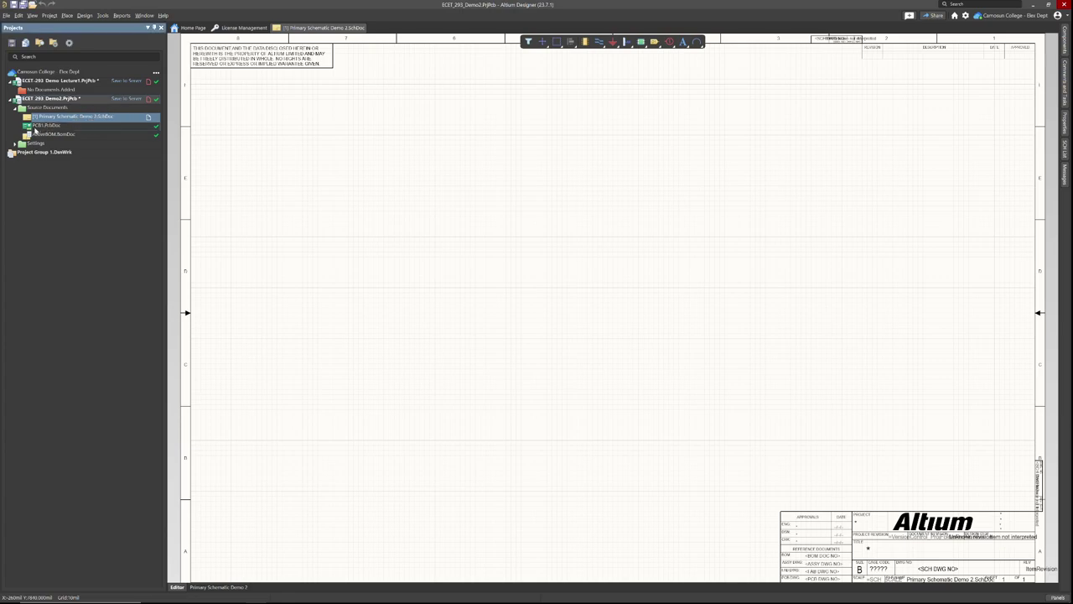
Open PCB1.PcbDoc and save it under the new name MainDemo2.
double_click(37, 126)
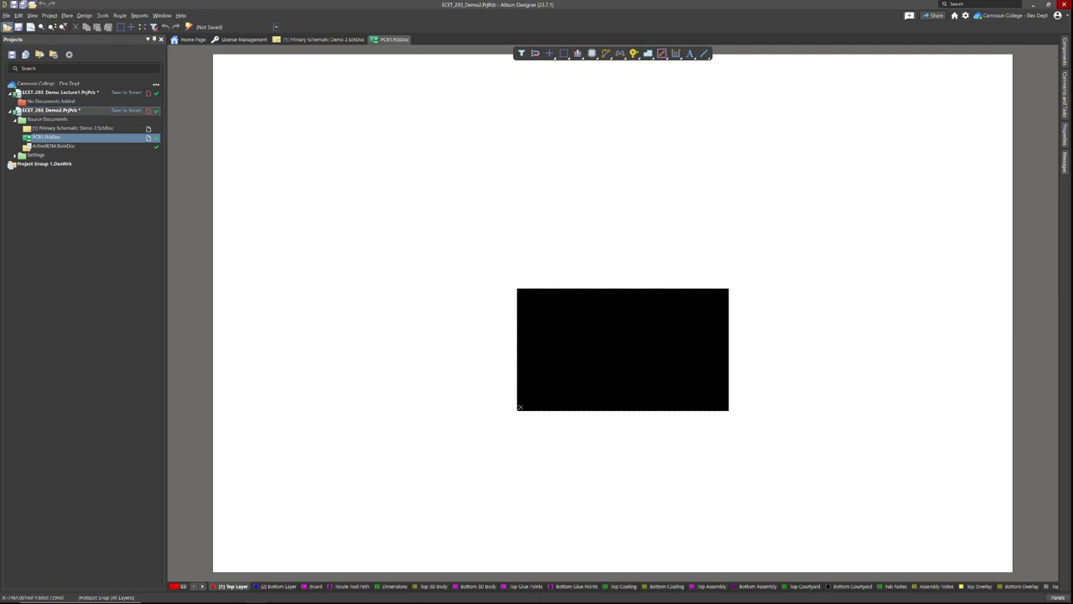
click(6, 15)
click(47, 87)
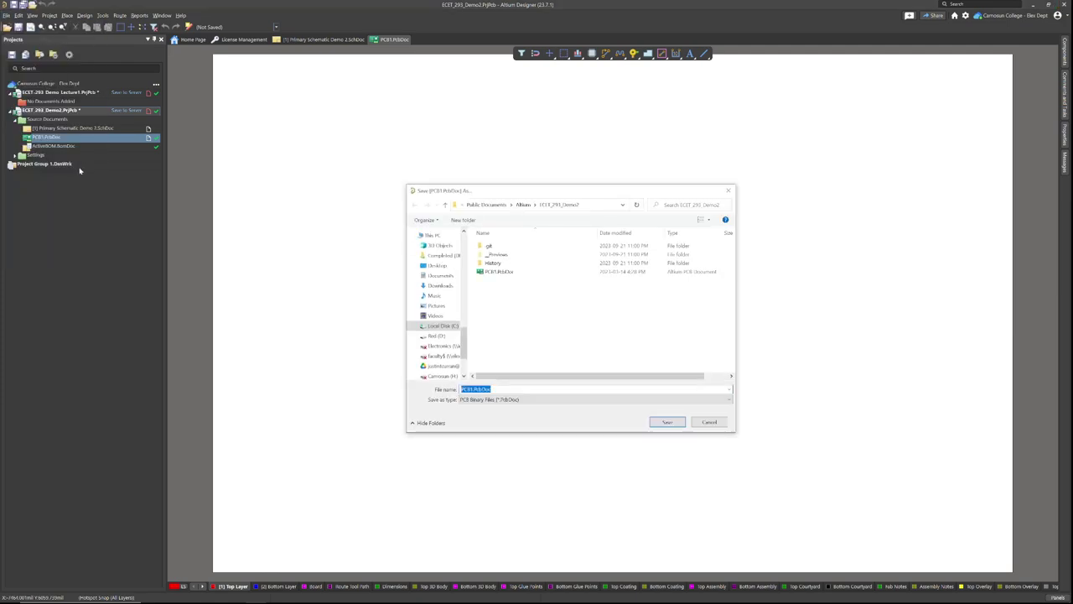
drag(472, 389, 455, 391)
key(BackSpace)
text(MainDemo2)
click(667, 422)
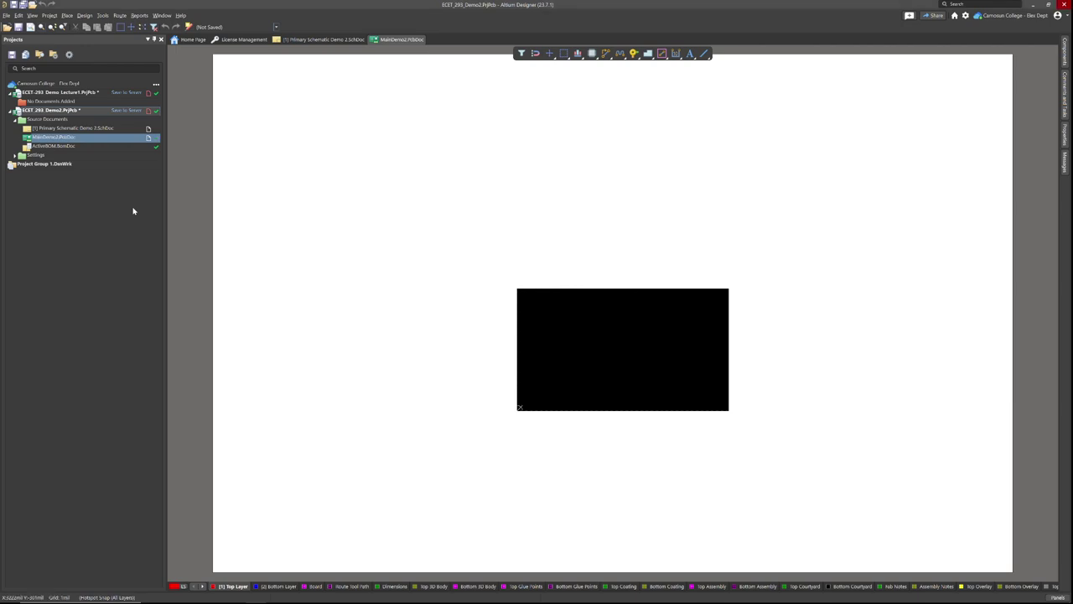
Save ECET_293_Demo2 to the server, including the unversioned file between MainDemo2 and the schematic, with a comment beginning "Initial Commit to Cloud server".
click(127, 112)
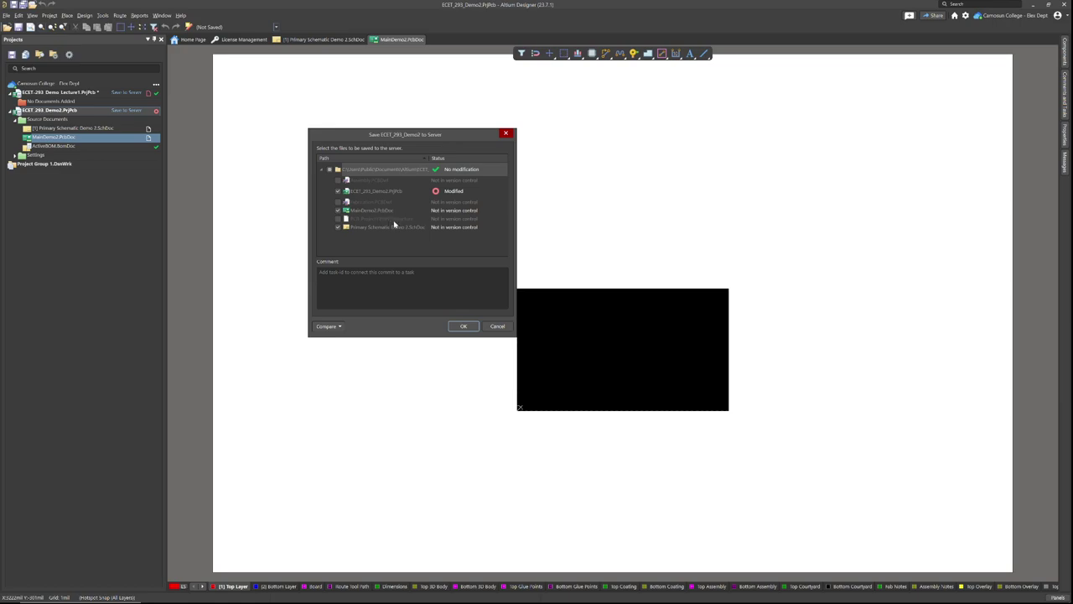
click(338, 219)
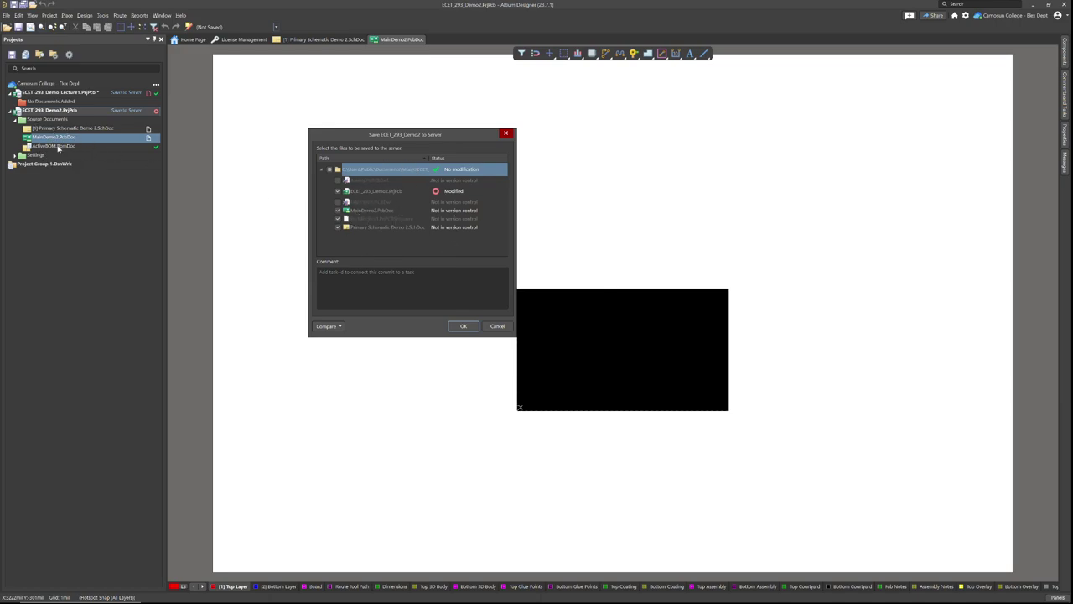
key(Tab)
text(I)
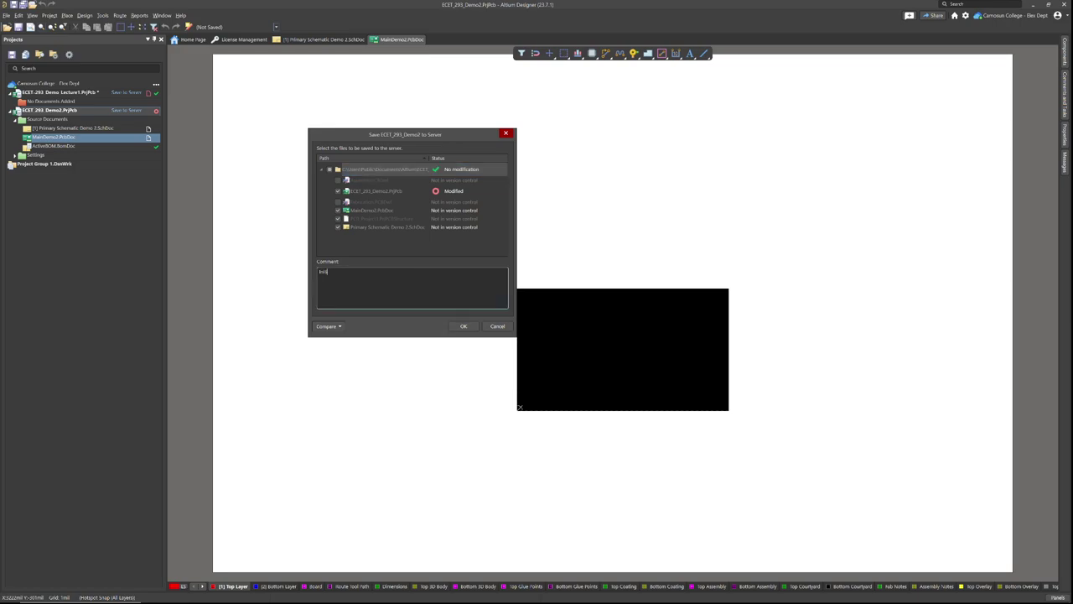
text(nitial Commit to Cloud server for tetting ups the)
click(464, 327)
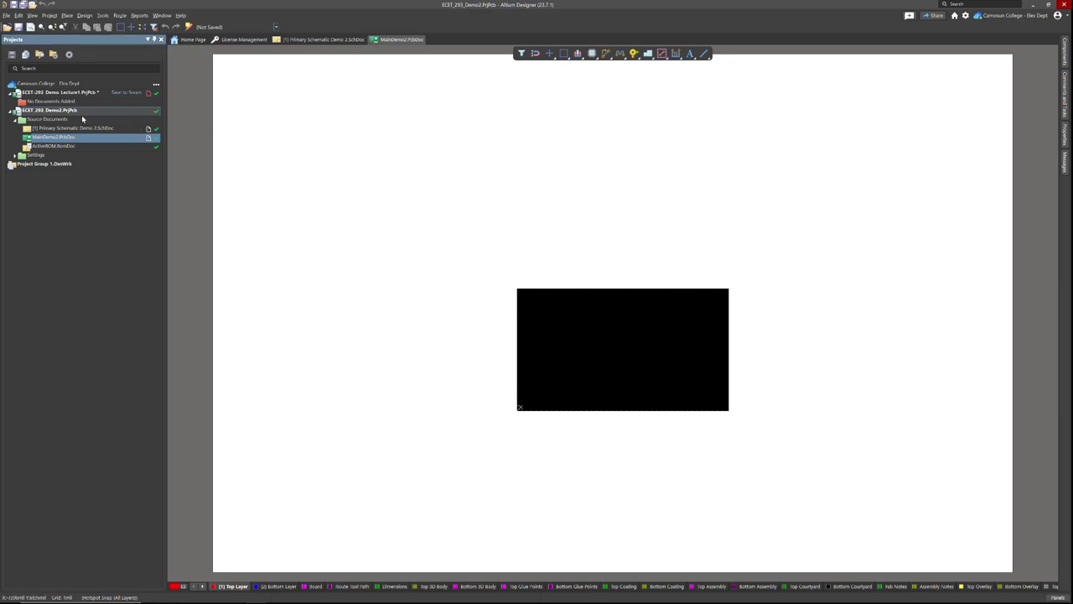
Bring up the Primary Schematic Demo 2 sheet and show the Manufacturer Part Search.
click(309, 40)
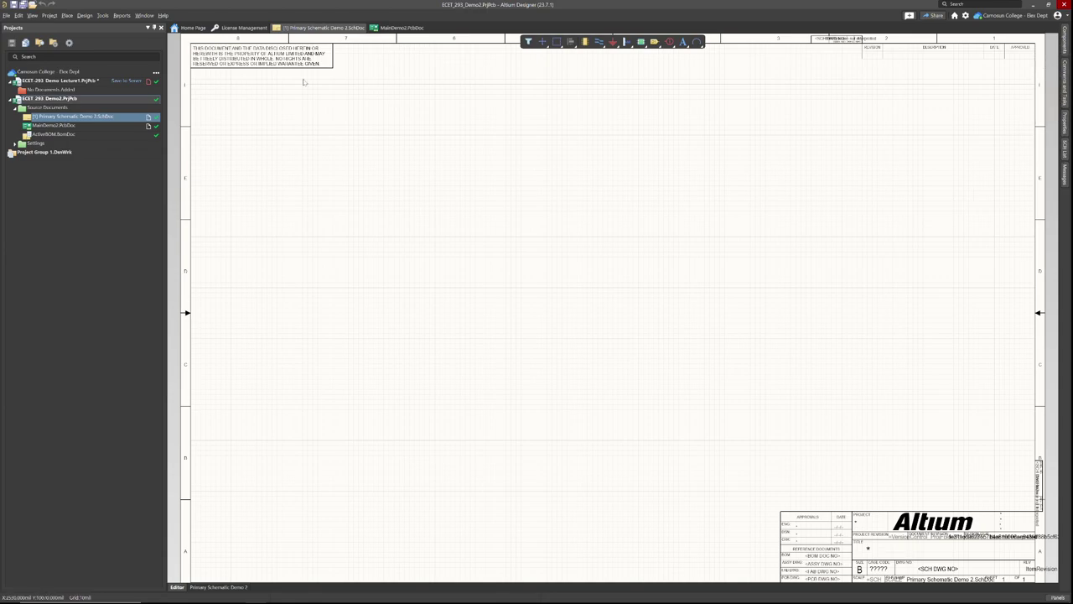
click(31, 15)
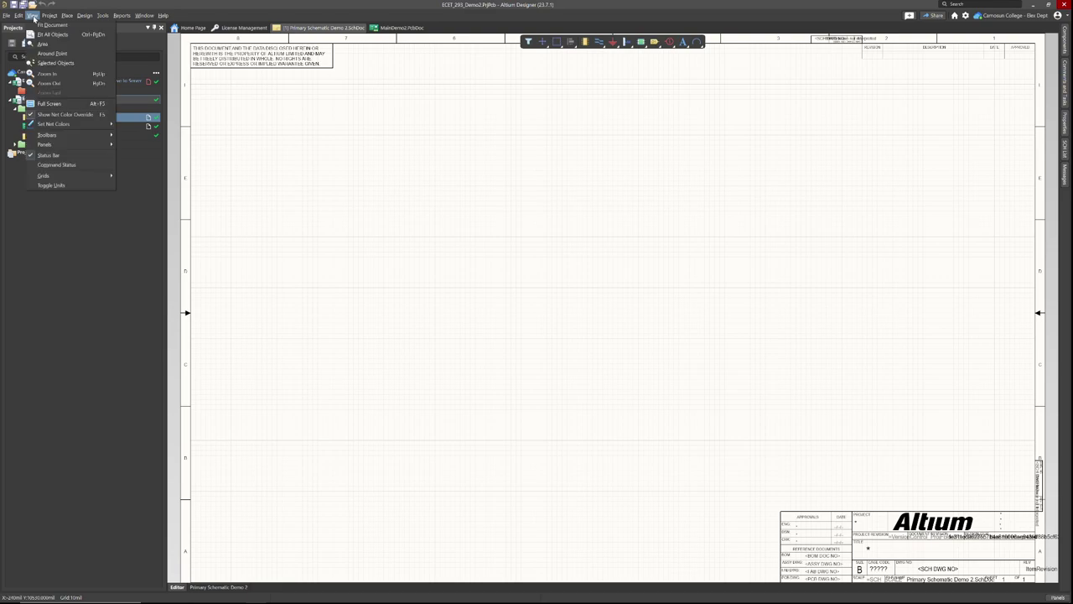
mouse_move(97, 139)
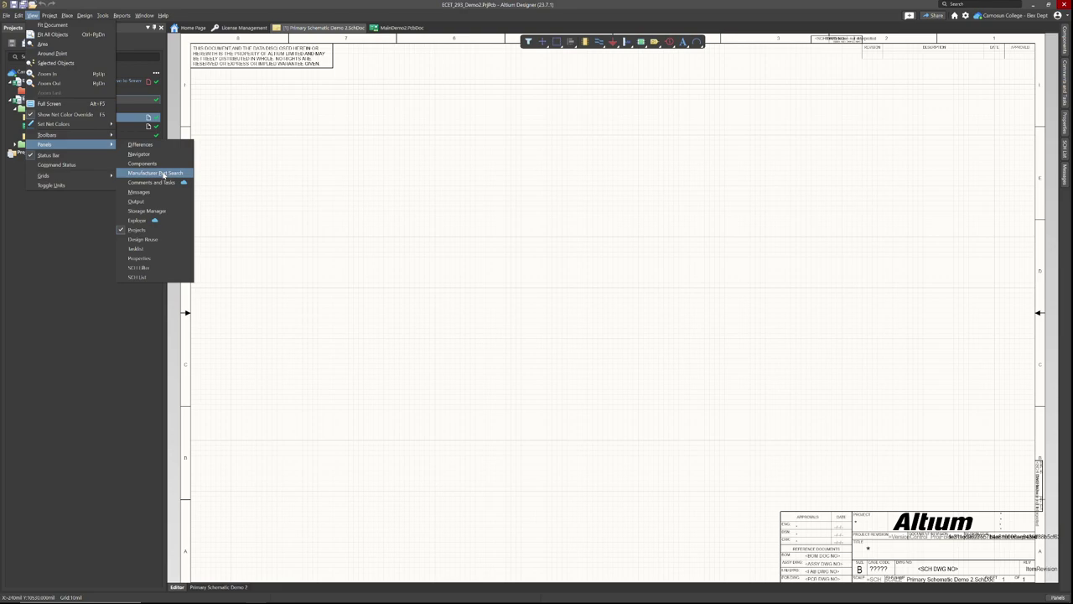
click(164, 173)
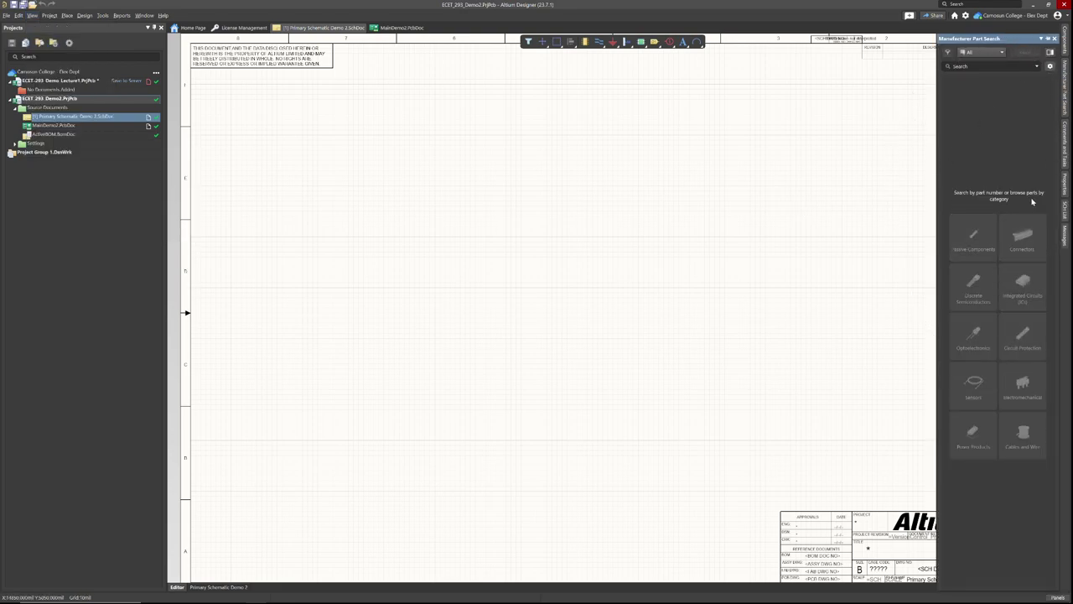
Search the manufacturer parts for LF411.
click(998, 65)
text(LM12)
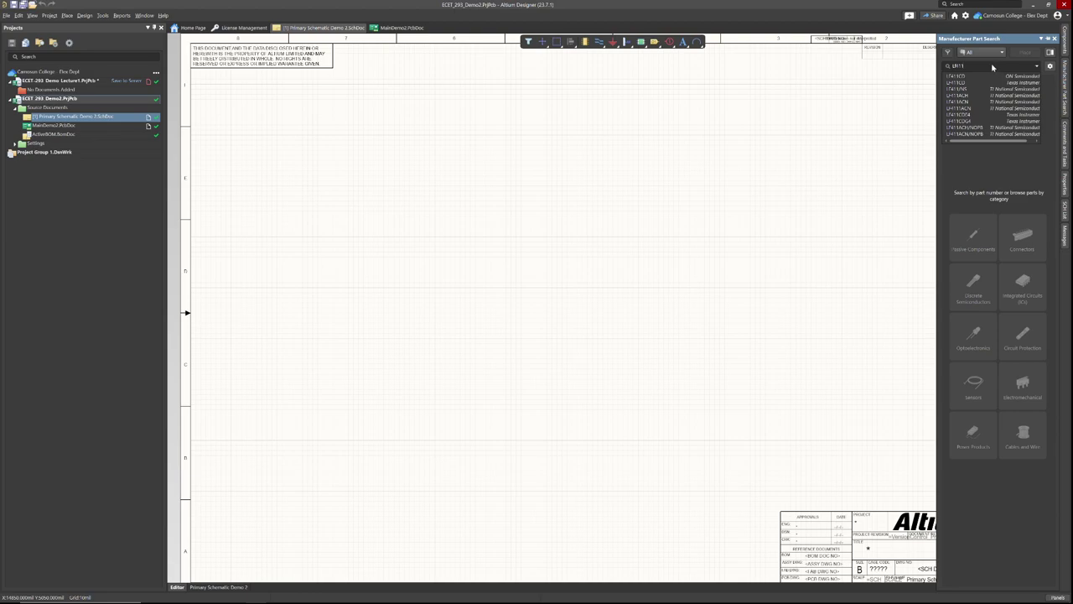
key(Return)
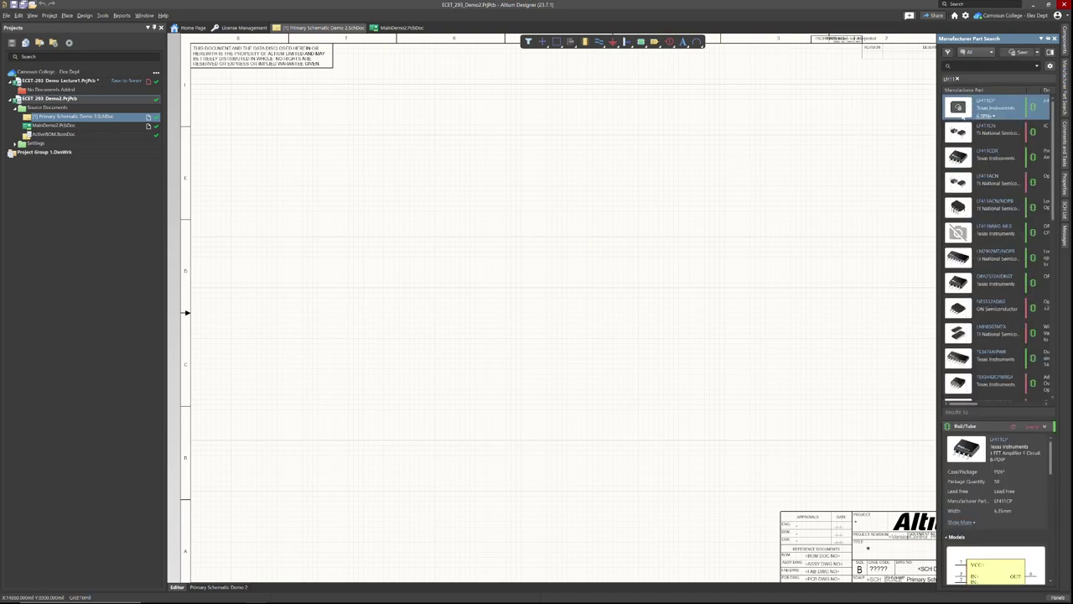
Examine the available actions for the LF411CP part and the filters offered for narrowing the part search.
right_click(962, 109)
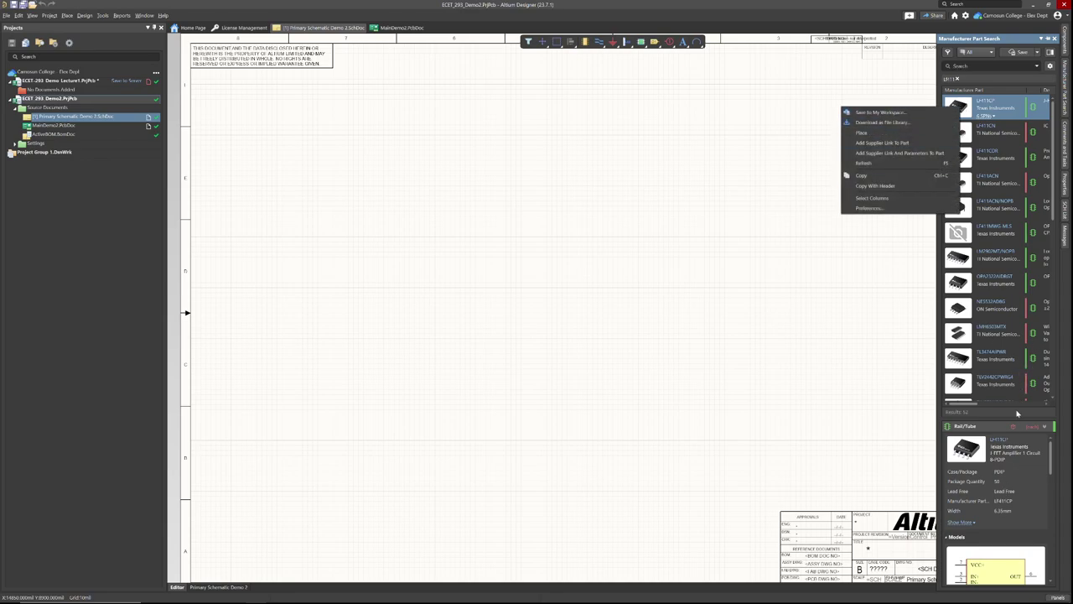
click(1031, 82)
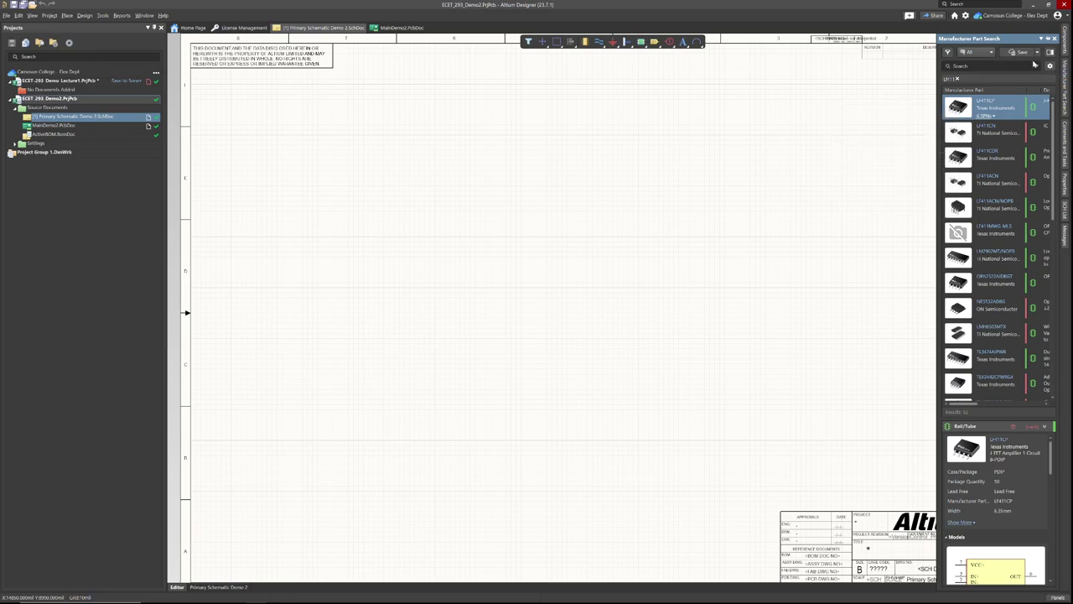
click(947, 52)
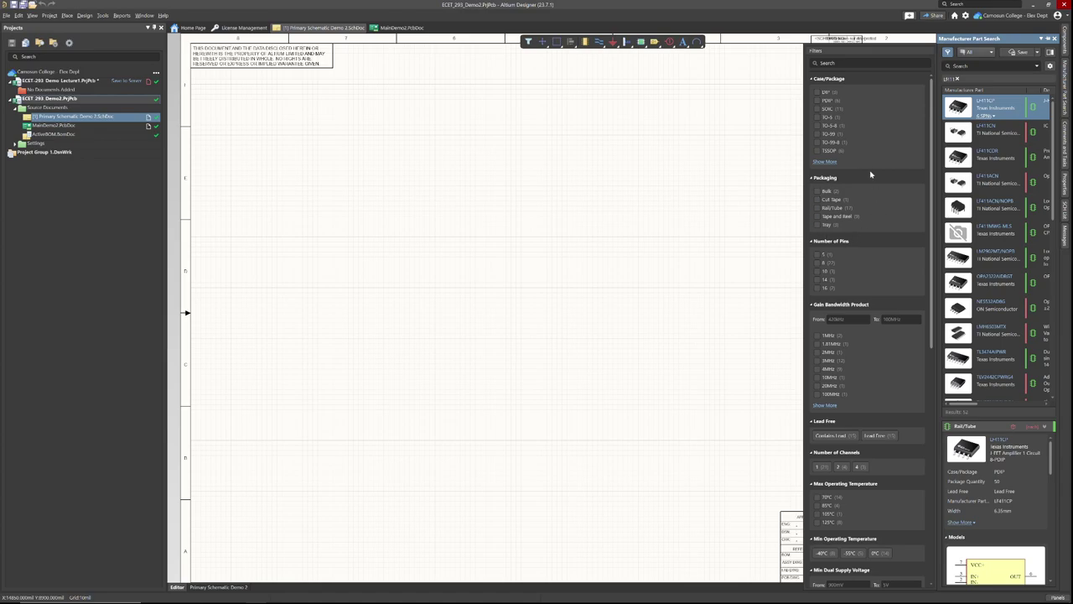
scroll(857, 285, down, 3)
scroll(860, 350, down, 6)
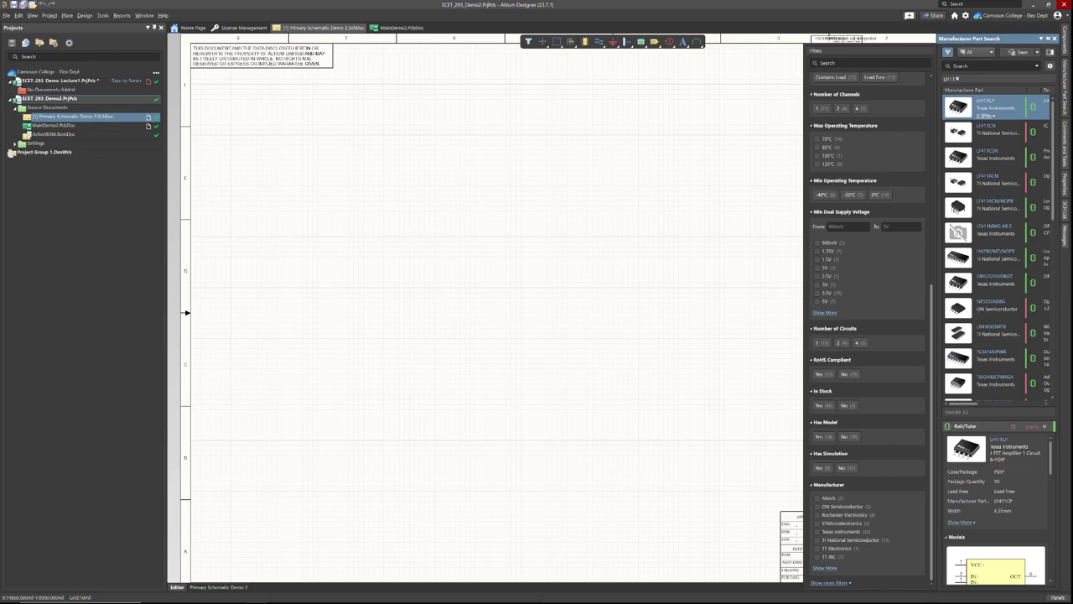
Switch to the Brave browser and open the digikey.ca home page.
key(alt+Tab)
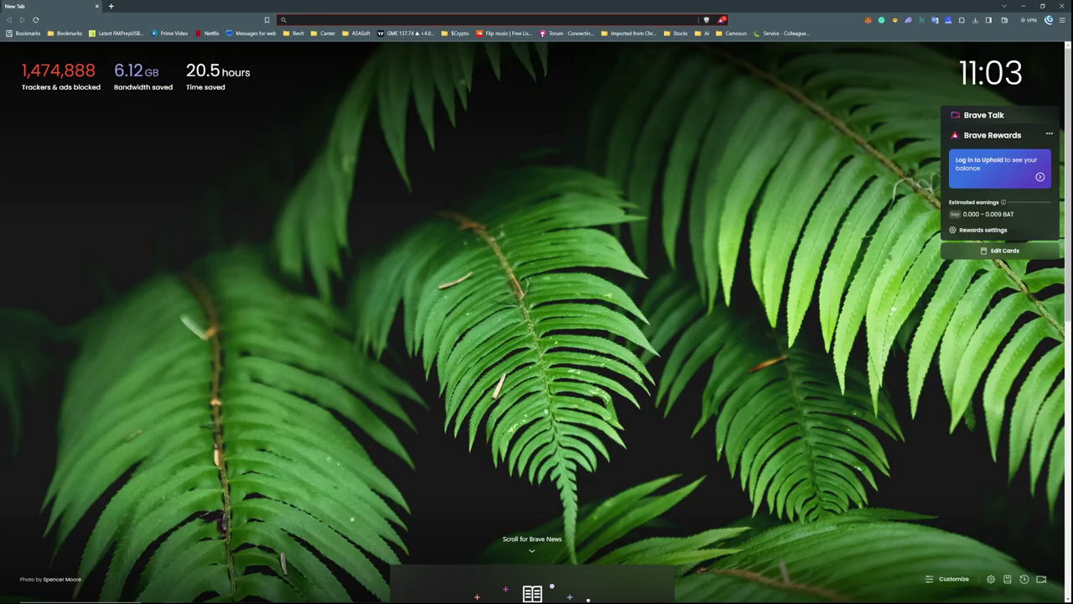
text(digi)
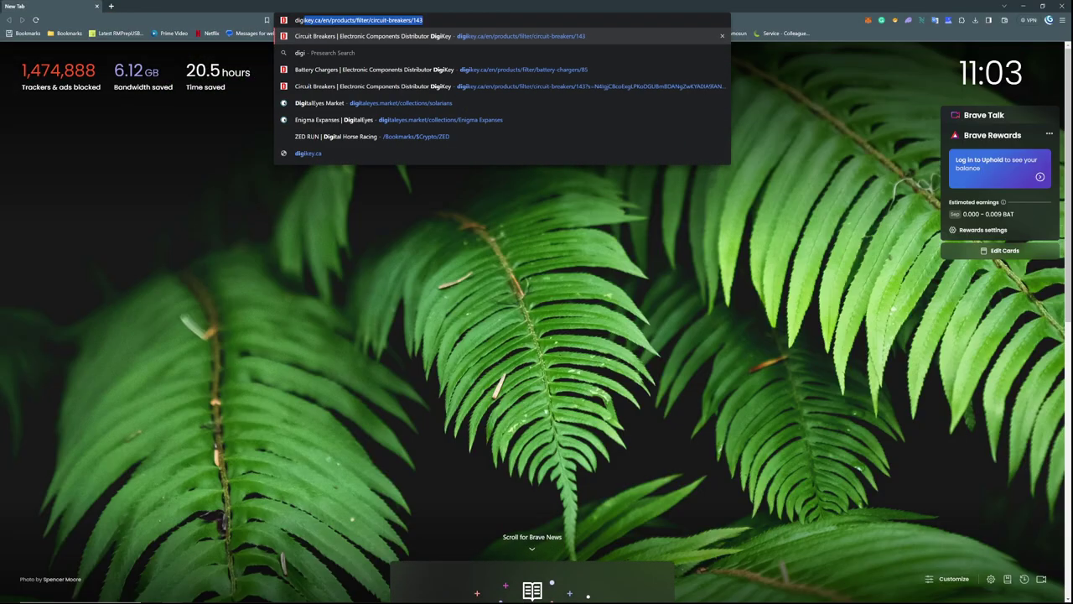
text(key.ca/en/products/fil)
key(BackSpace)
key(BackSpace)
key(BackSpace)
key(BackSpace)
key(BackSpace)
key(BackSpace)
key(BackSpace)
key(BackSpace)
key(BackSpace)
key(BackSpace)
key(BackSpace)
key(BackSpace)
key(BackSpace)
key(BackSpace)
key(BackSpace)
key(BackSpace)
key(Return)
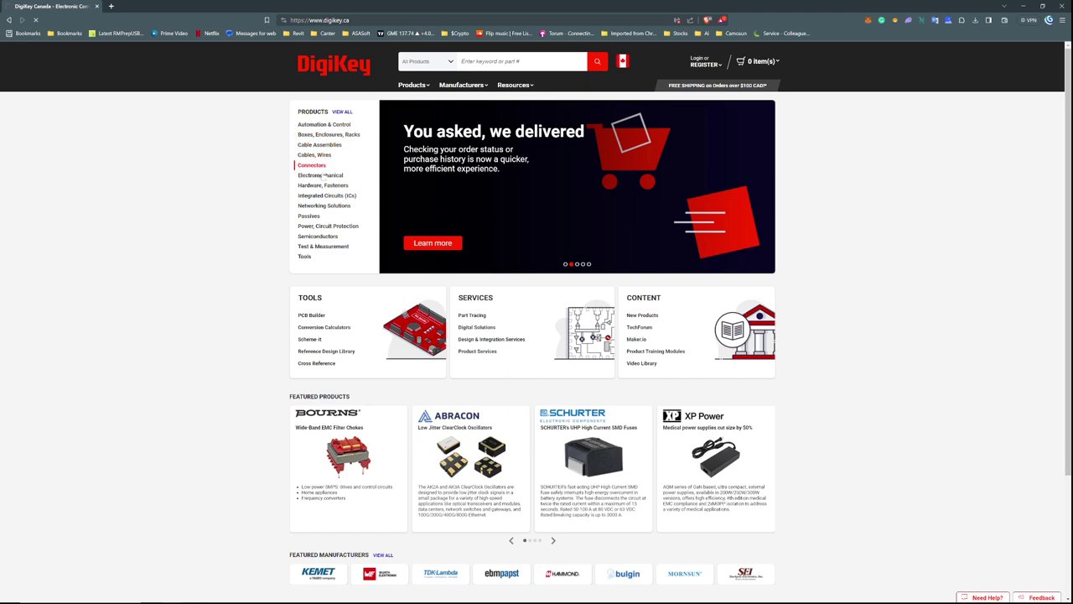
Look over the DigiKey product categories and return to Altium Designer.
mouse_move(328, 238)
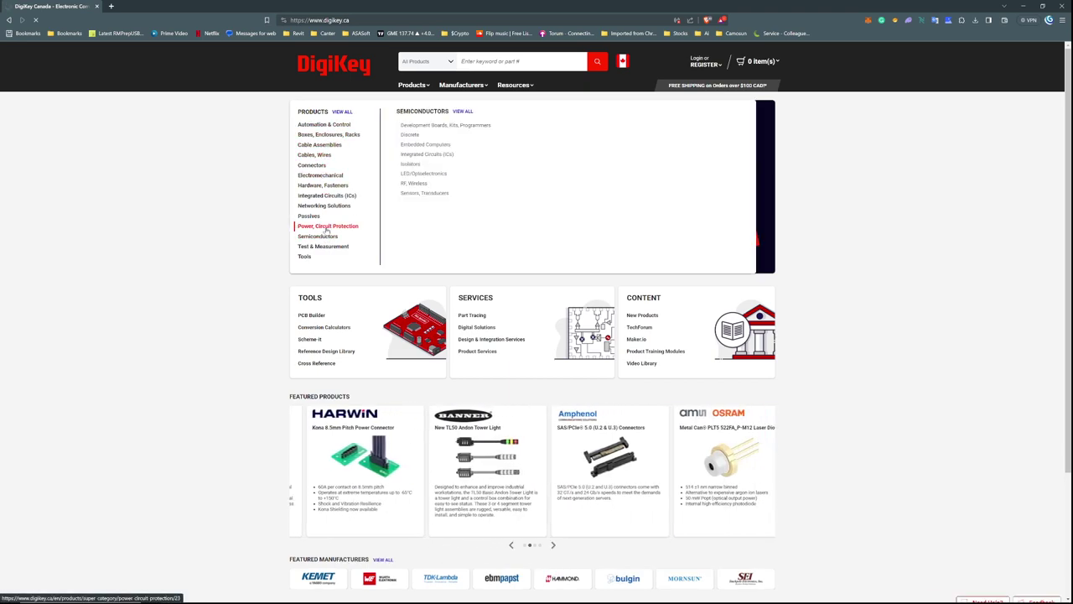
mouse_move(334, 200)
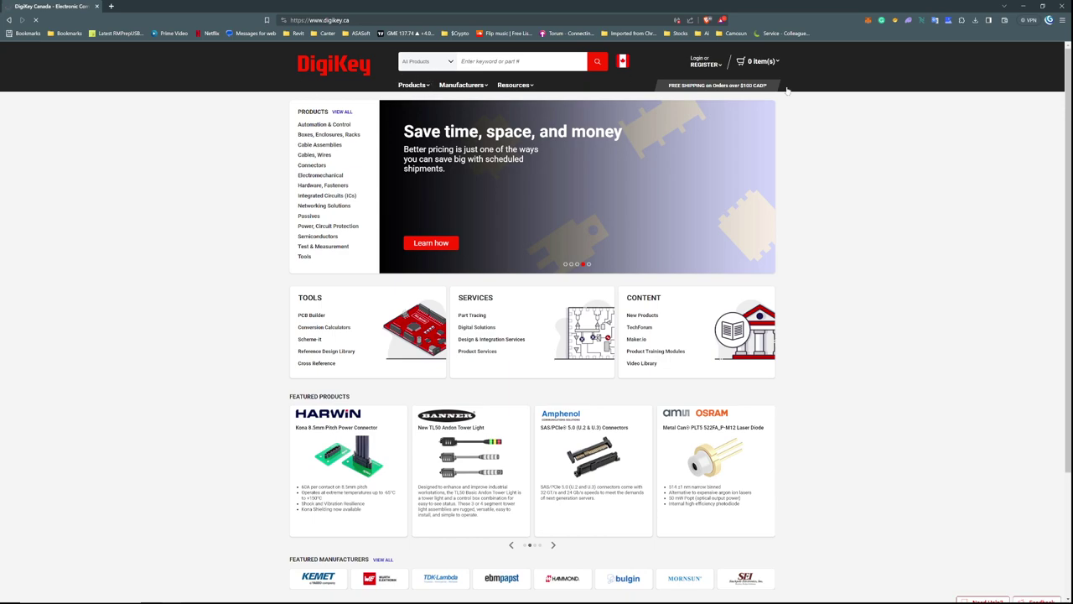
click(1023, 7)
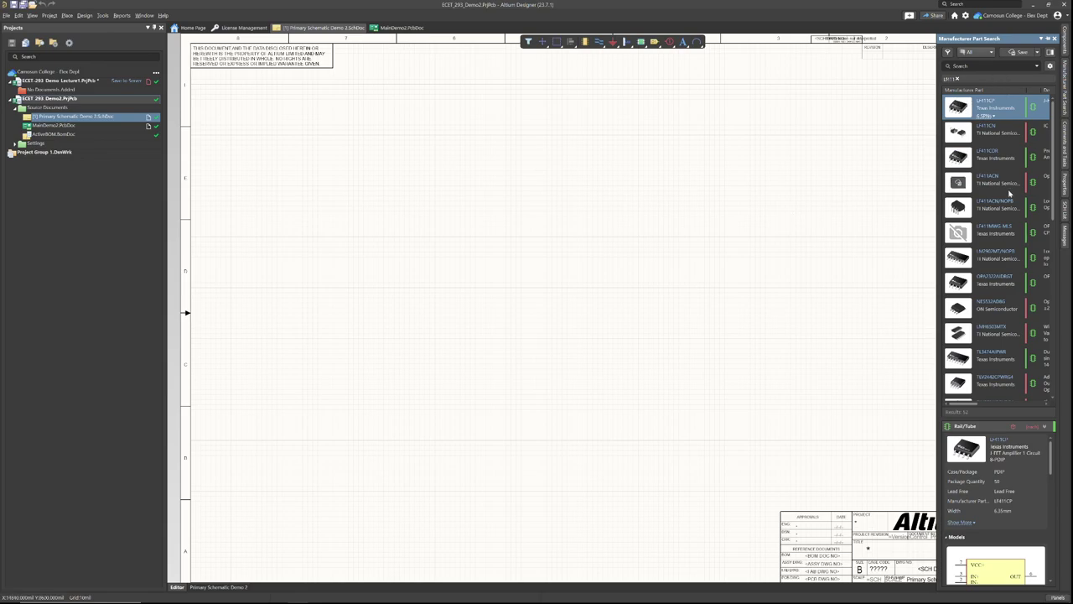
Add ECET231_ProjectThree_PCBLIB_Rev01.PcbLib and ECET231_ProjectThree_SCHLIB_Rev02.SCHLIB from the Altium Libraries folder in Downloads to the ECET_293_Demo2 project.
click(1066, 50)
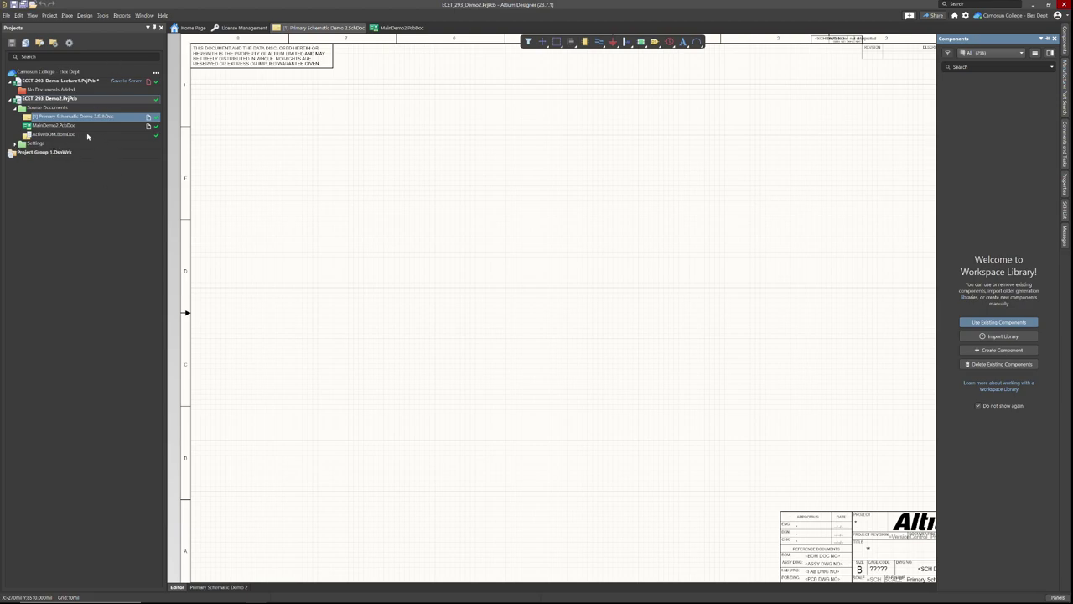
right_click(52, 100)
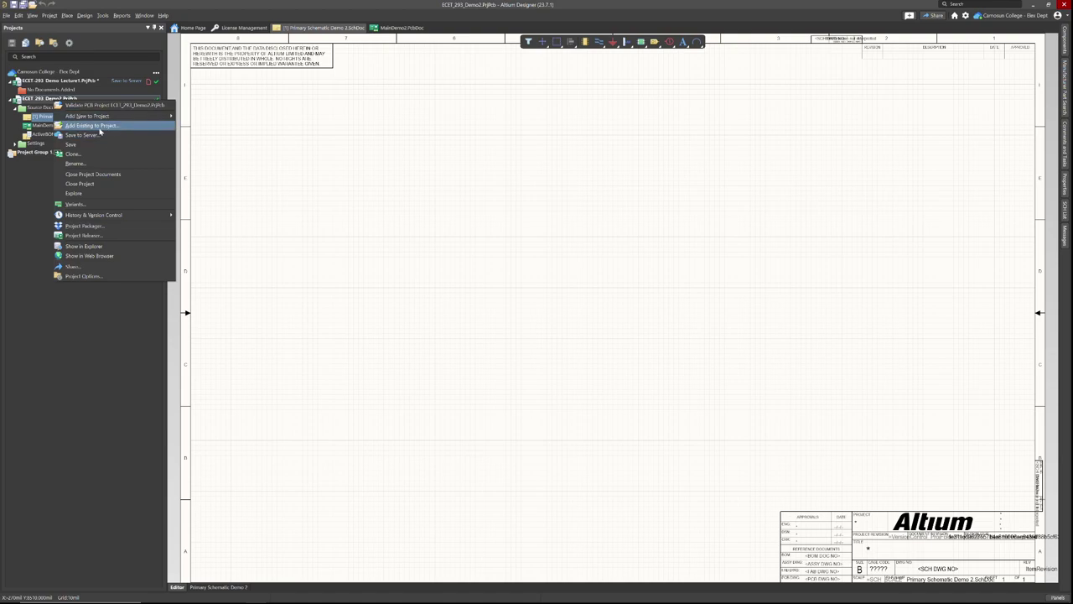
click(108, 128)
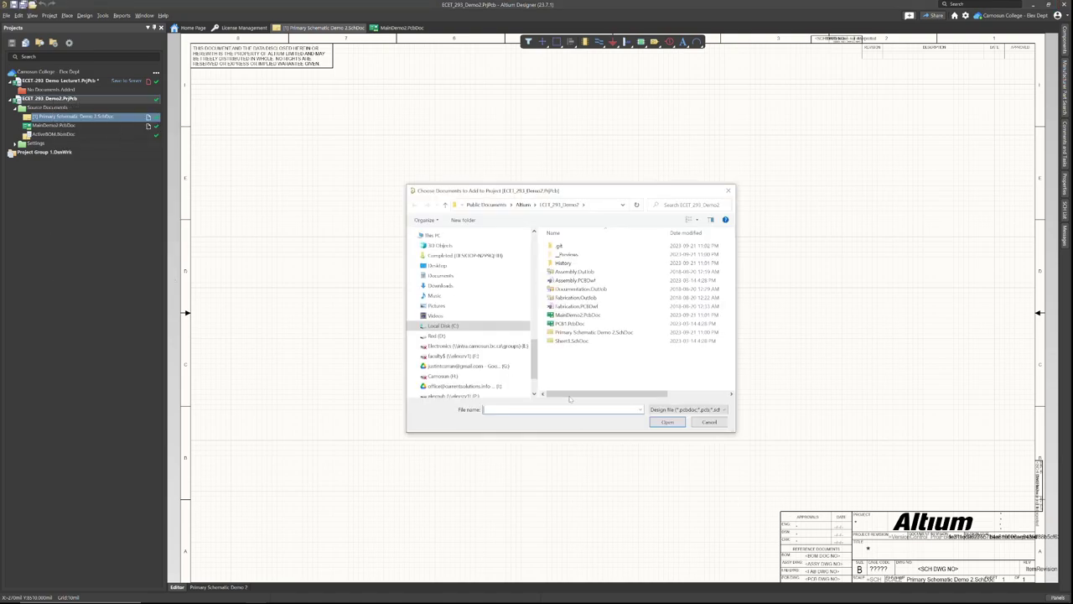
scroll(485, 323, up, 5)
scroll(485, 323, up, 6)
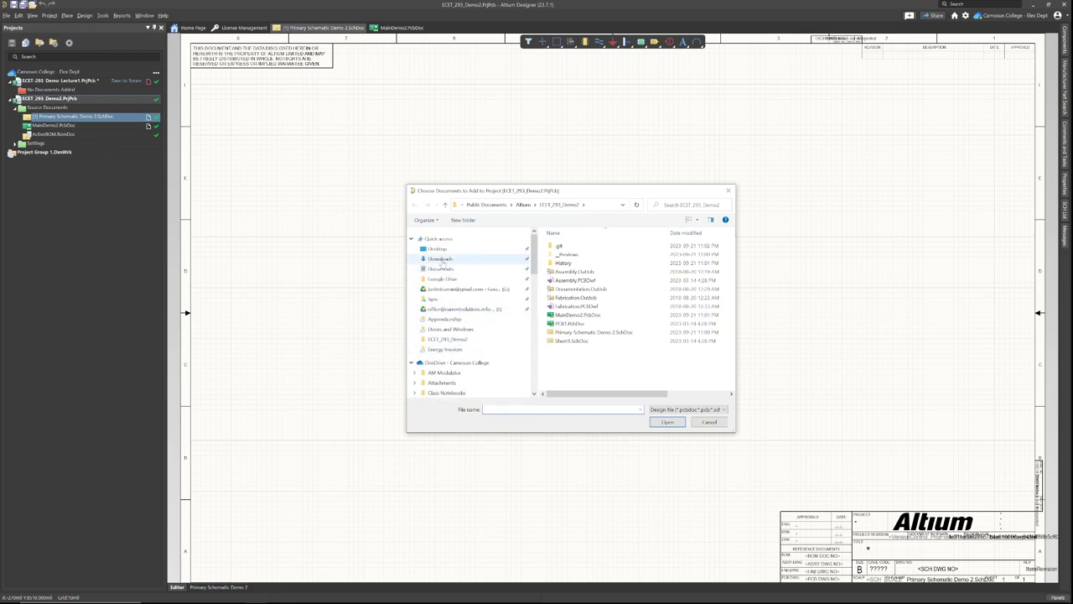
click(440, 259)
double_click(581, 285)
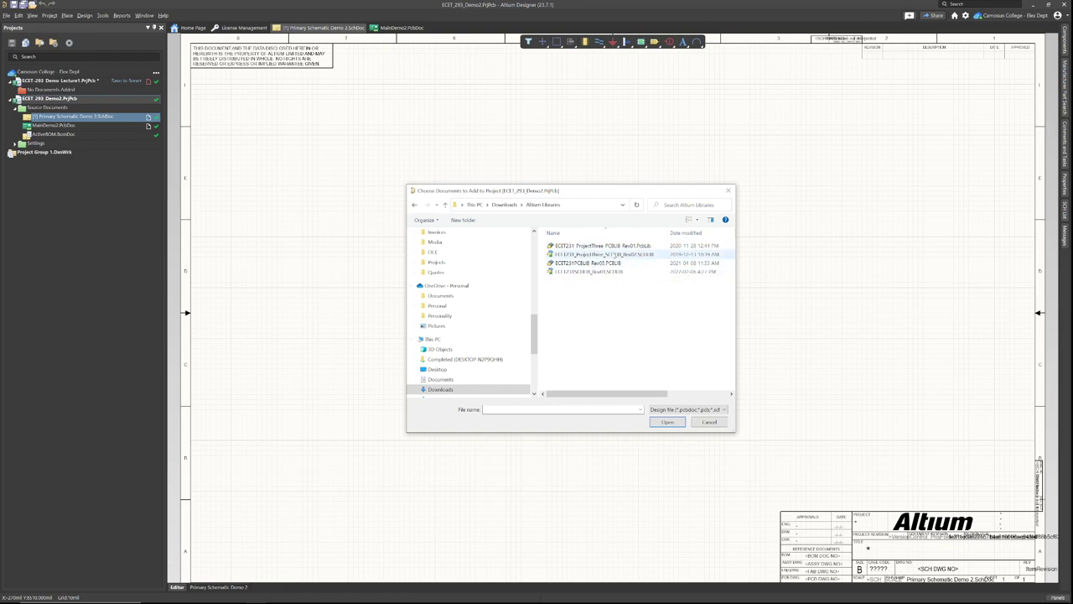
shift+click(604, 253)
shift+click(654, 262)
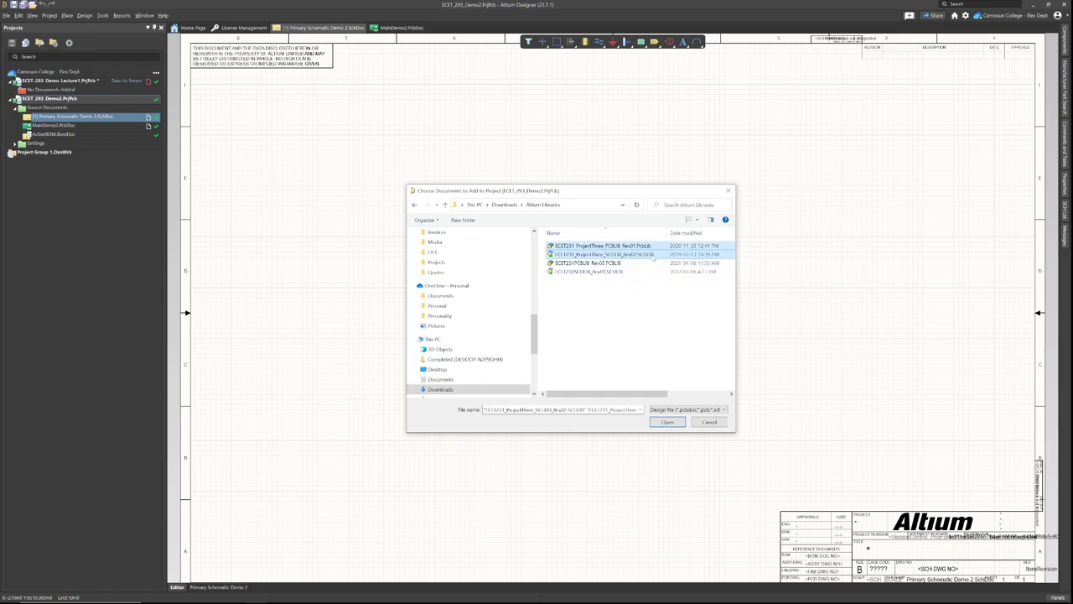
click(667, 422)
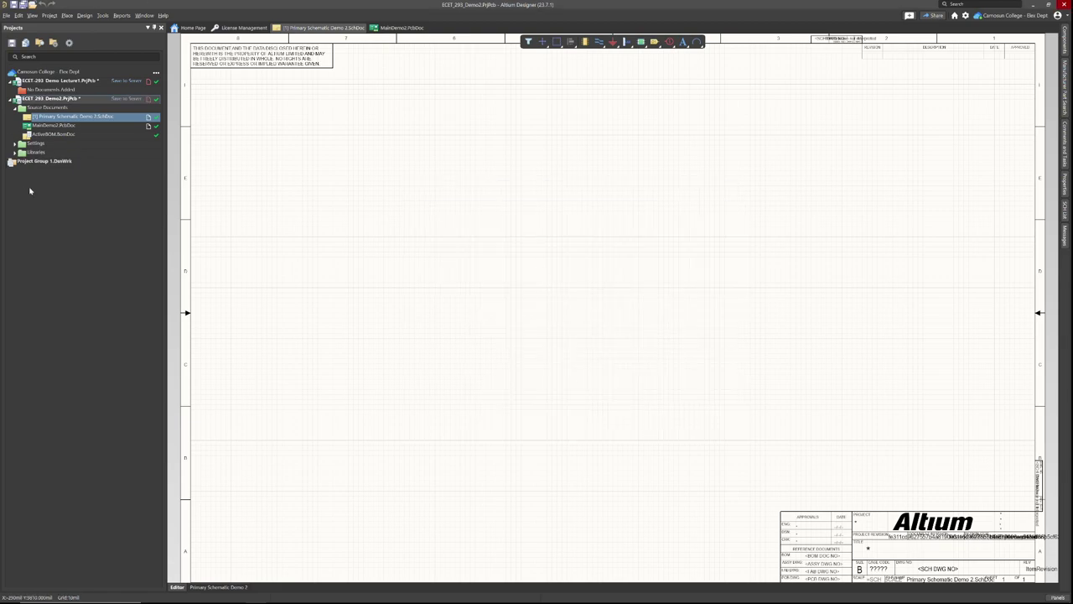
Expand the project's Libraries folder to show its PCB and schematic library documents.
click(15, 153)
click(20, 160)
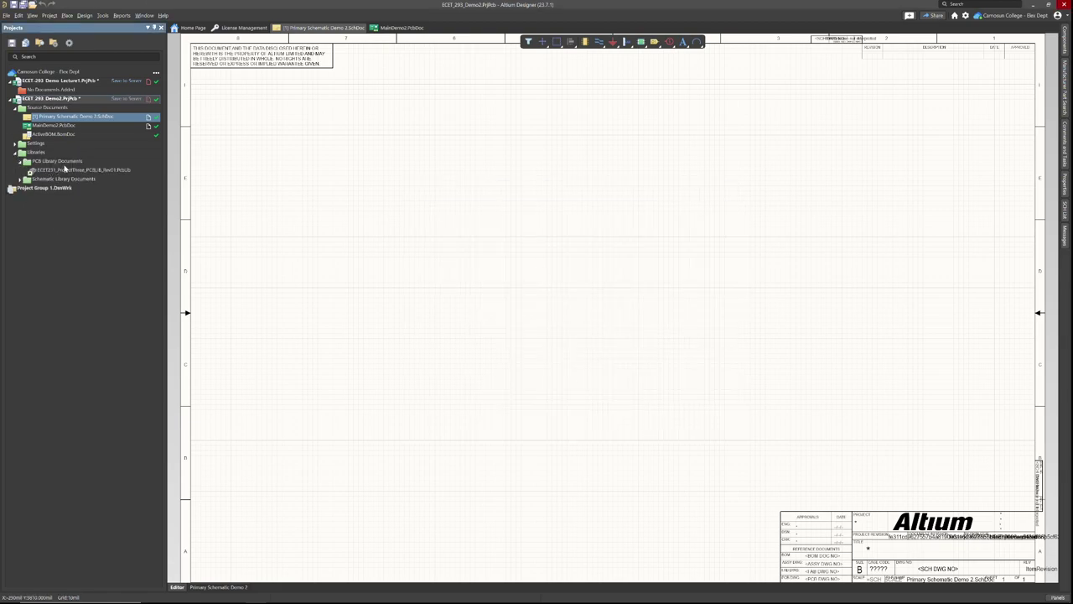
click(21, 179)
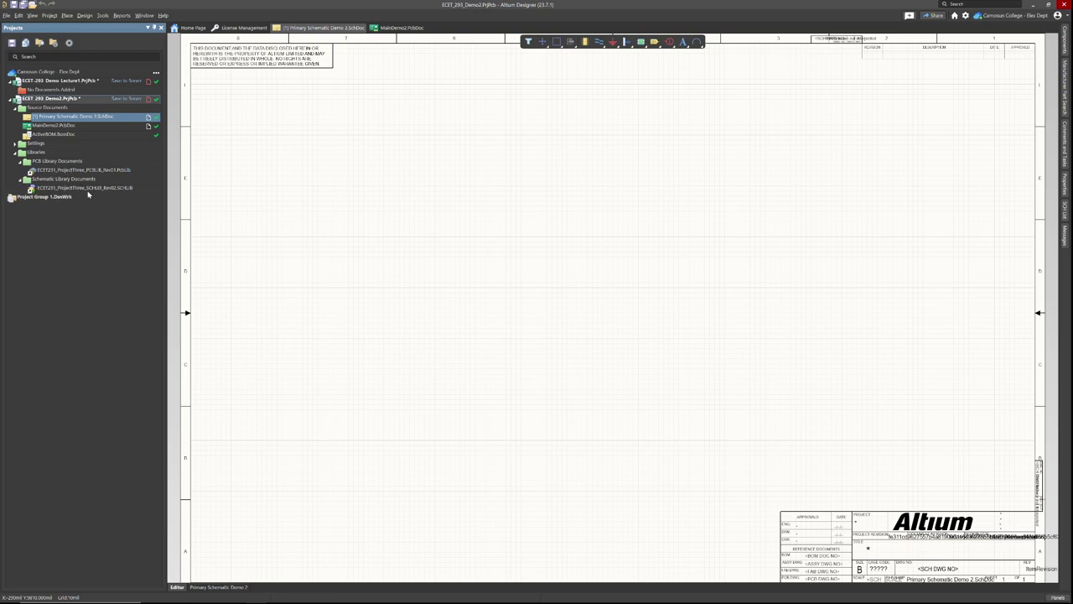
Check which component libraries are available for placing parts in the schematic.
click(1066, 41)
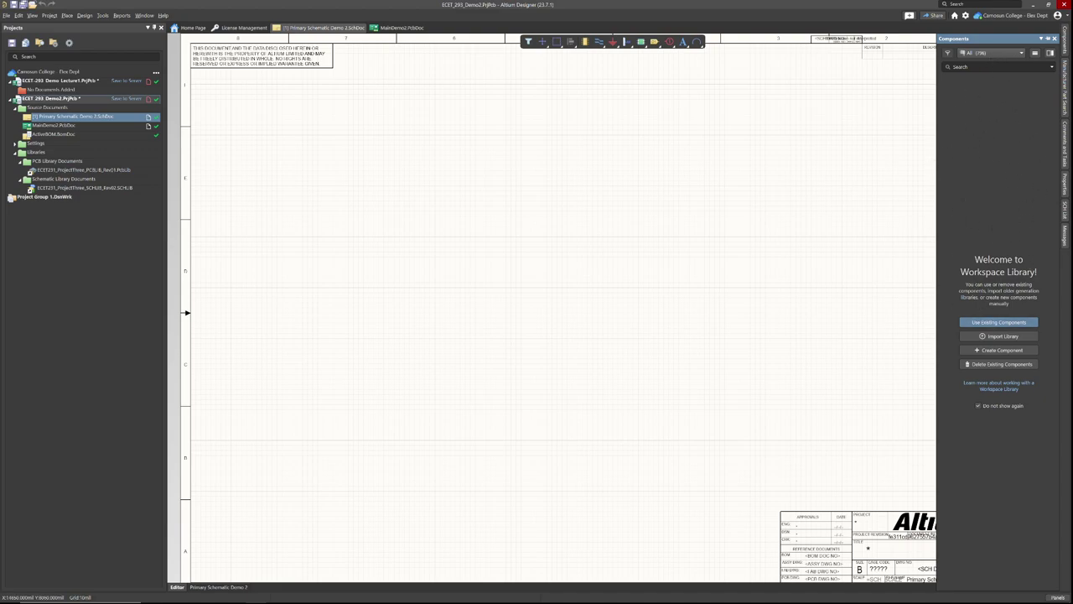
click(1011, 53)
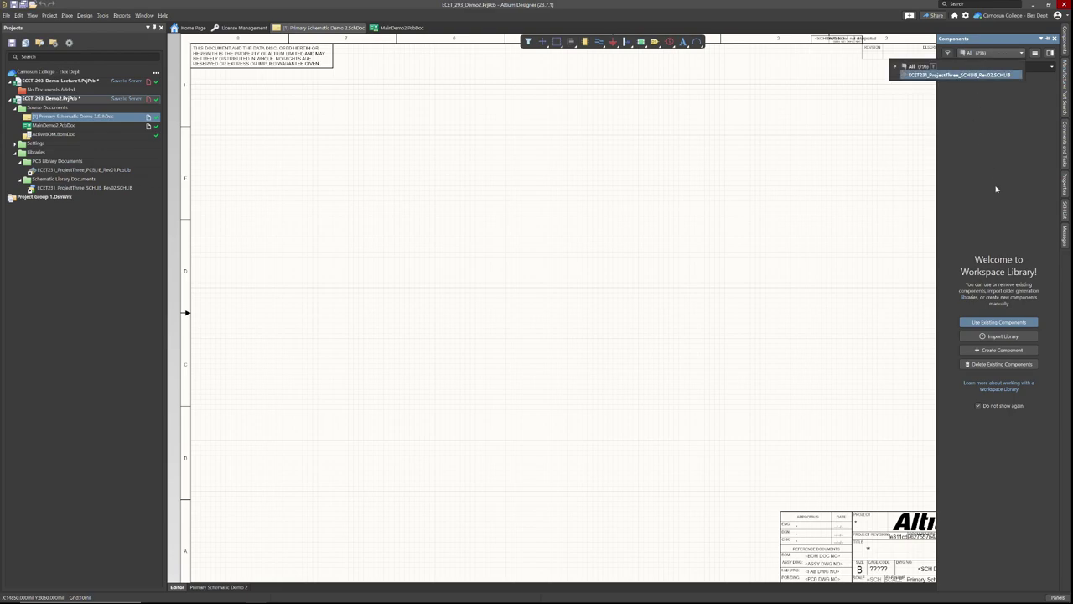
click(992, 43)
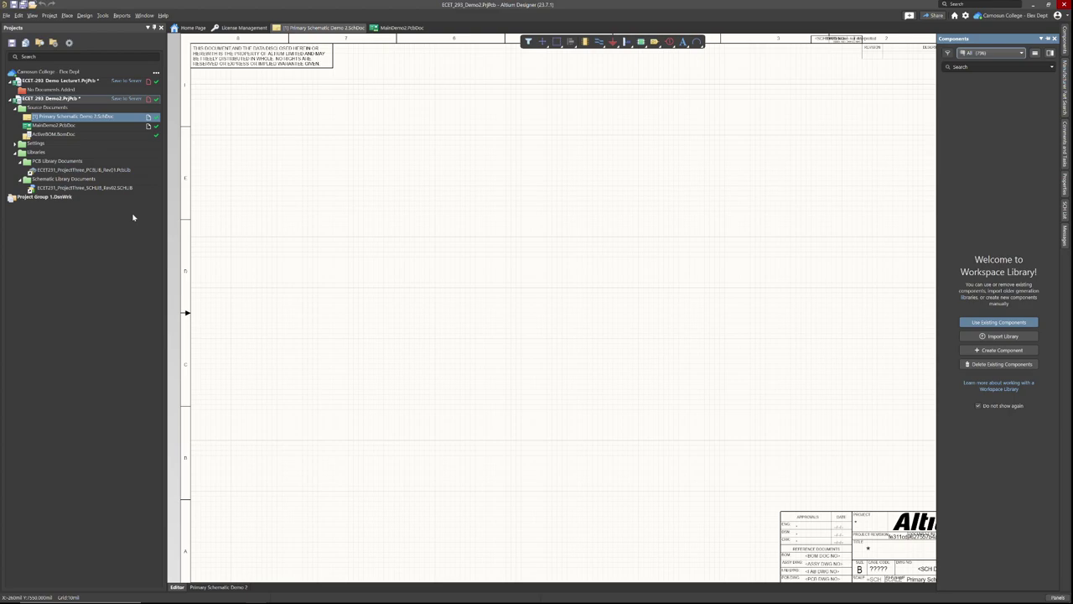
Import ECET231_ProjectThree_SCHLIB_Rev02.SCHLIB into the workspace library with the default settings and show the workspace components.
right_click(76, 188)
click(107, 276)
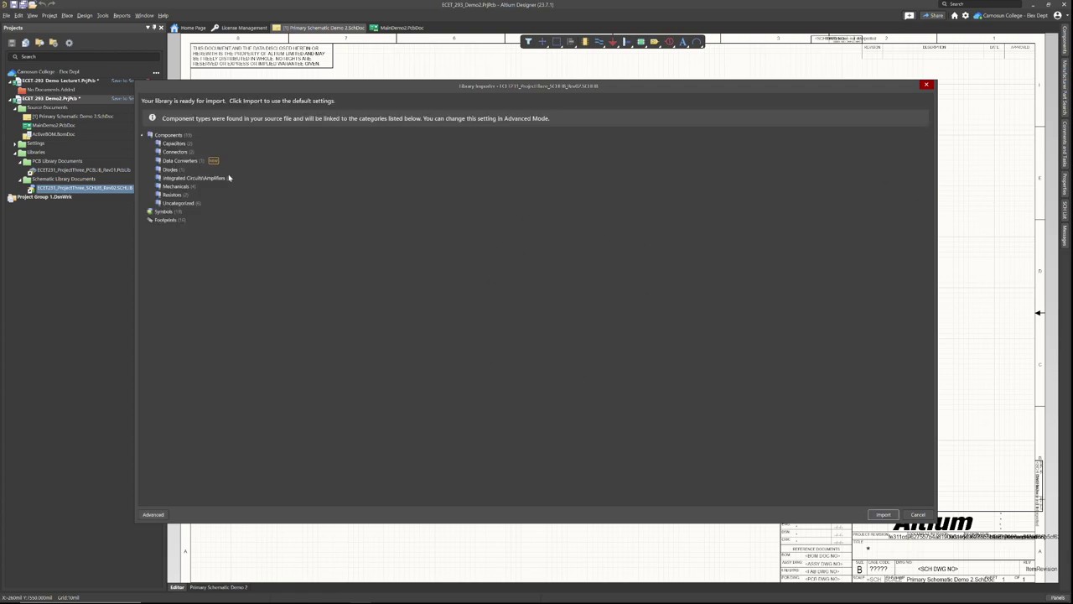
click(884, 515)
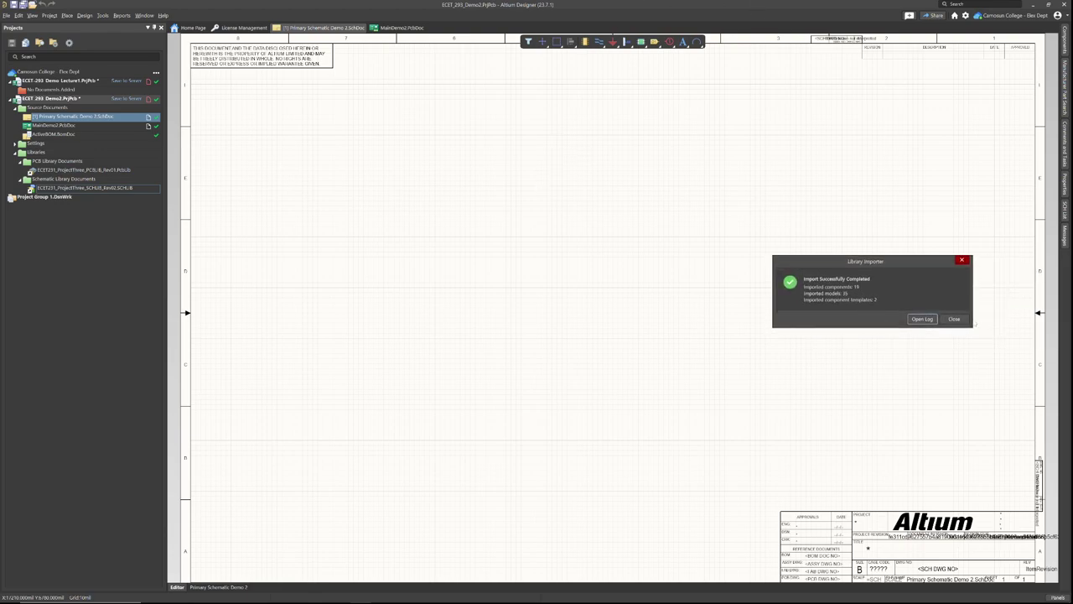
click(955, 319)
click(1065, 42)
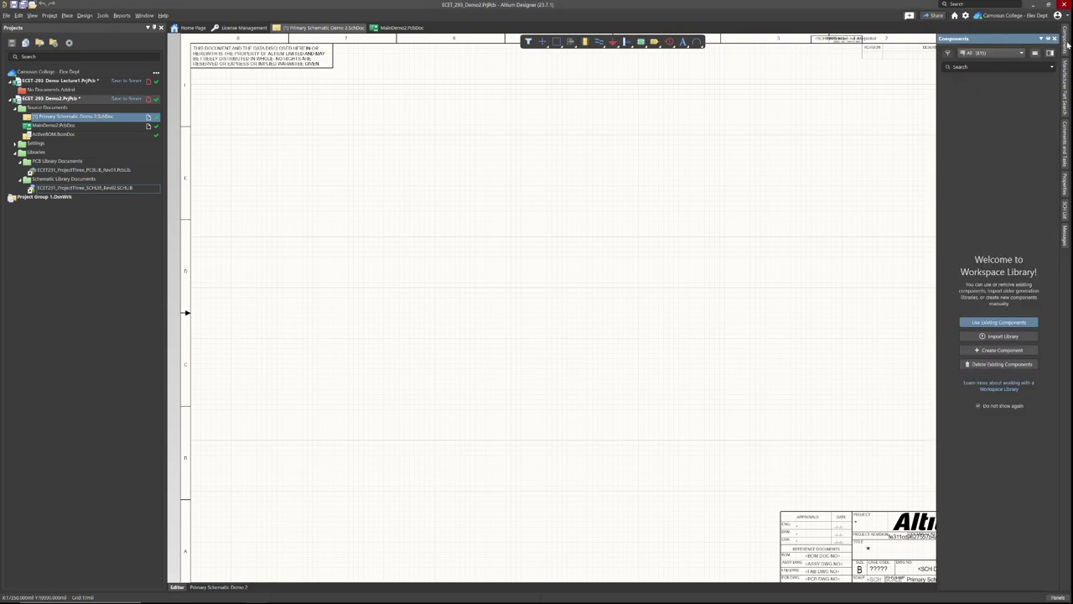
Select the ECET231_ProjectThree schematic library as component source and place a RES1 resistor in the upper middle area of the schematic.
click(1007, 53)
click(985, 74)
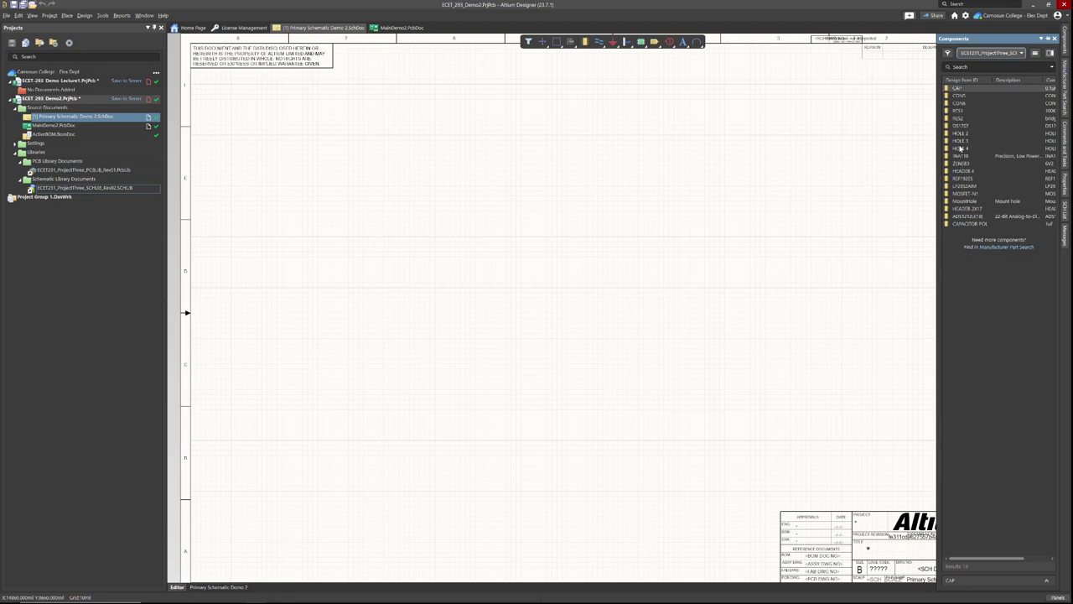
click(957, 112)
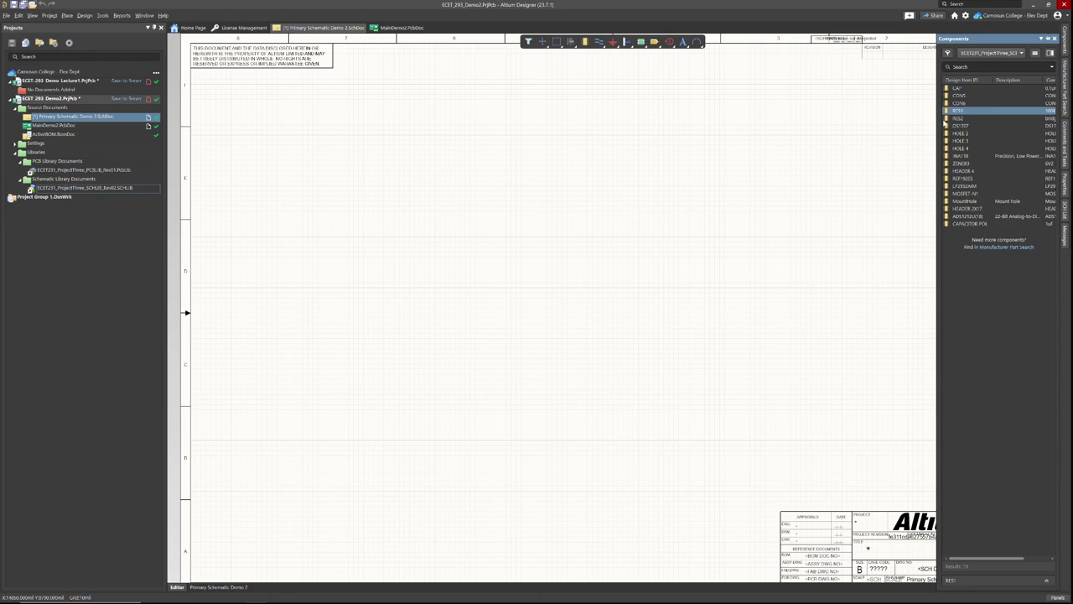
drag(914, 128, 487, 203)
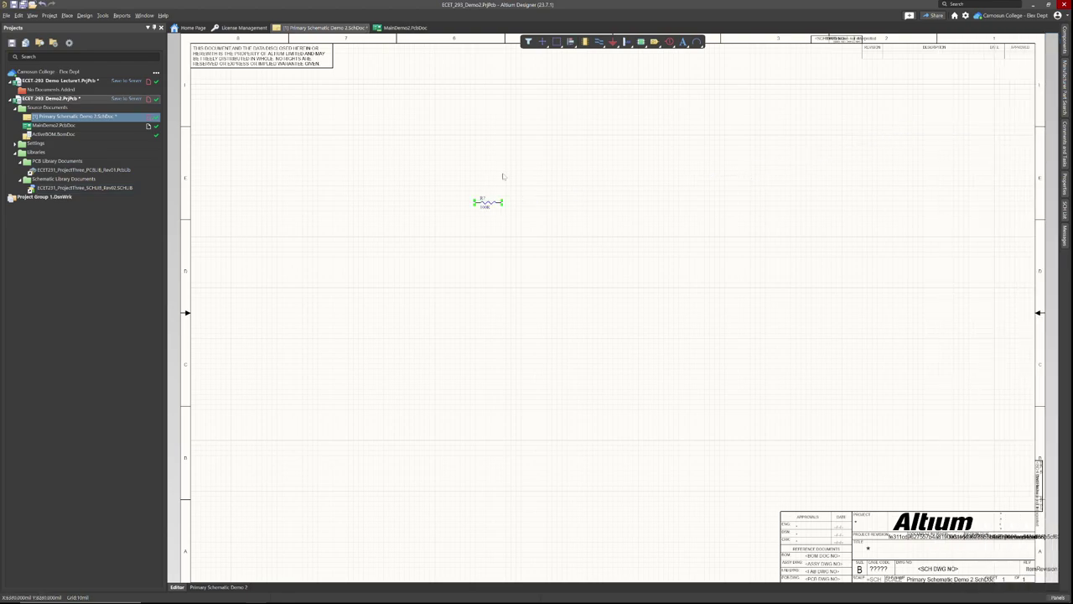
click(493, 283)
Consult the hand-drawn lab circuit and sort the library components by Design Item ID to look for the required parts.
key(alt+Tab)
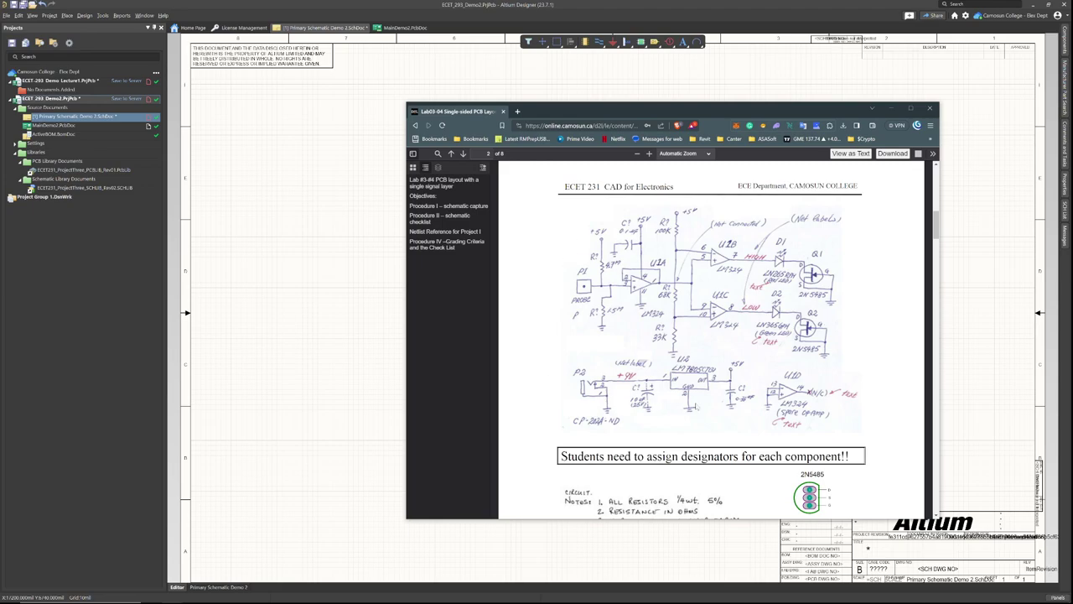
drag(729, 112, 1072, 118)
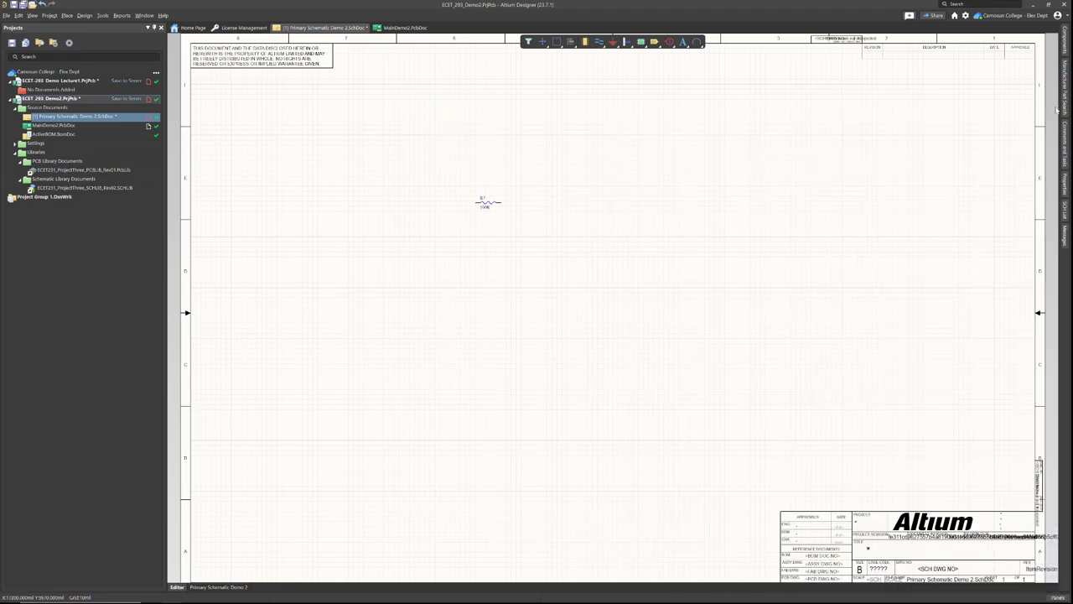
click(1067, 48)
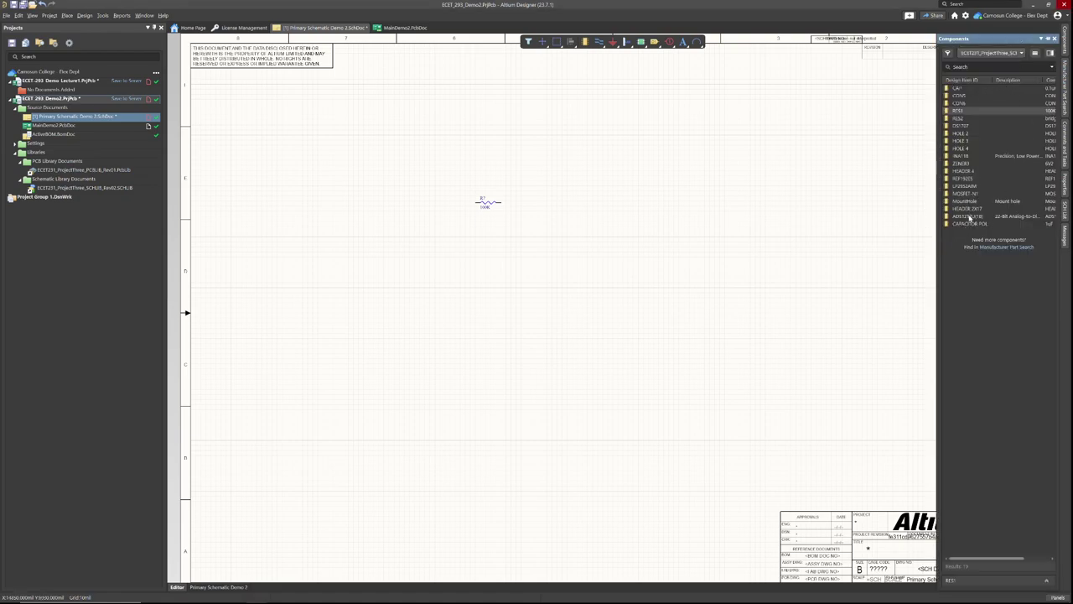
click(964, 81)
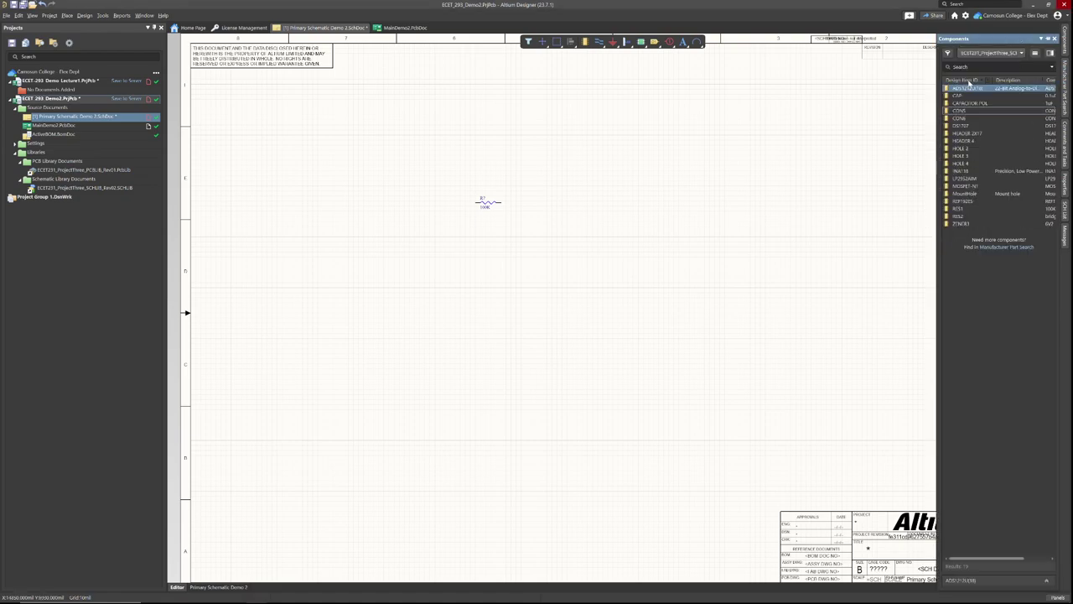
click(967, 195)
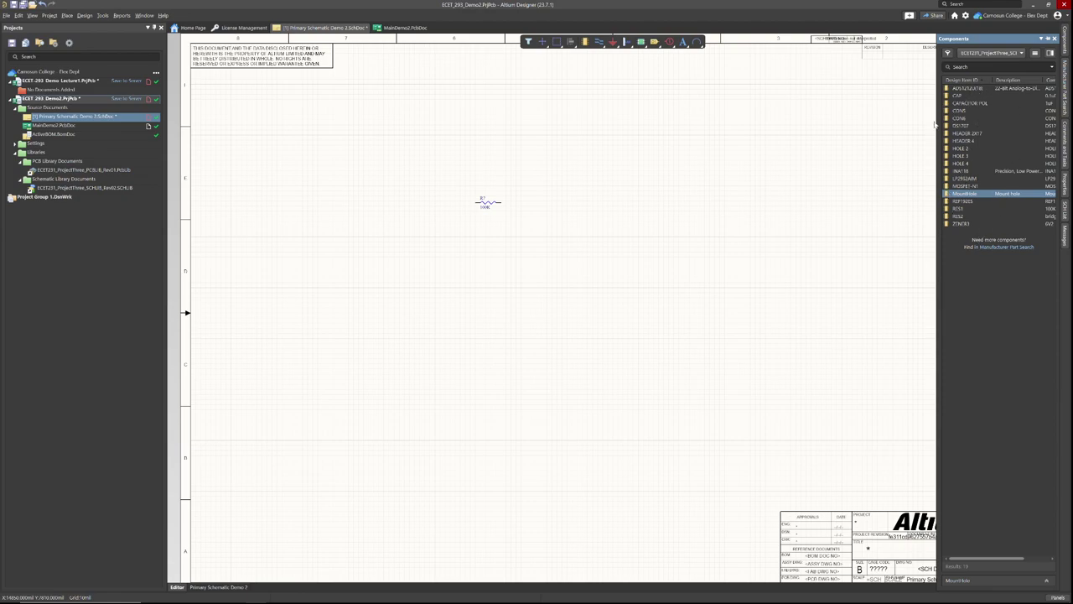
Replace the previous manufacturer part search with a search for LM324.
click(1061, 96)
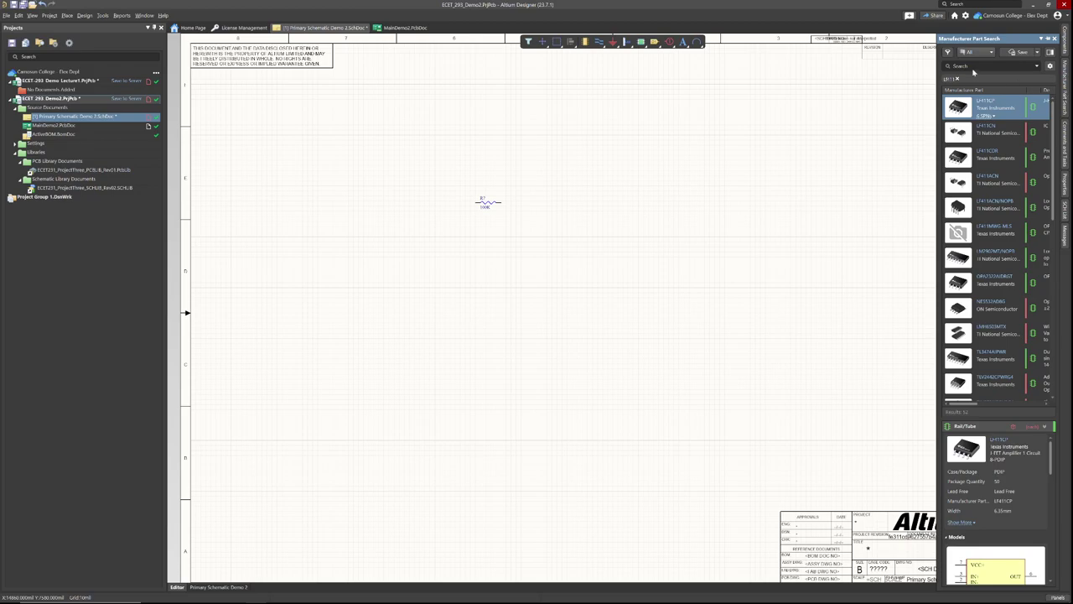
click(955, 78)
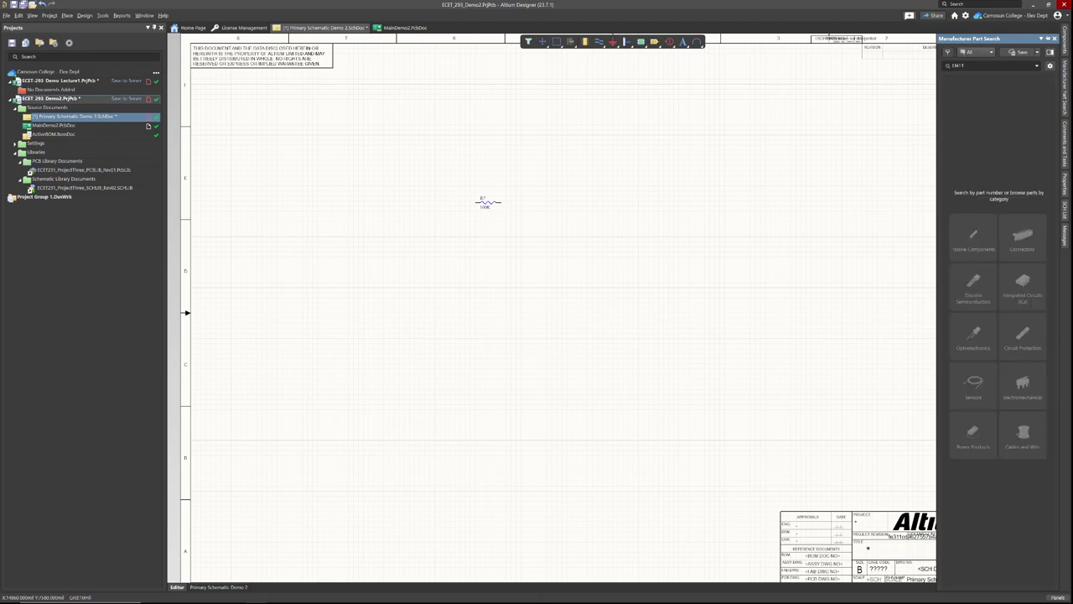
text(lM35)
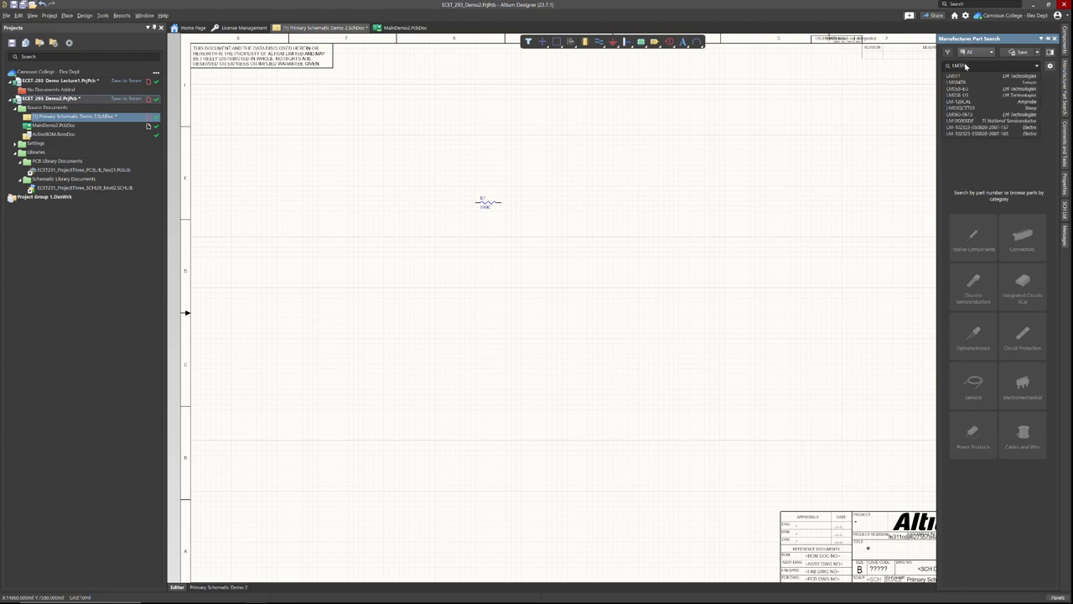
text(4)
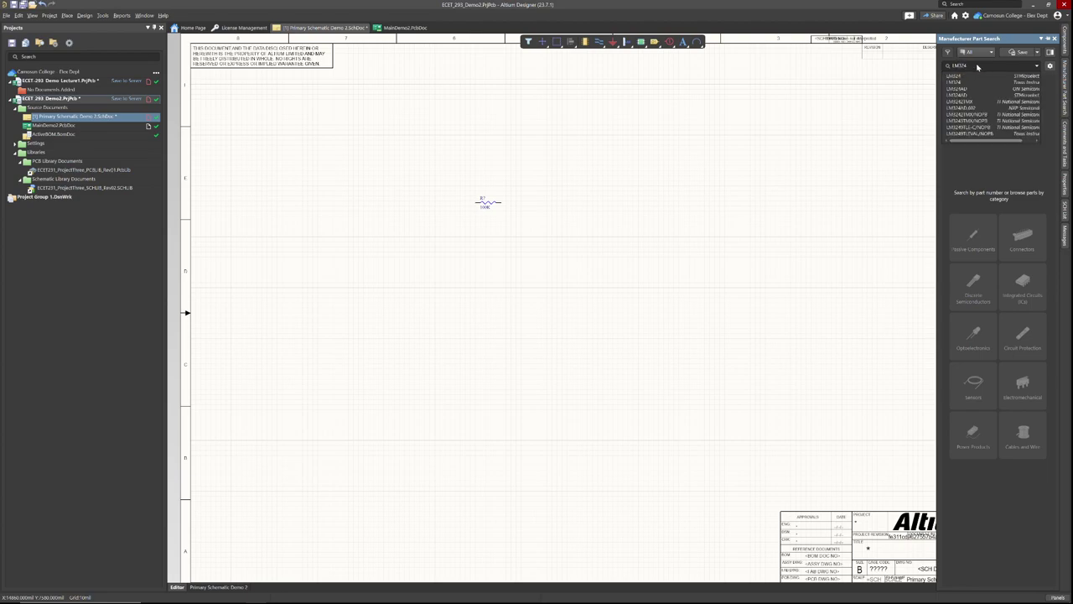
key(Return)
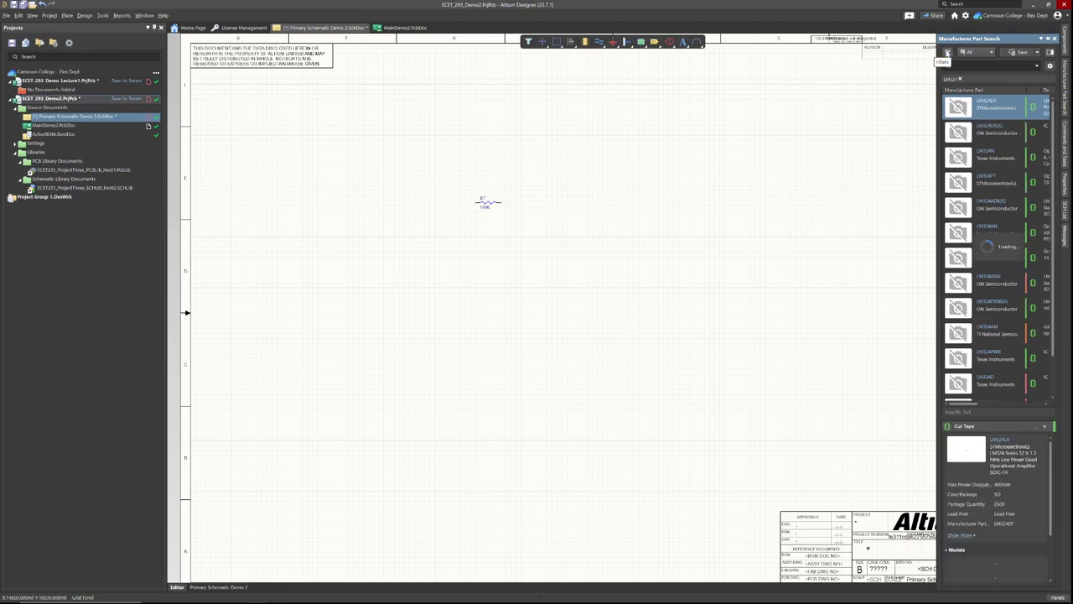
Filter the LM324 search results to the SOIC and TSSOP case packages.
click(947, 52)
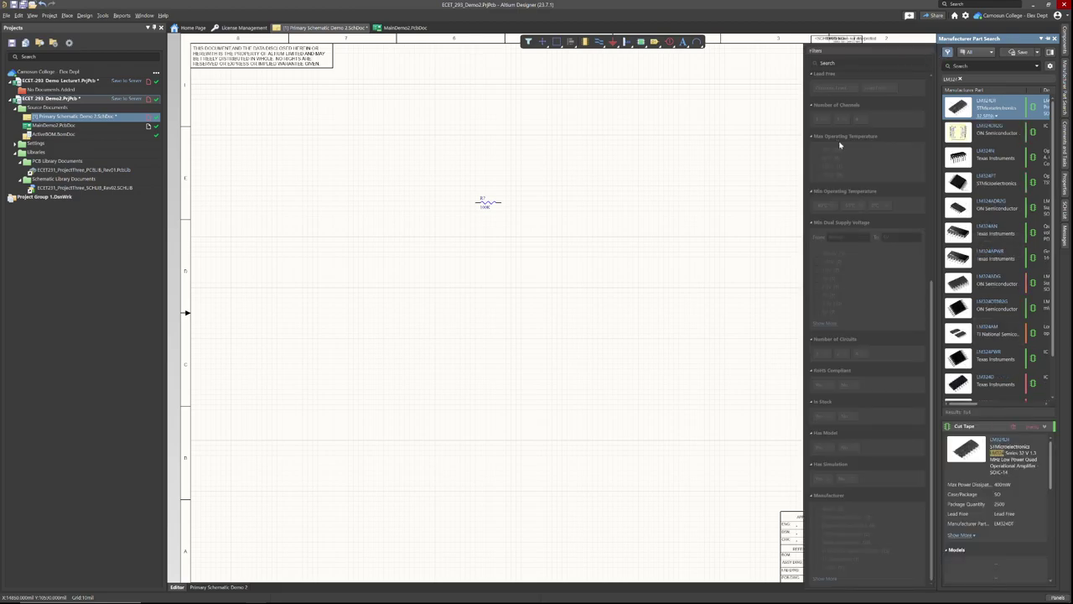
scroll(863, 280, up, 5)
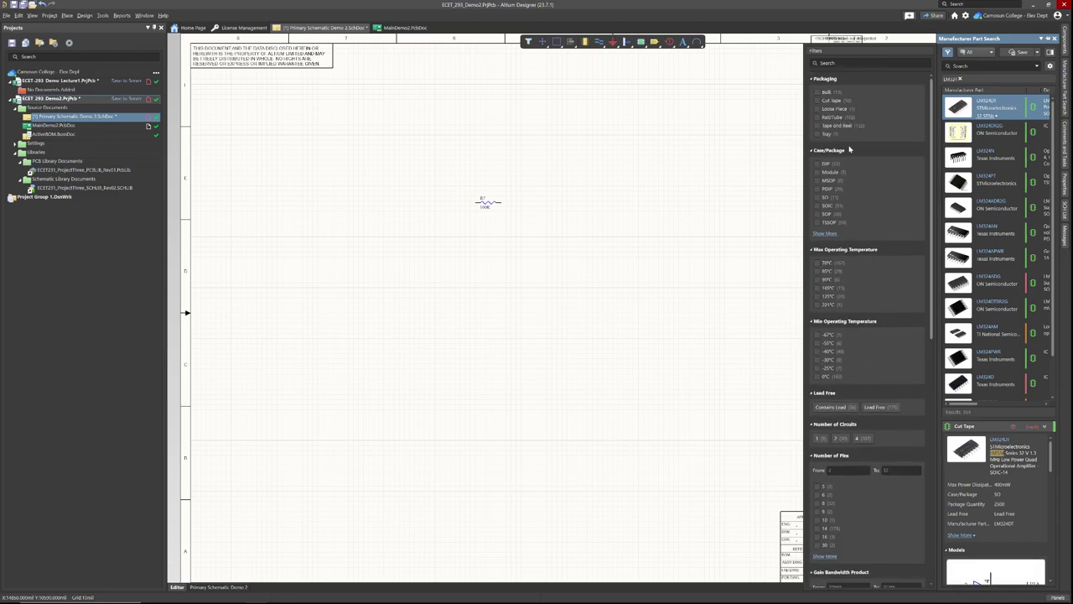
click(818, 206)
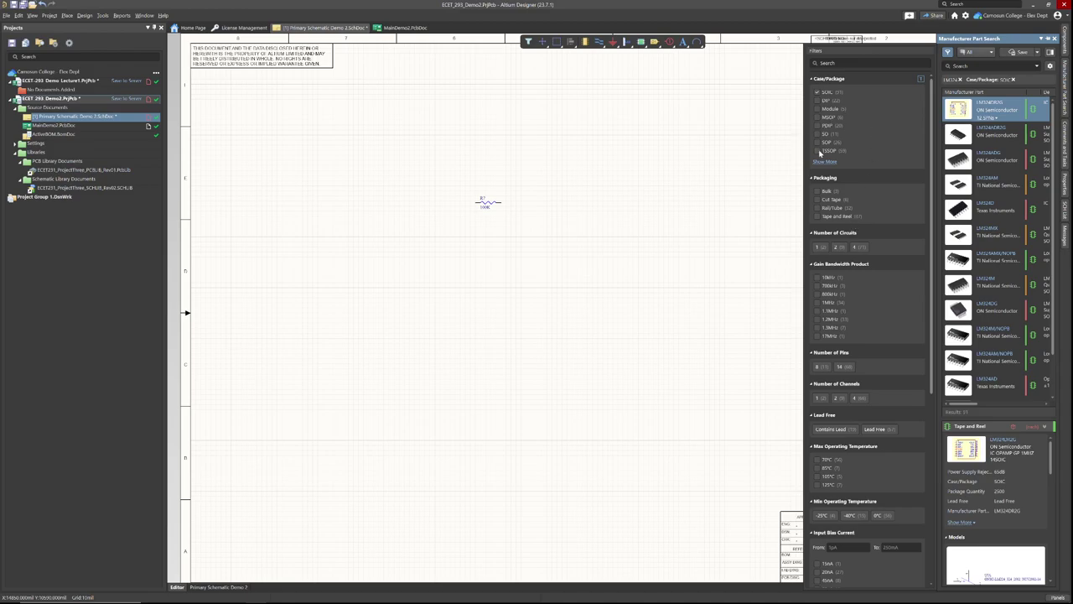
click(818, 152)
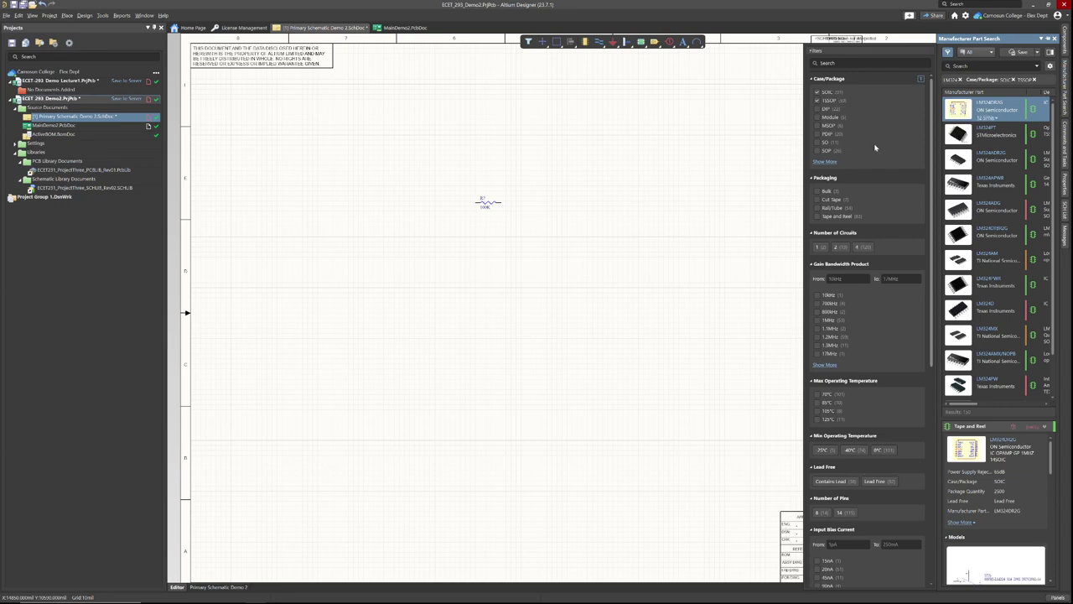
Limit the packaging of the LM324 results to Rail/Tube, Cut Tape and Bulk.
click(818, 208)
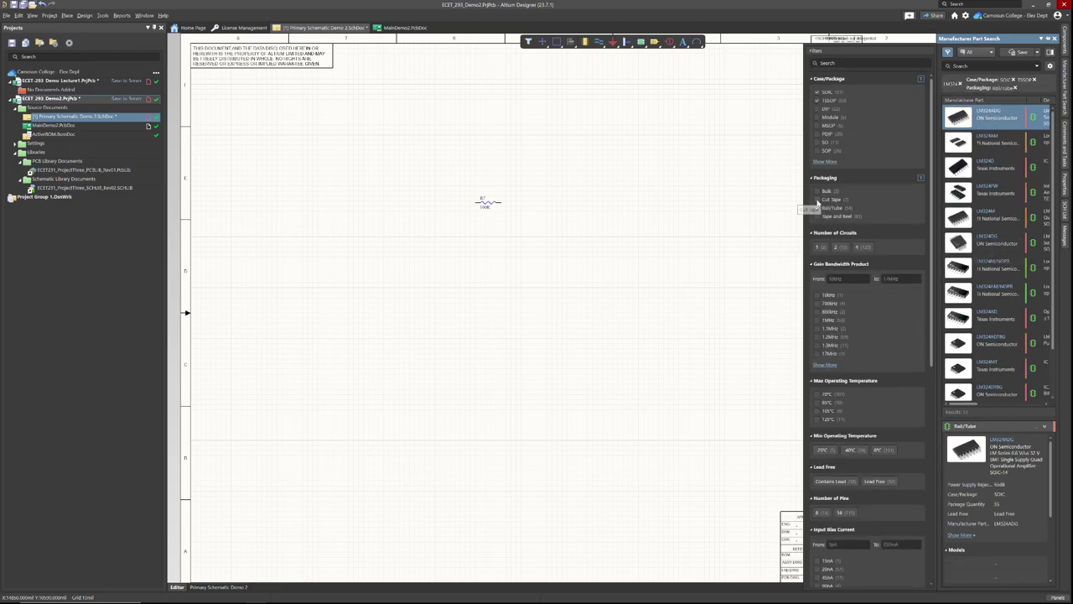
click(818, 201)
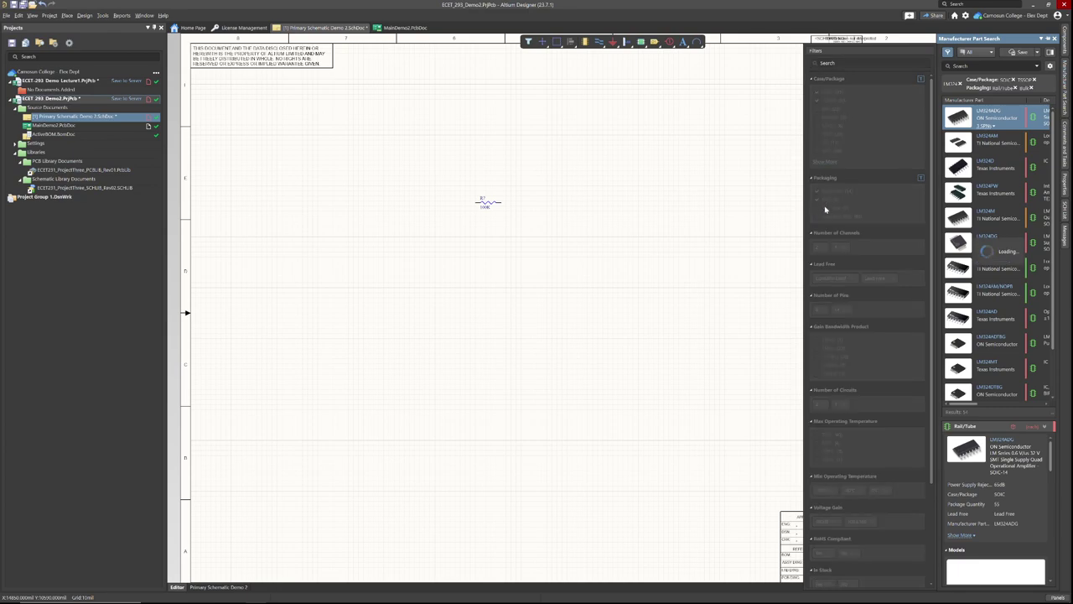
click(820, 208)
click(818, 198)
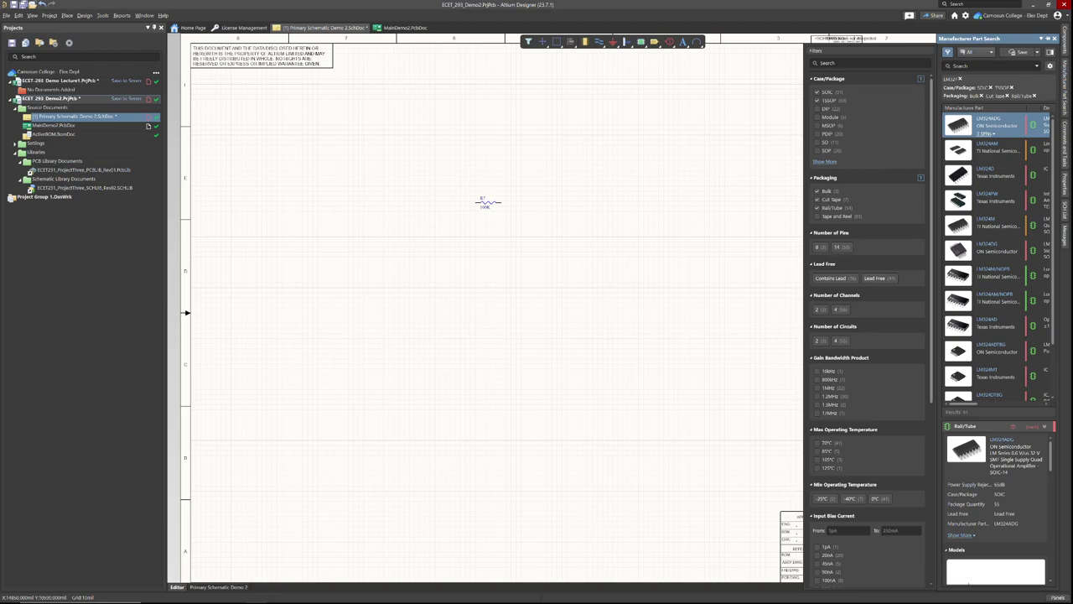
Review the op amps in the lab circuit drawing and widen the manufacturer search results to show the part descriptions.
drag(1072, 176, 522, 114)
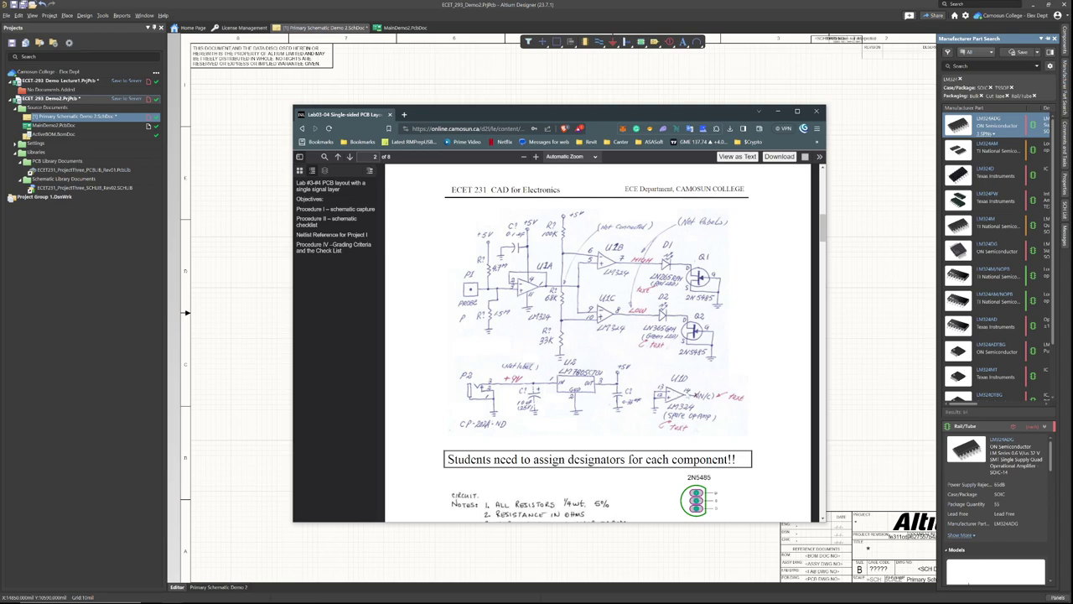
drag(604, 115, 1072, 252)
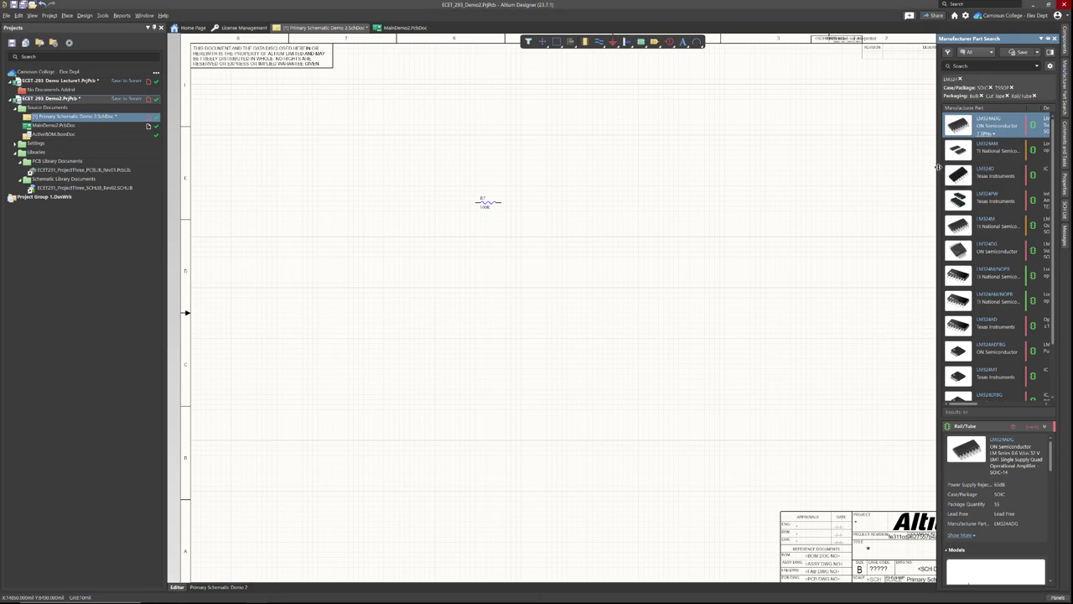
drag(903, 168, 850, 171)
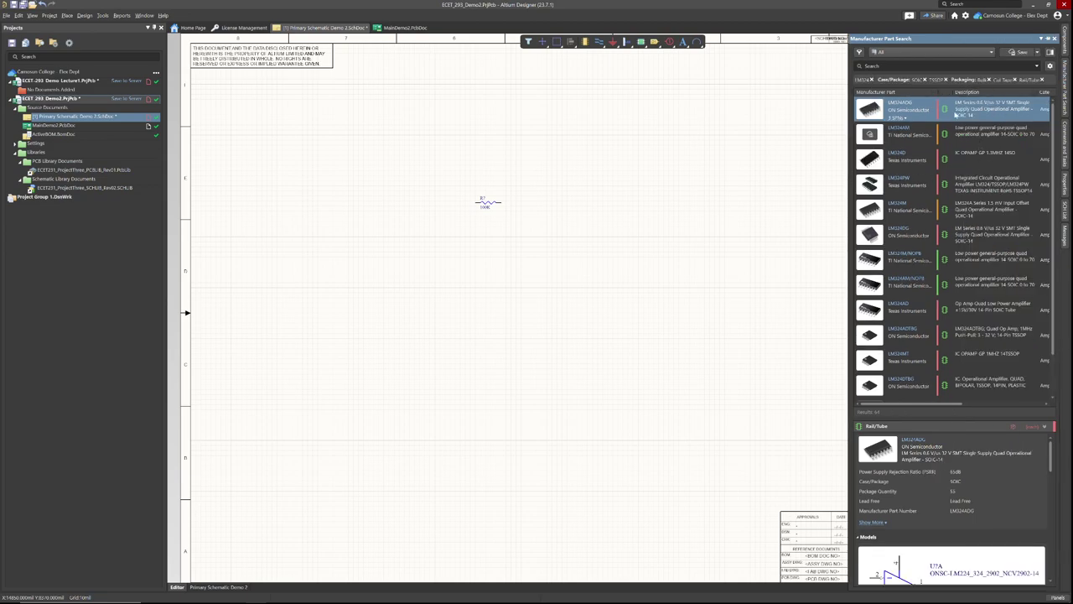
Compare the supplier offers and stock of the LM324M/NOPB, LM324AM/NOPB and LM324ADG op amps.
click(938, 265)
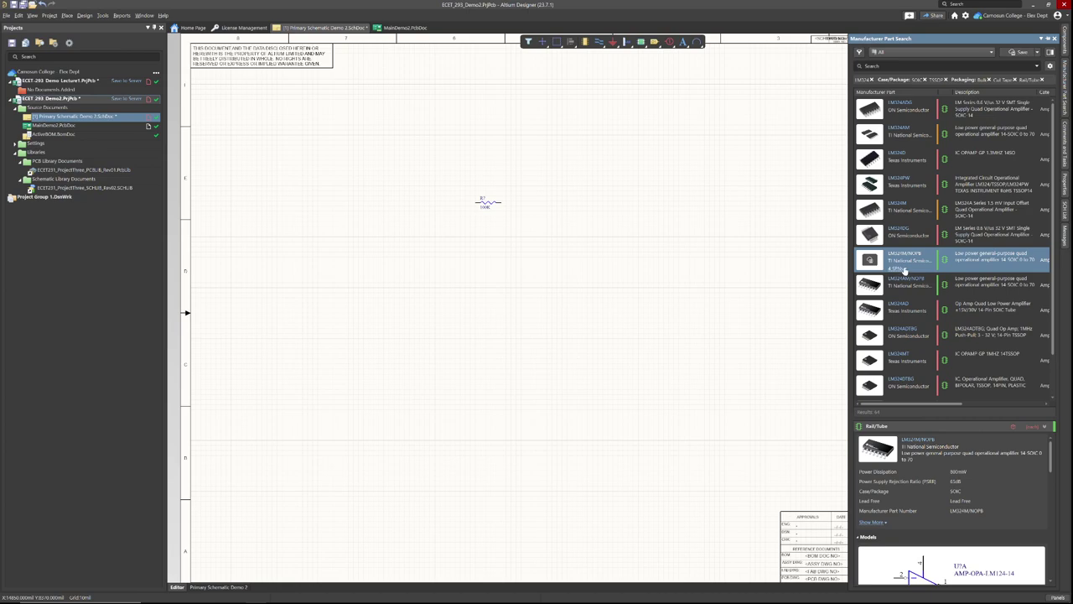
click(906, 270)
scroll(938, 275, down, 2)
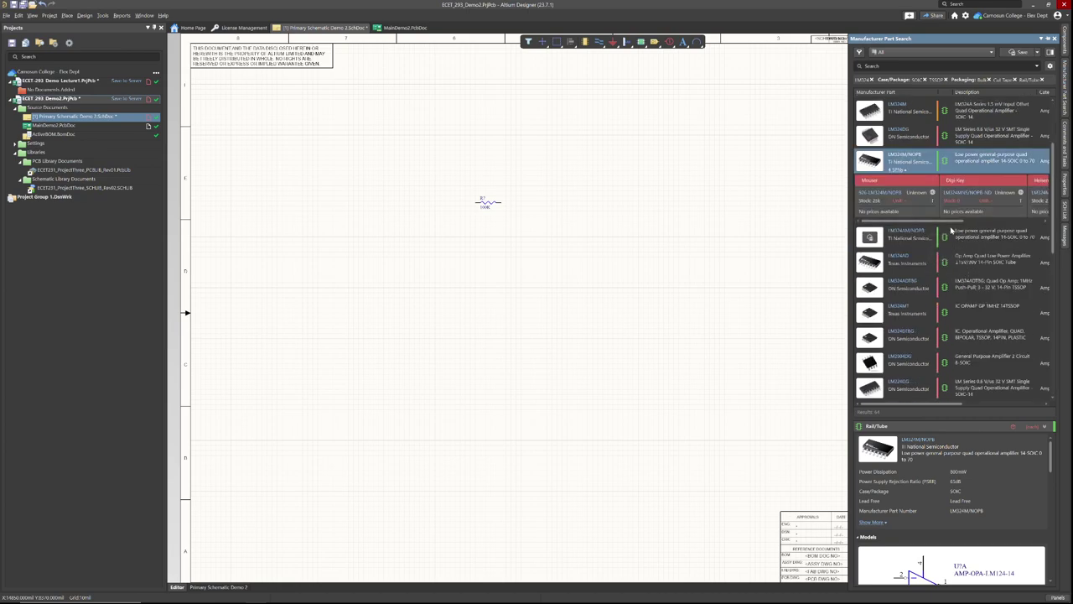
scroll(937, 277, up, 3)
drag(921, 320, 1003, 321)
click(931, 339)
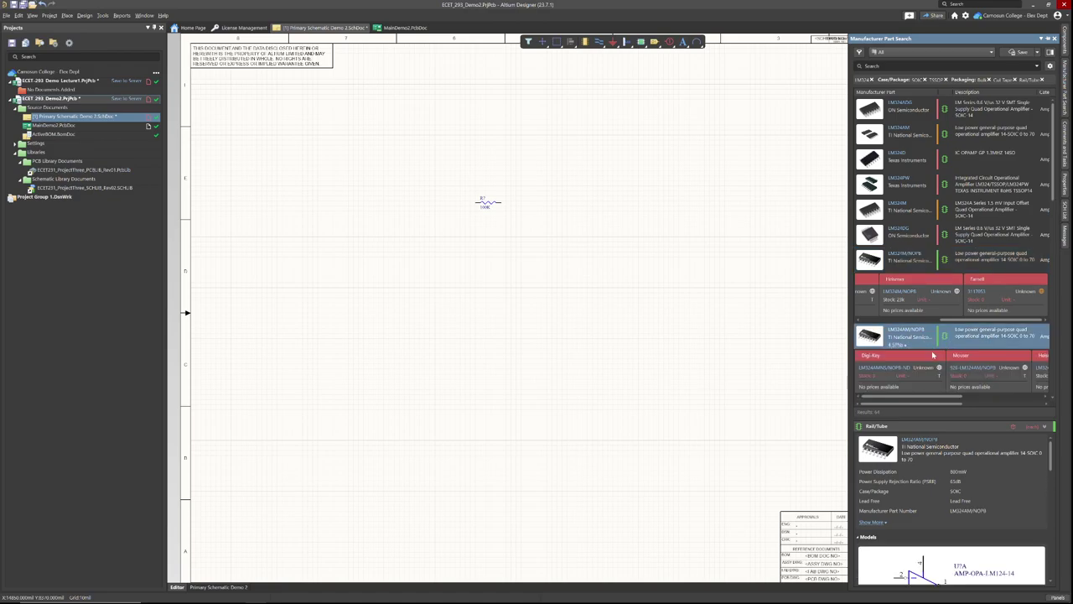
scroll(946, 291, down, 2)
scroll(946, 291, up, 2)
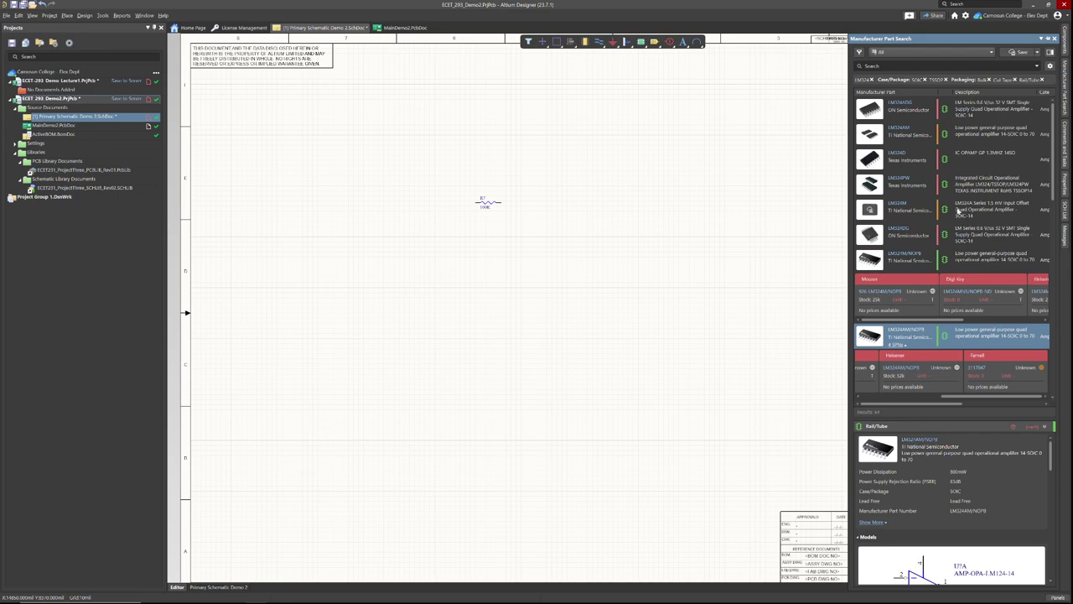
click(907, 119)
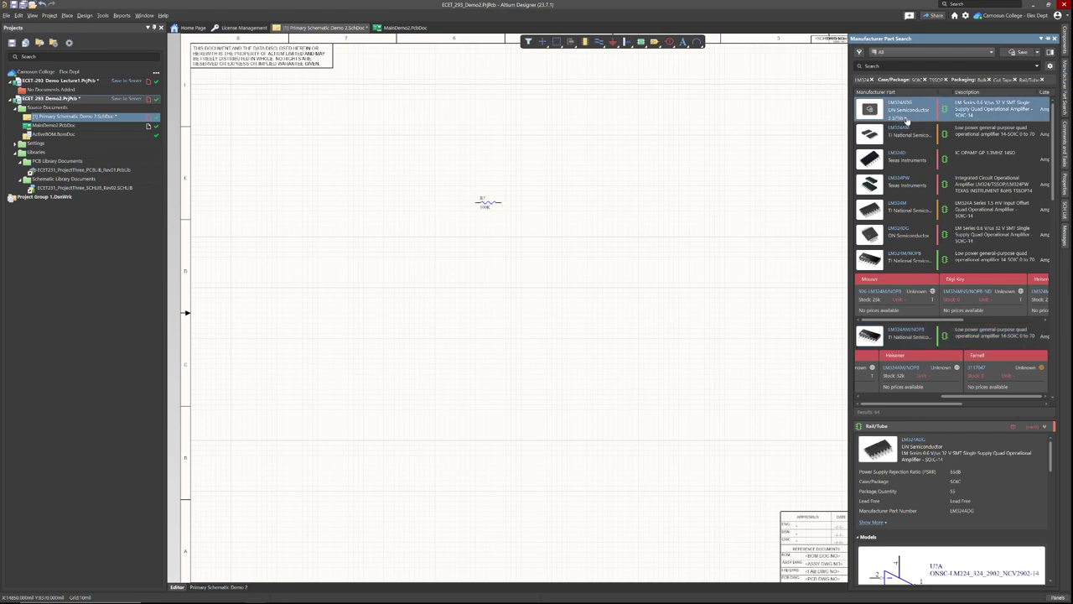
drag(949, 171, 902, 171)
Narrow the LM324 results further to 14-pin parts that are in stock.
click(860, 53)
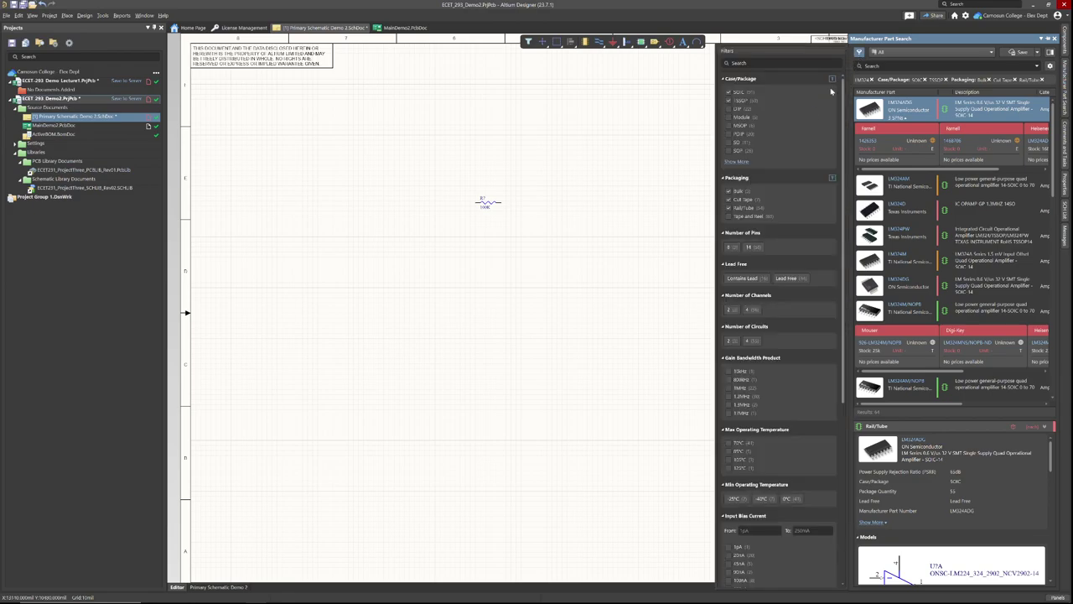
click(753, 246)
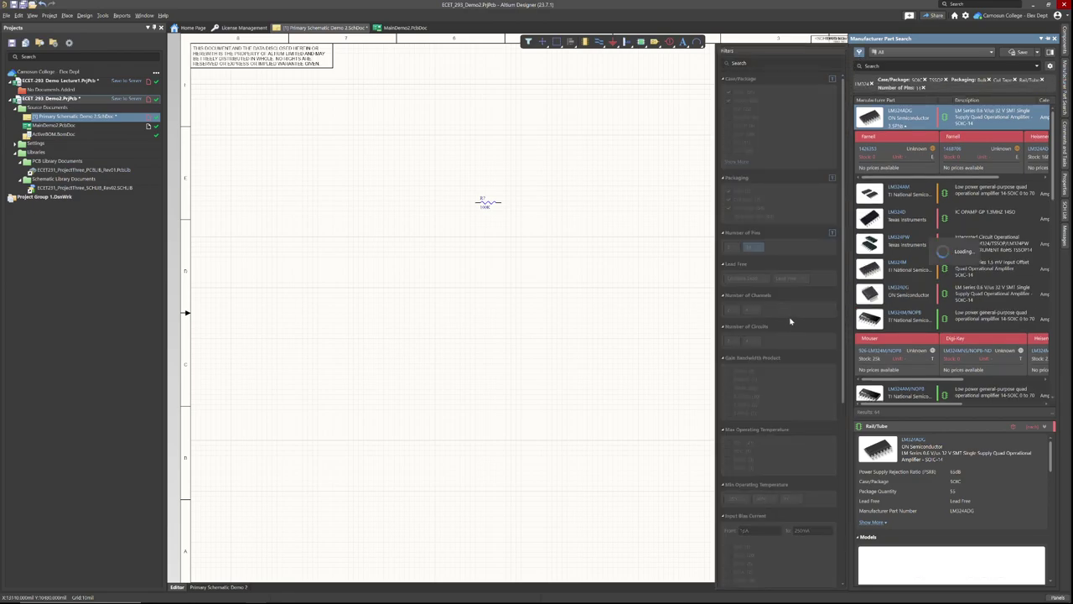
scroll(794, 281, down, 5)
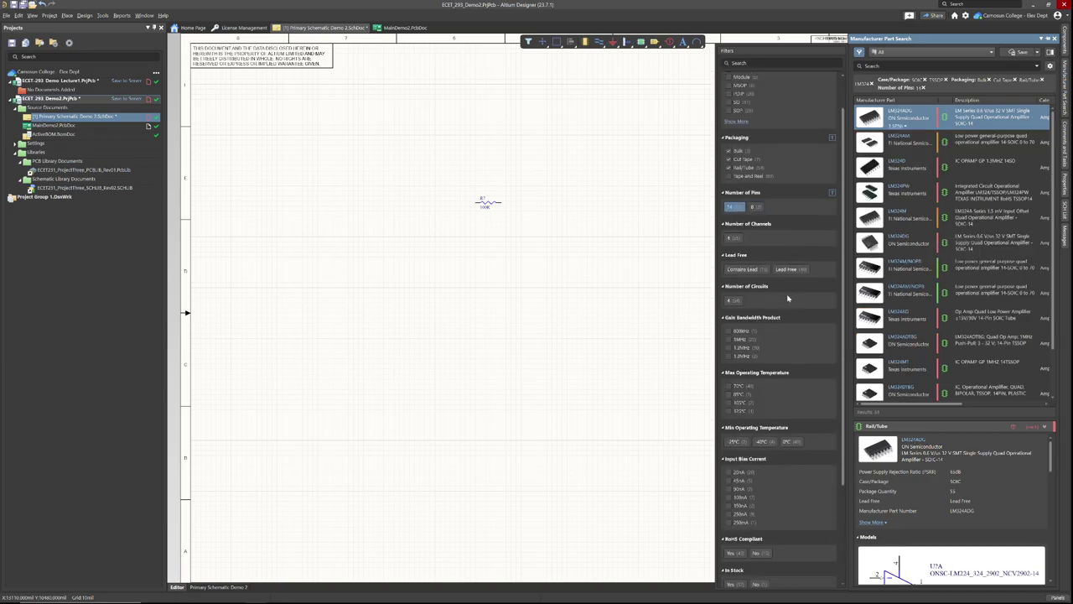
scroll(773, 428, down, 2)
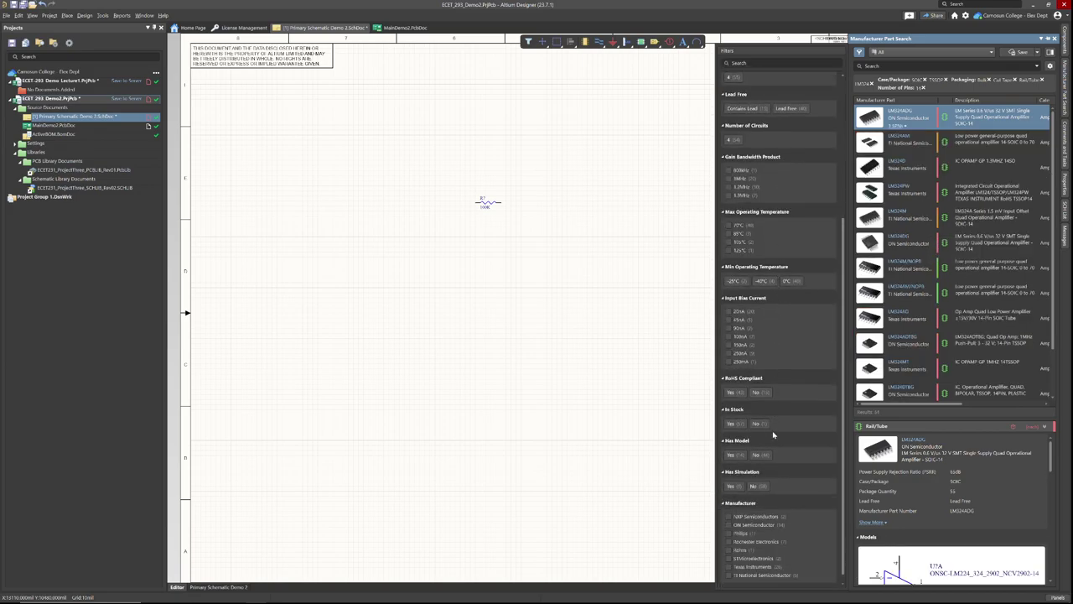
click(735, 423)
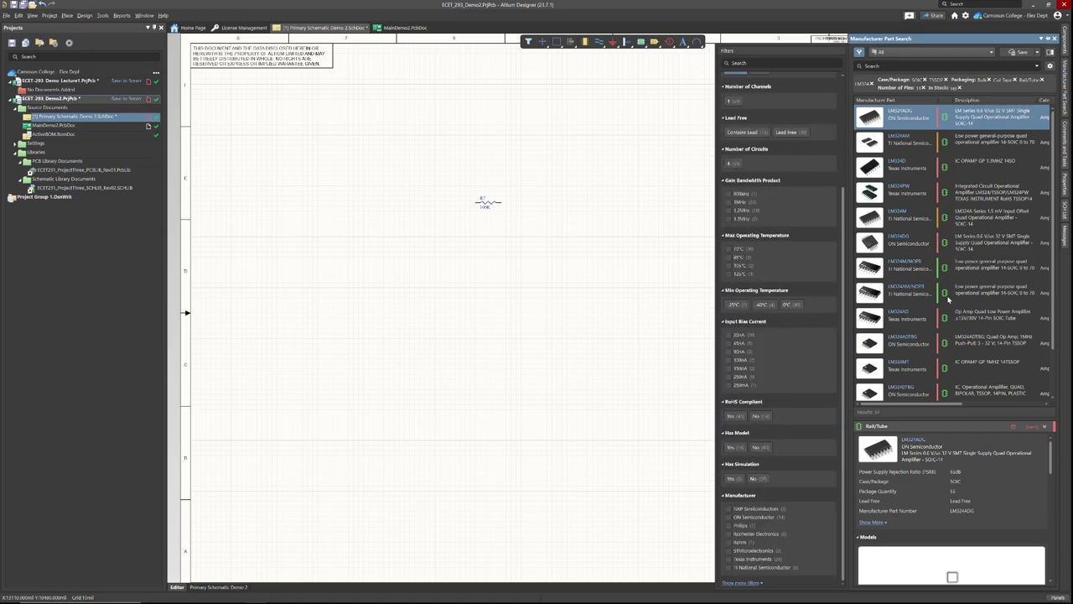
Compare the supplier offers and stock of the LM324ADG, LM324AM and LM324D op amps.
click(904, 126)
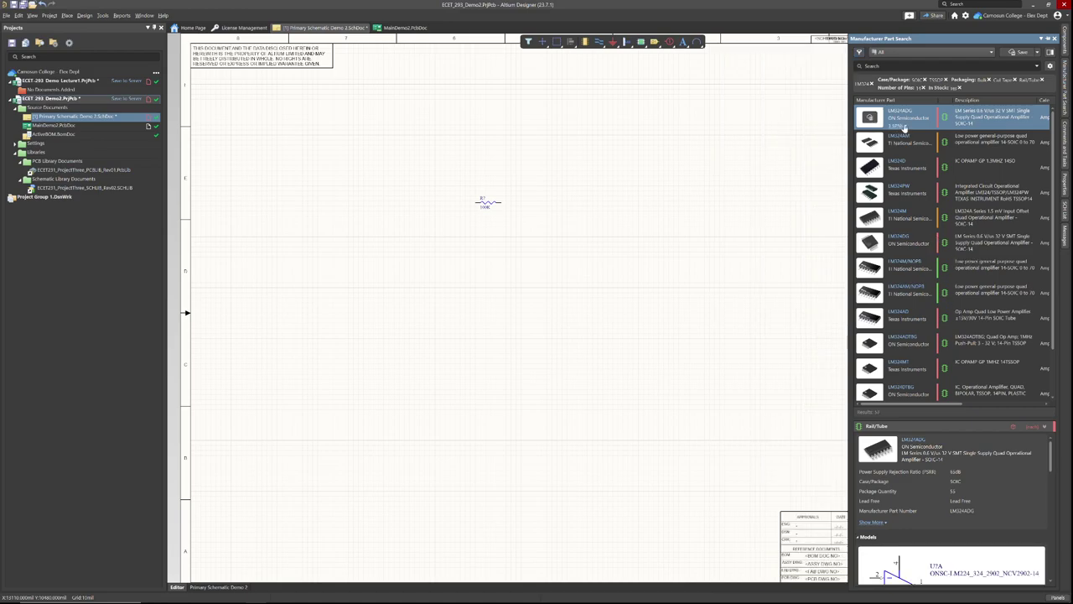
drag(912, 177, 969, 177)
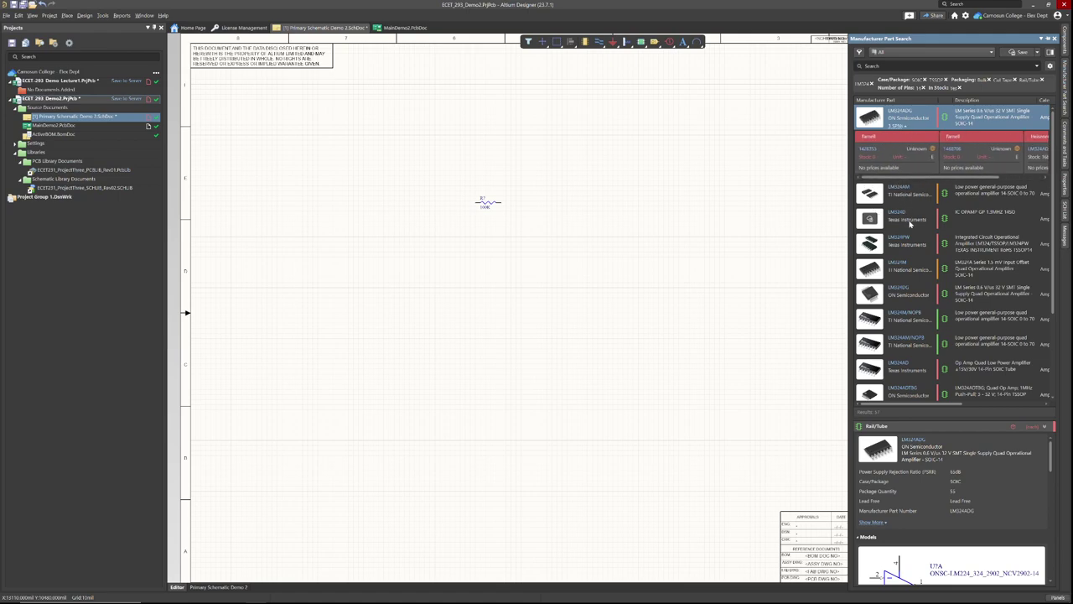
click(893, 201)
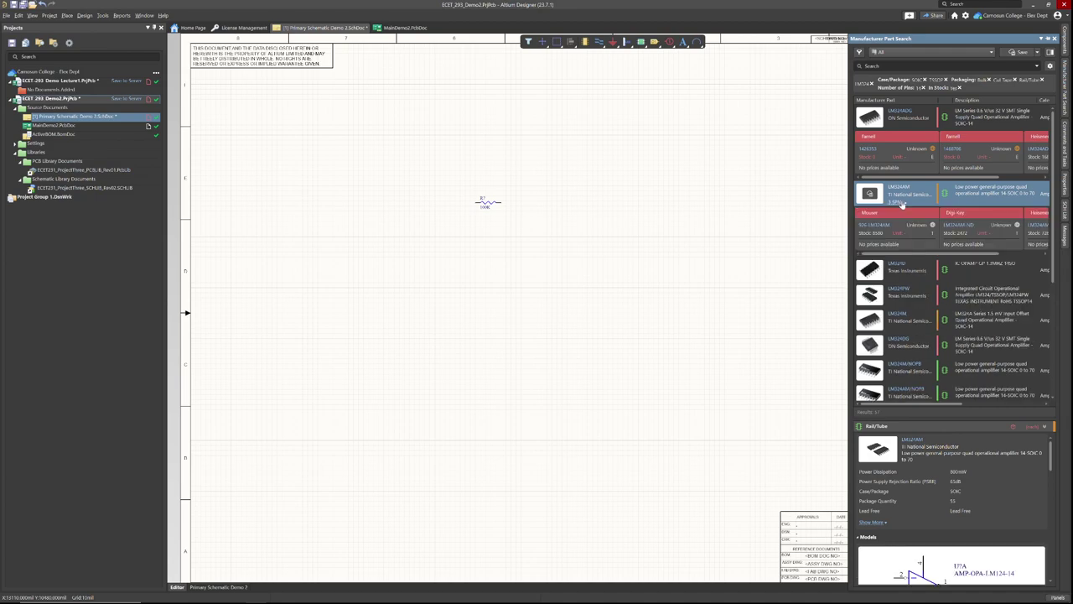
click(904, 270)
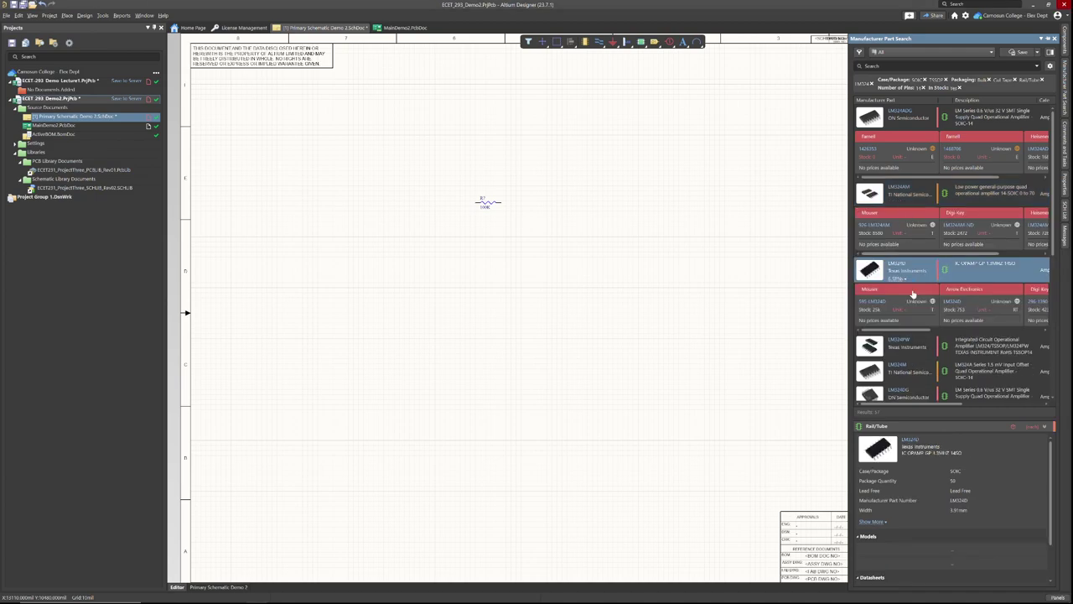
scroll(900, 288, down, 3)
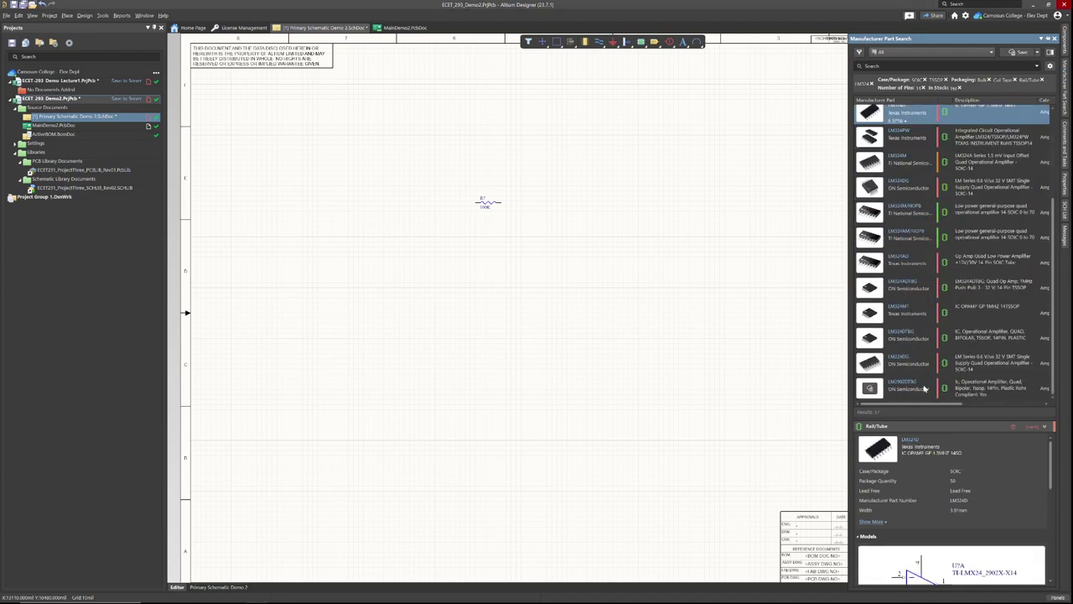
scroll(925, 384, up, 2)
scroll(945, 294, up, 2)
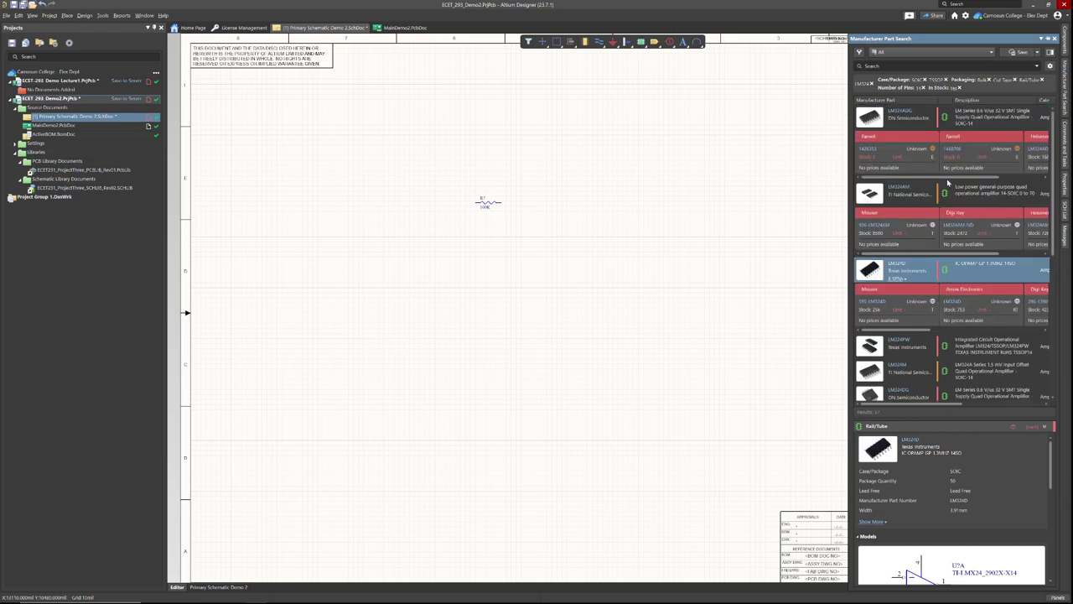
Place parts A to D of the ON Semiconductor LM324ADG quad op amp on the schematic sheet.
right_click(870, 118)
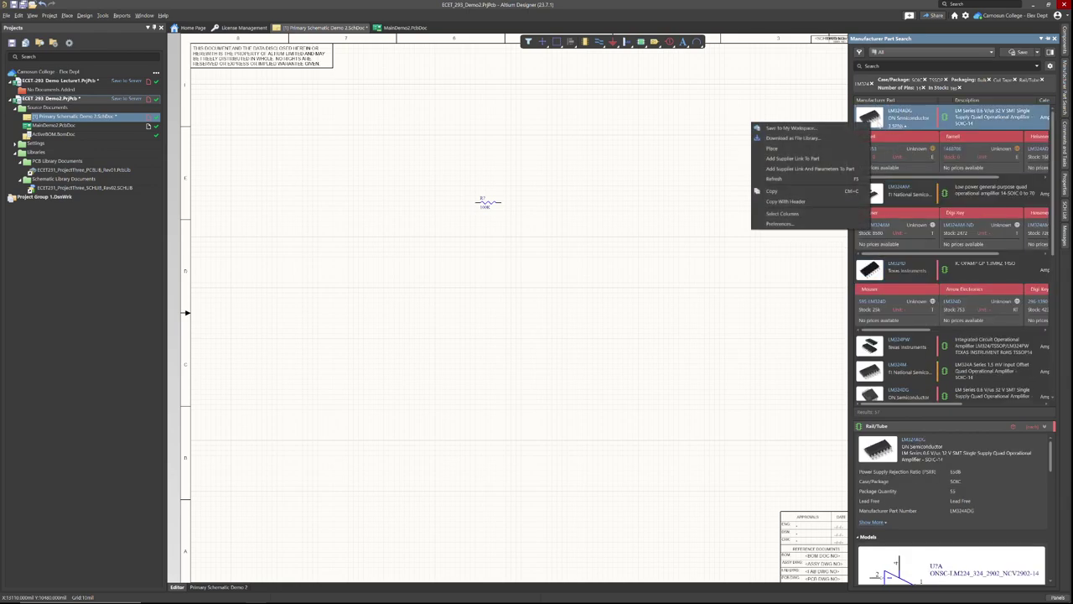
click(825, 151)
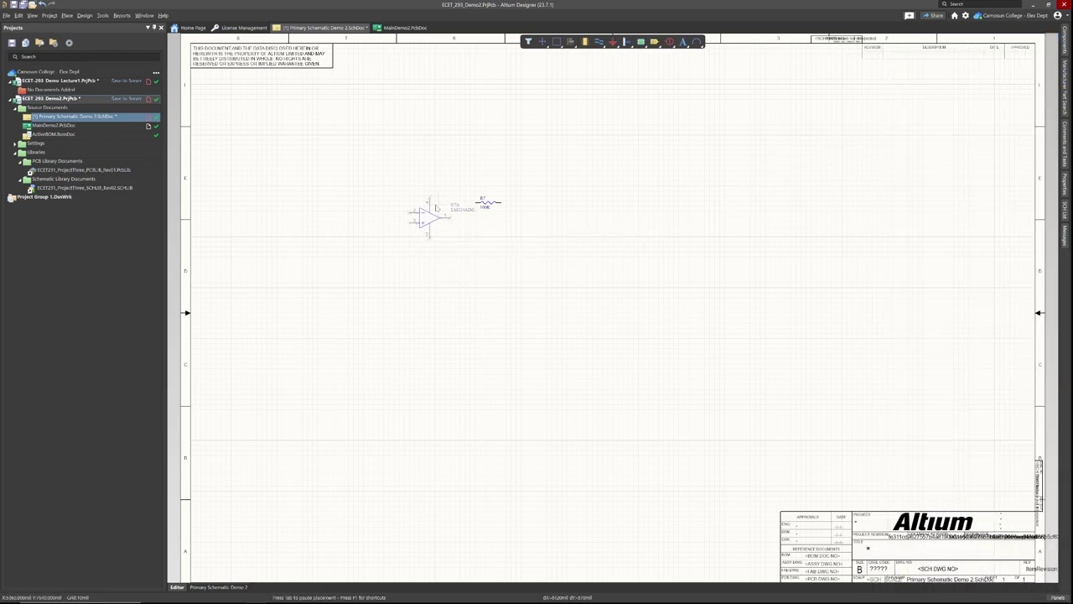
click(419, 214)
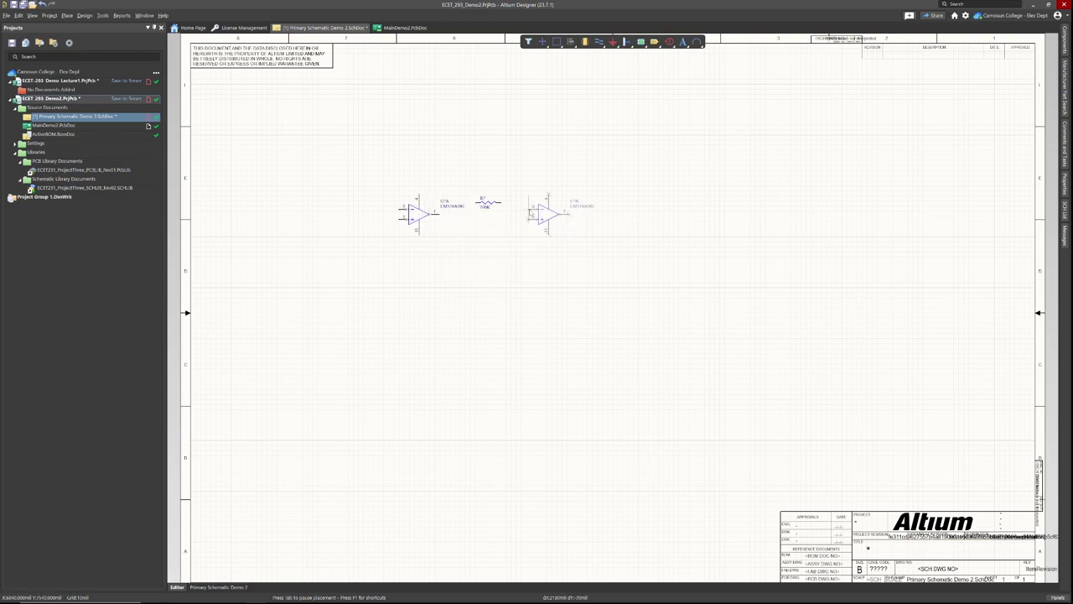
click(568, 214)
click(573, 298)
click(709, 362)
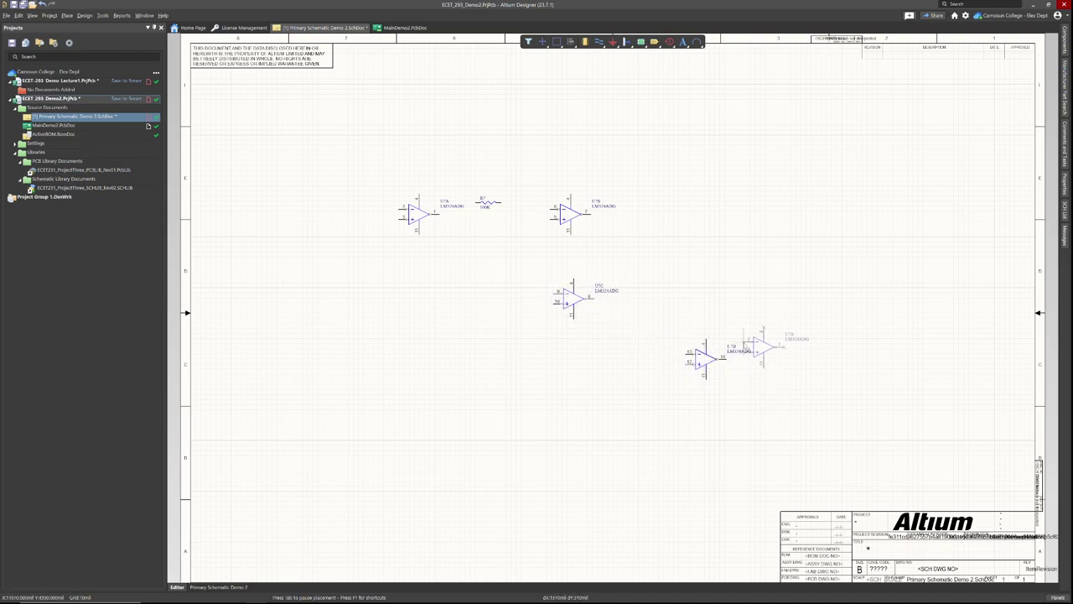
key(Escape)
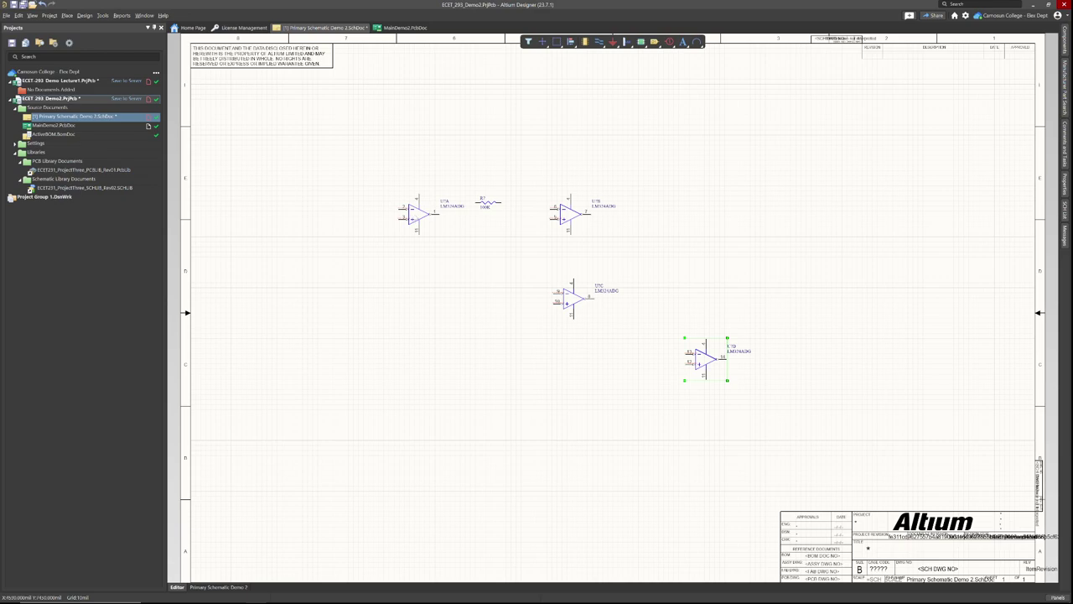
Delete op amp part B and paste a copy of part A in its place.
click(418, 214)
click(572, 204)
key(Delete)
click(418, 218)
key(ctrl+v)
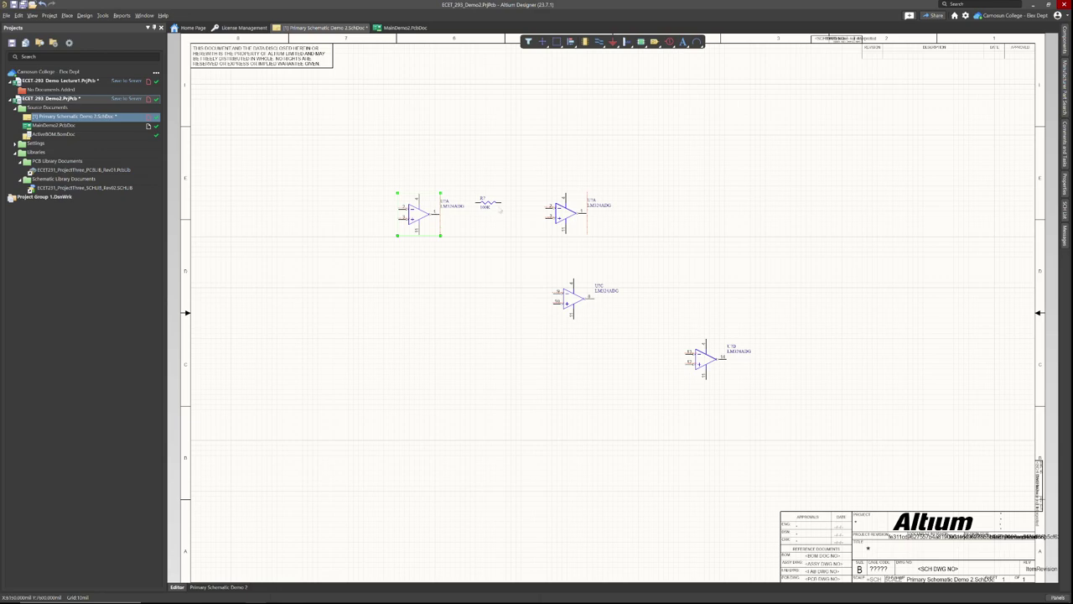
Change the pasted LM324ADG copy to Part B of the component in its properties.
click(565, 218)
click(1066, 189)
drag(940, 151, 877, 158)
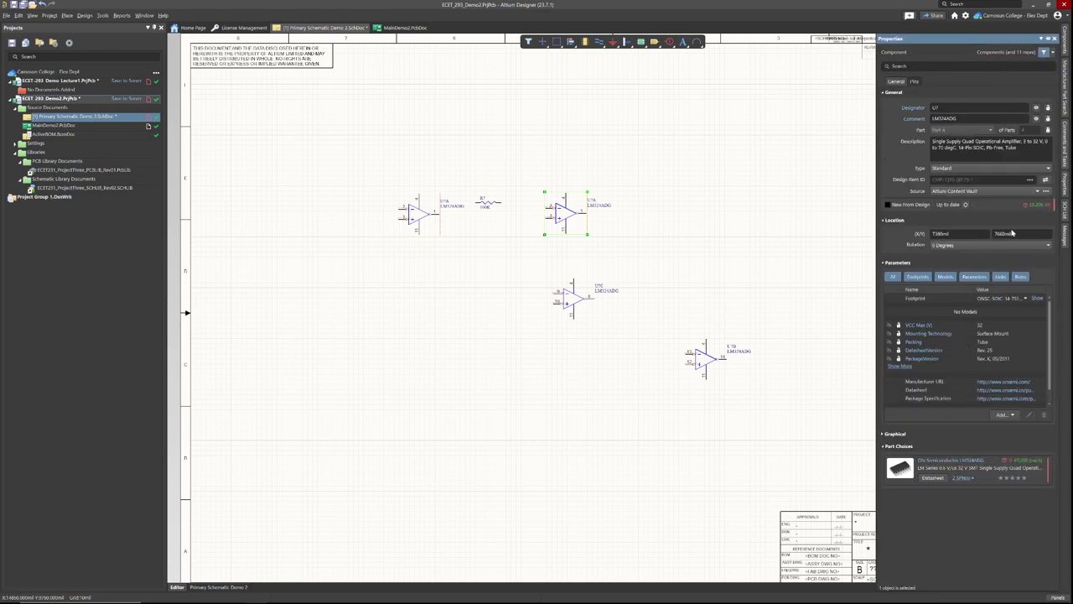
click(914, 81)
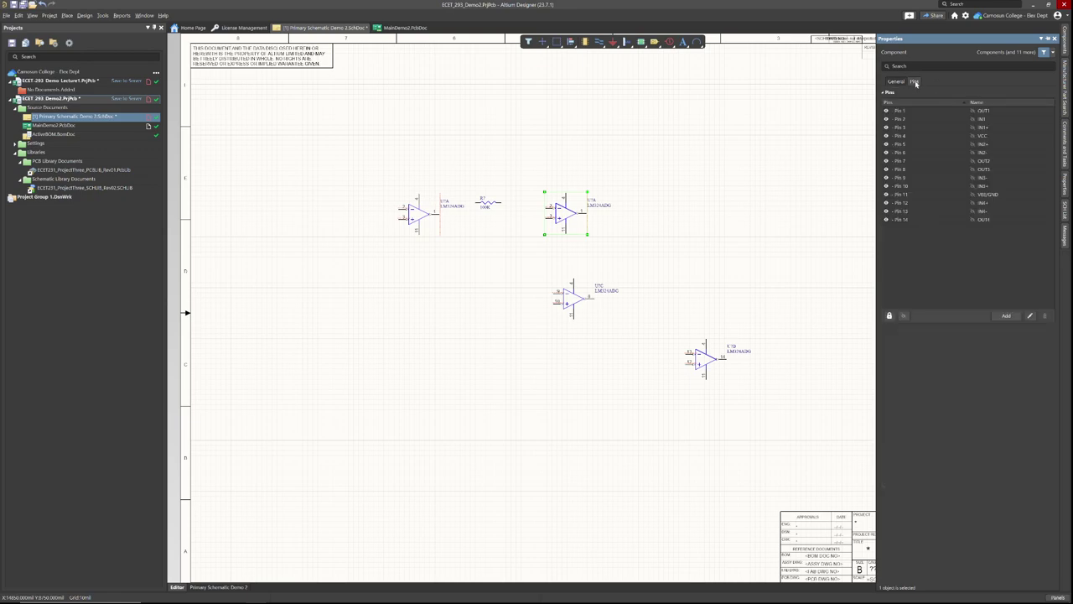
click(899, 82)
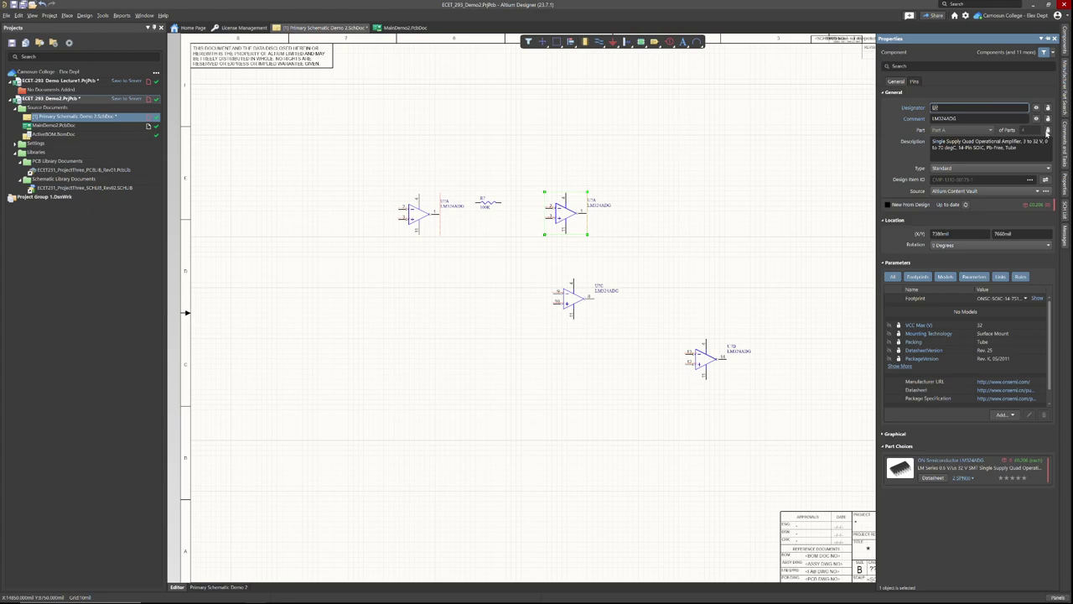
click(994, 132)
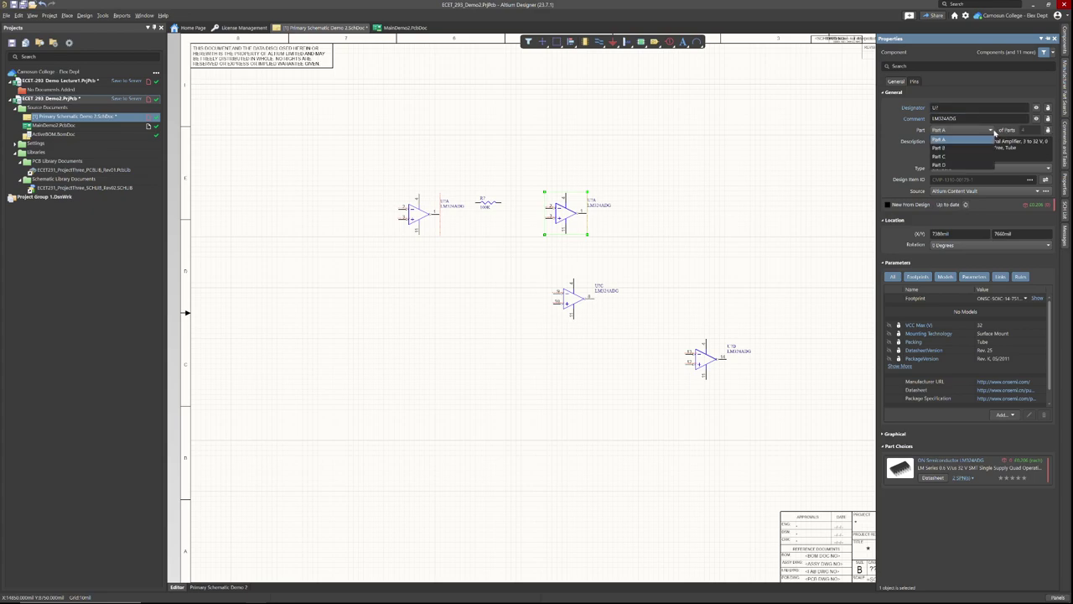
click(953, 147)
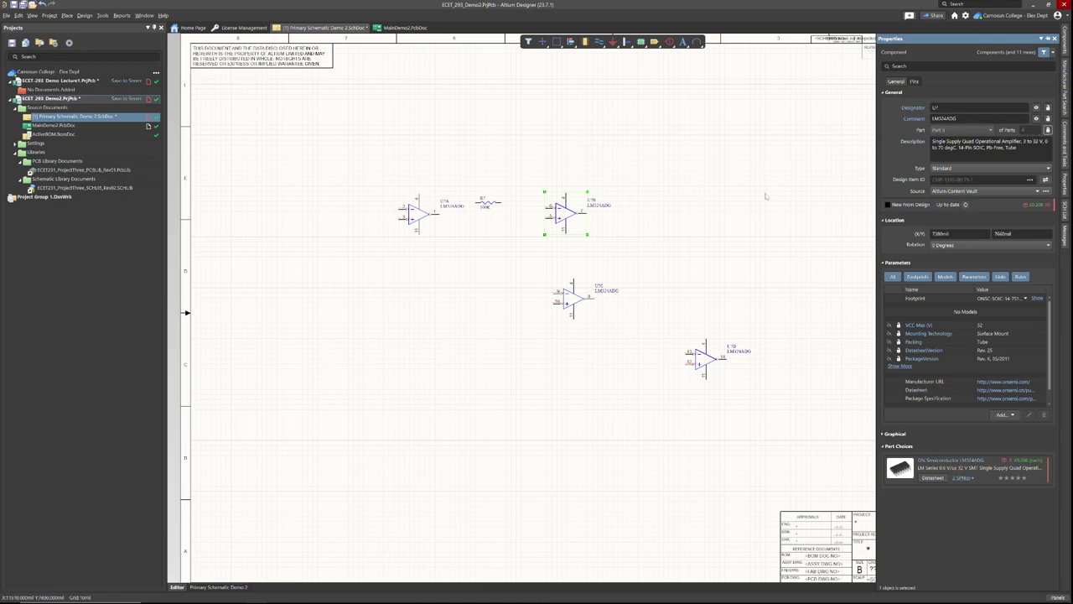
click(724, 161)
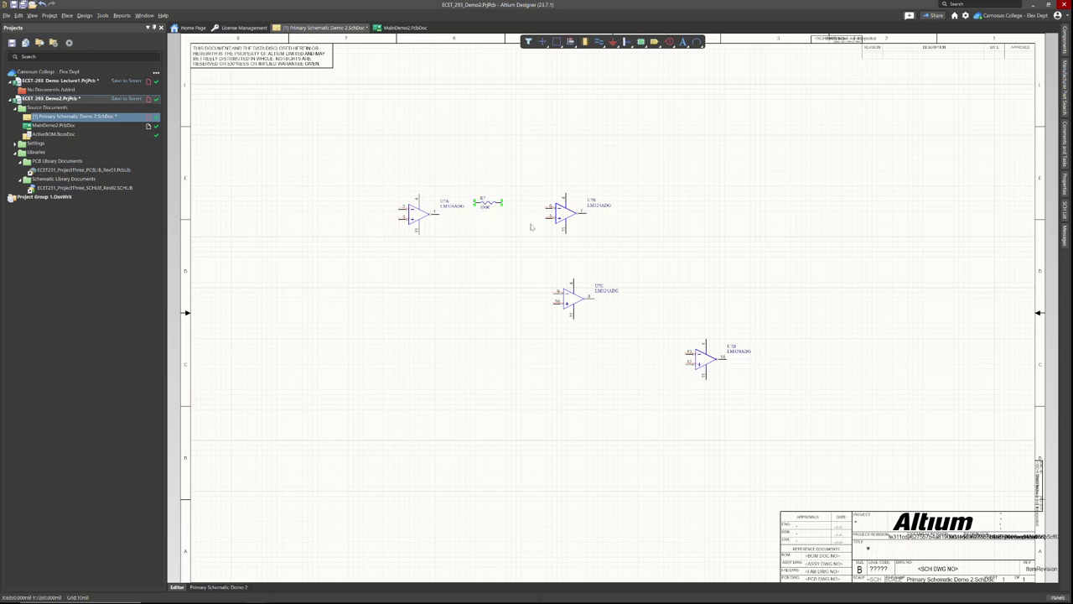
Move the 100K resistor down between the two upper op amps, level with their outputs.
drag(487, 203, 490, 215)
click(494, 217)
click(503, 246)
Place four vertical RES1 resistors on both sides of op amp part A and rotate the existing 100K resistor to vertical.
click(1068, 50)
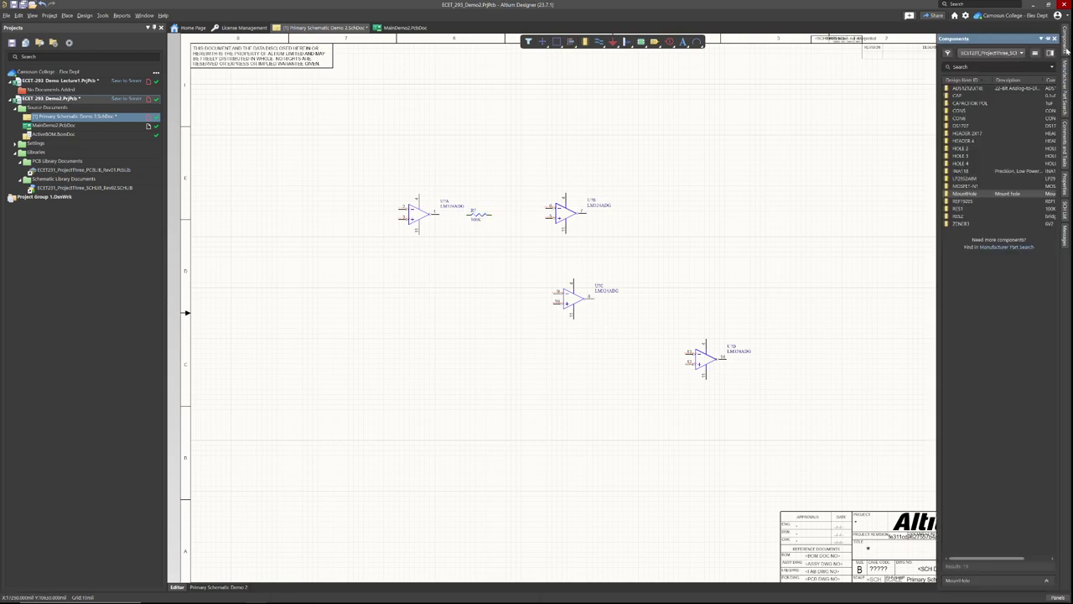
click(963, 210)
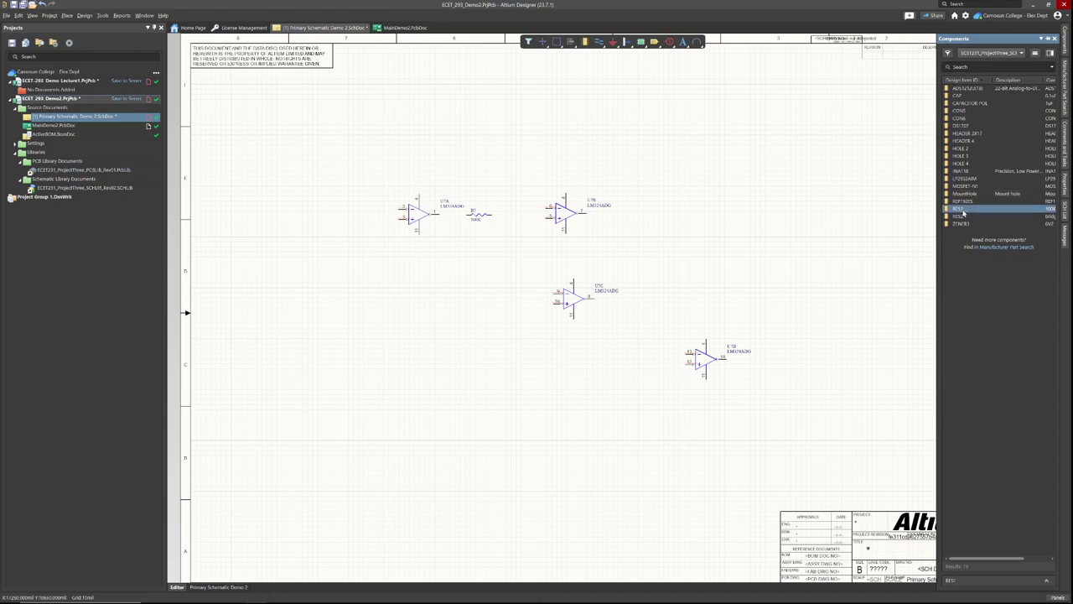
drag(960, 212, 365, 214)
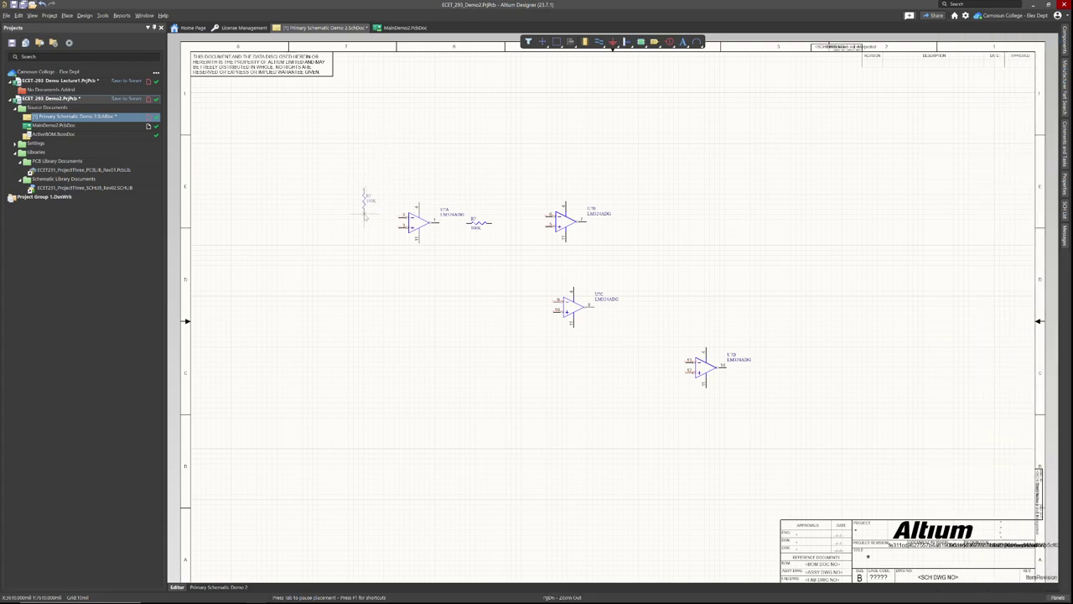
click(356, 213)
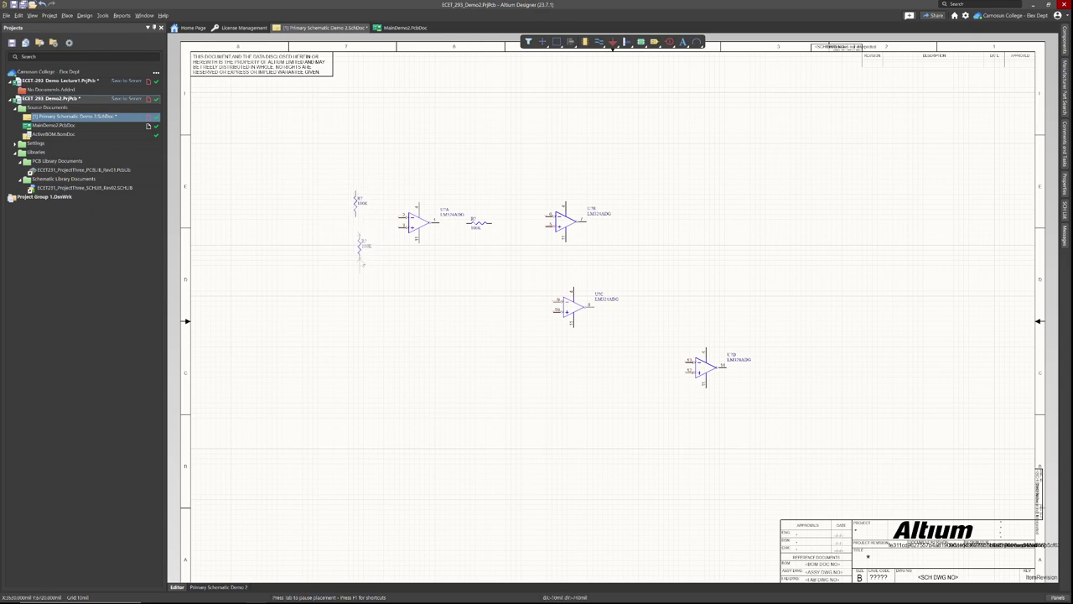
click(363, 251)
click(475, 182)
click(468, 286)
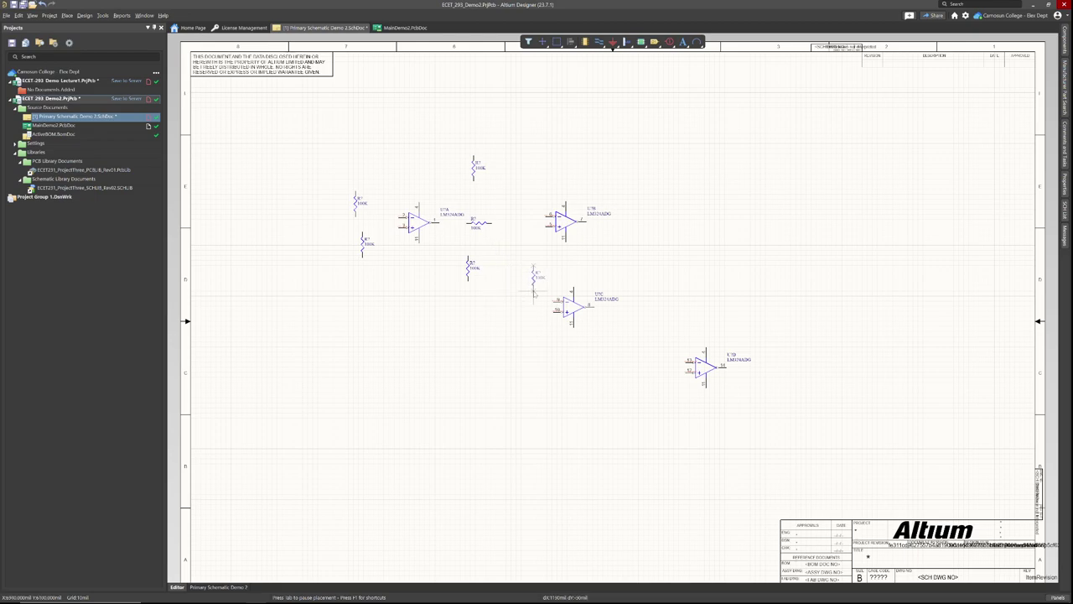
key(Escape)
mouse_move(478, 223)
mouse_down()
mouse_move(491, 231)
mouse_move(476, 238)
mouse_up()
key(space)
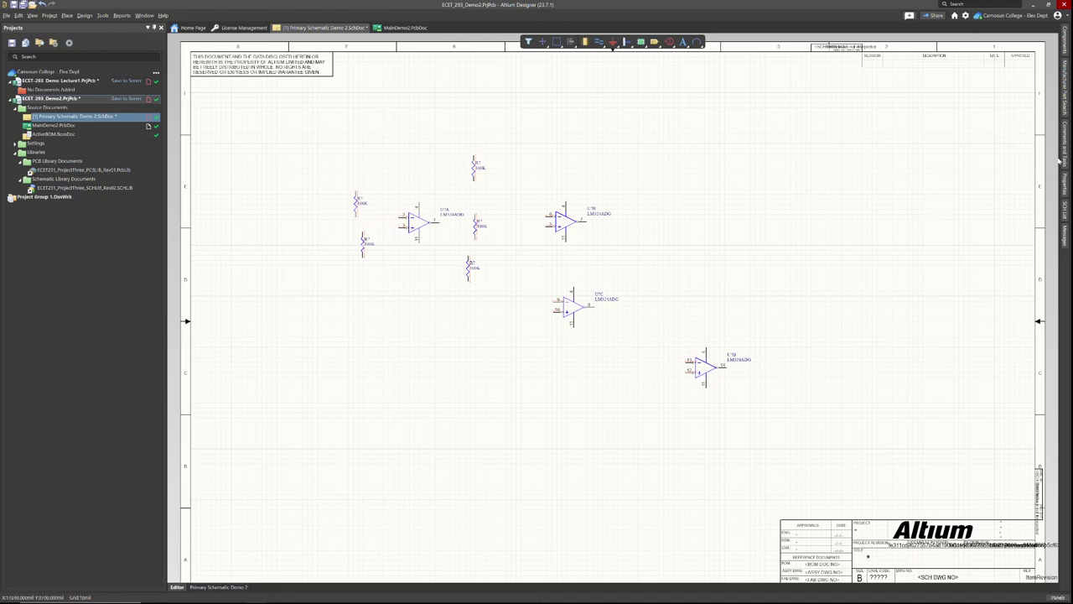
Place three CAPACITOR POL parts around op amp part A: a horizontal one above it and two vertical ones below the resistors.
click(1065, 51)
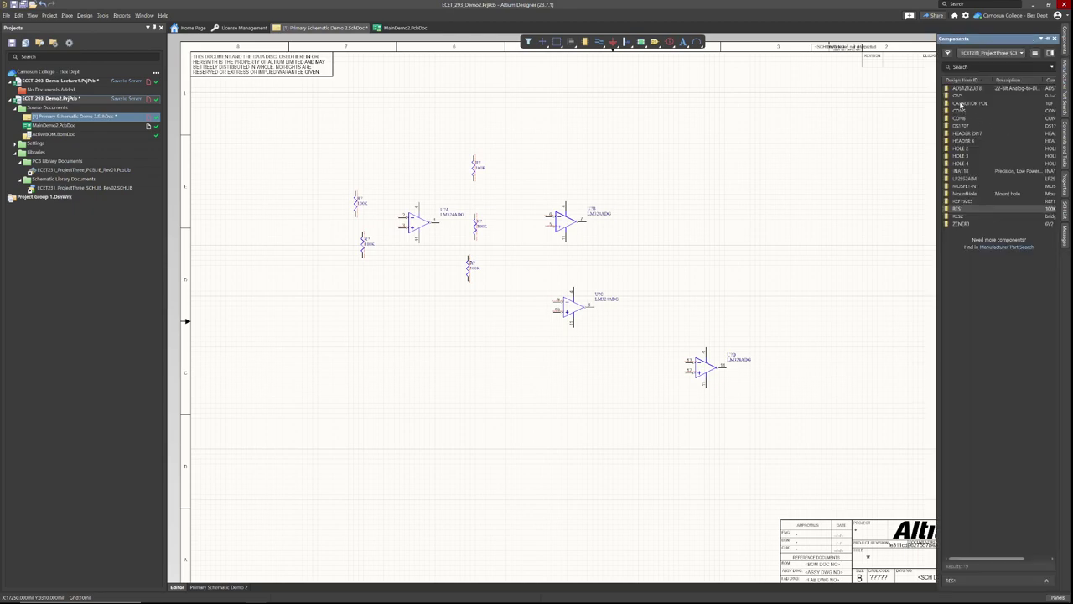
click(962, 103)
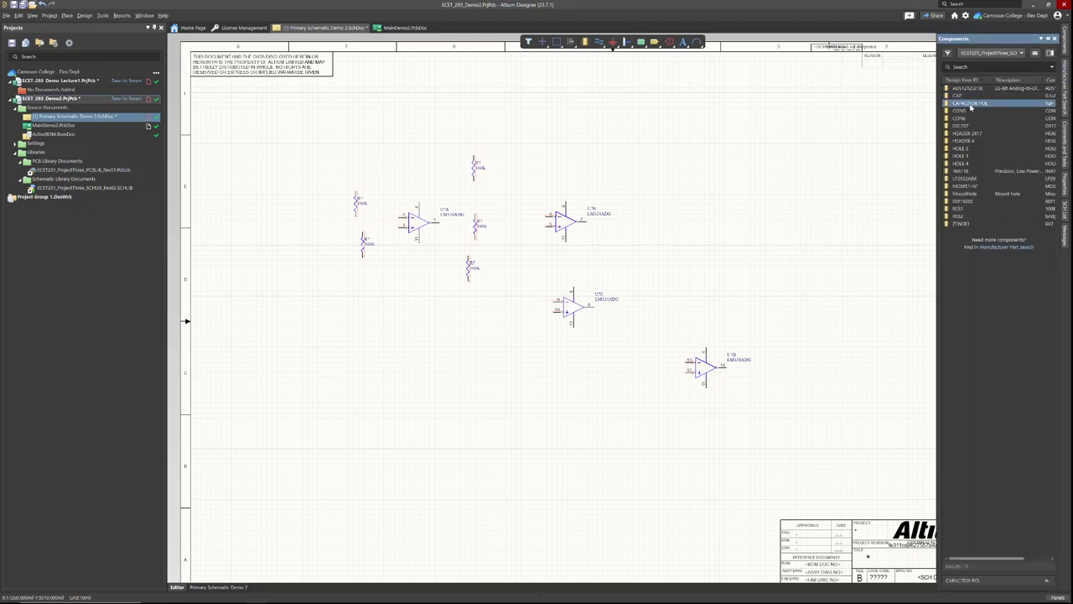
double_click(972, 106)
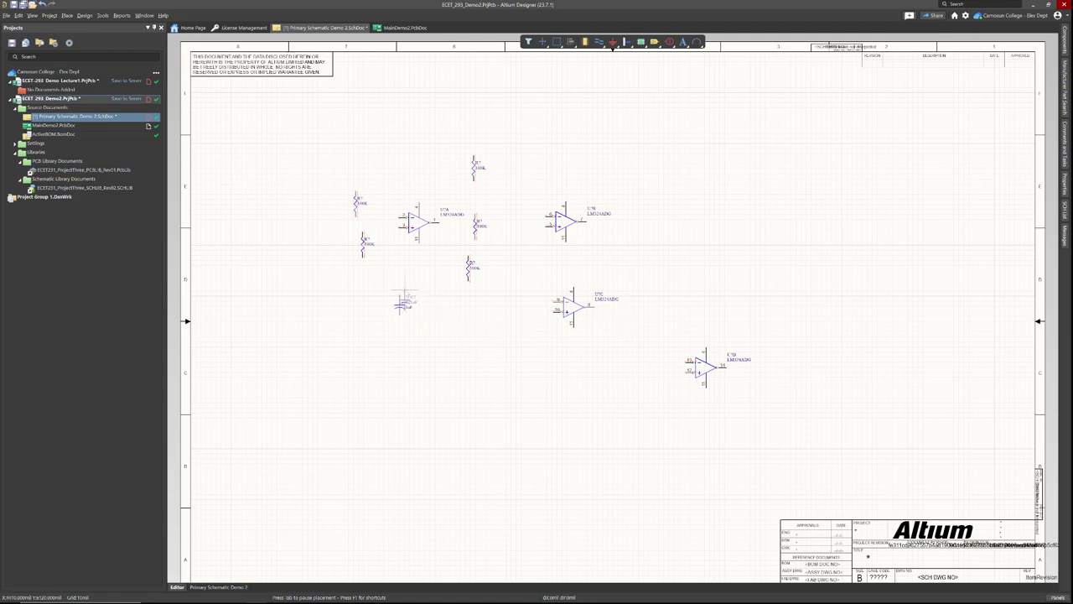
click(404, 311)
key(space)
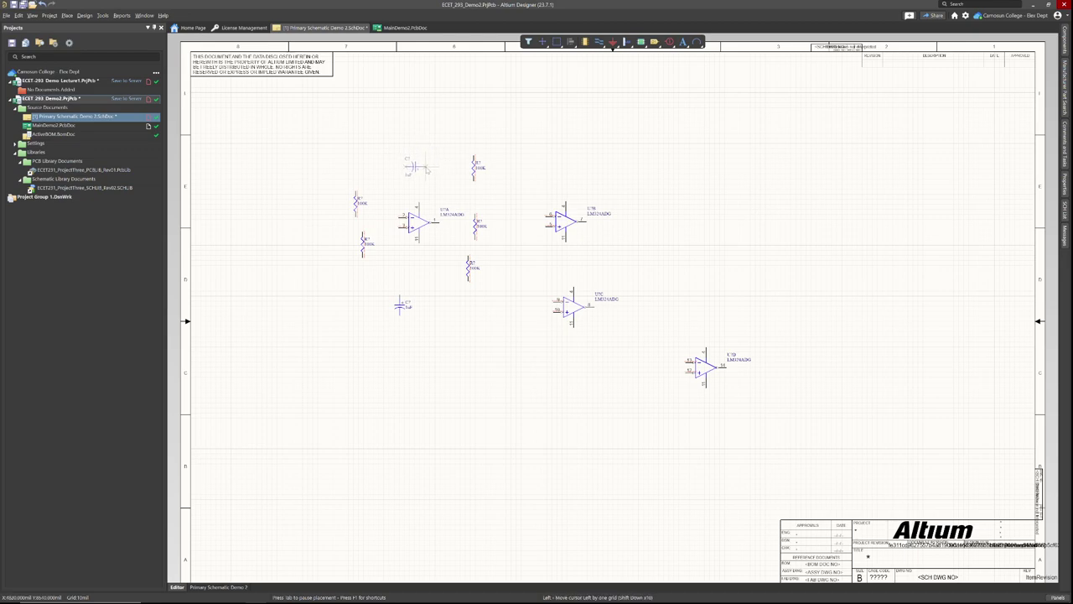
click(411, 167)
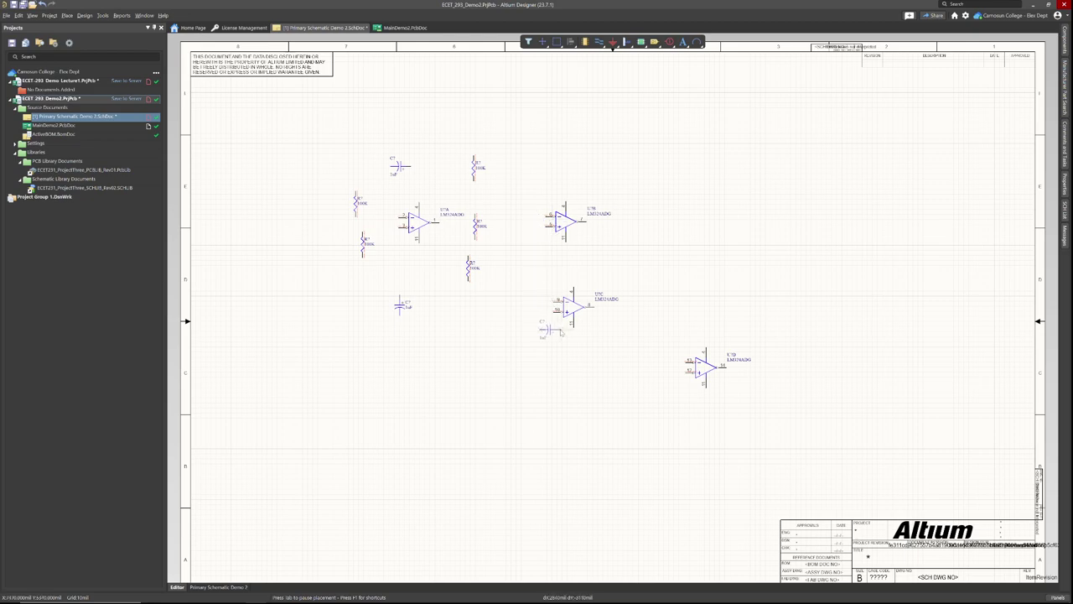
click(490, 307)
key(Escape)
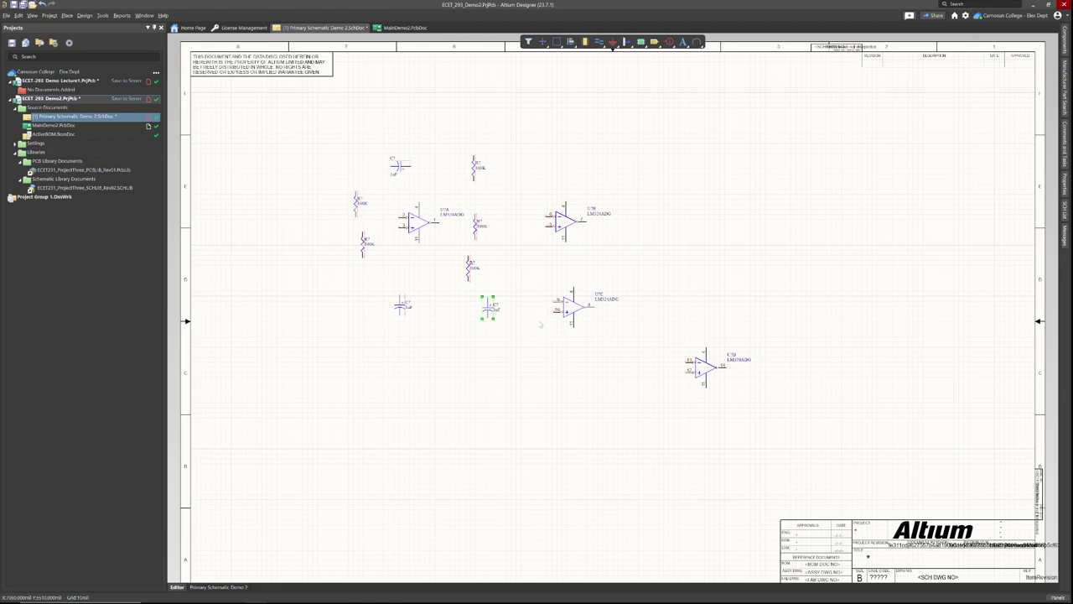
click(919, 349)
Search the manufacturer parts for lm7805ct.
click(1065, 74)
click(1063, 48)
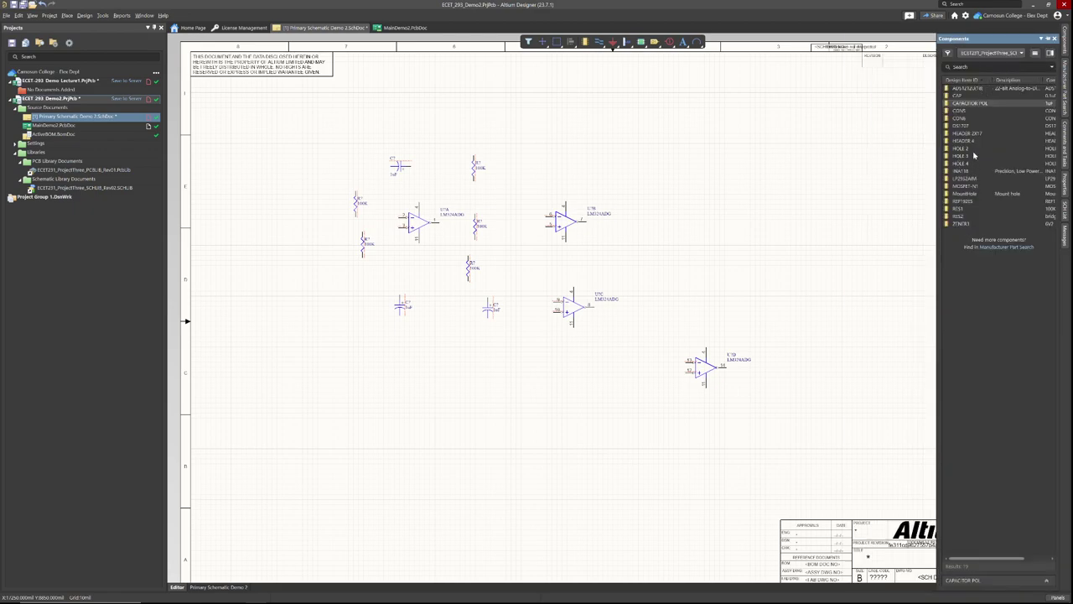
click(1064, 74)
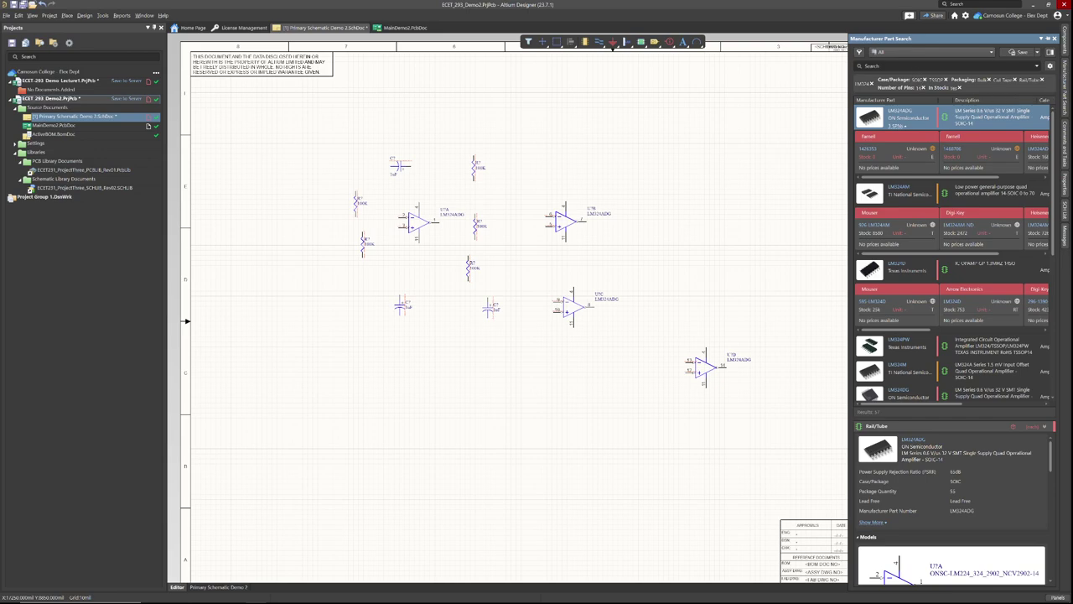
click(861, 66)
text(lm7805)
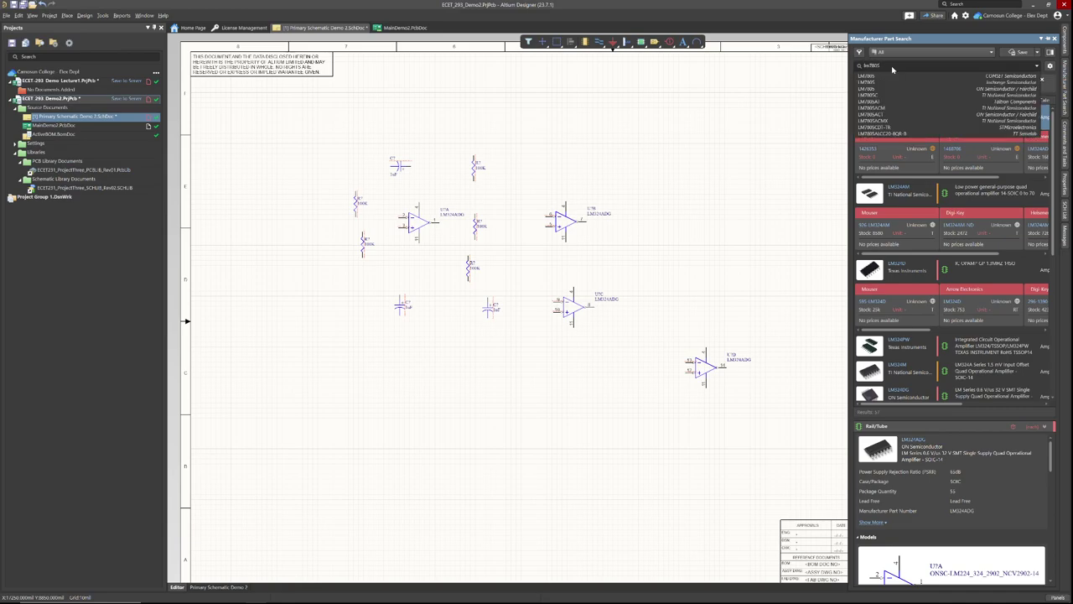
text(c)
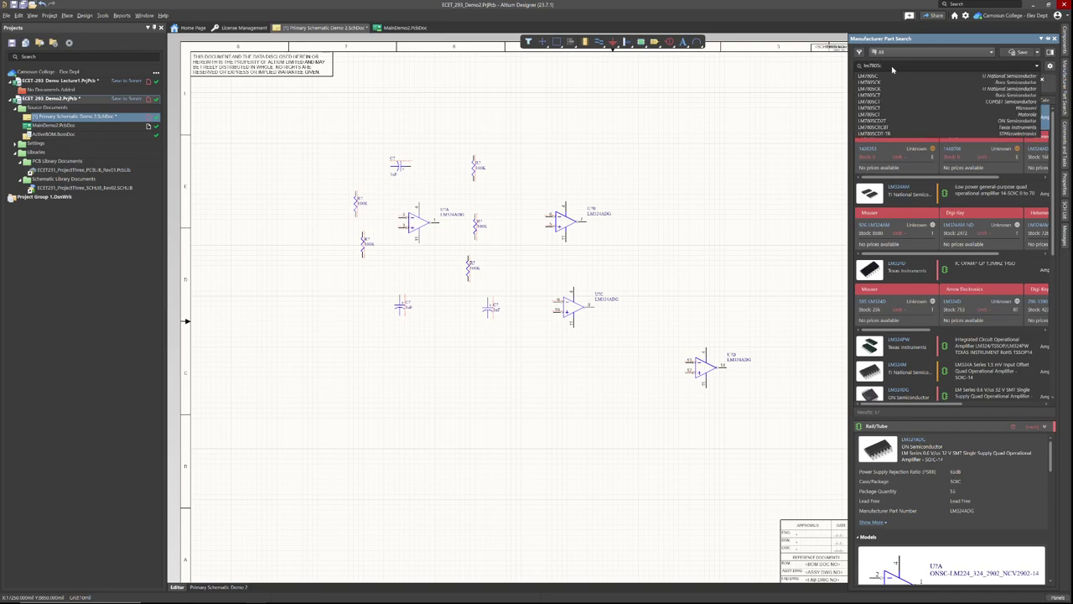
text(t)
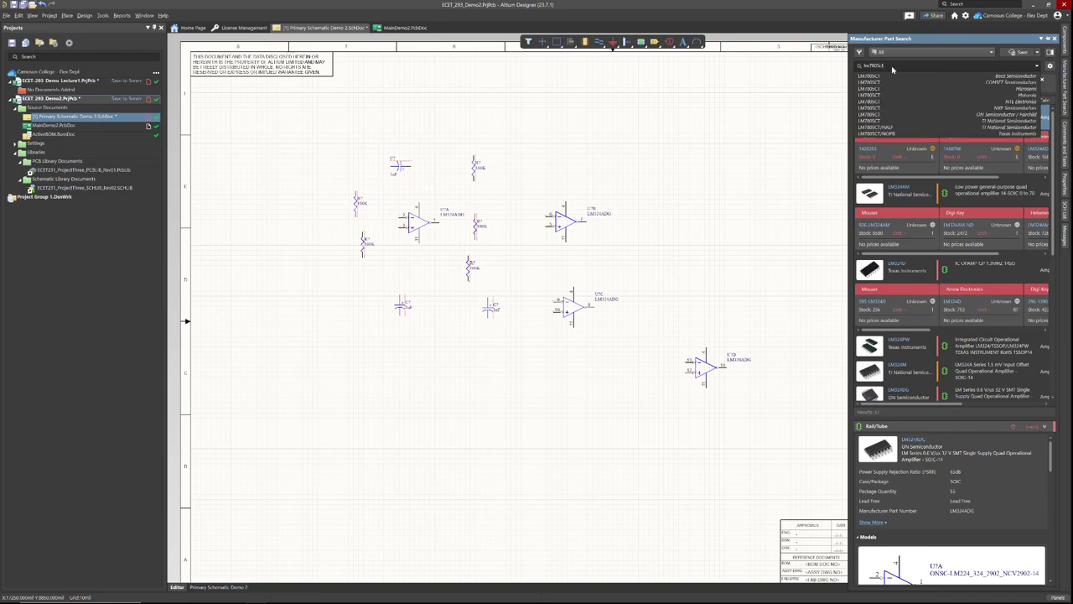
key(Return)
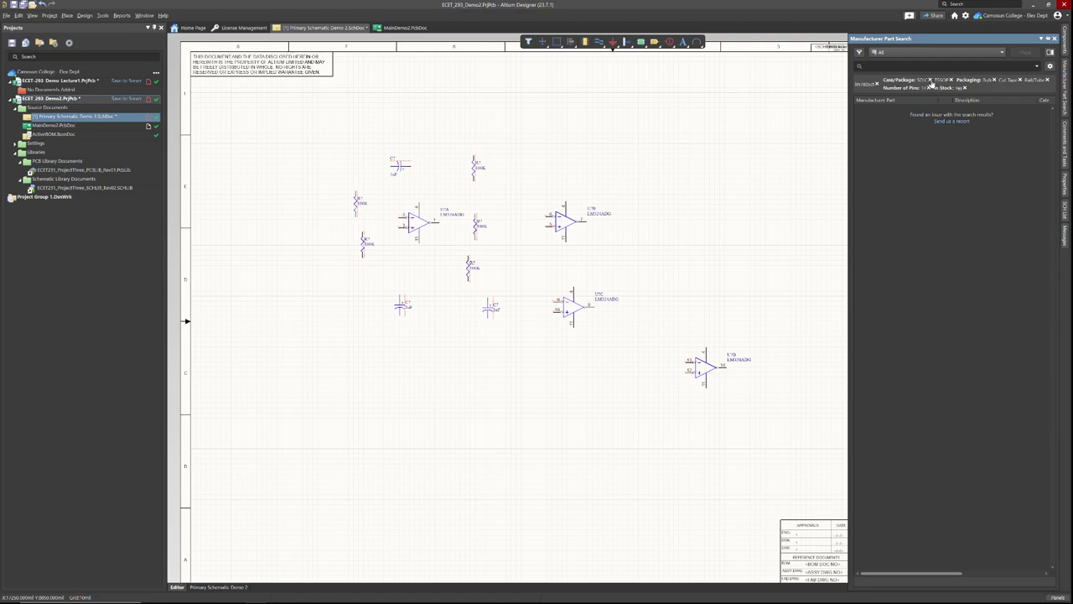
Remove the SOIC and TSSOP package filters and the number-of-pins filter from the manufacturer part search.
click(859, 52)
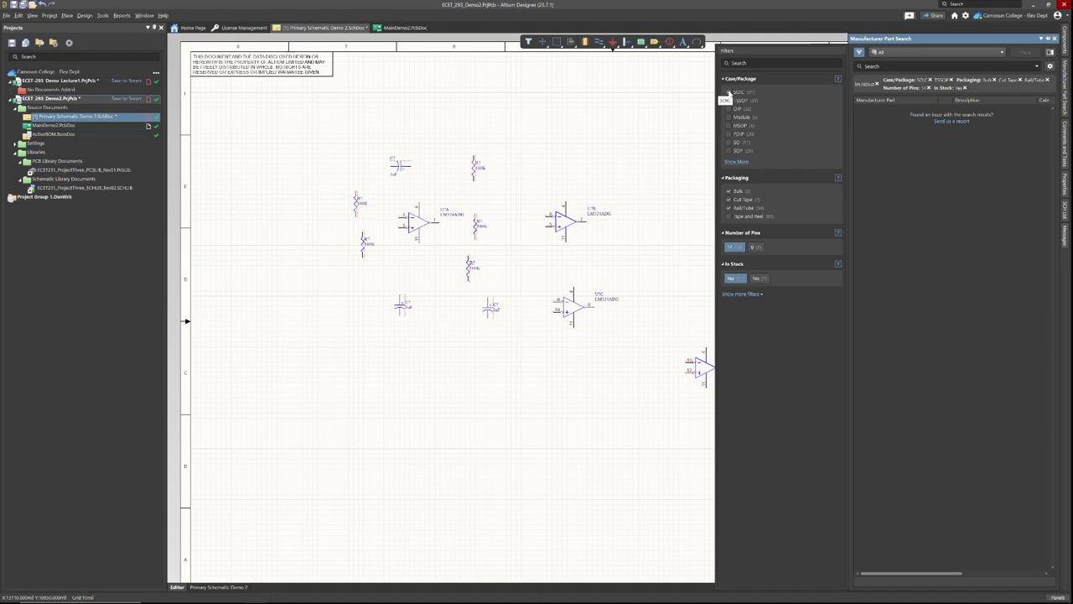
click(933, 79)
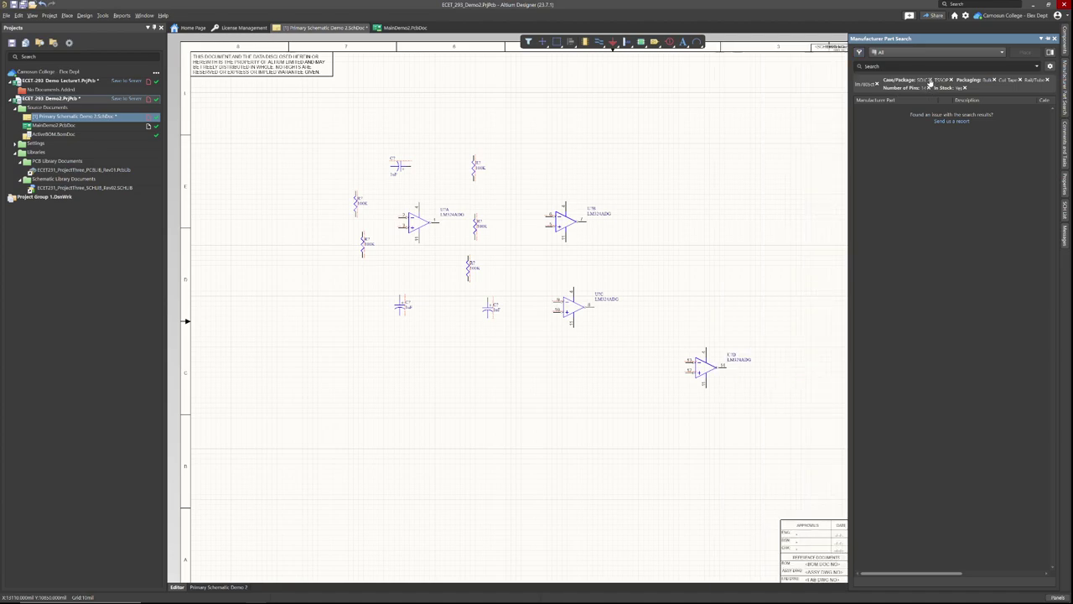
click(932, 83)
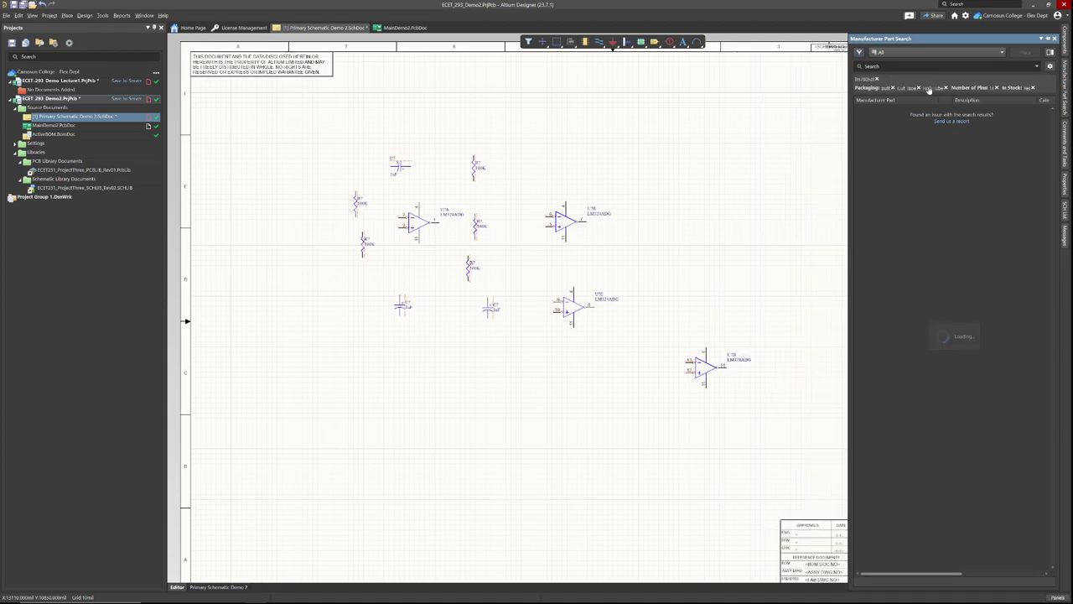
click(996, 88)
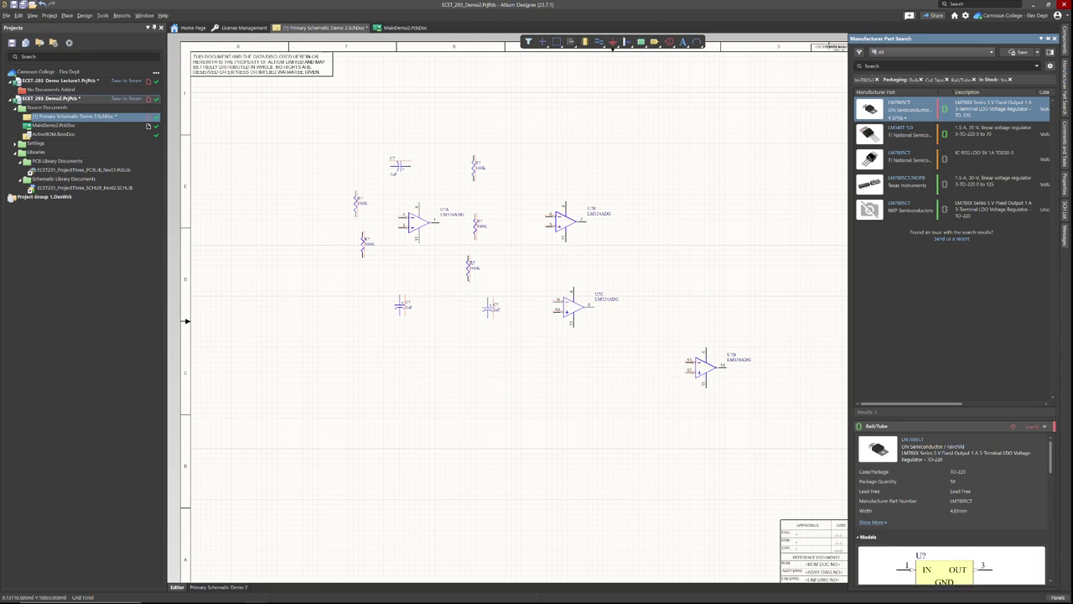
Place the ON Semiconductor LM7805CT regulator between the two vertical polarized capacitors below op amp part A.
click(858, 53)
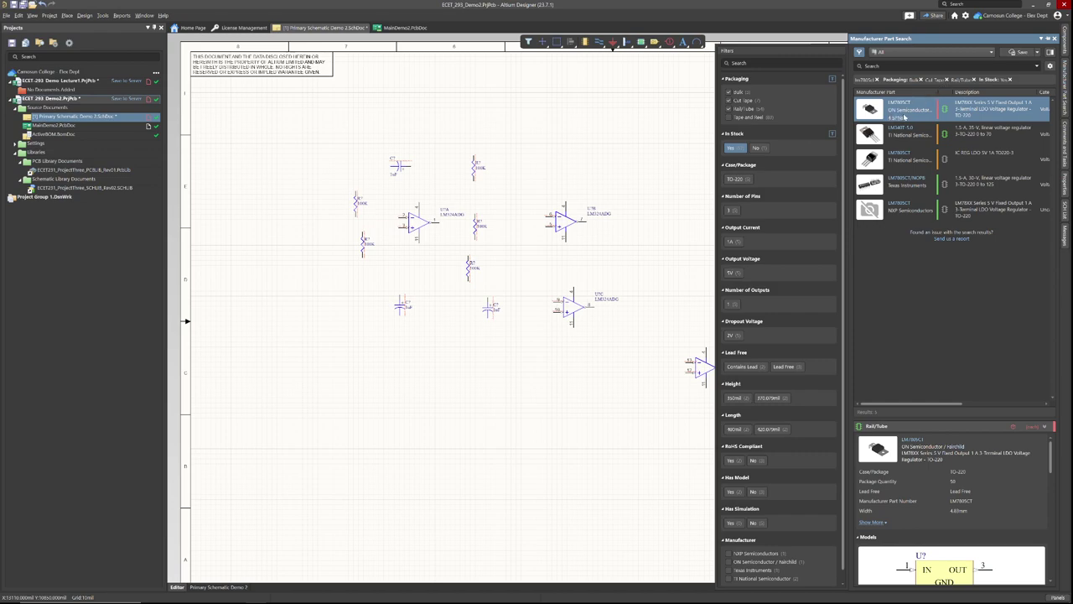
right_click(899, 118)
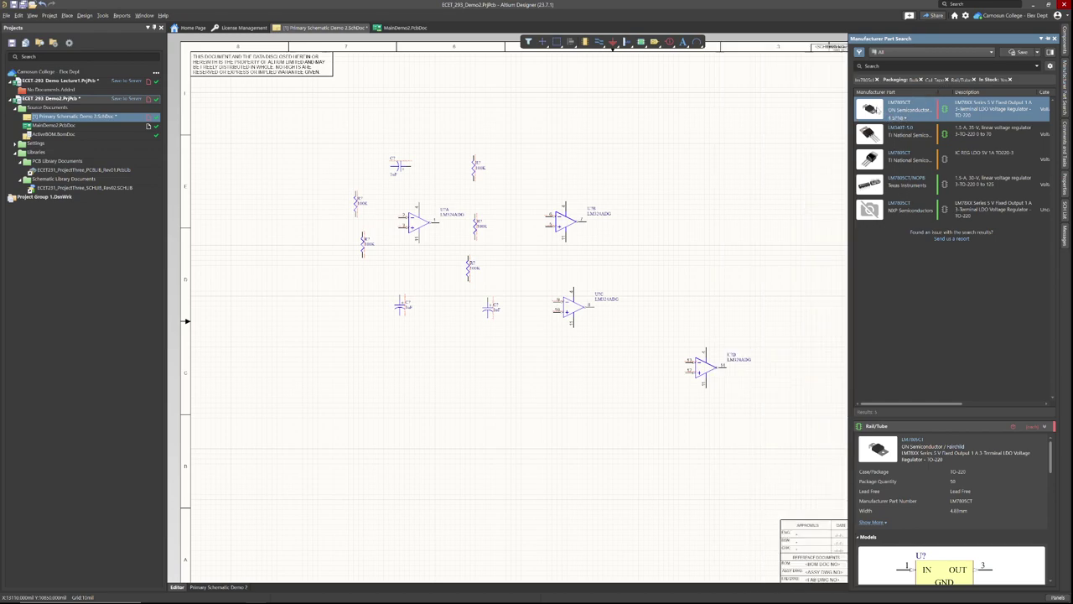
click(806, 137)
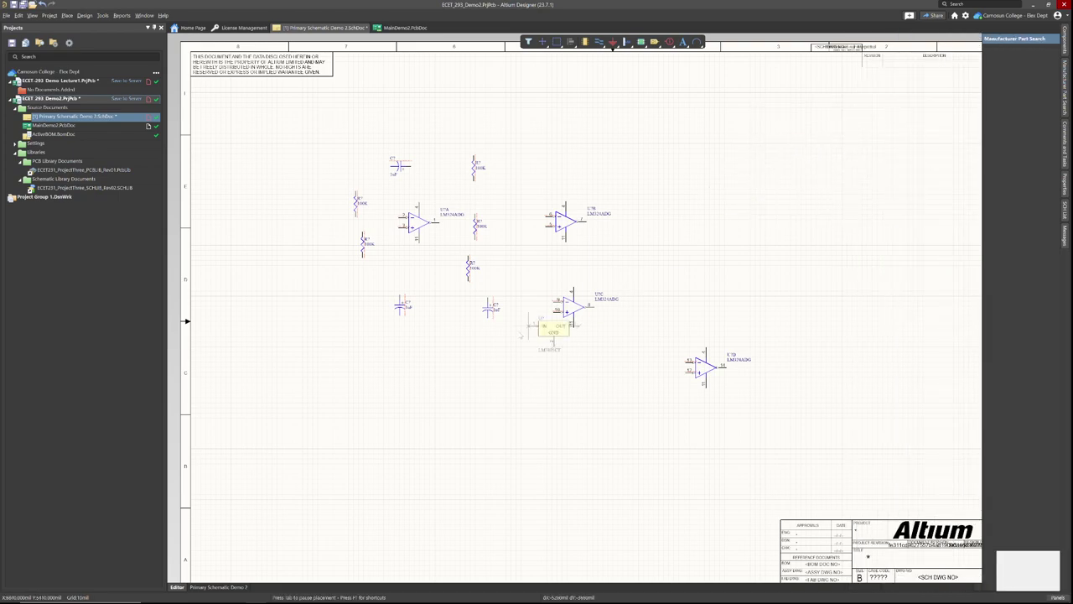
click(428, 299)
key(Escape)
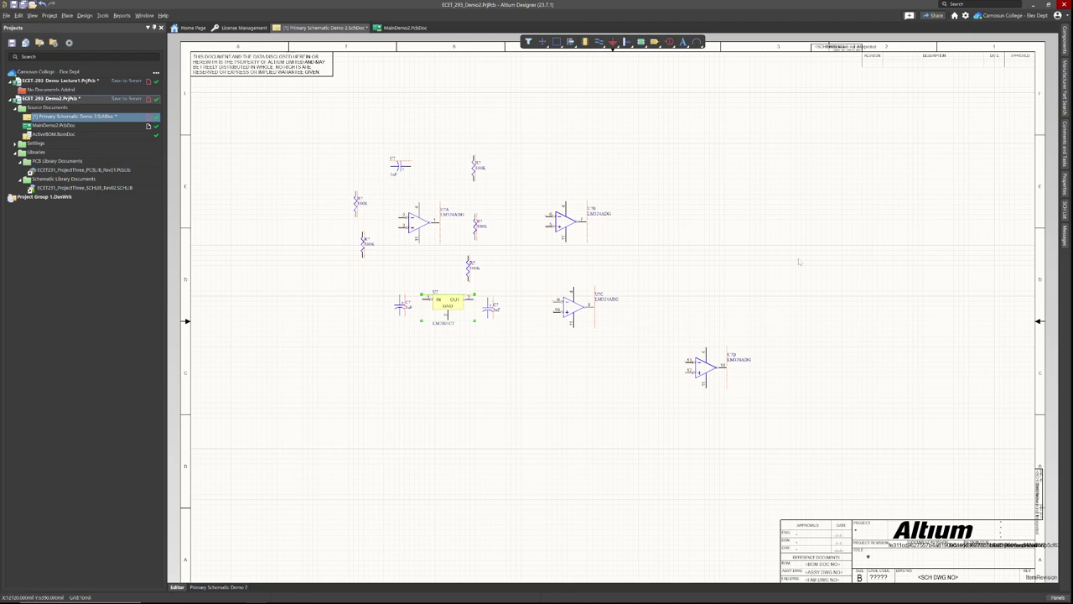
Clear the LM7805CT search term and the Bulk, Cut Tape and Rail/Tube packaging filters from the manufacturer part search.
click(1066, 81)
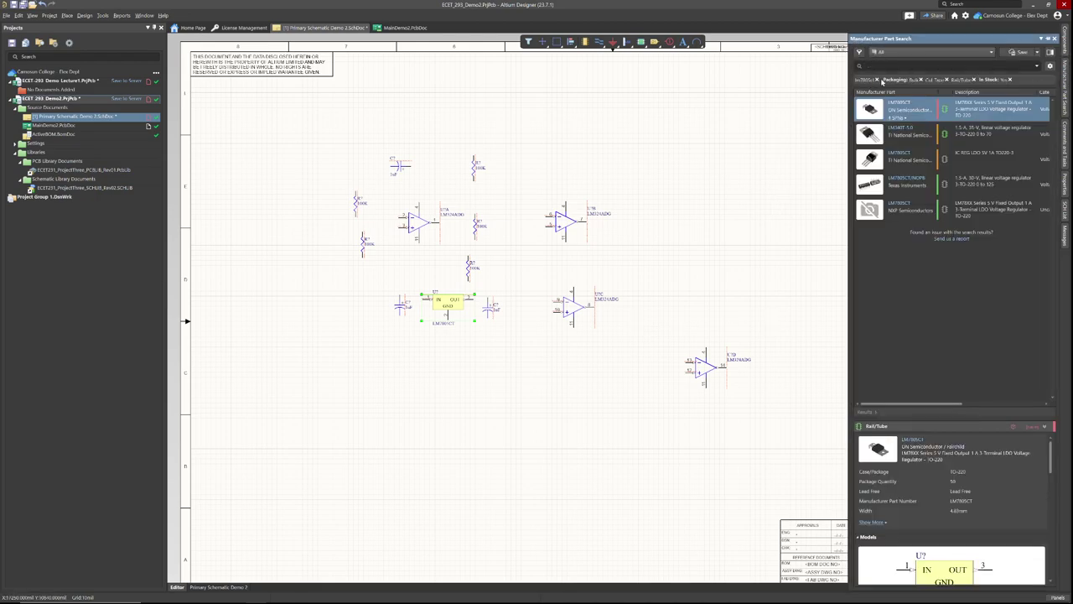
click(877, 81)
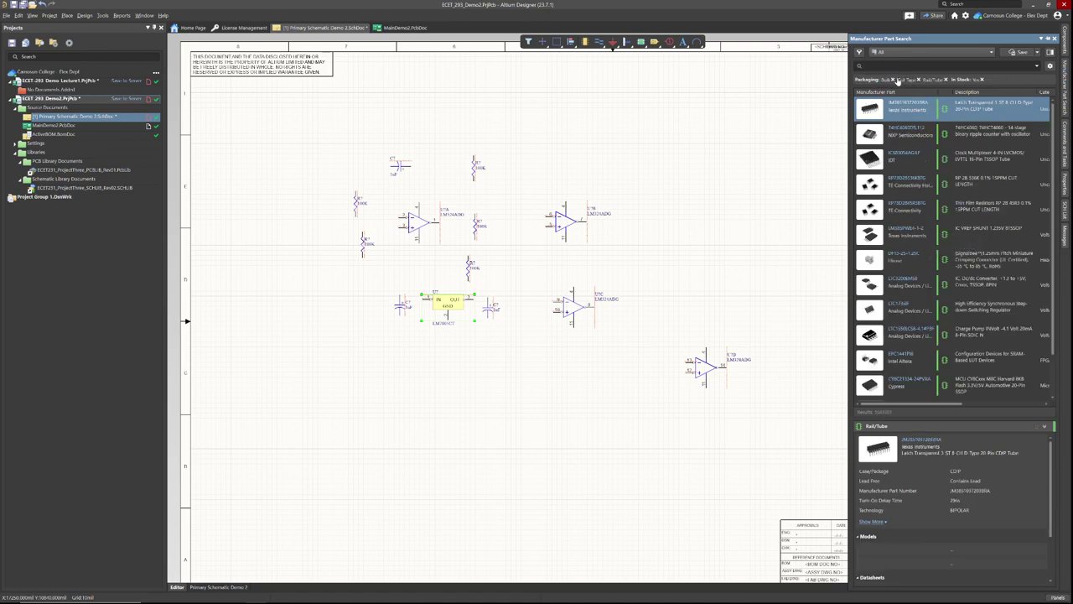
click(901, 80)
click(902, 79)
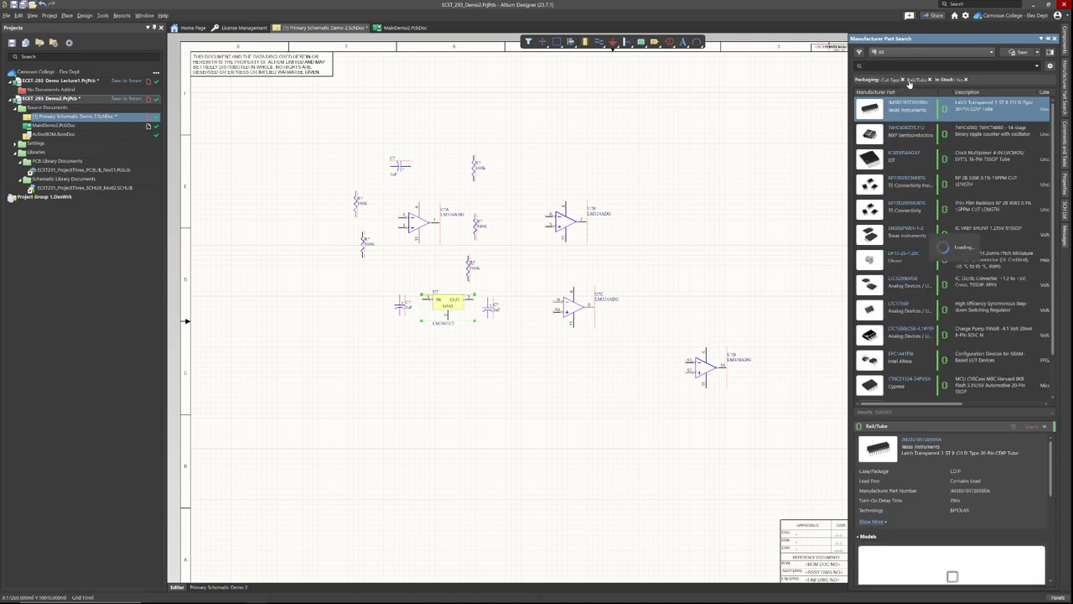
click(904, 79)
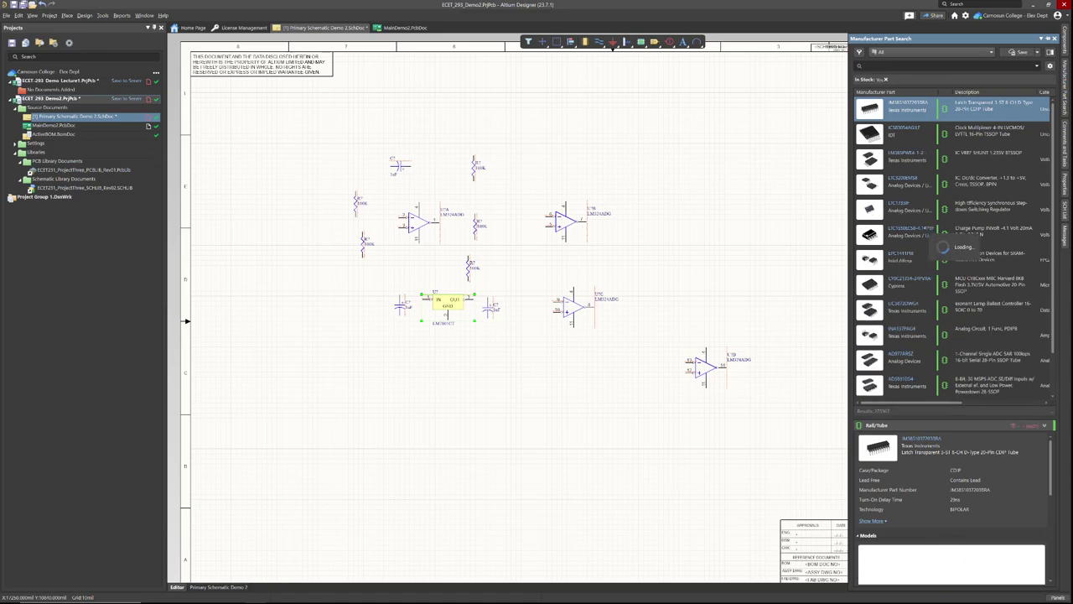
click(885, 79)
Try a manufacturer part search for CP-202A and clear the entered text.
text(2)
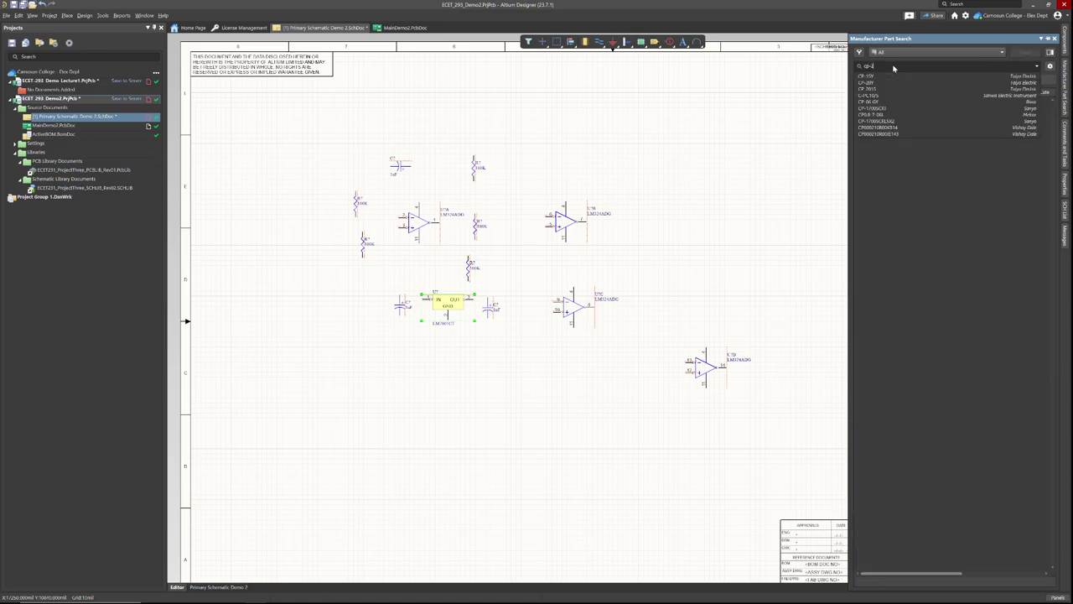
text(024)
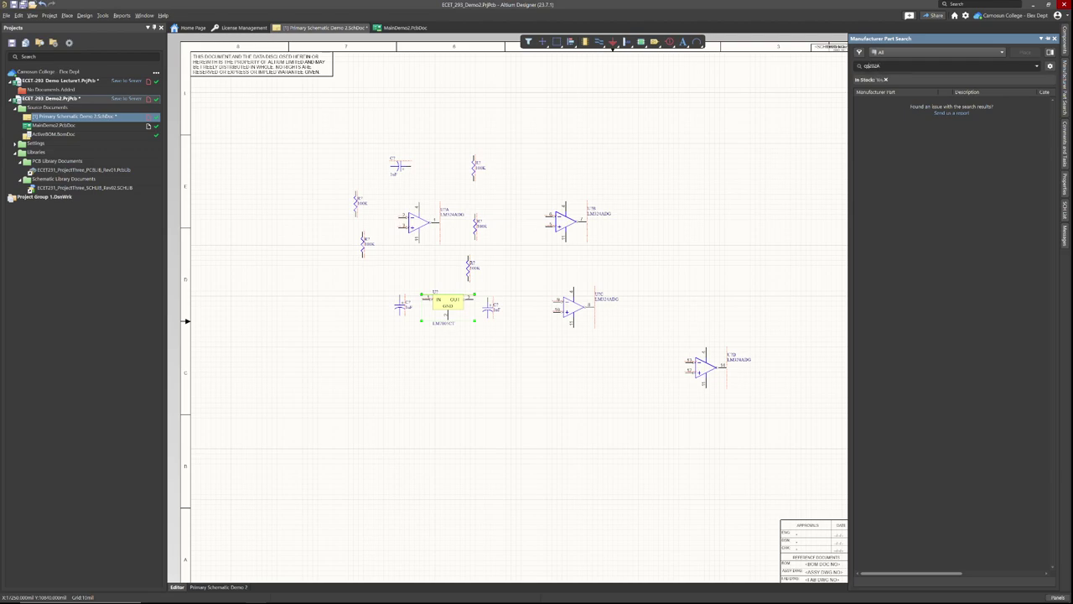
key(BackSpace)
key(BackSpace)
key(BackSpace)
key(BackSpace)
key(BackSpace)
key(BackSpace)
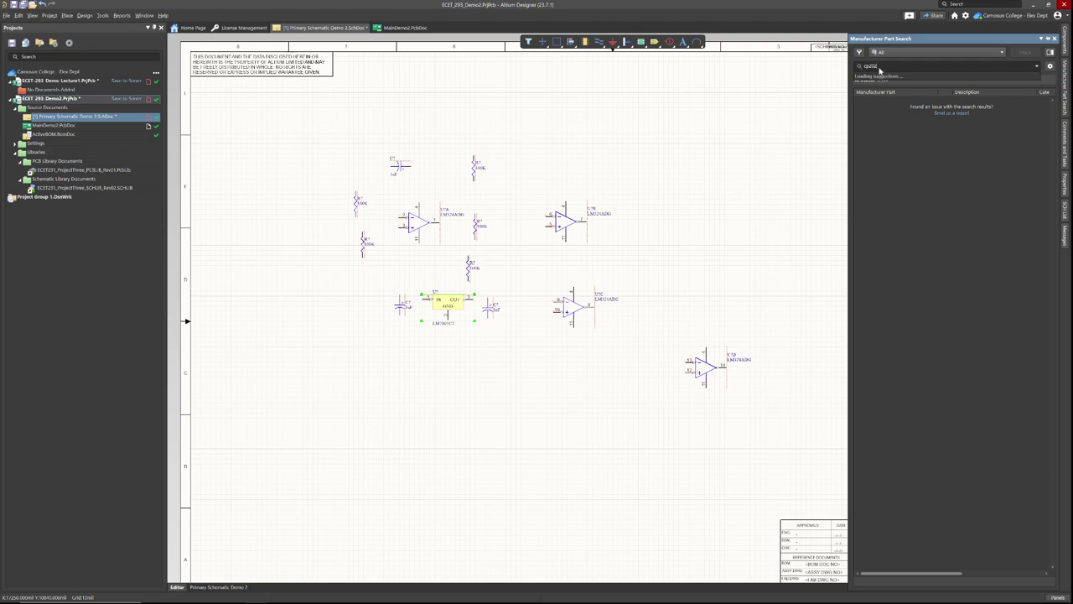
Try a manufacturer part search for the suggested part number CP202.
text(cp2)
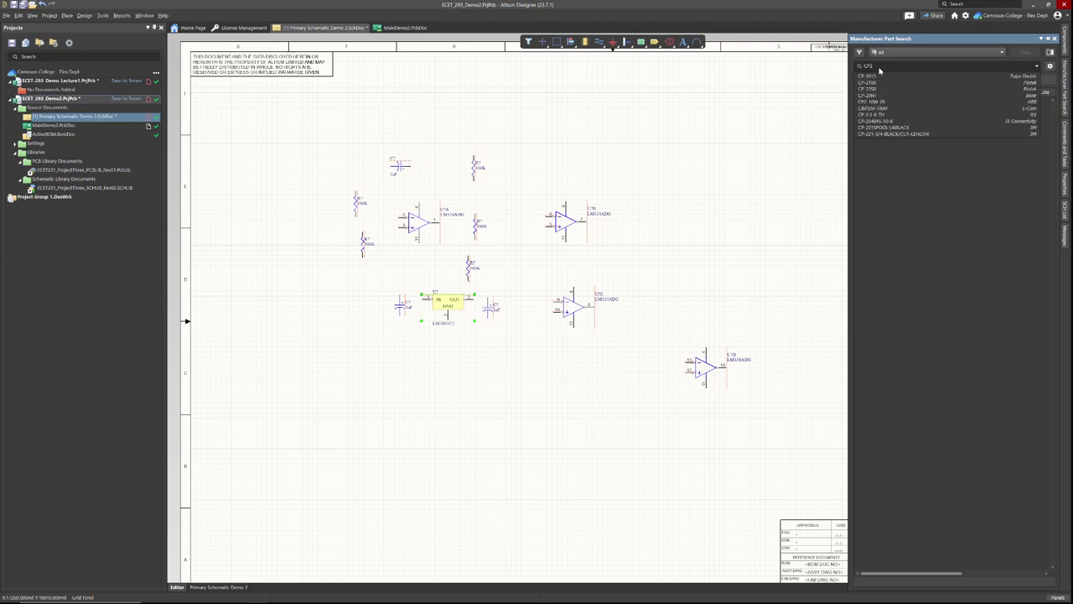
text(02)
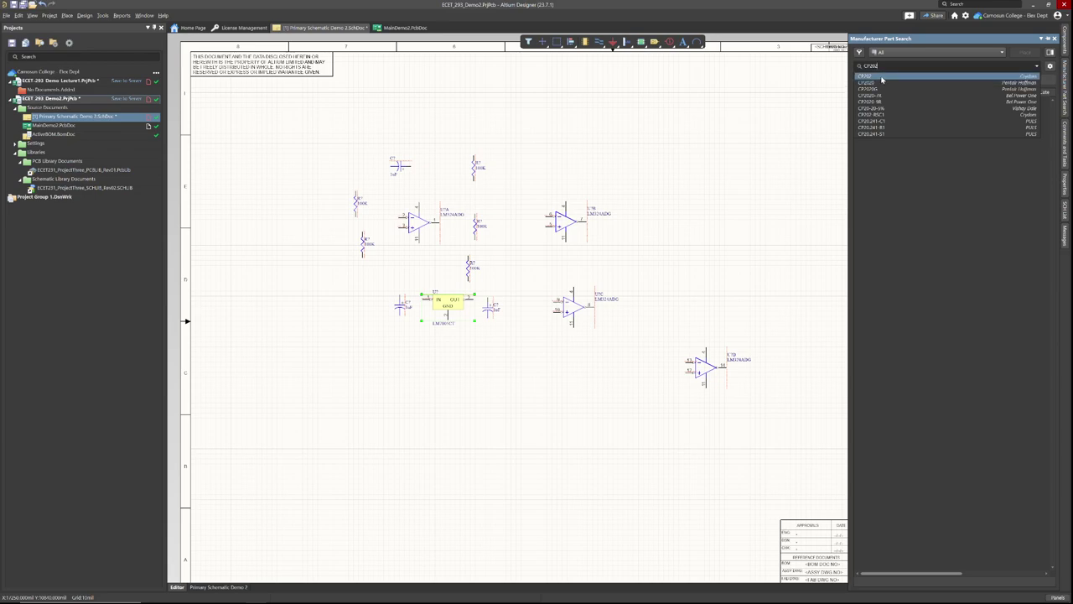
click(881, 76)
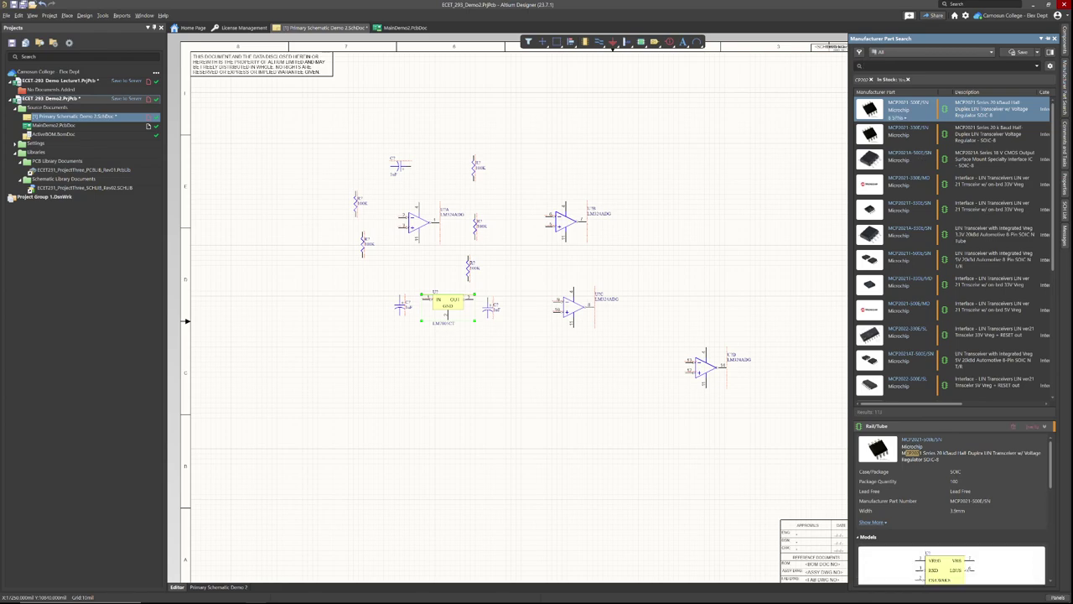
Clear the CP202 term and the in-stock filter, and search for the CP-202A part number with the ND suffix.
click(872, 80)
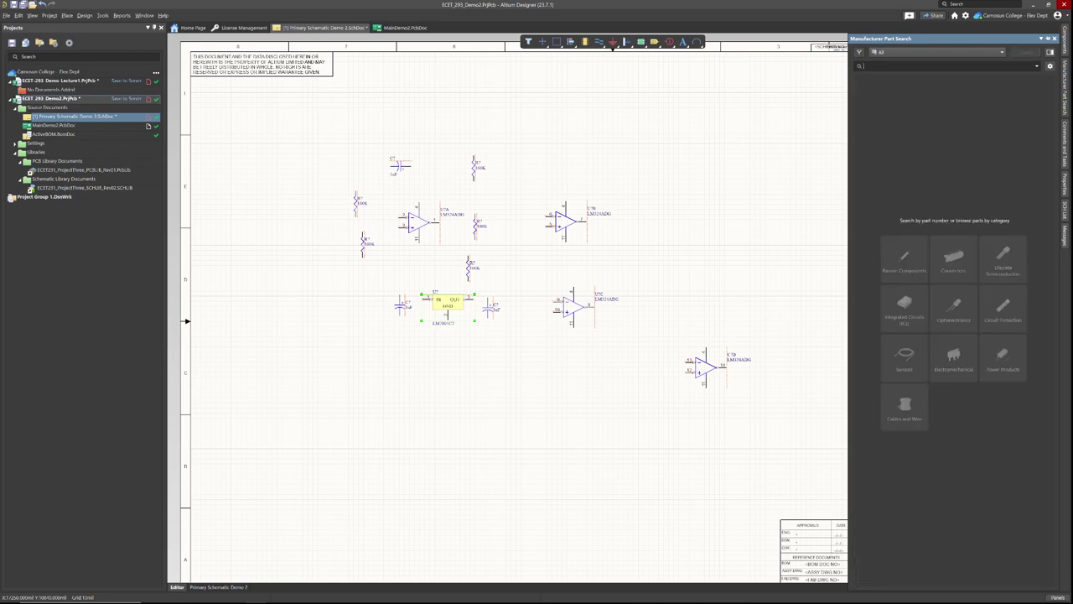
text(-2024)
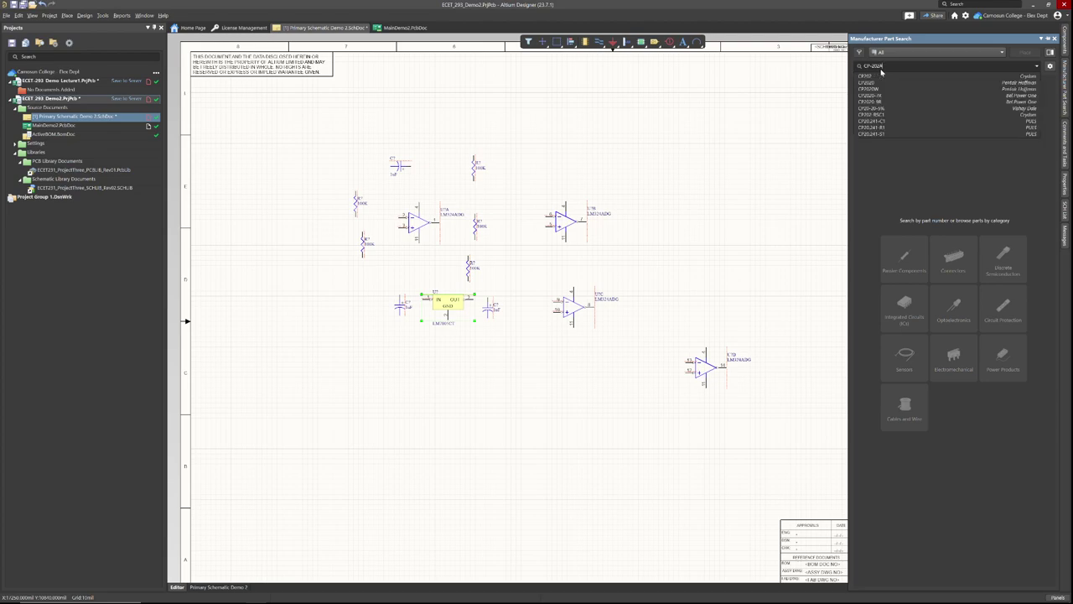
key(Return)
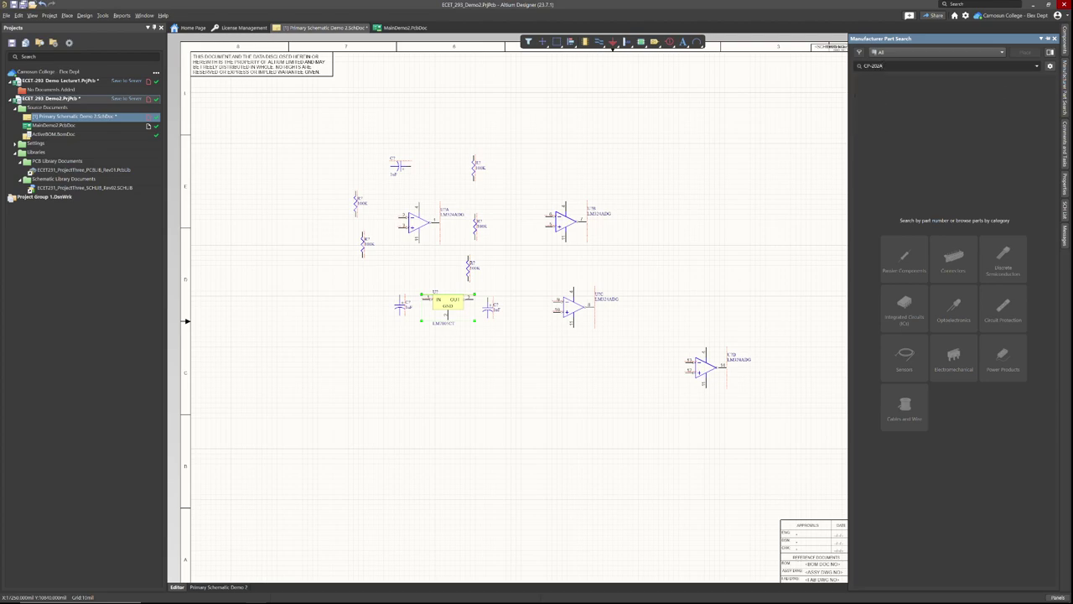
text(-nd)
key(Left)
key(Left)
key(BackSpace)
key(Return)
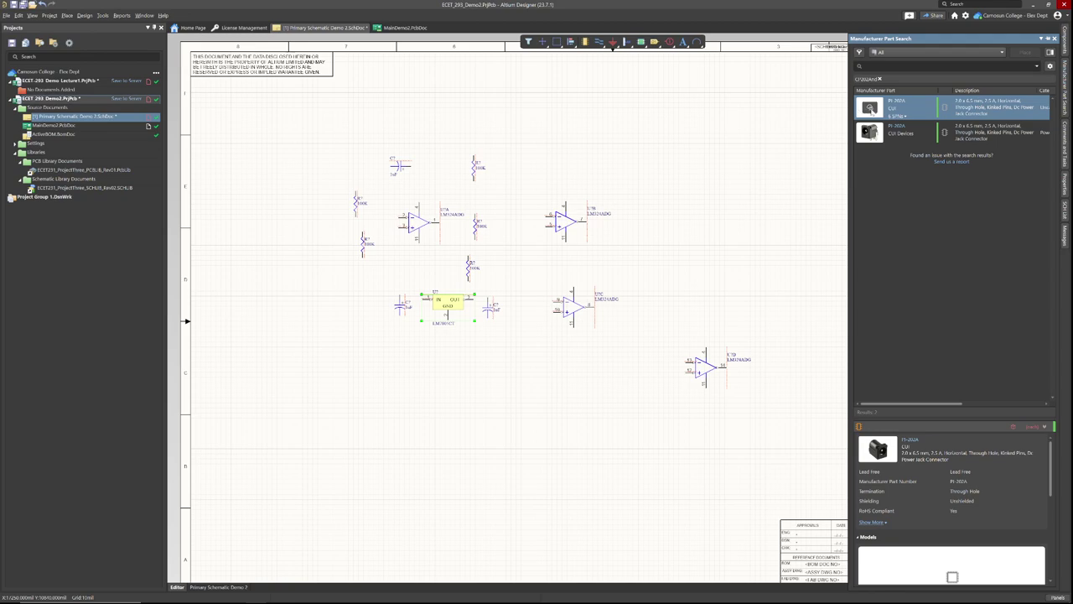
Check both PJ-202A power jack results for placement options and an available schematic symbol.
right_click(869, 107)
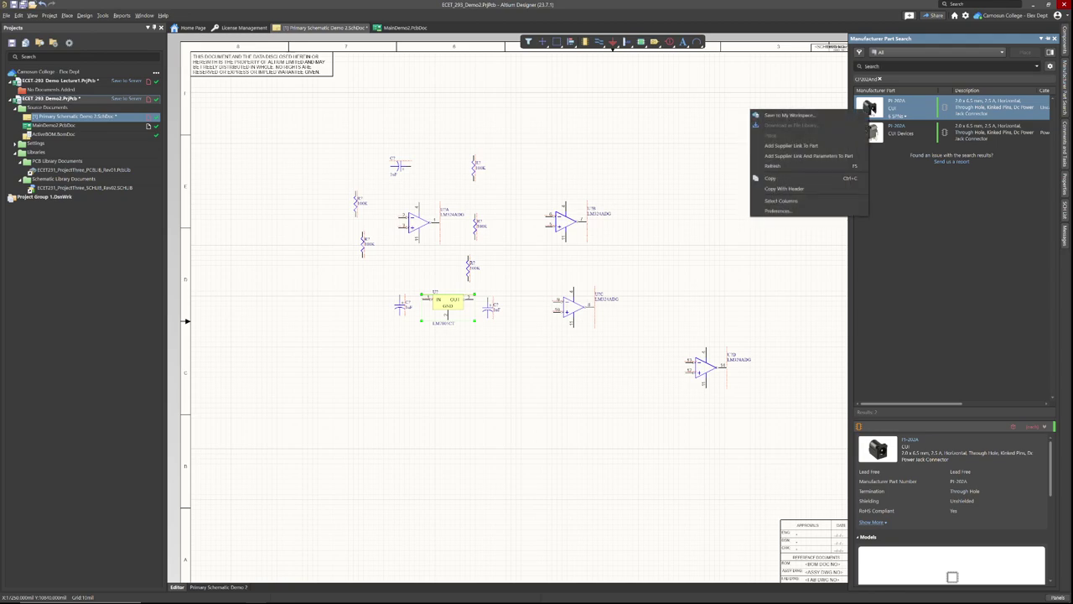
click(901, 173)
right_click(872, 132)
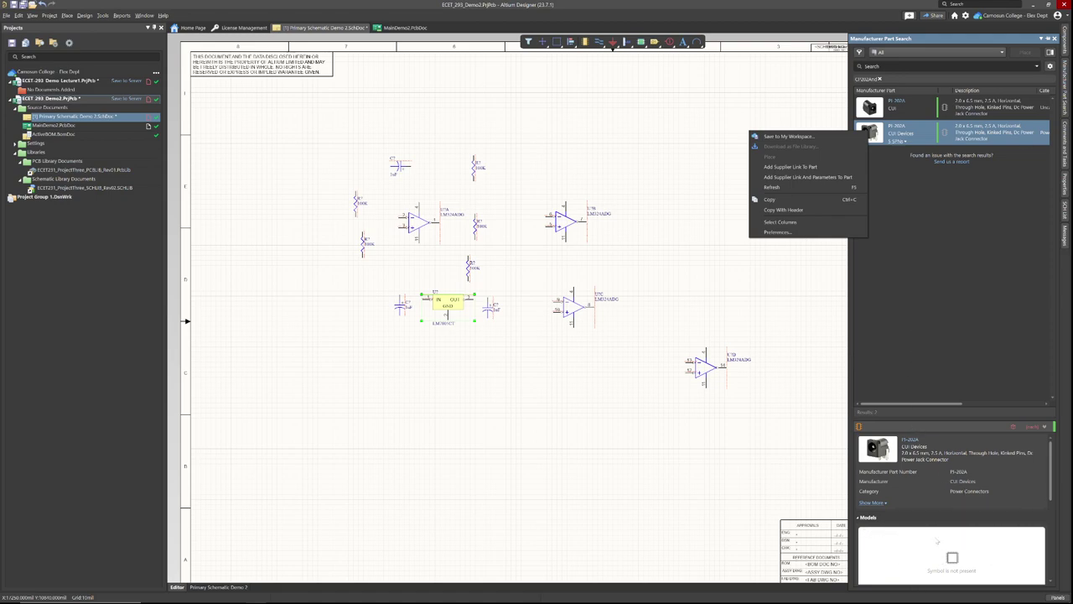
click(881, 505)
click(882, 504)
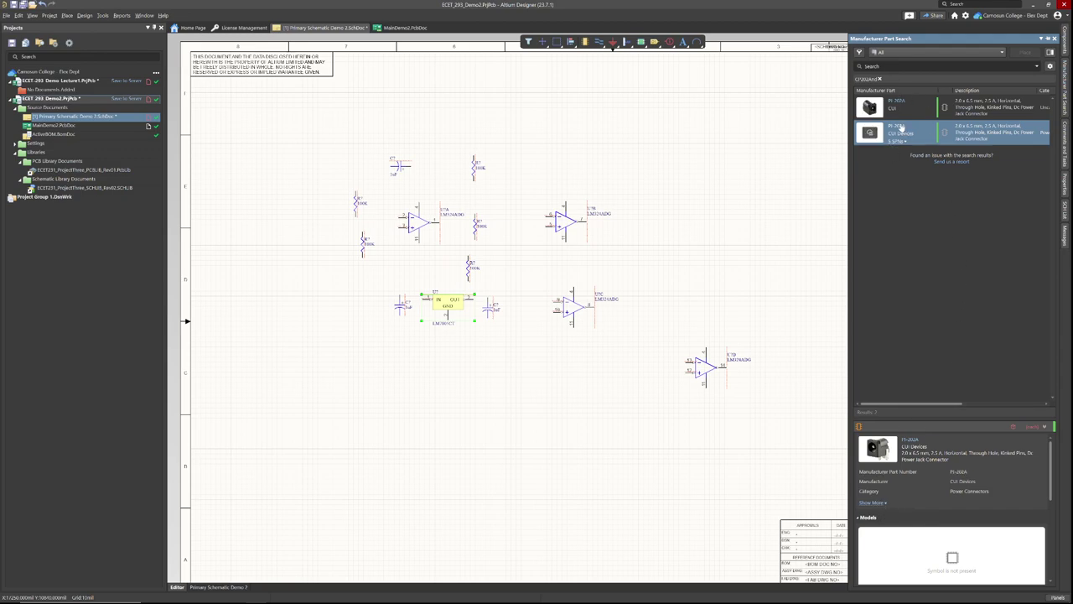
click(1066, 40)
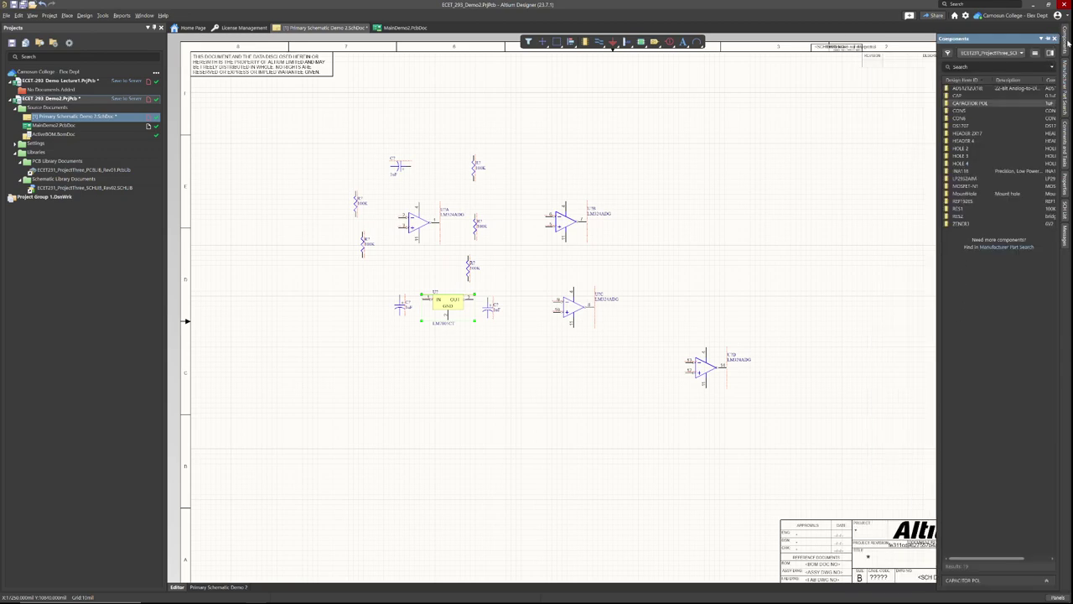
click(969, 143)
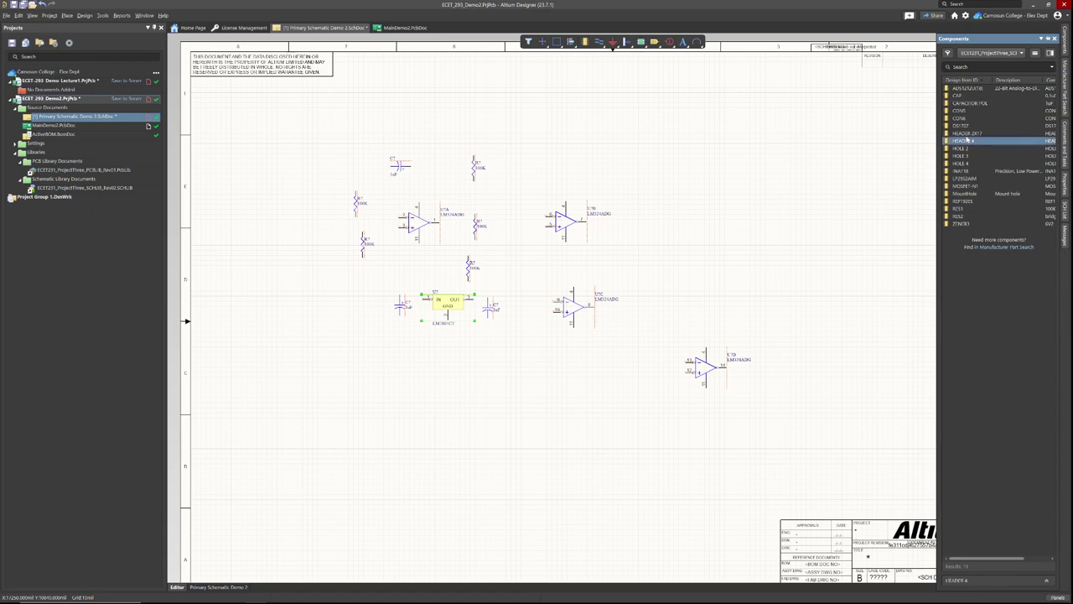
click(968, 135)
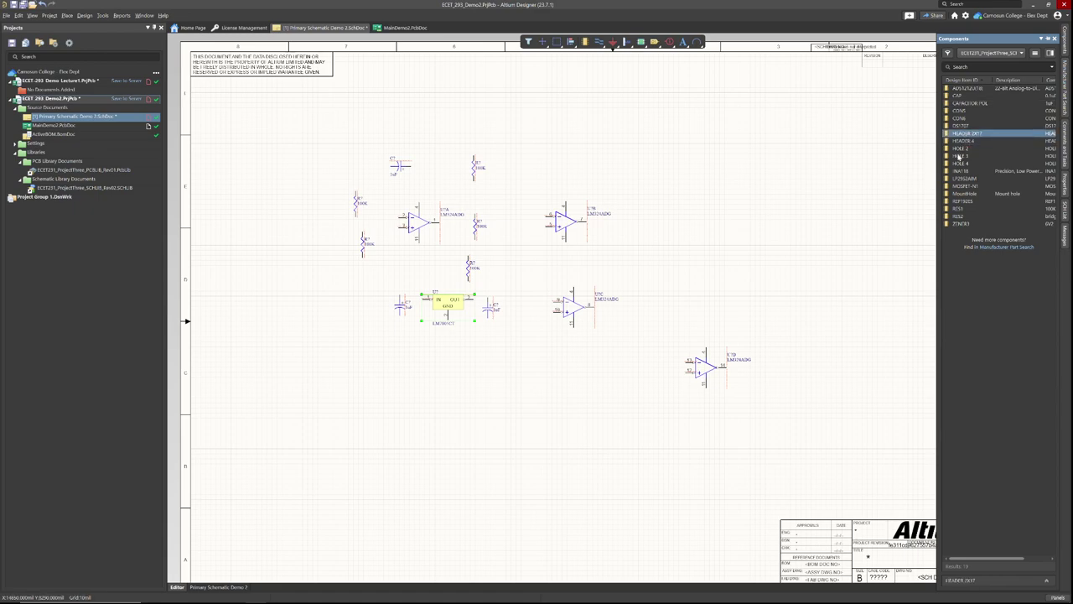
click(958, 157)
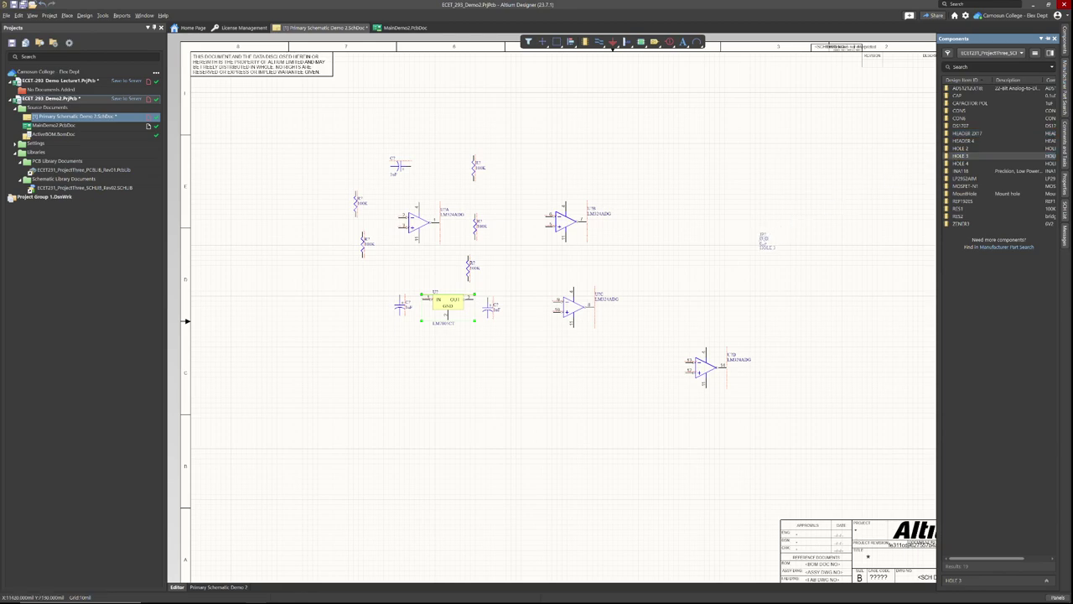
drag(1055, 109, 769, 243)
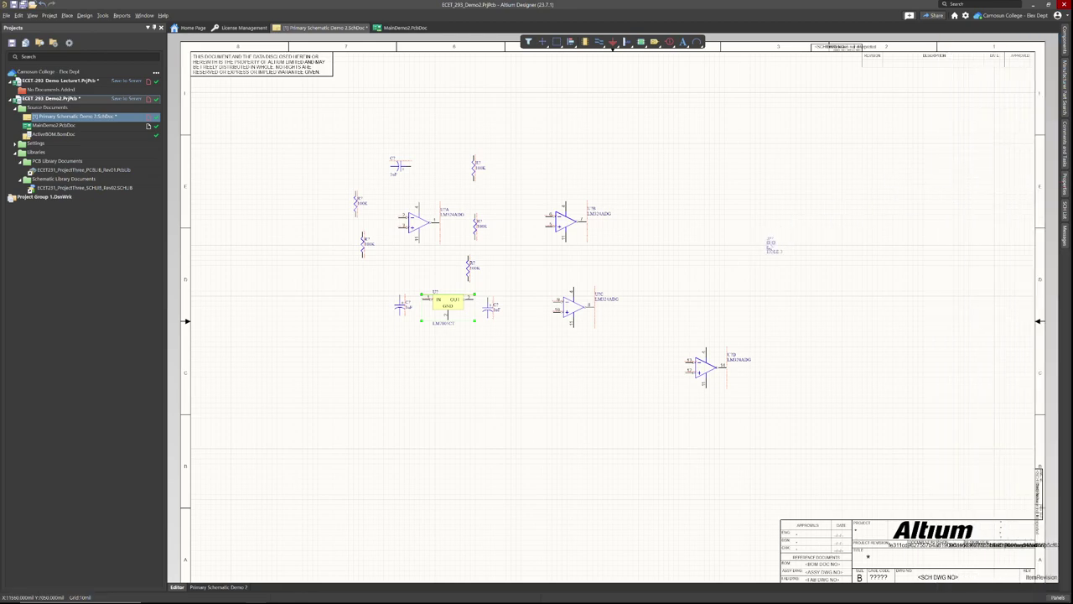
key(Escape)
Place the HEADER 4 component from the library, rotated 180 degrees, to the left of the voltage regulator and its input capacitor.
mouse_move(1070, 44)
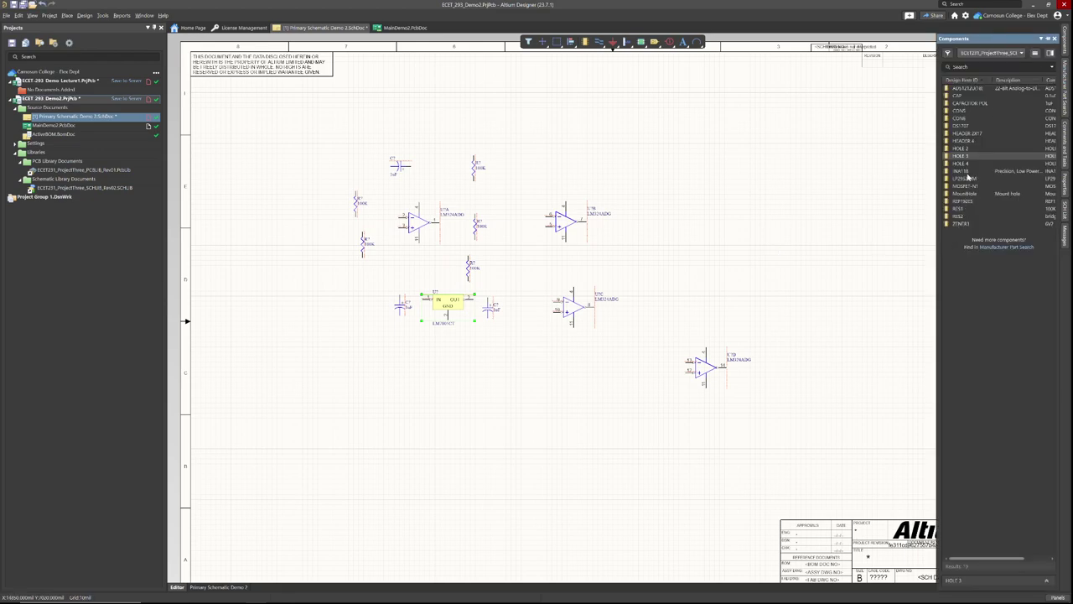
click(964, 142)
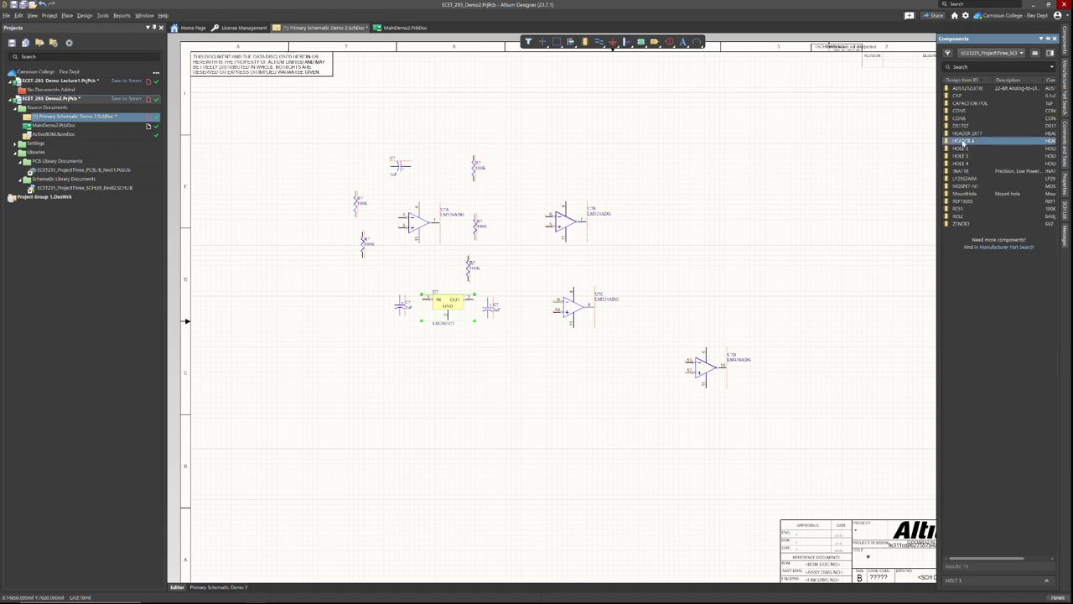
drag(963, 144, 290, 312)
key(space)
key(space)
click(325, 342)
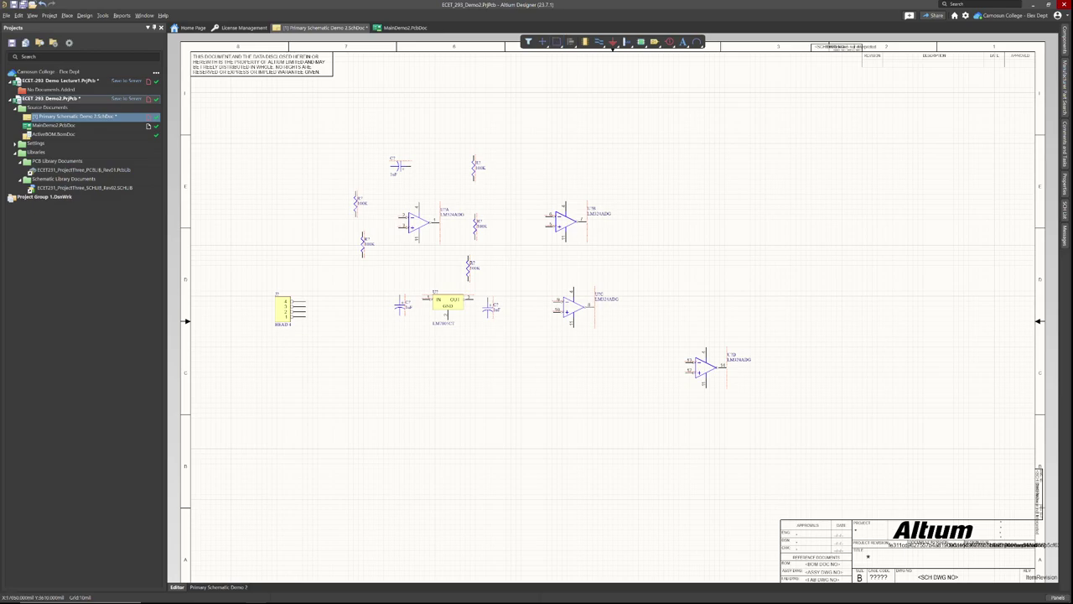
Check the transistor part number in the lab circuit document and run a manufacturer part search for 2N5485.
key(alt+Tab)
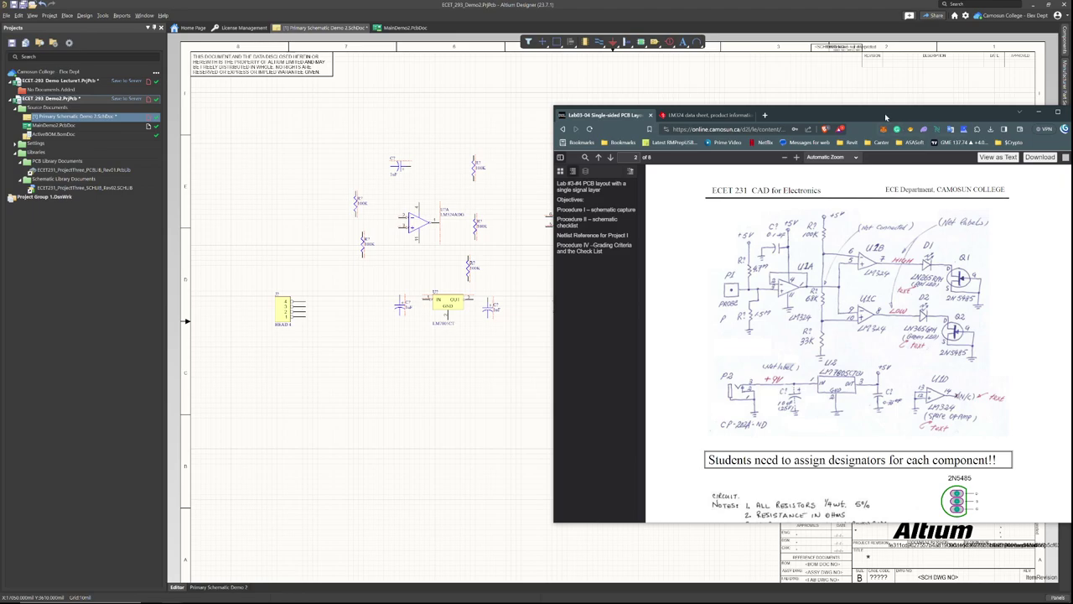
drag(886, 116, 1072, 117)
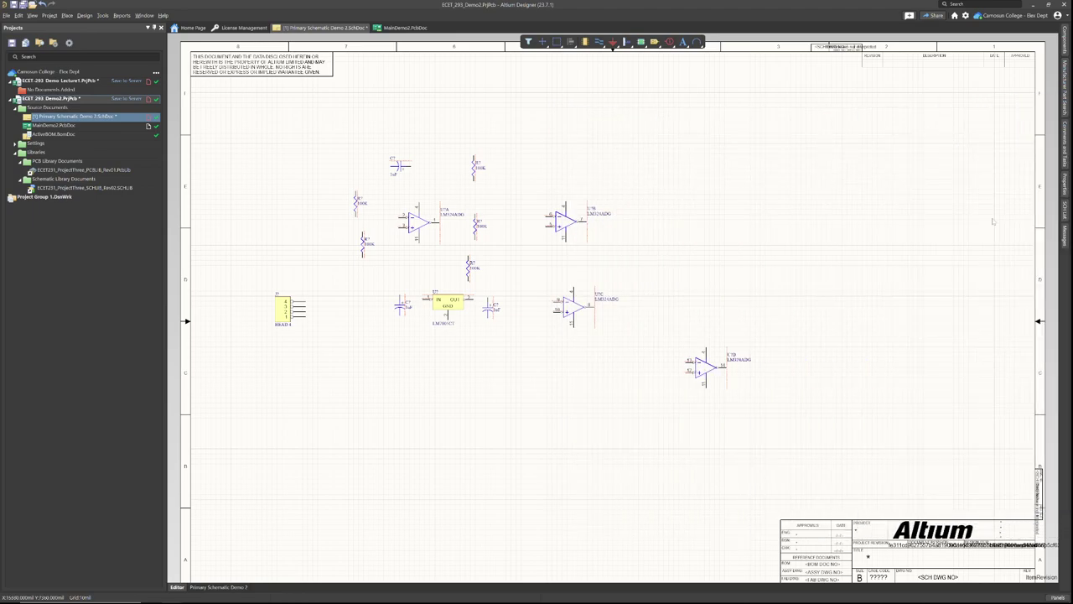
click(1065, 50)
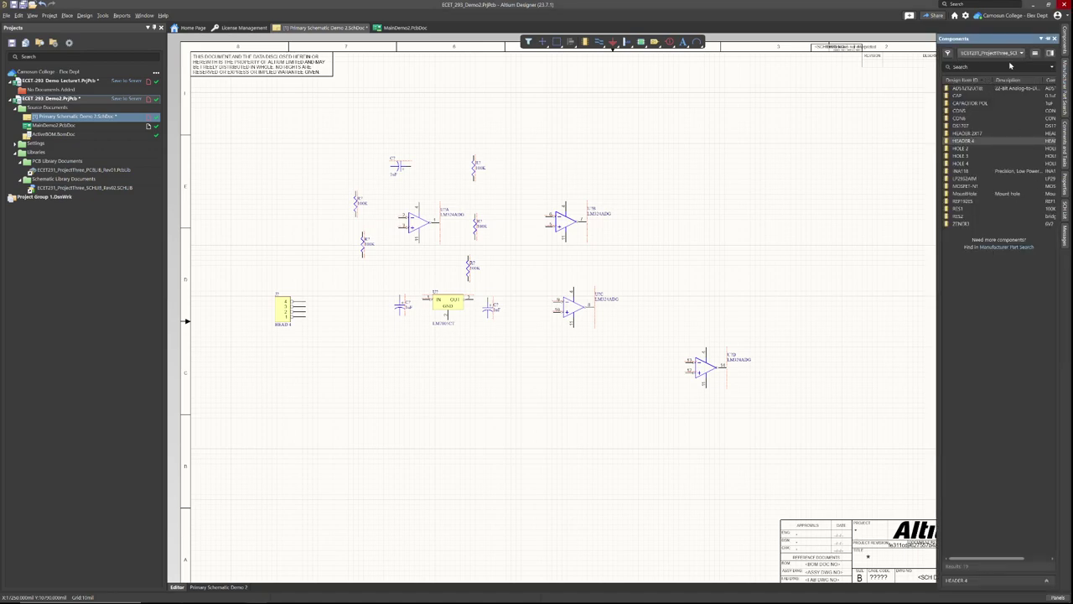
click(1065, 84)
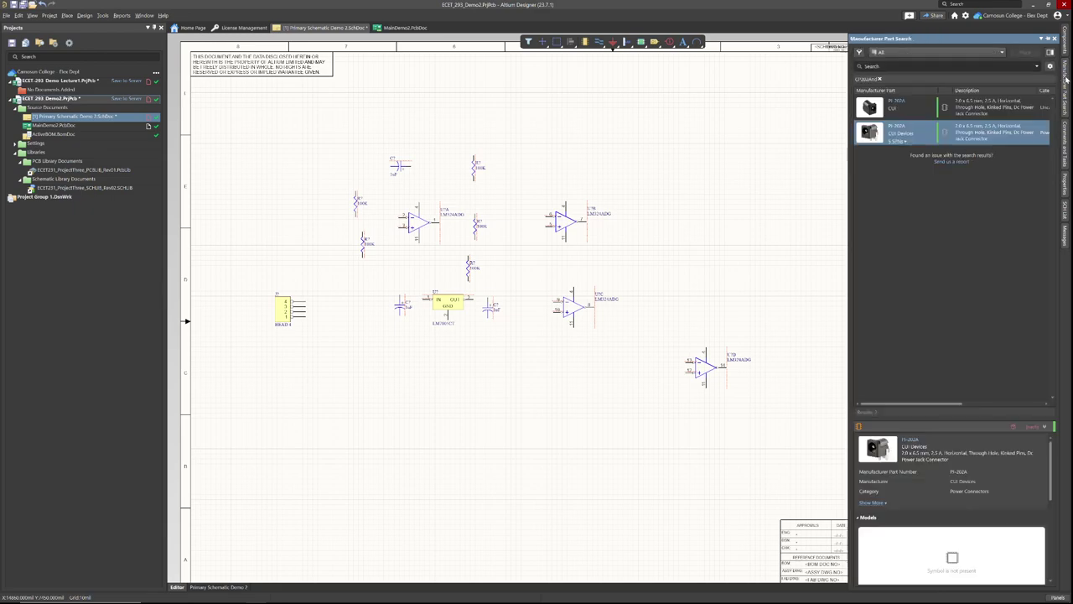
click(879, 79)
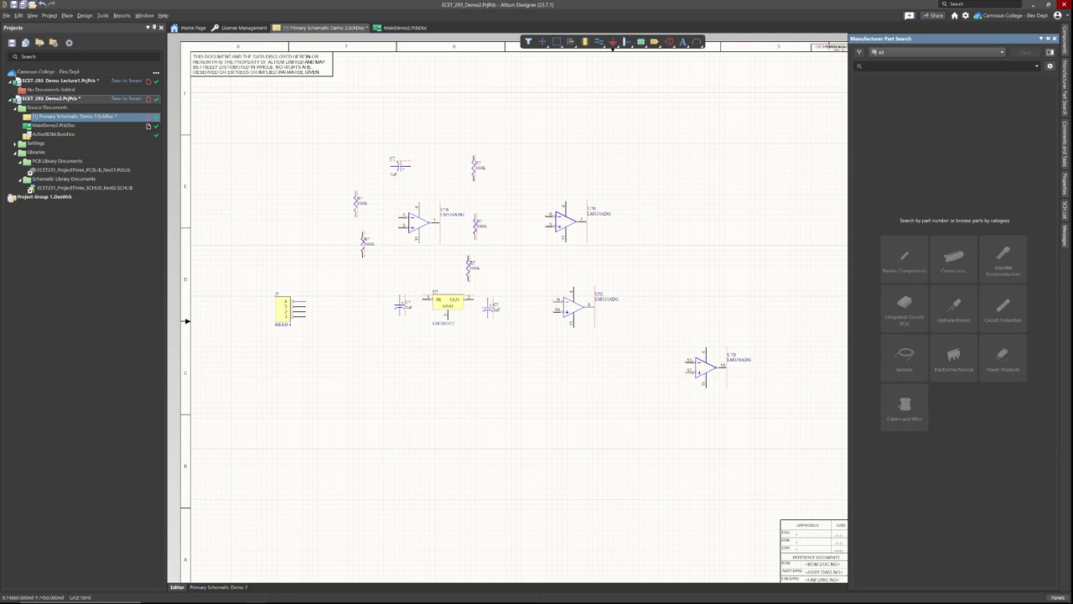
text(22N4)
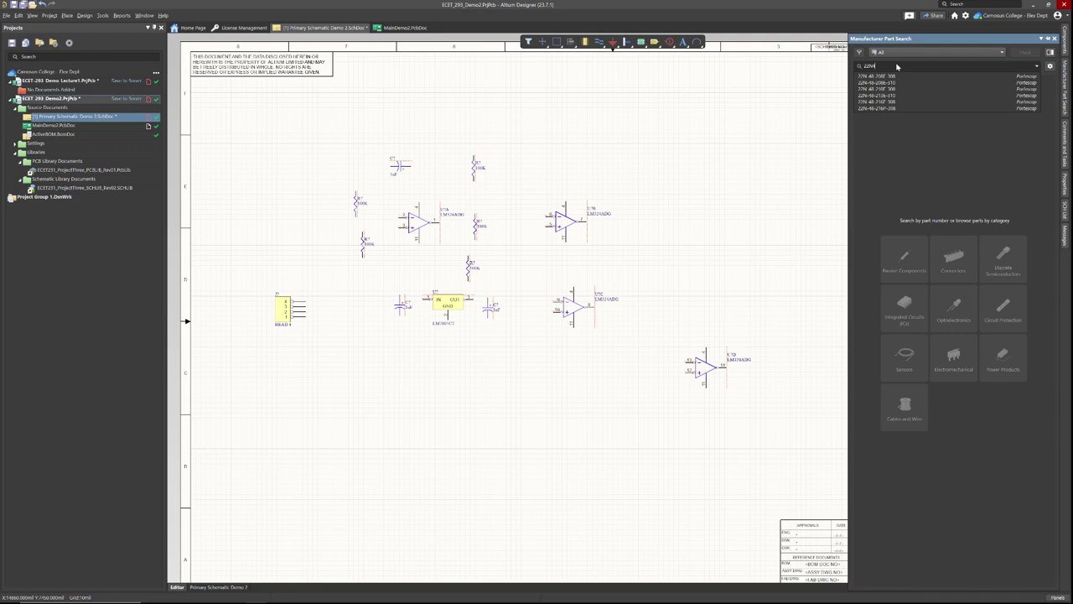
text(85)
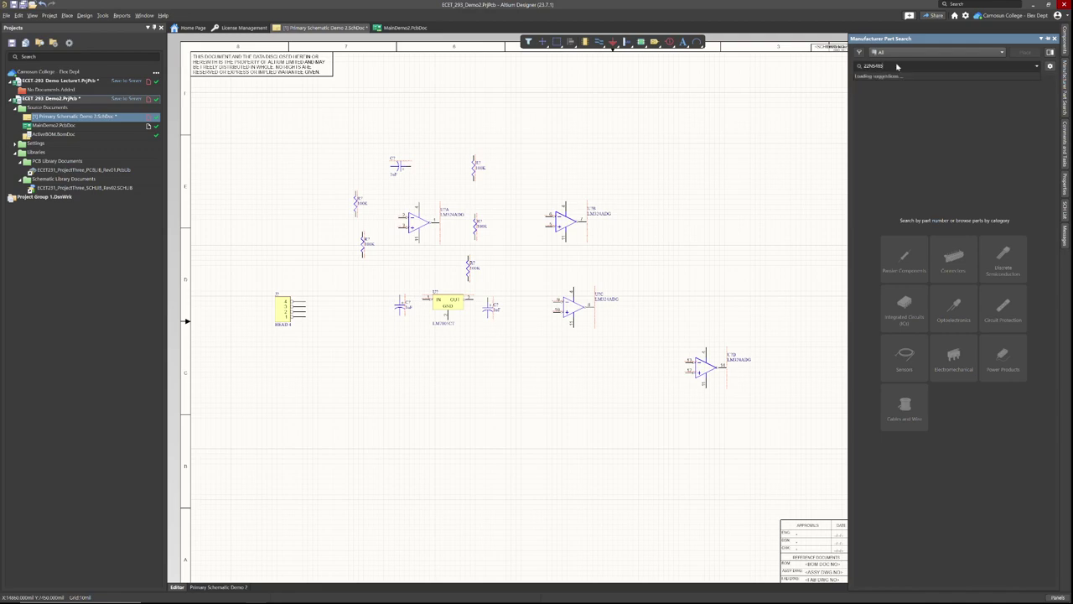
key(BackSpace)
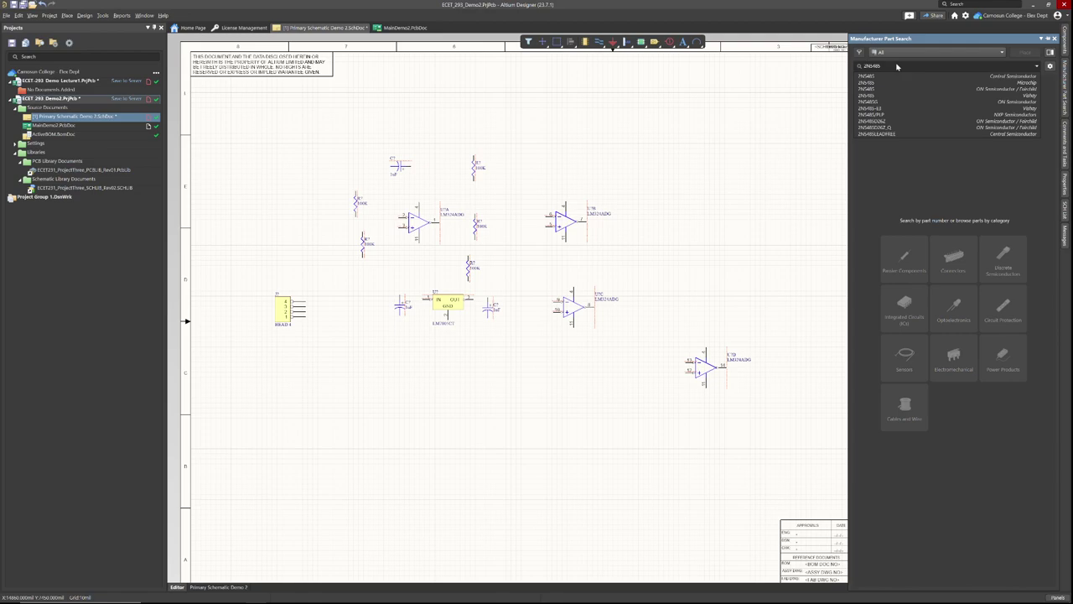
key(Return)
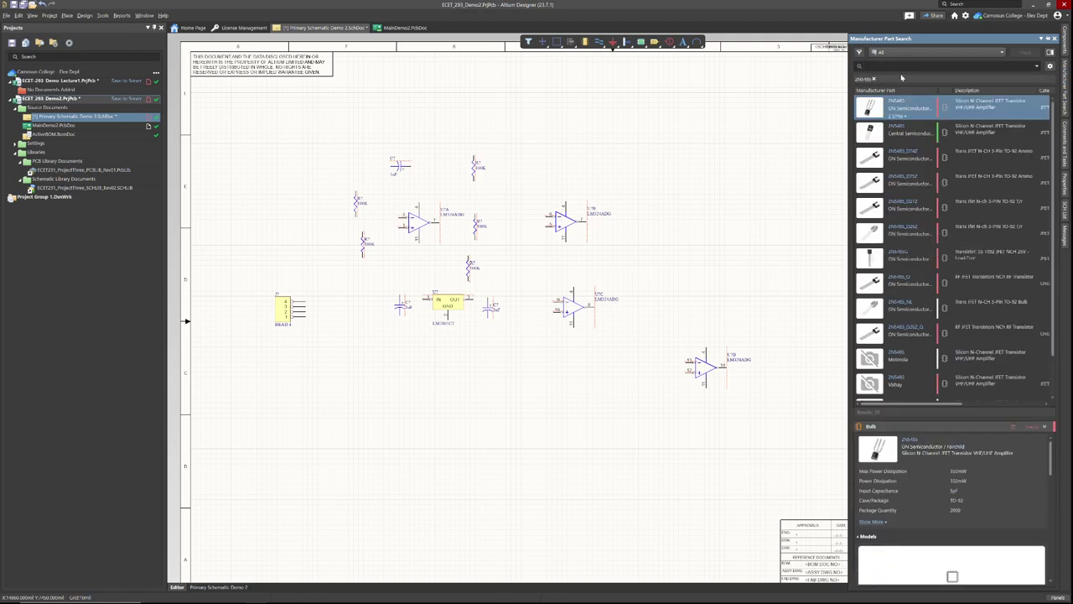
Filter the 2N5485 search results to parts that are in stock.
click(858, 52)
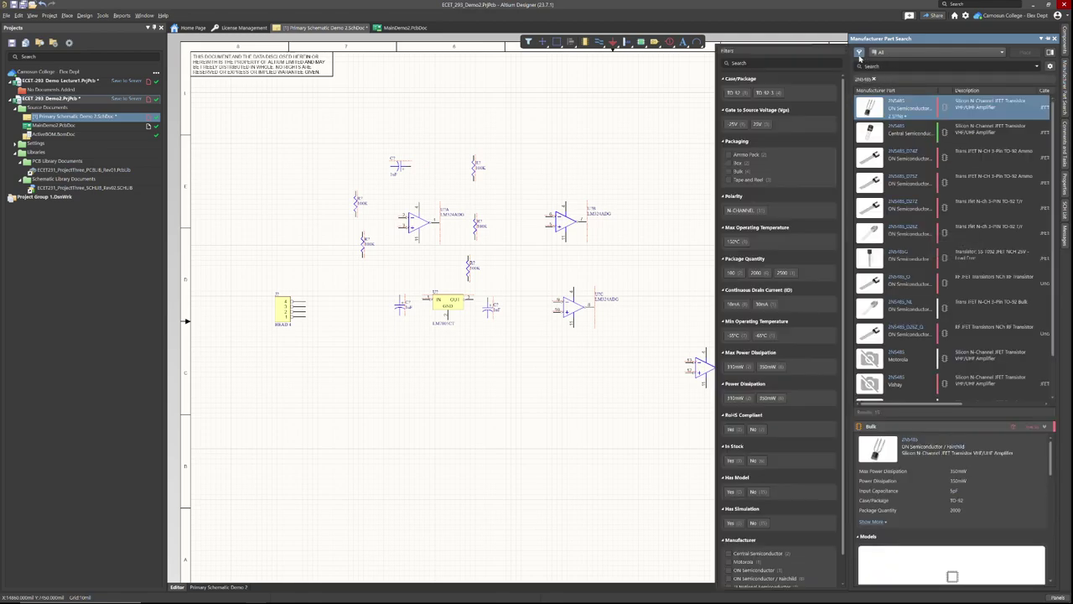
scroll(755, 364, down, 1)
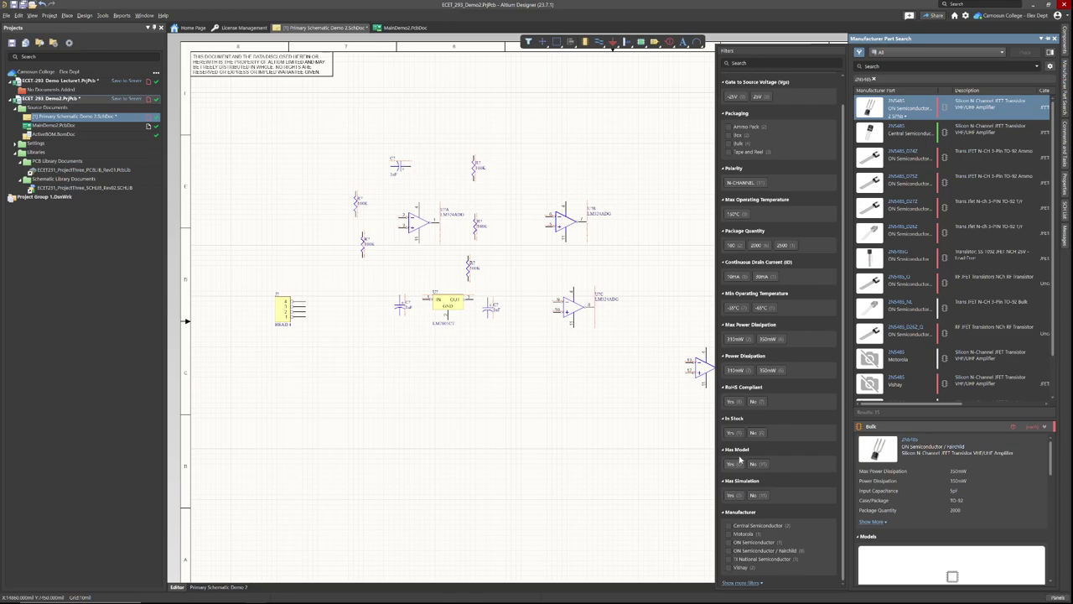
click(731, 432)
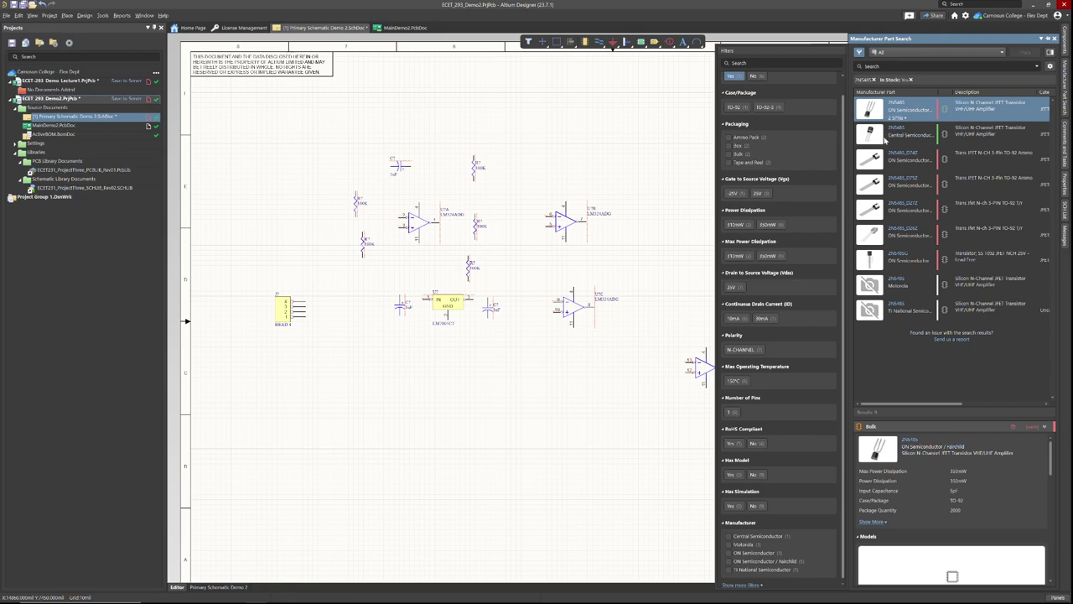
Check the Central Semiconductor and ON Semiconductor 2N5485 results for placement options.
right_click(871, 136)
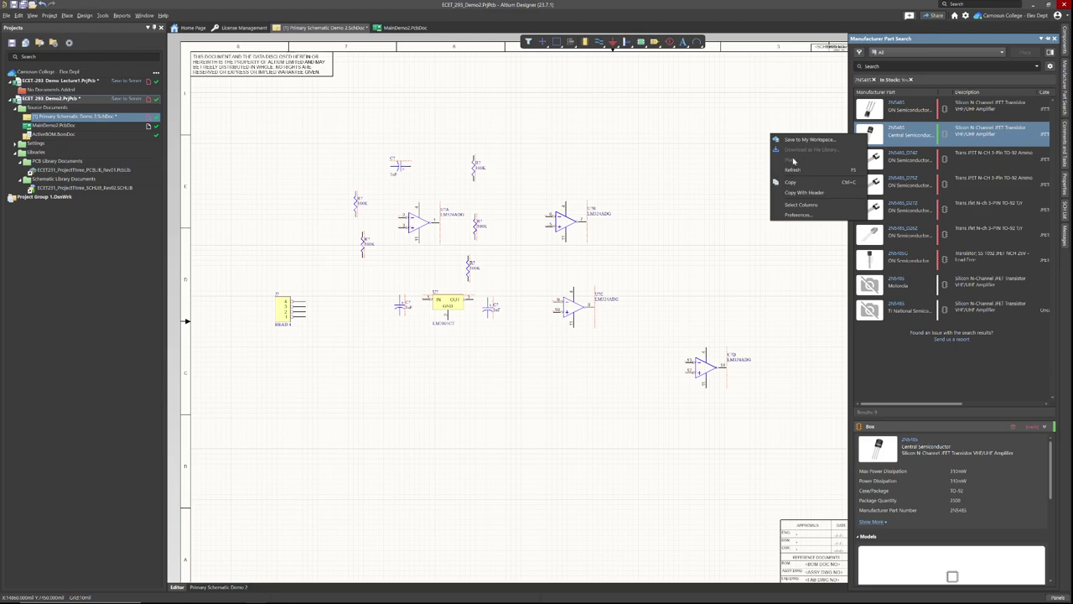
click(906, 376)
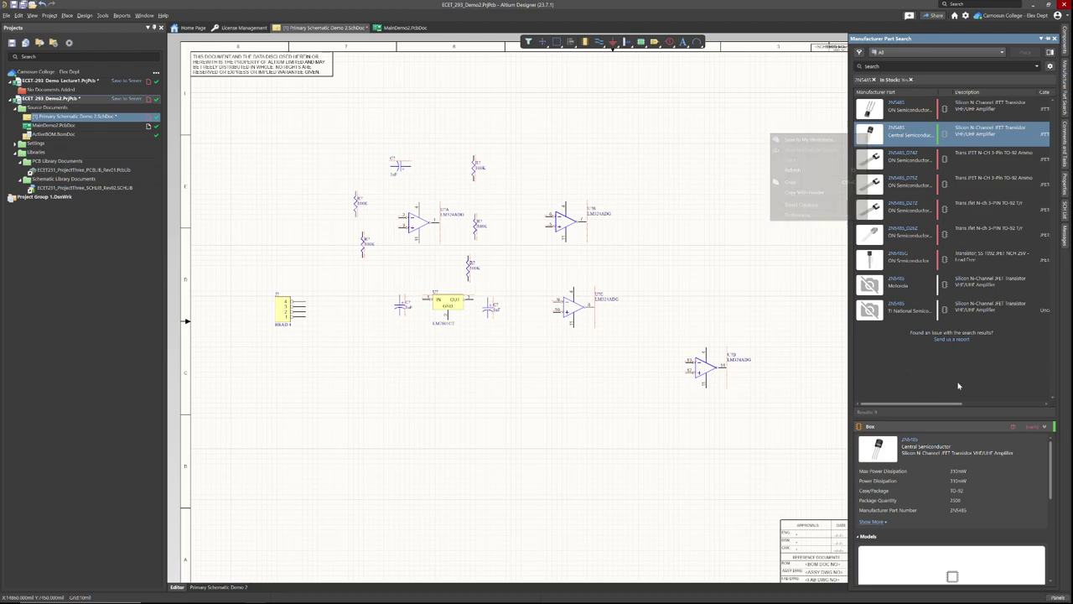
right_click(896, 113)
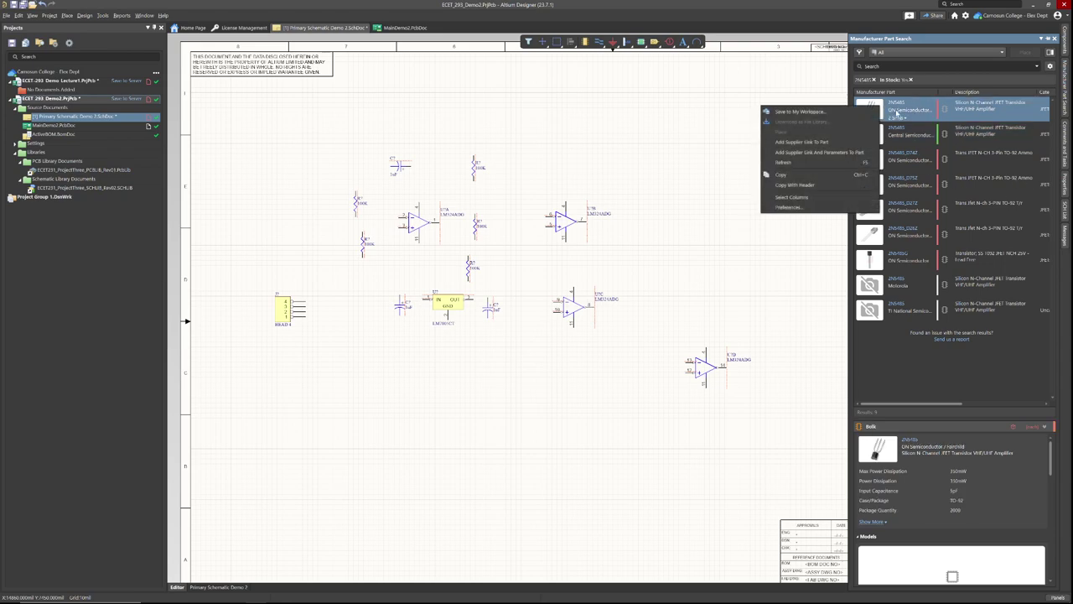
click(923, 76)
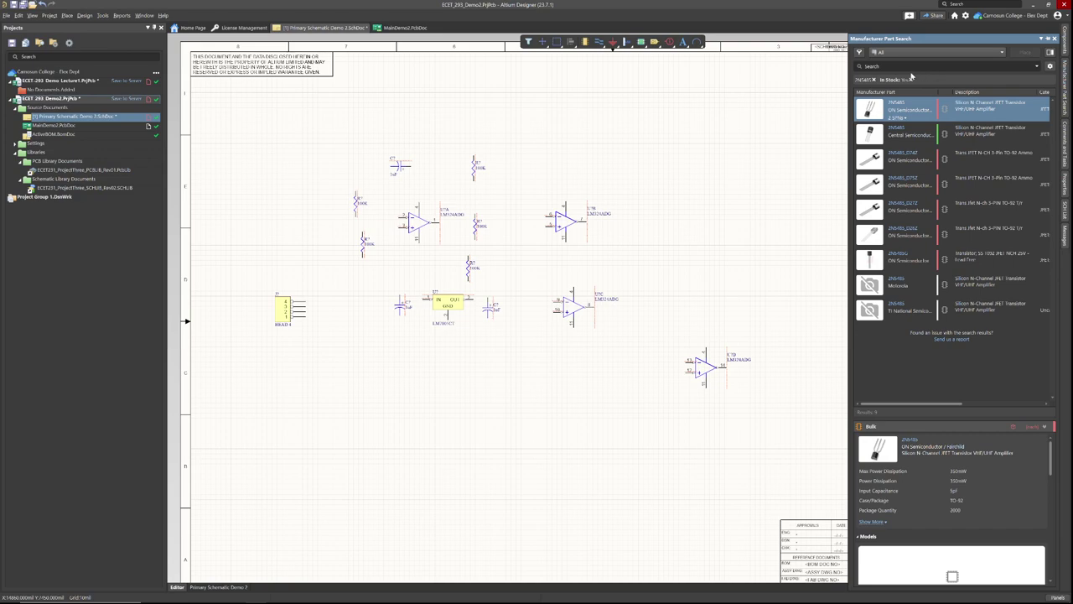
Clear the 2N5485 term and search for LN265, choosing the suggested part number LN265RPH.
click(874, 80)
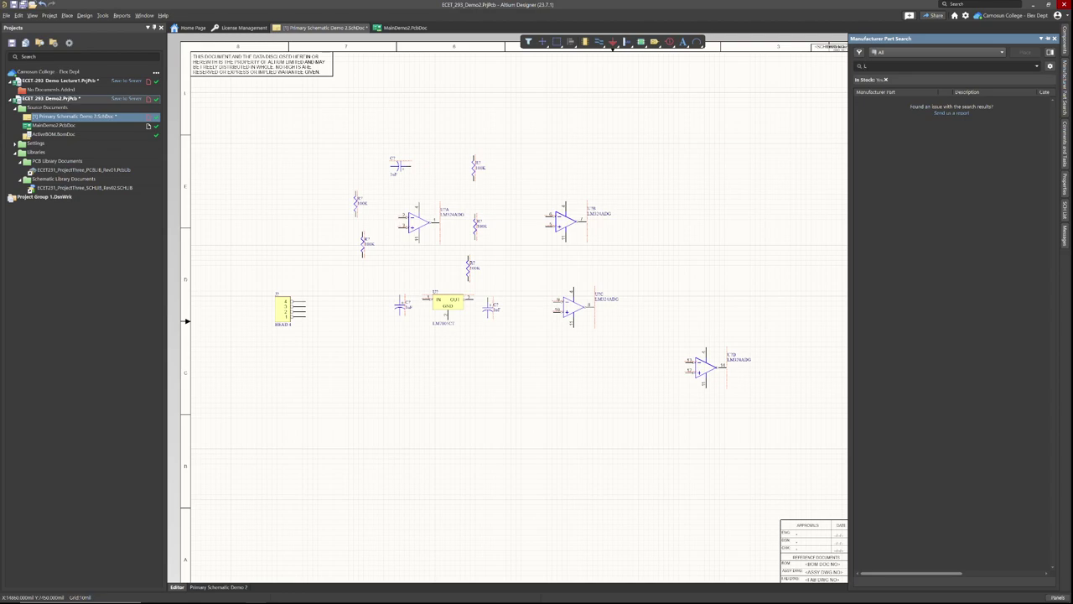
text(N)
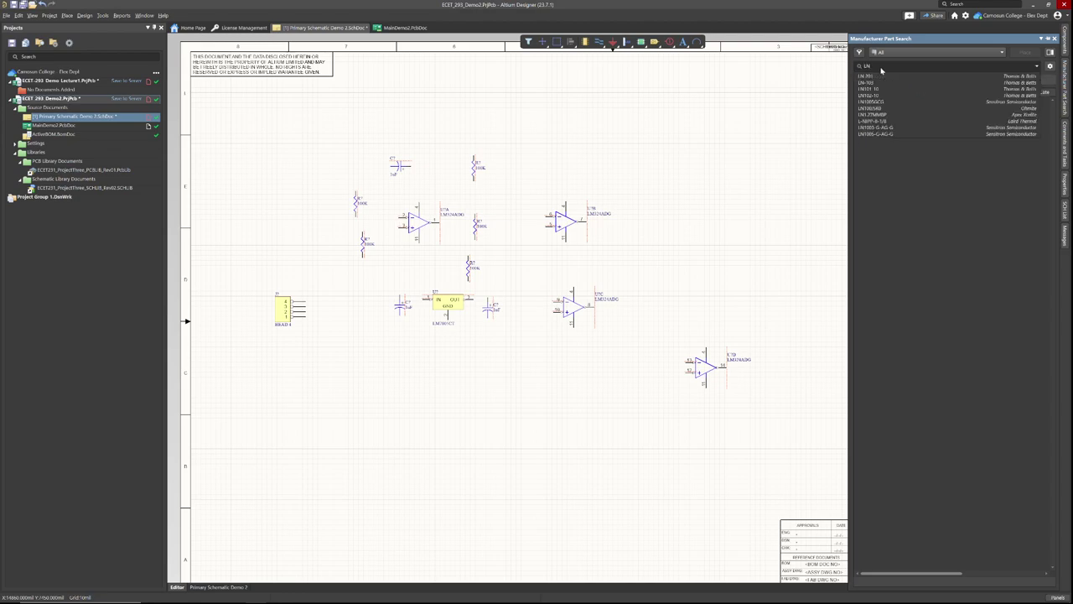
text(2)
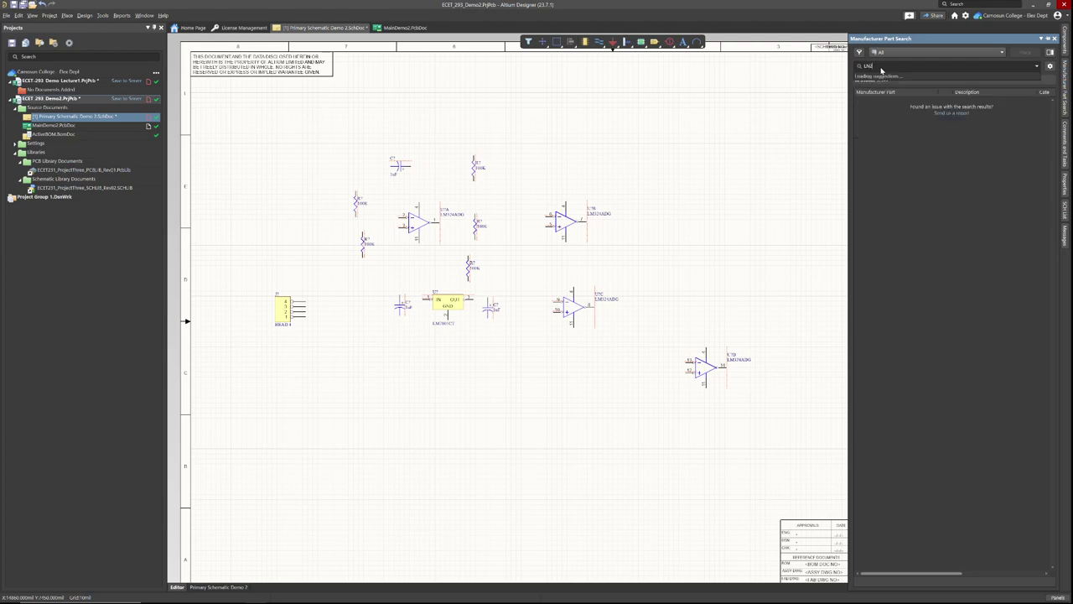
text(65)
click(872, 76)
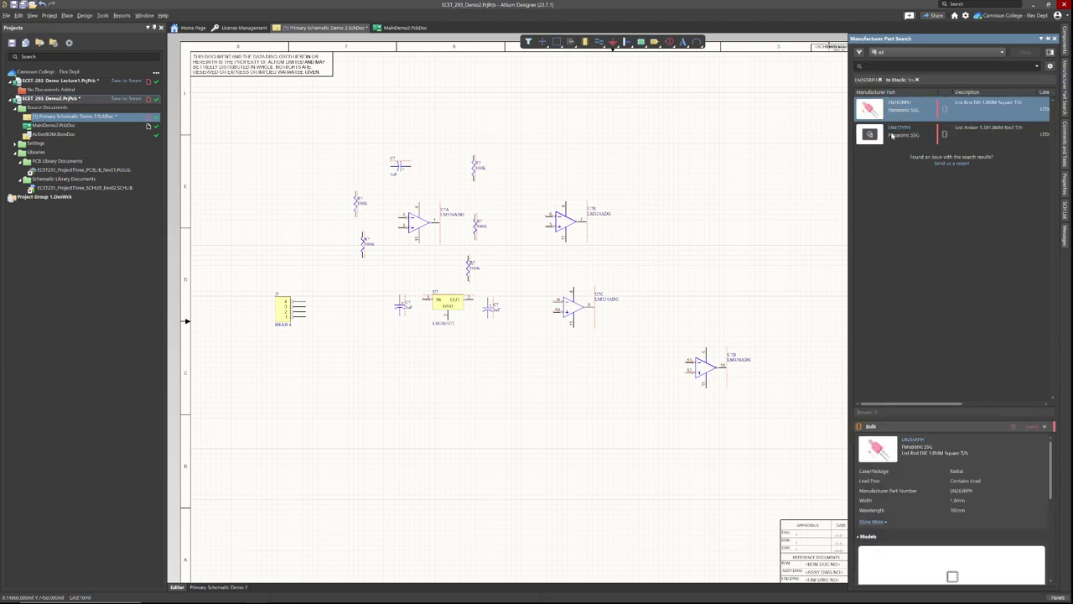
Check both Panasonic LED search results for placement options.
right_click(891, 136)
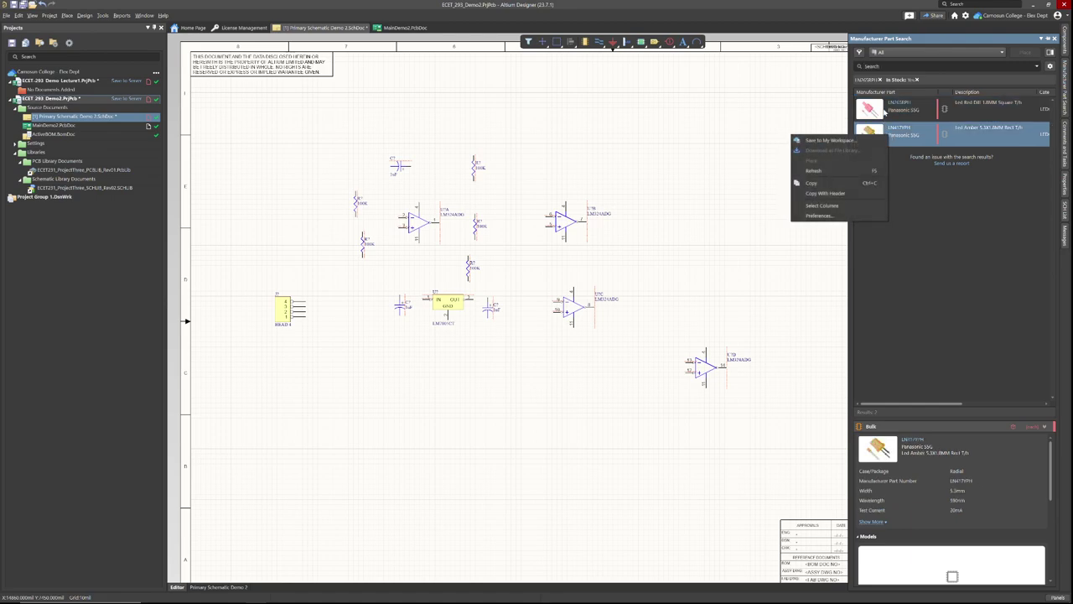
right_click(882, 110)
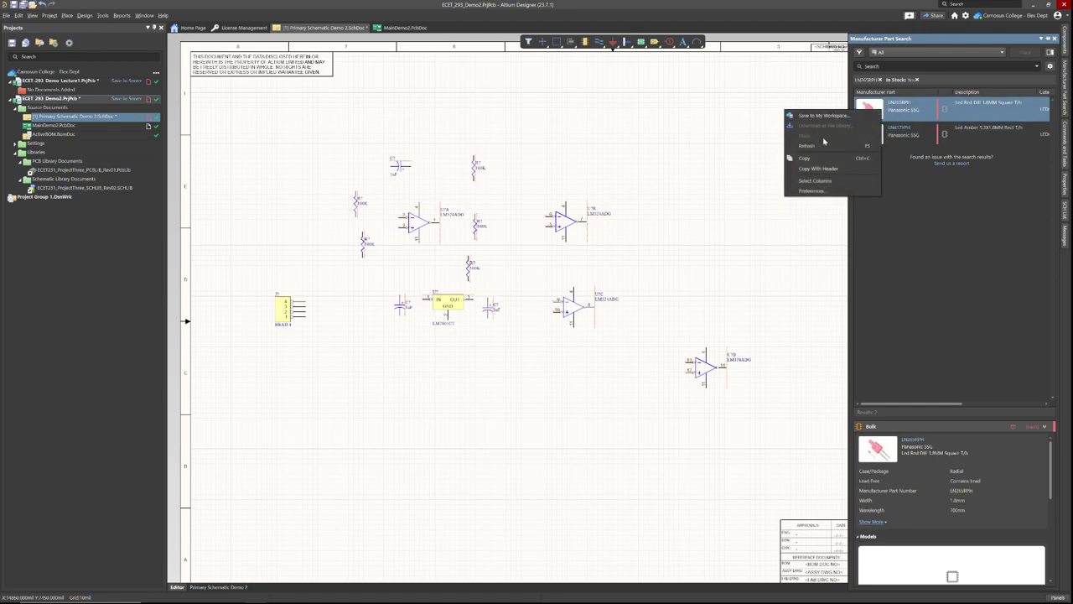
click(987, 260)
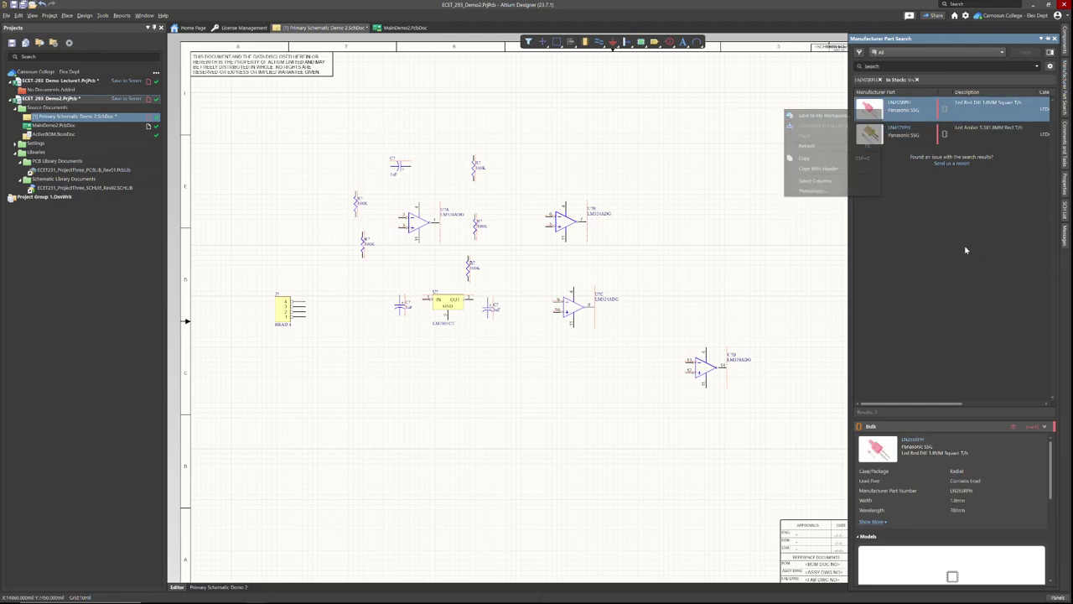
Clear the LN265RPH term, search the in-stock manufacturer parts for RED LED and look through the results.
click(880, 80)
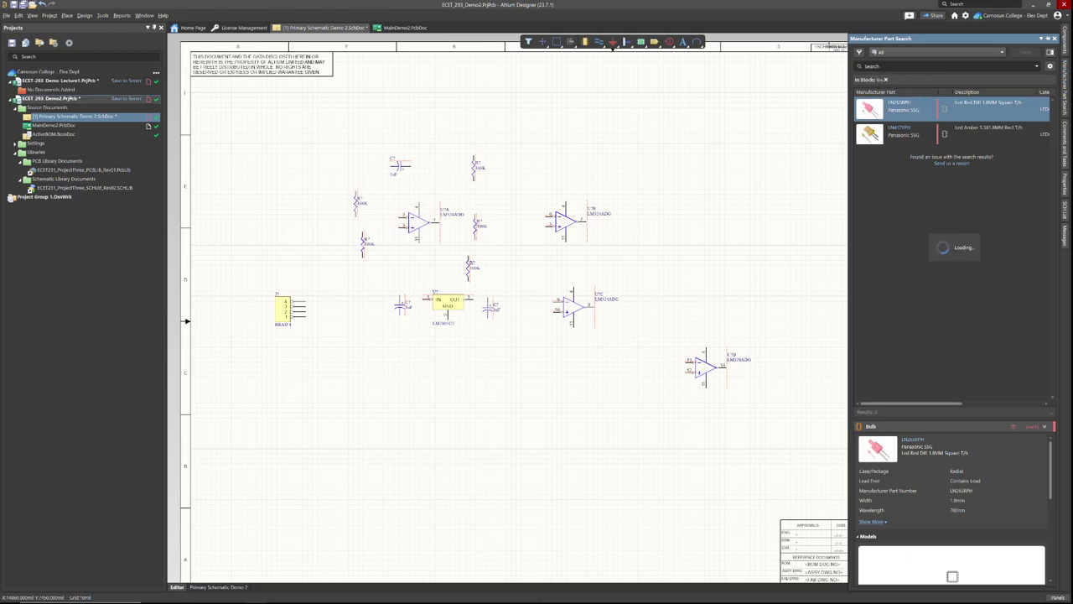
click(875, 65)
text(RED LED)
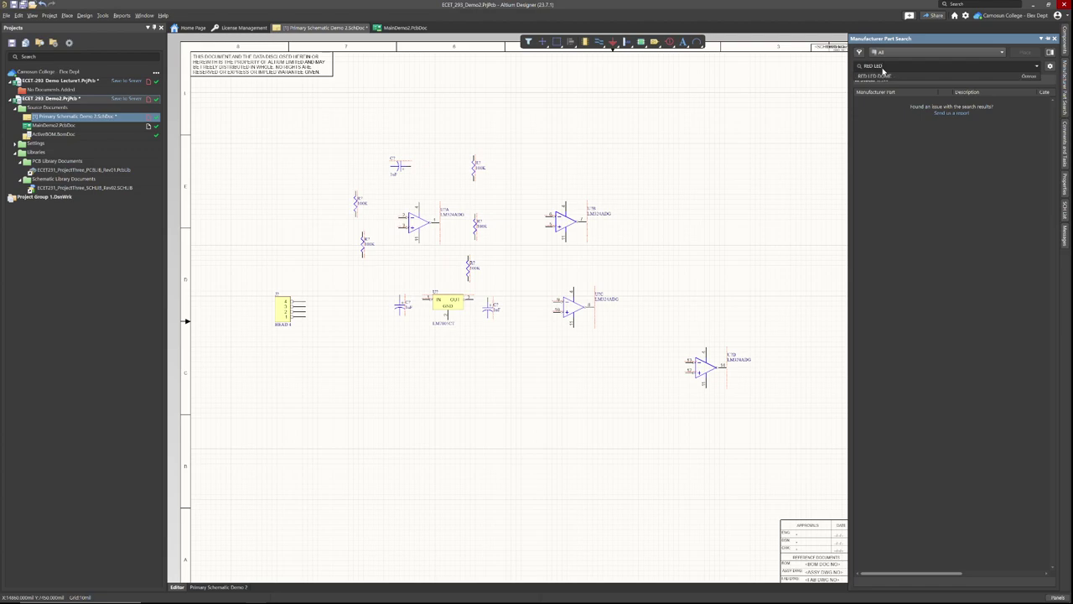
key(Return)
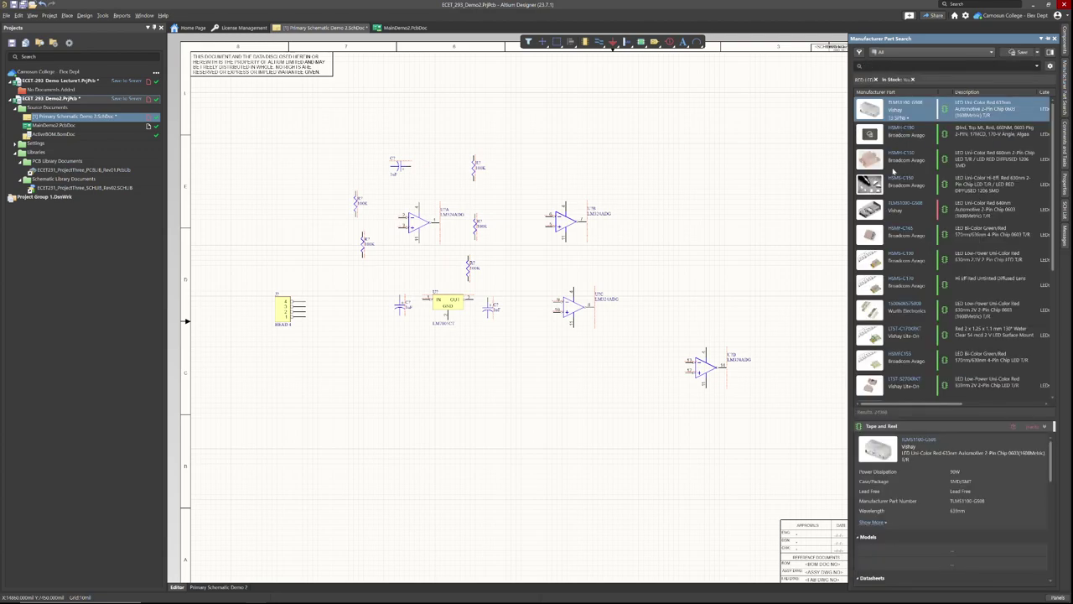
scroll(895, 165, down, 3)
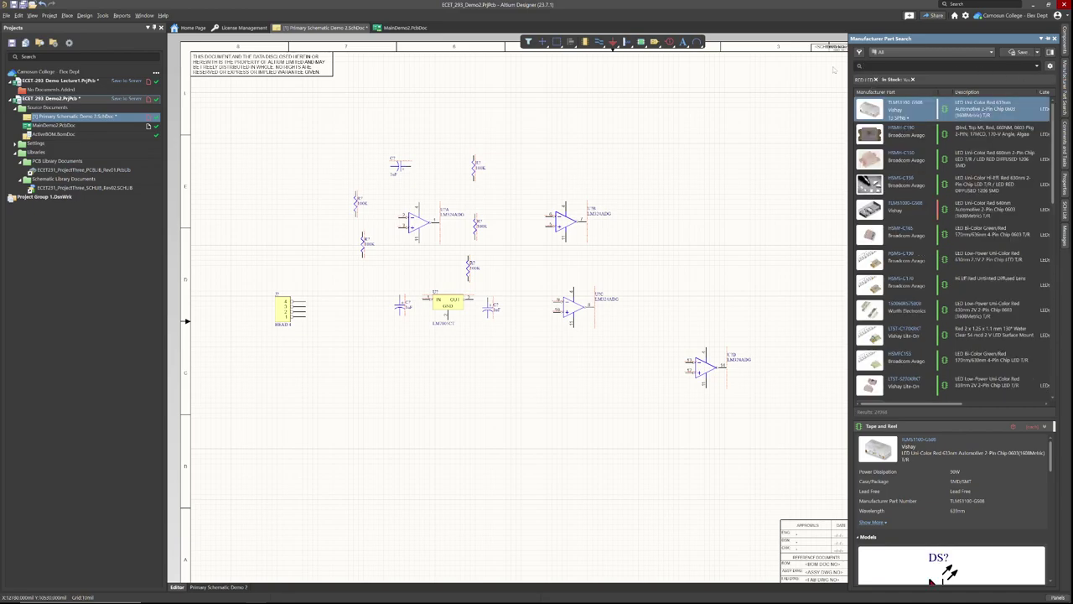
Filter the in-stock LED results to colour Red and to parts that have a model.
click(859, 52)
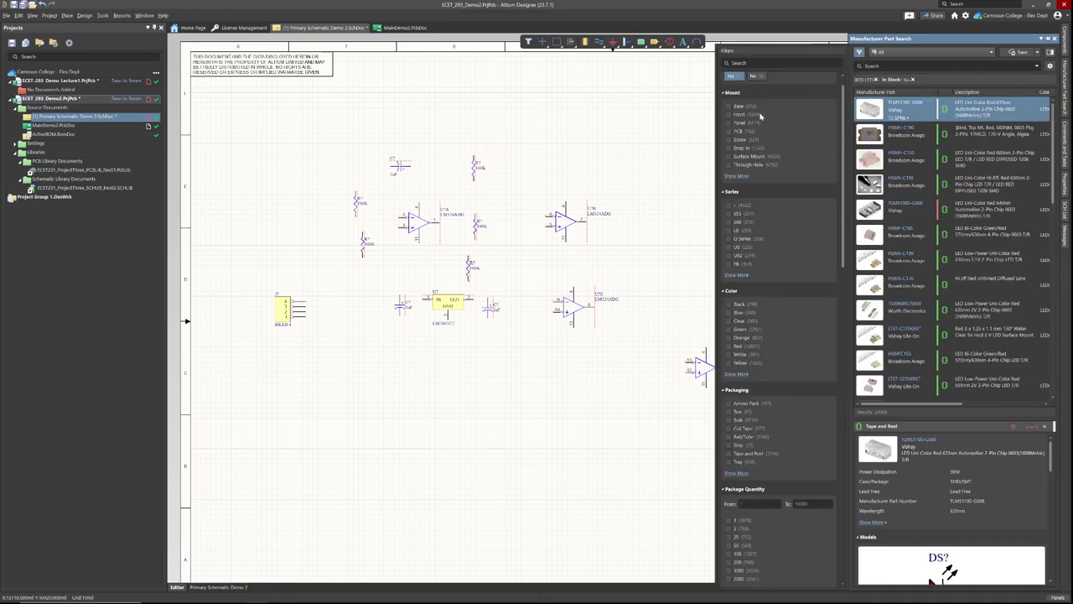
click(727, 345)
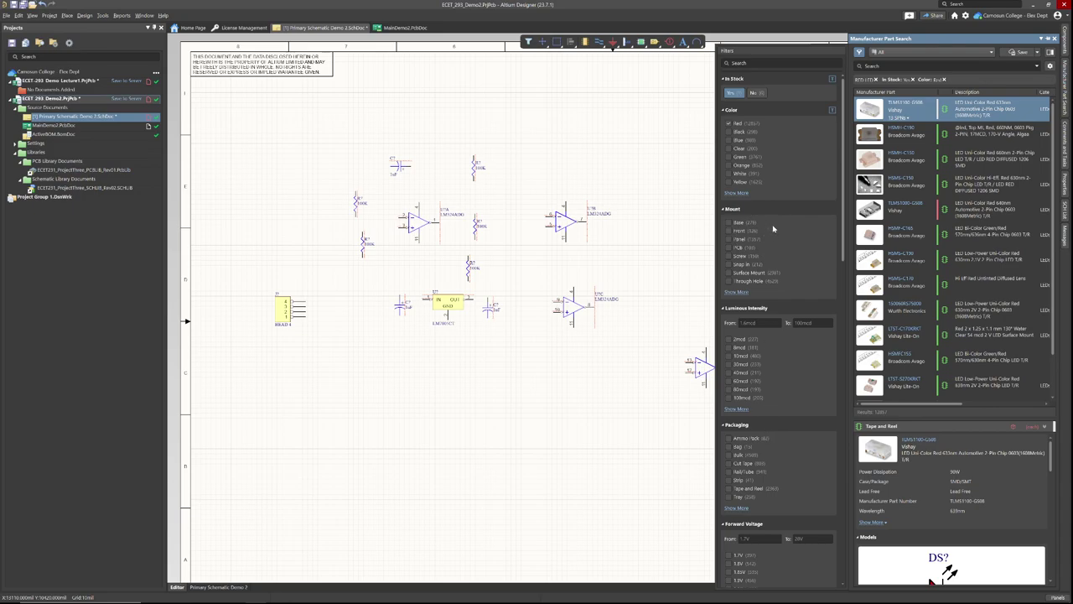
scroll(768, 255, down, 5)
scroll(780, 505, down, 9)
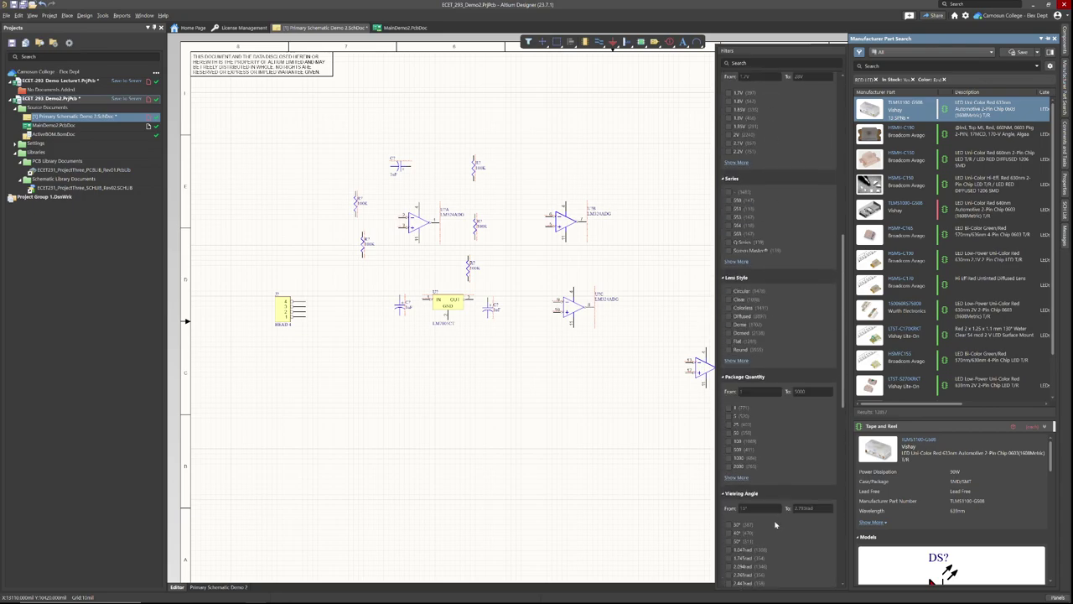
click(736, 436)
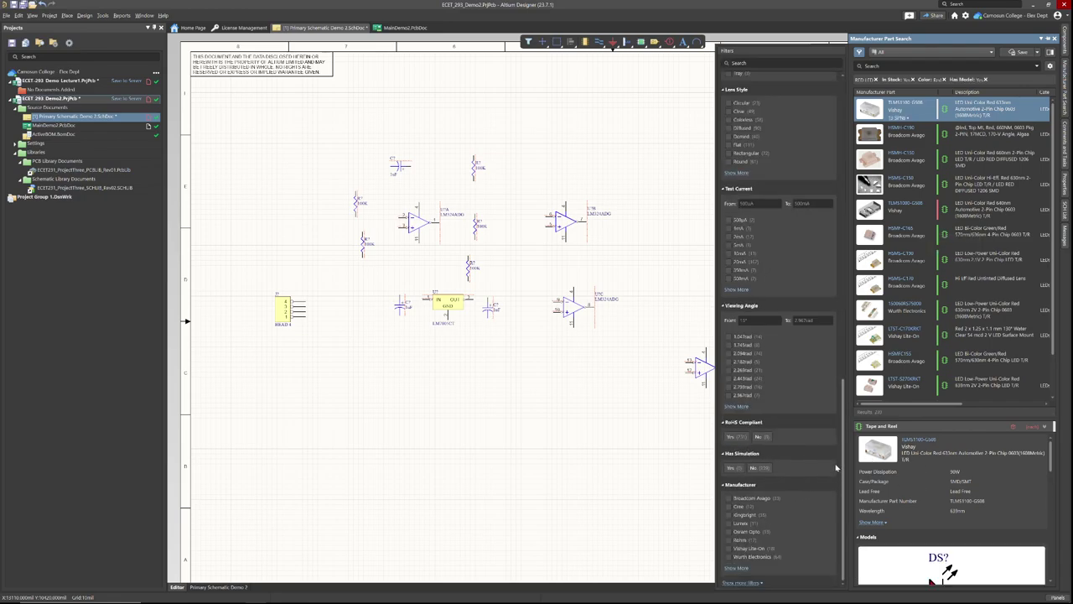
Limit the red LED results to Through Hole mounting and show the supplier offers for the first Broadcom Avago LED.
scroll(792, 416, up, 3)
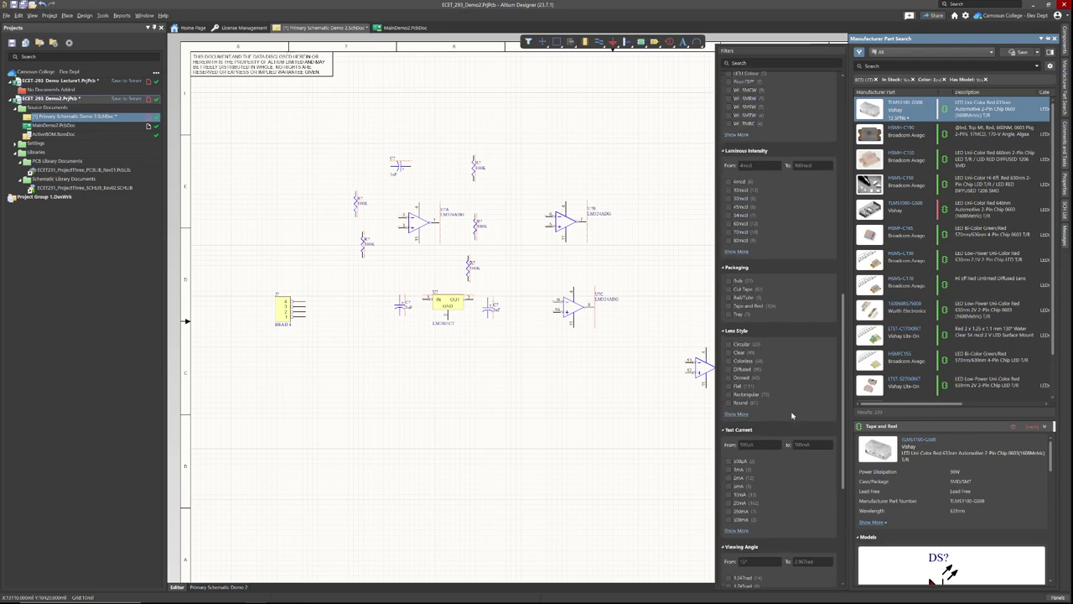
scroll(775, 318, up, 4)
scroll(775, 319, up, 3)
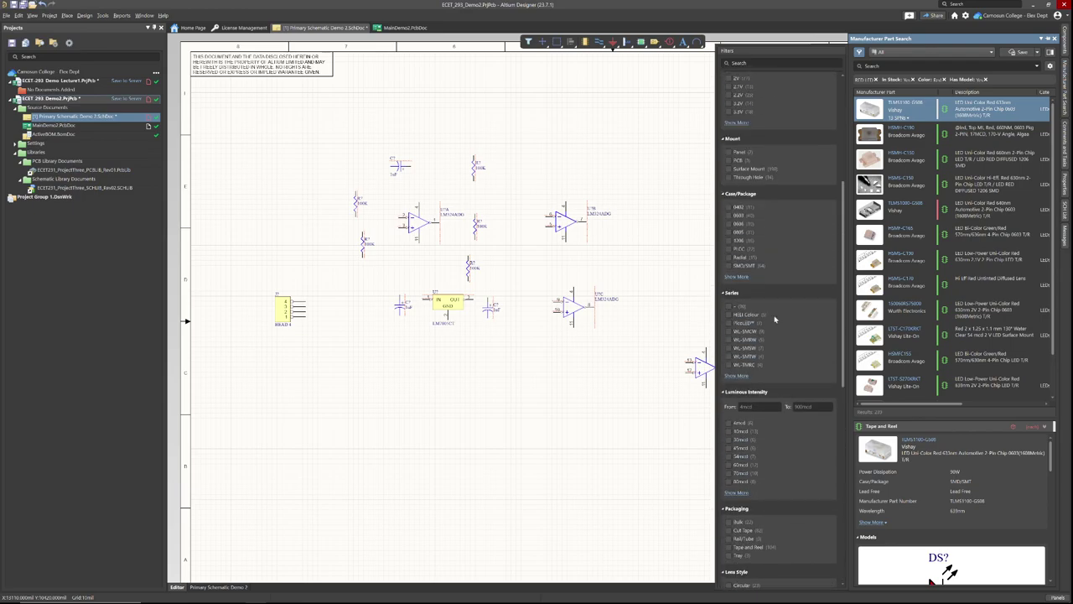
click(728, 217)
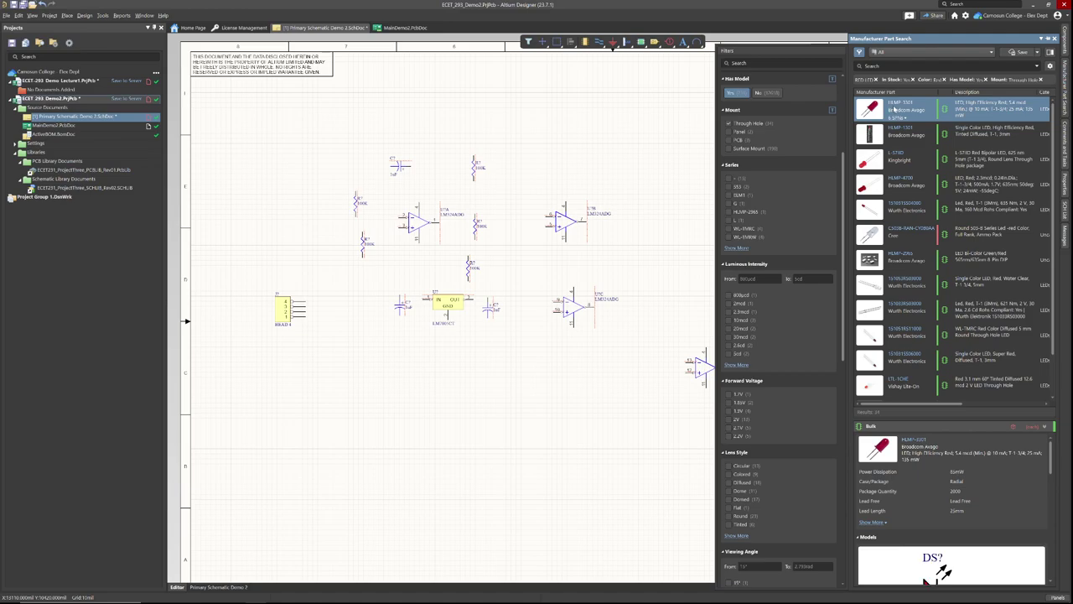
click(900, 120)
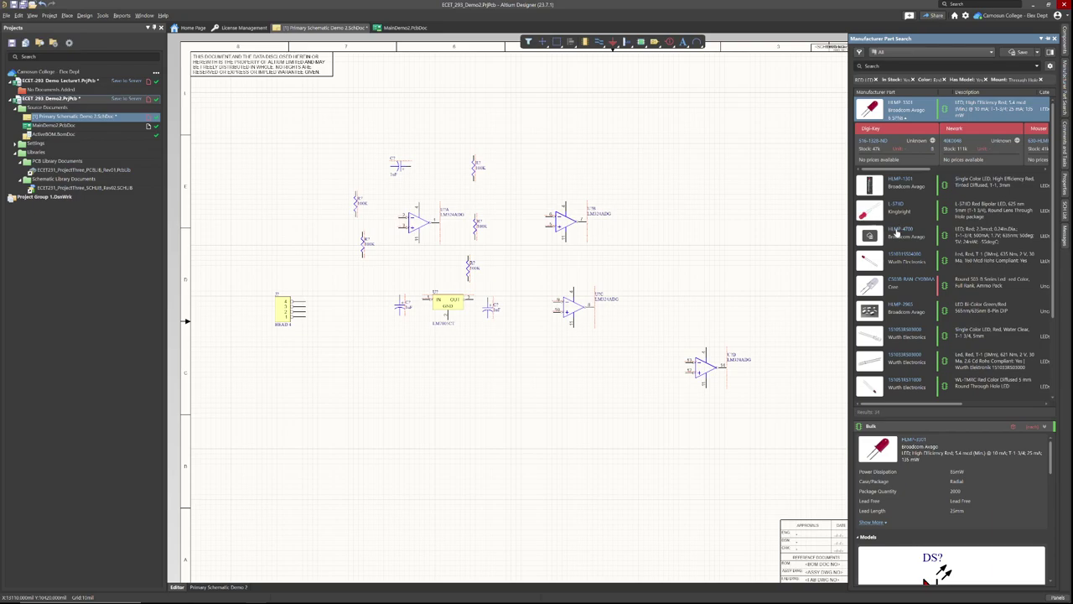
click(896, 211)
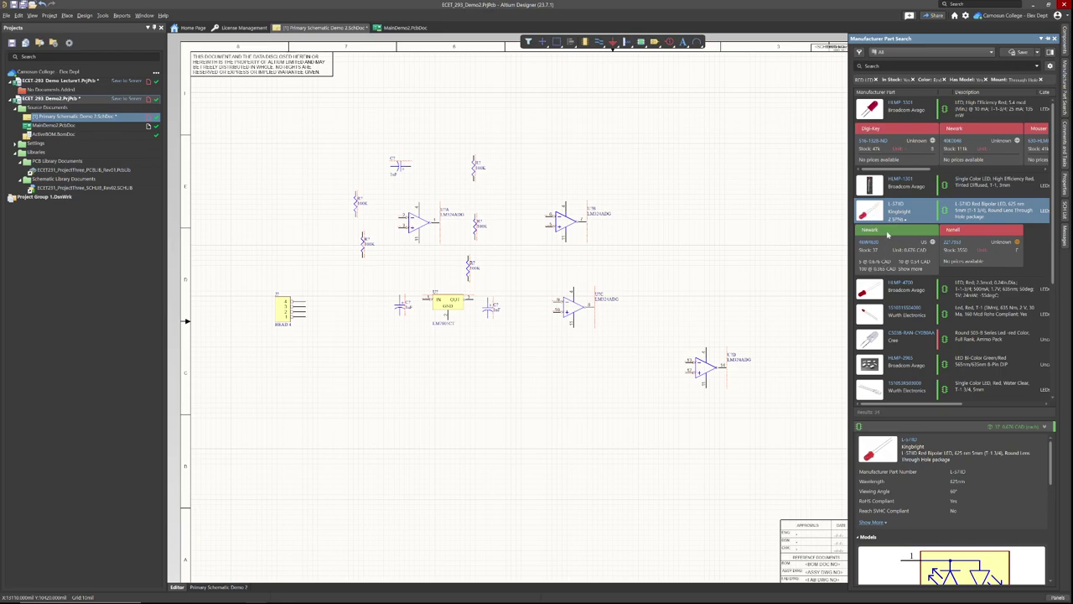
right_click(886, 212)
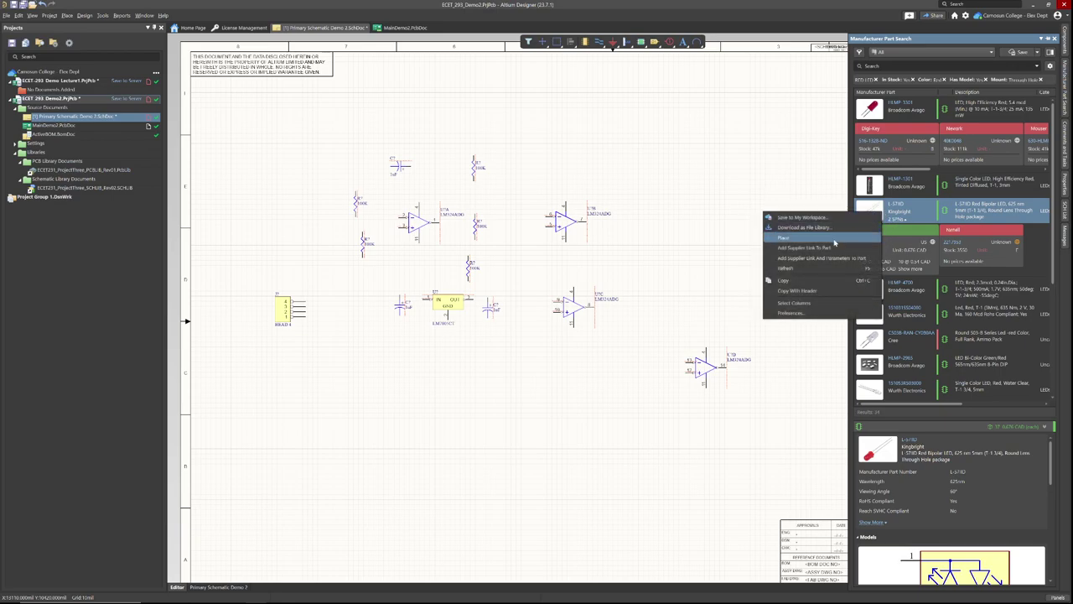
click(785, 243)
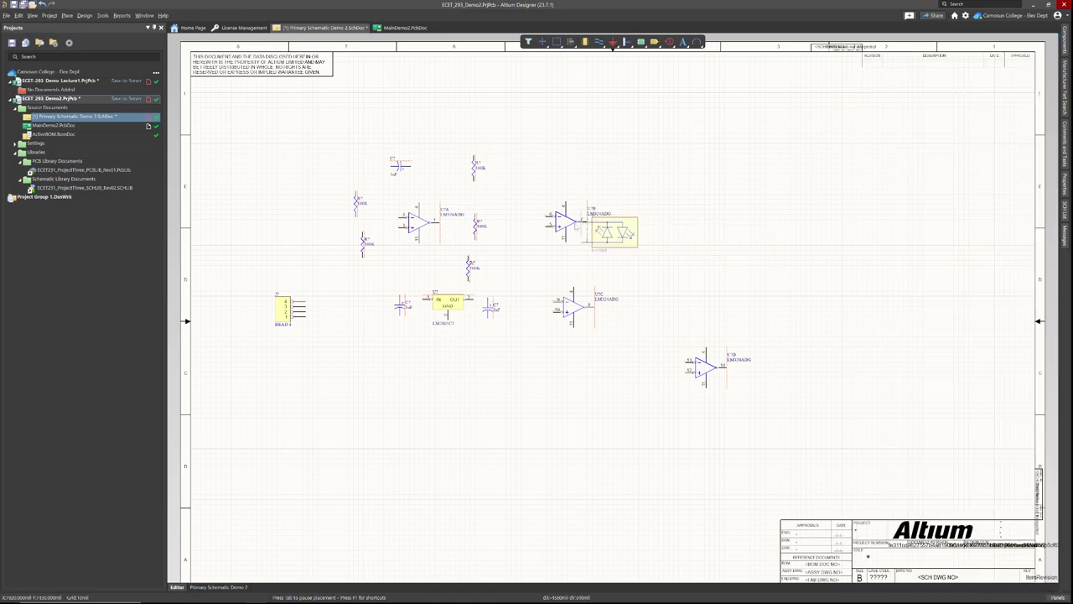
key(space)
key(Escape)
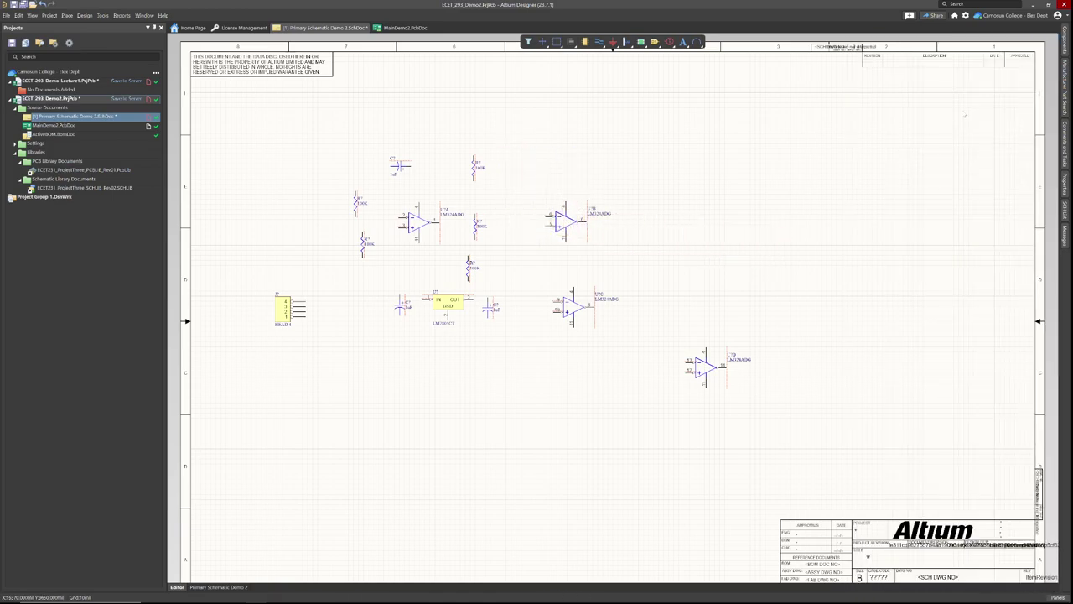
Place the Broadcom Avago HLMP-4700 red LED on the schematic beside the output of the upper op amp U?B.
click(1066, 92)
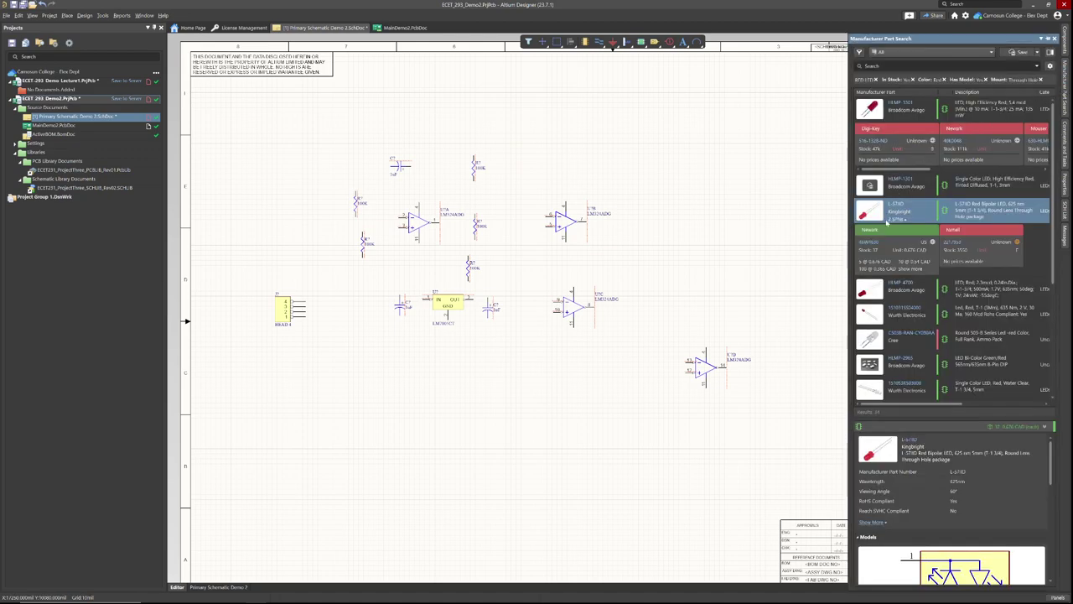
right_click(887, 291)
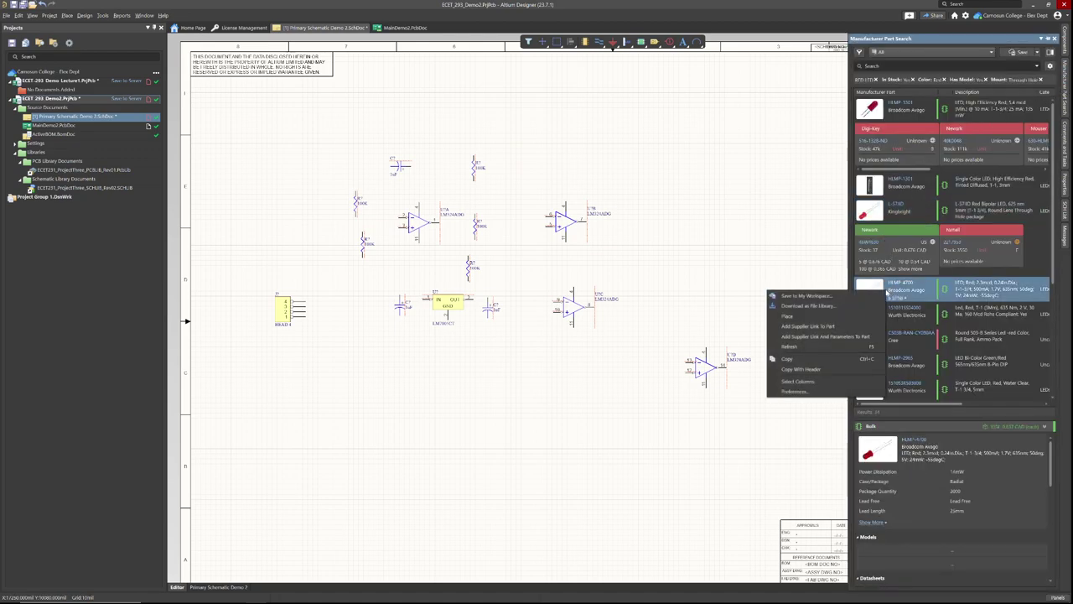
click(823, 323)
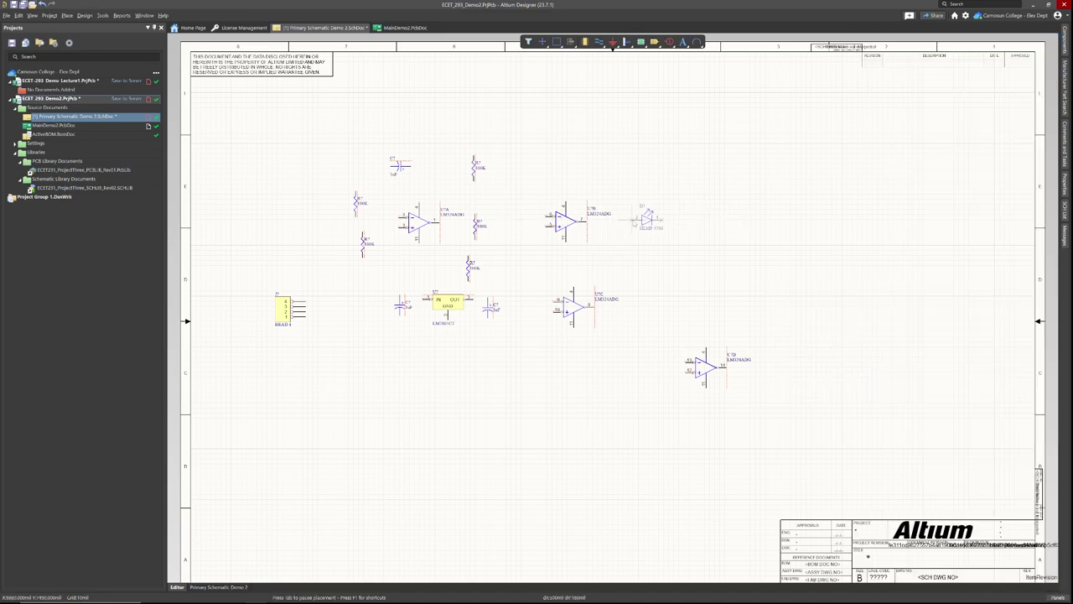
click(650, 216)
key(Escape)
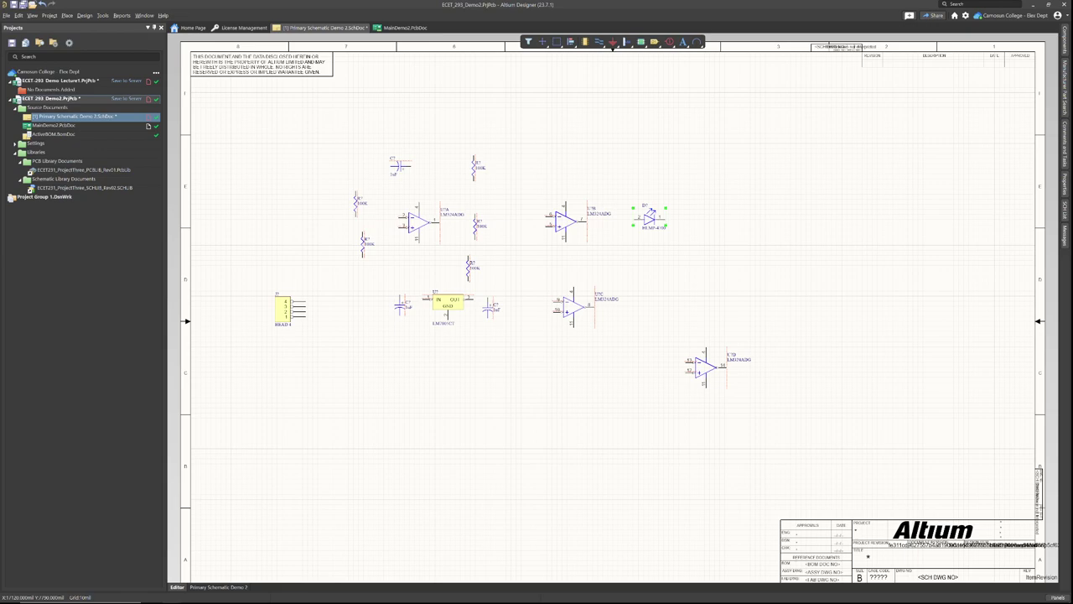
Return to the manufacturer part search and remove the Red colour filter from the LED results.
click(1065, 84)
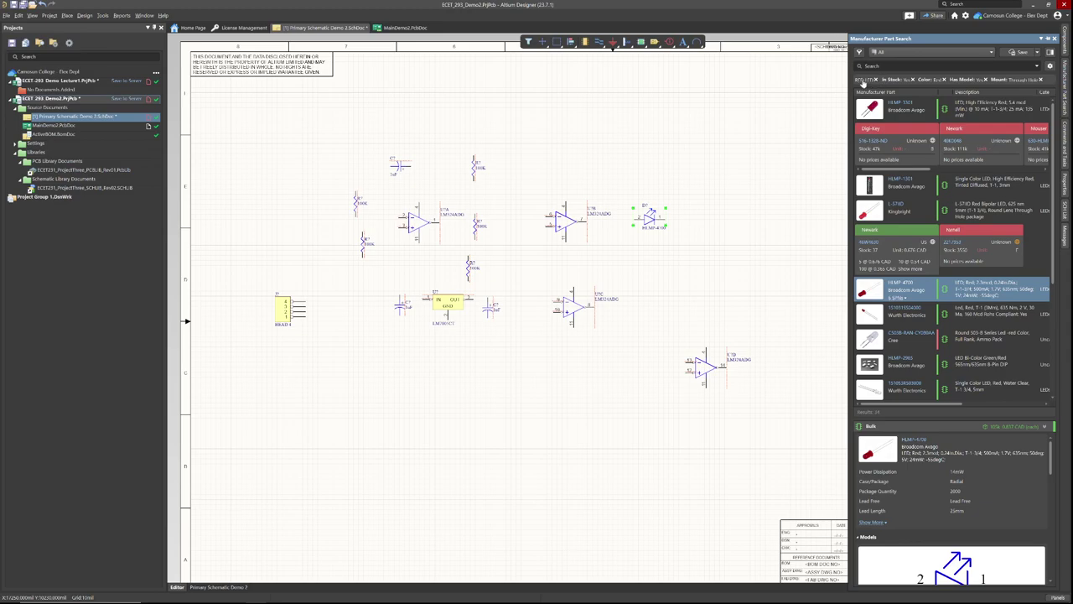
click(860, 52)
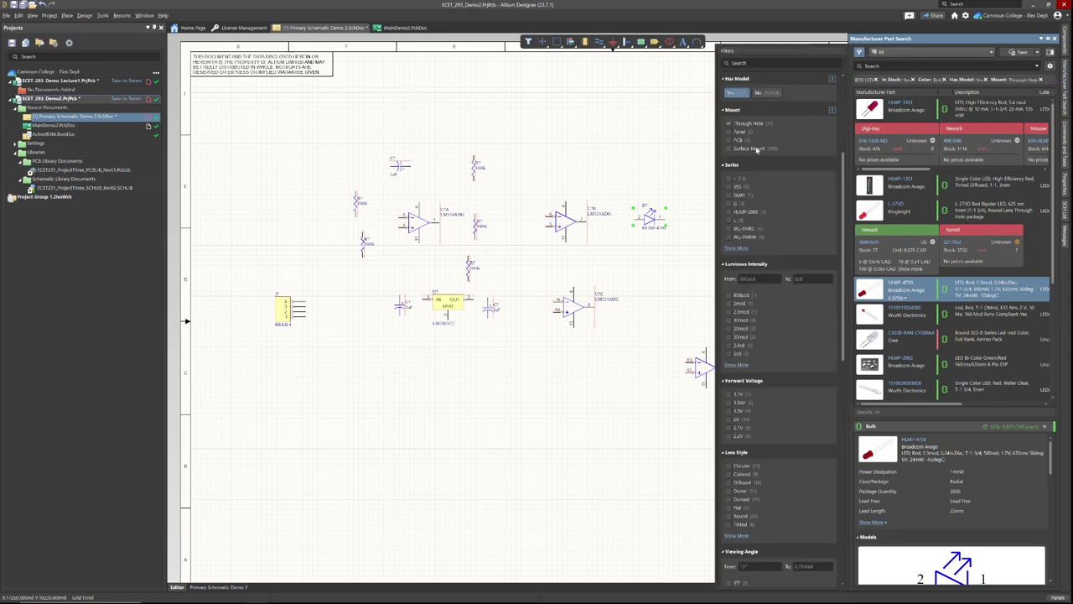
scroll(743, 495, down, 4)
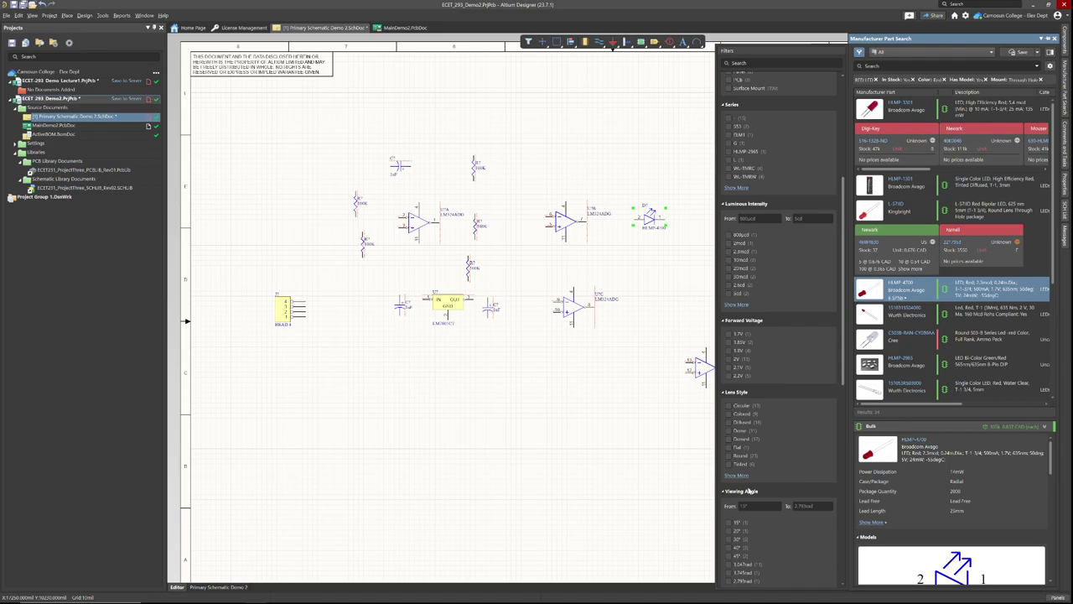
scroll(743, 495, down, 4)
scroll(749, 480, up, 4)
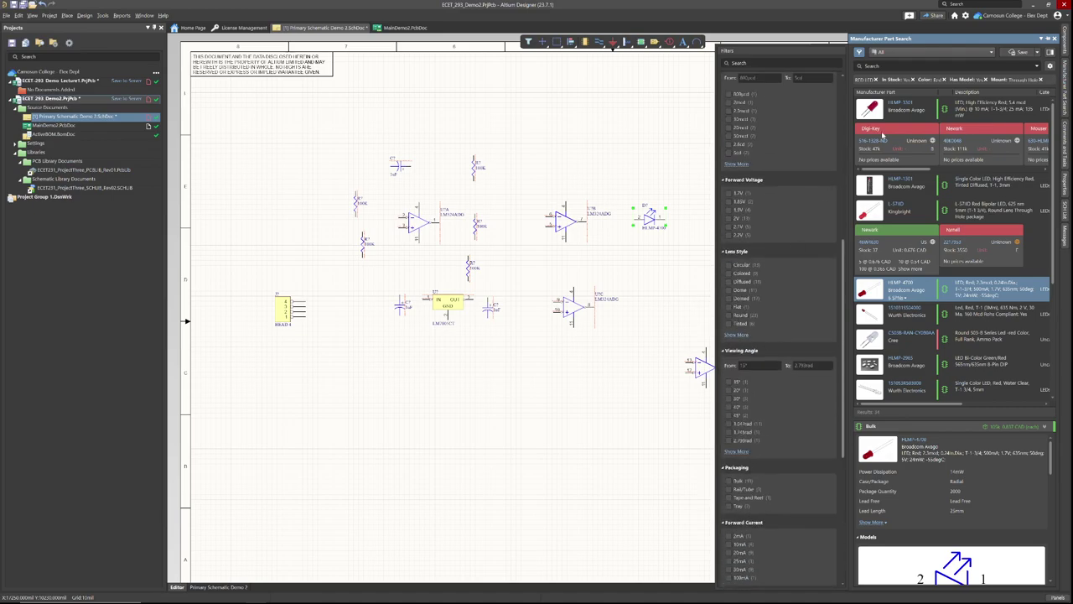
click(946, 79)
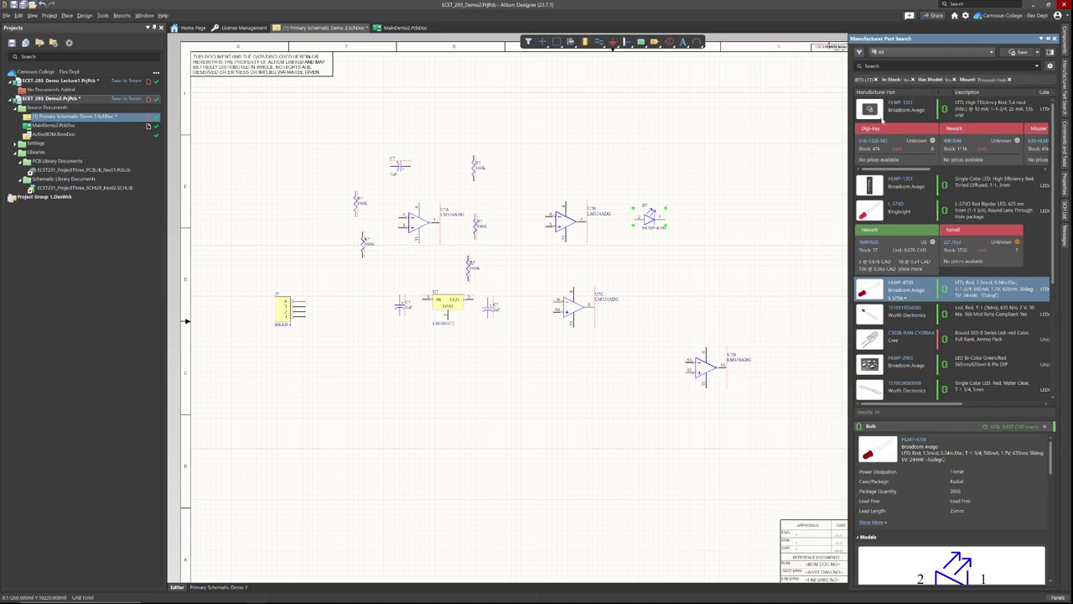
Filter the in-stock through-hole LED results to colour Green and close the filters.
click(858, 52)
scroll(743, 241, down, 3)
scroll(744, 242, up, 4)
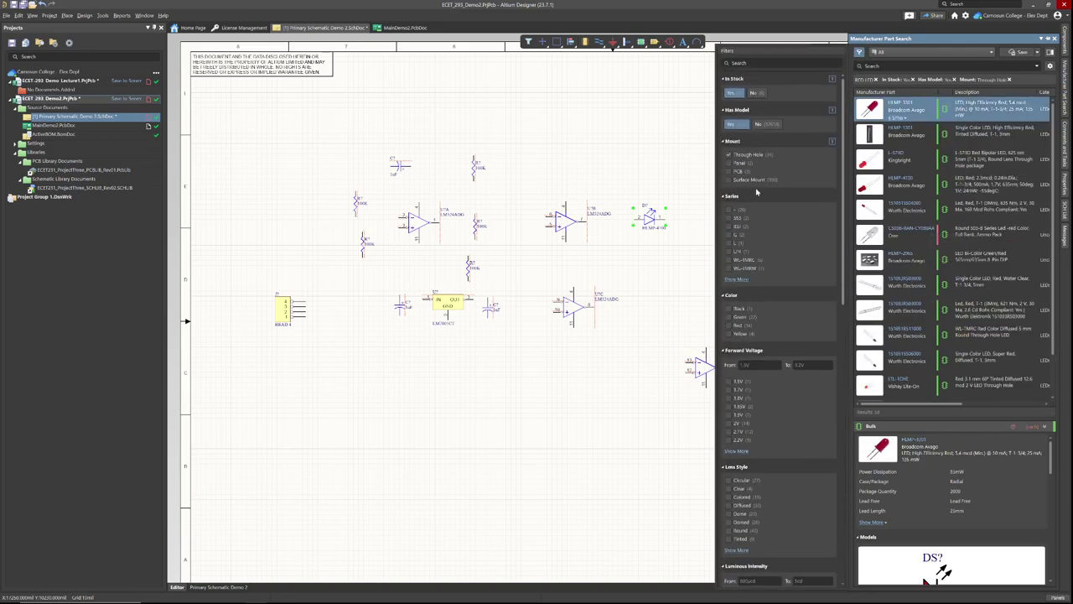
scroll(754, 240, down, 3)
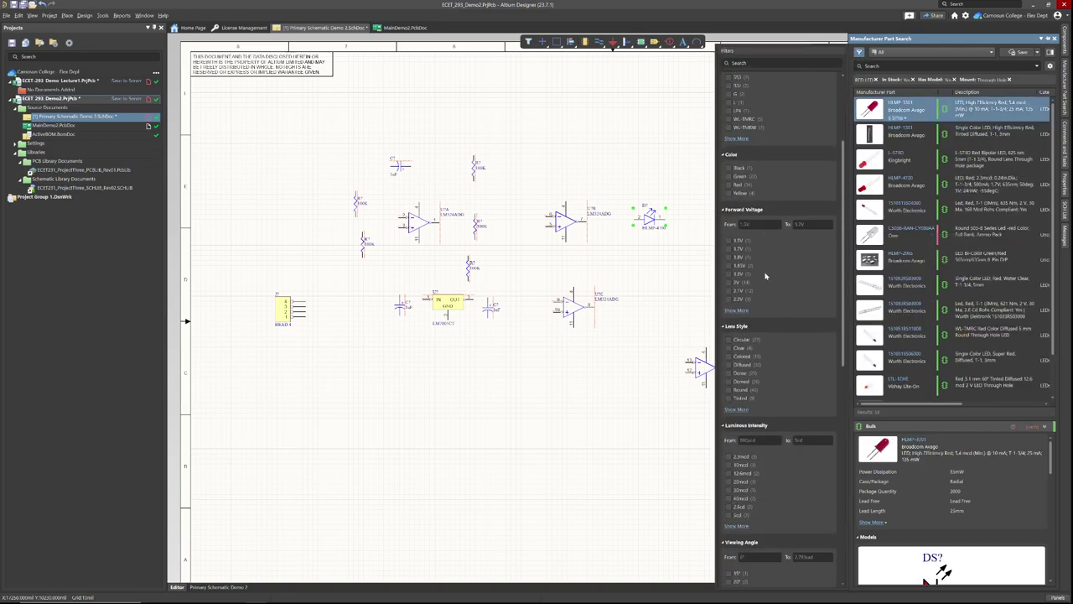
click(729, 177)
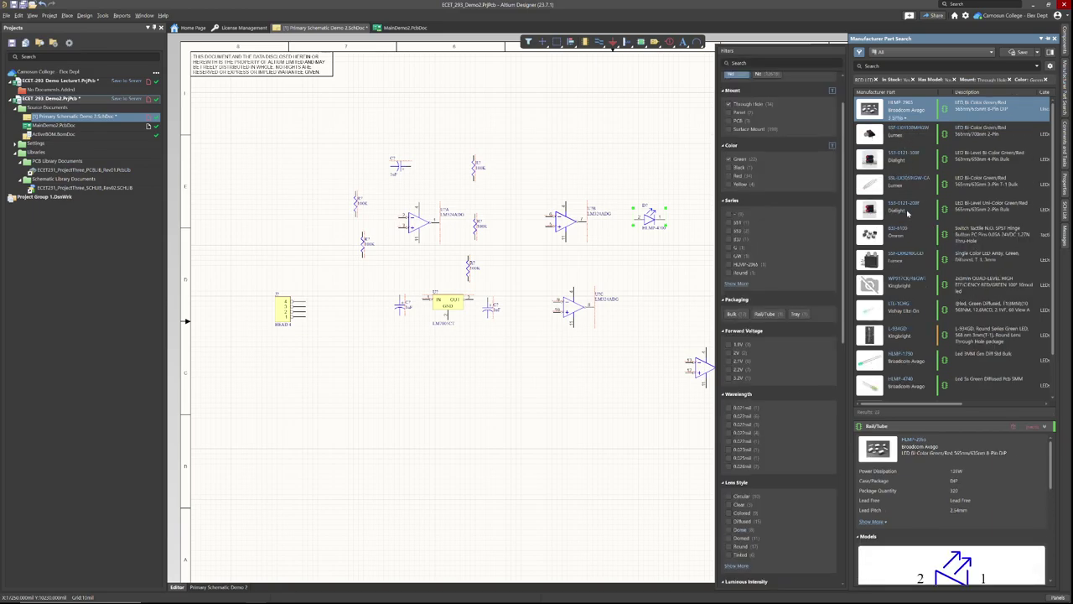
click(936, 72)
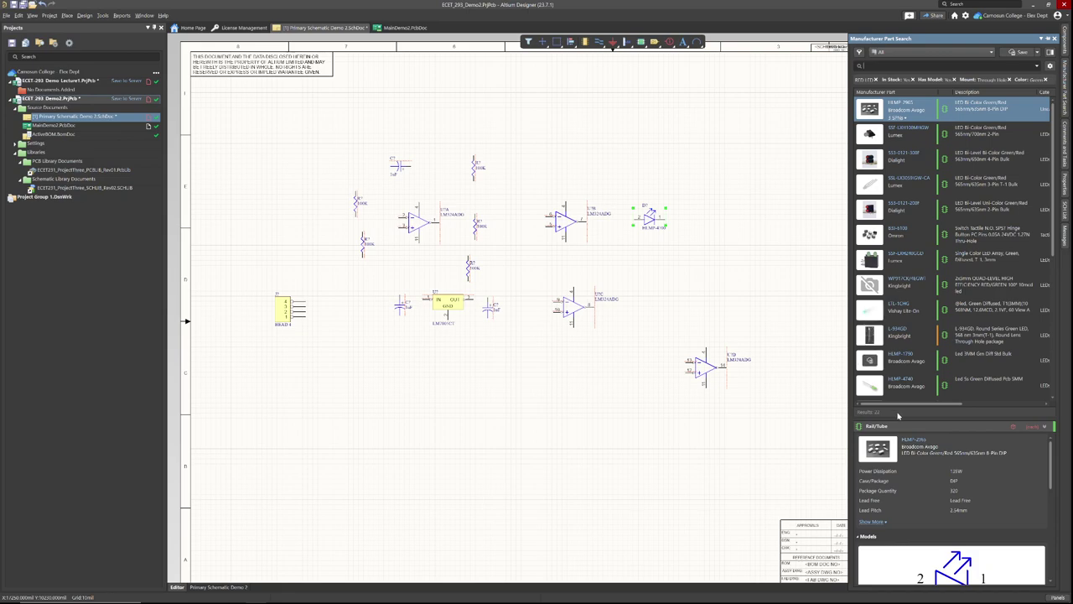
Compare the supplier listings of the green LEDs LTL-1CHG and HLMP-1790 in the manufacturer part search.
click(872, 310)
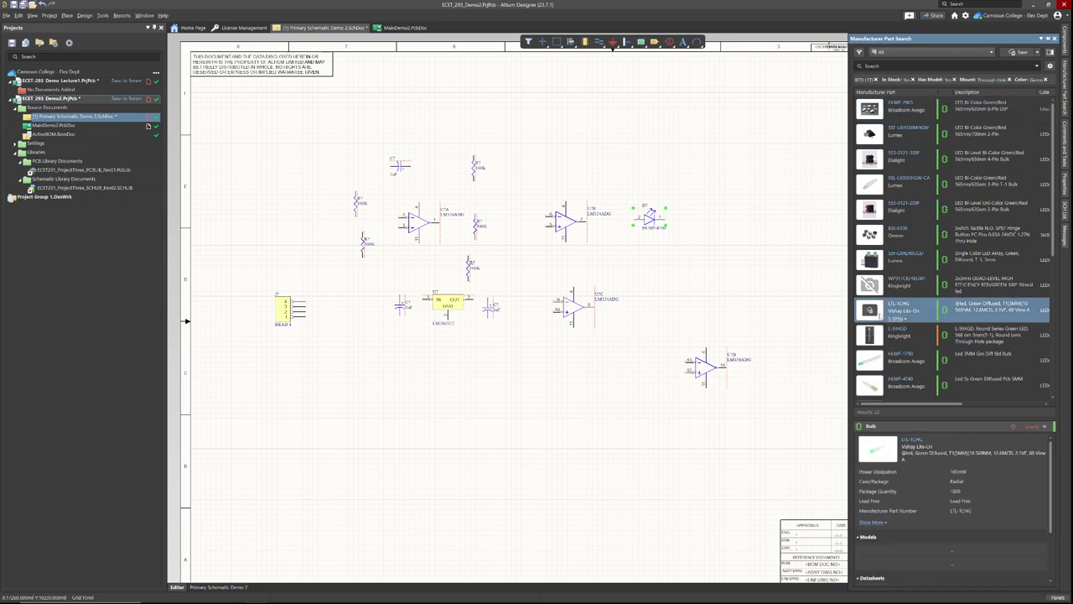
click(898, 323)
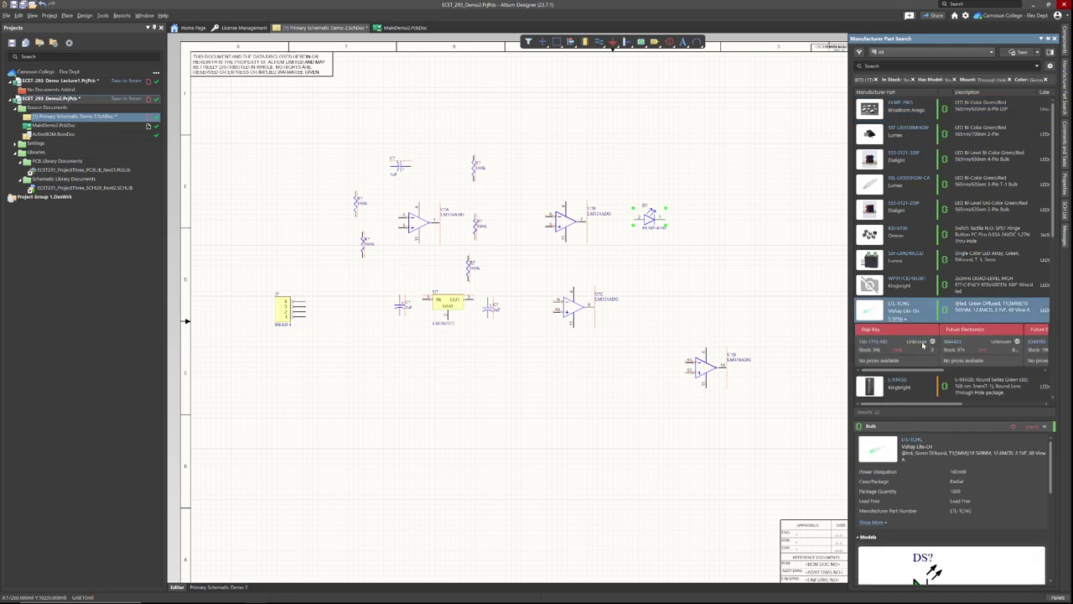
drag(902, 370, 951, 370)
scroll(872, 384, down, 3)
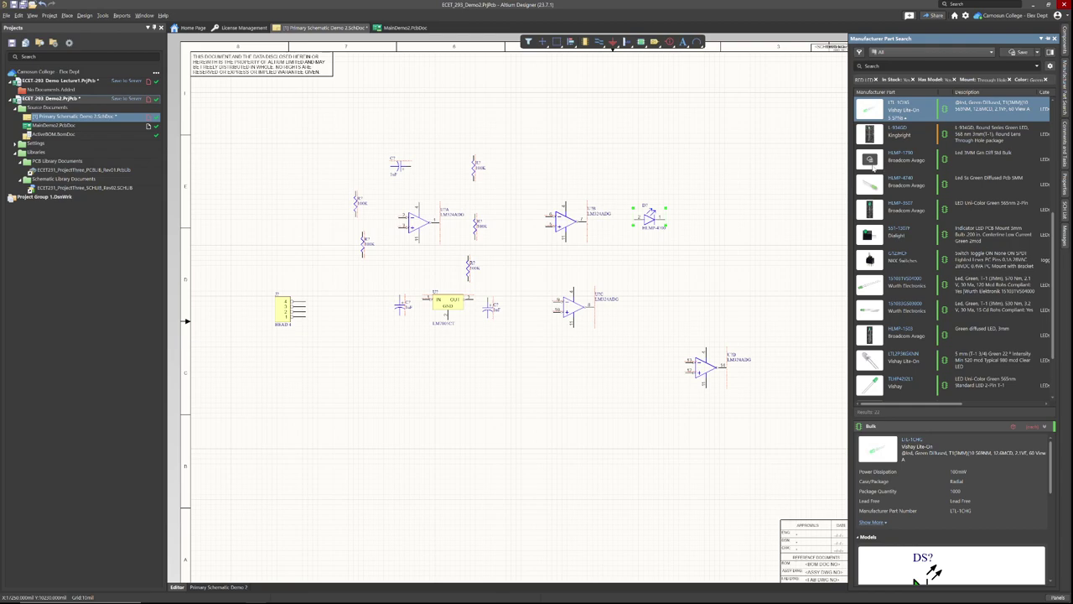
double_click(876, 164)
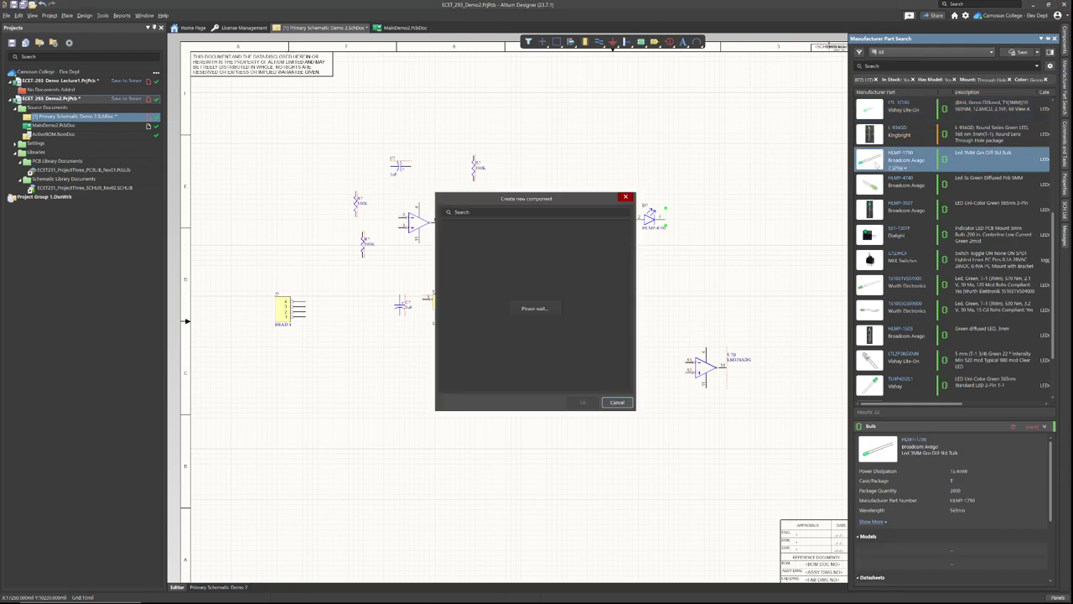
click(627, 197)
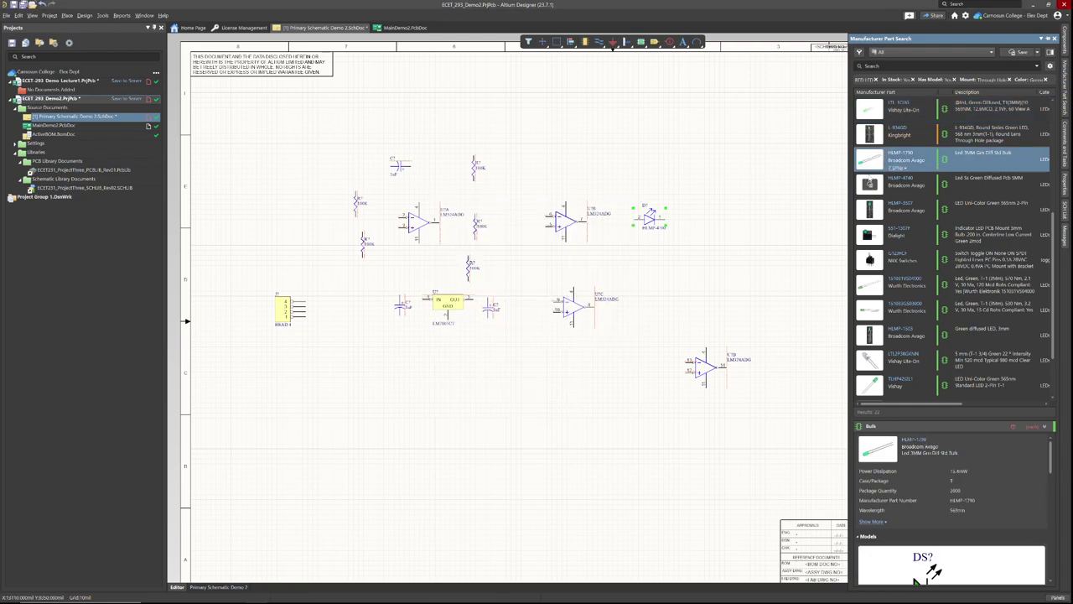
click(903, 171)
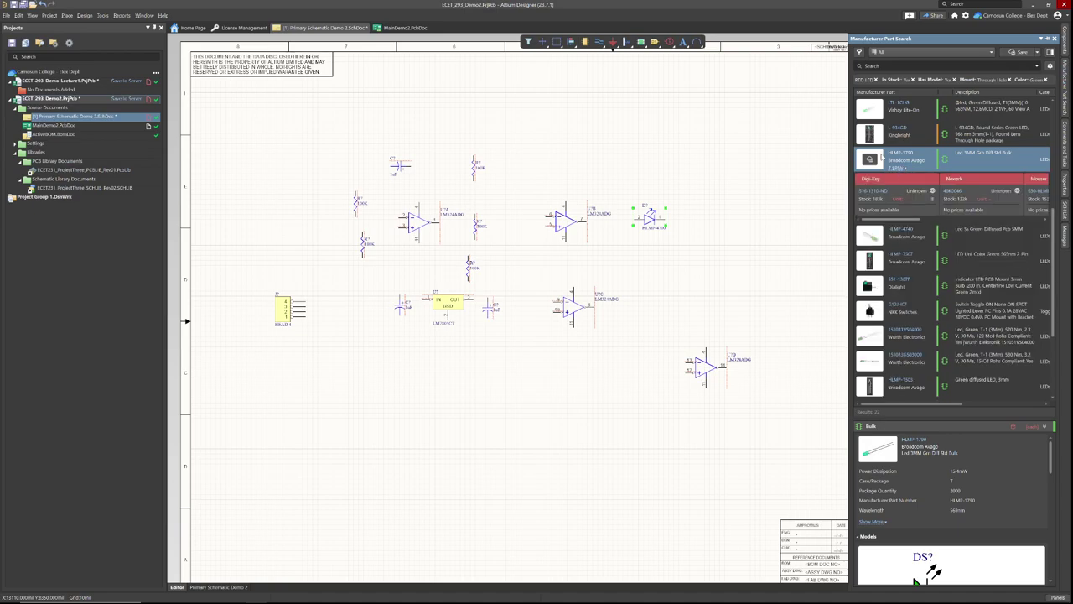
scroll(883, 156, up, 3)
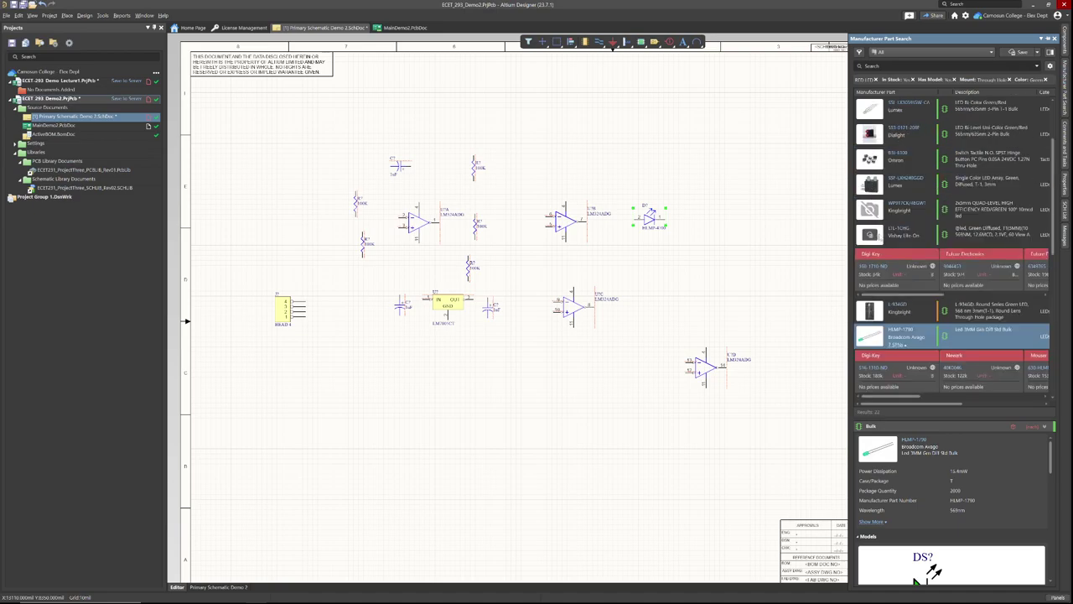
Place the HLMP-1790 LED on the schematic beside op-amp U?C, below the existing LED.
right_click(875, 343)
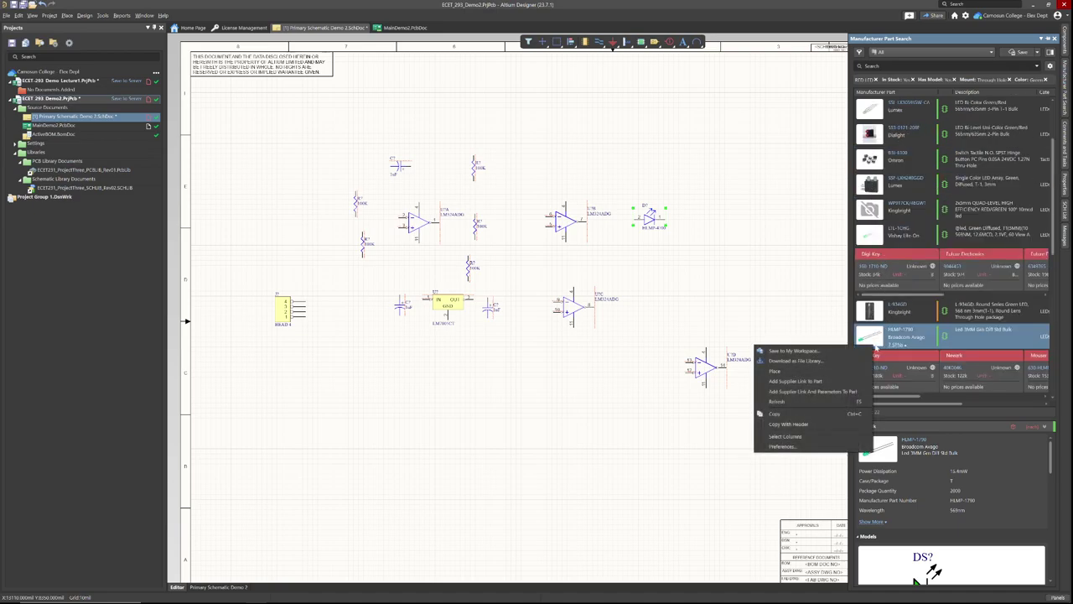
click(822, 372)
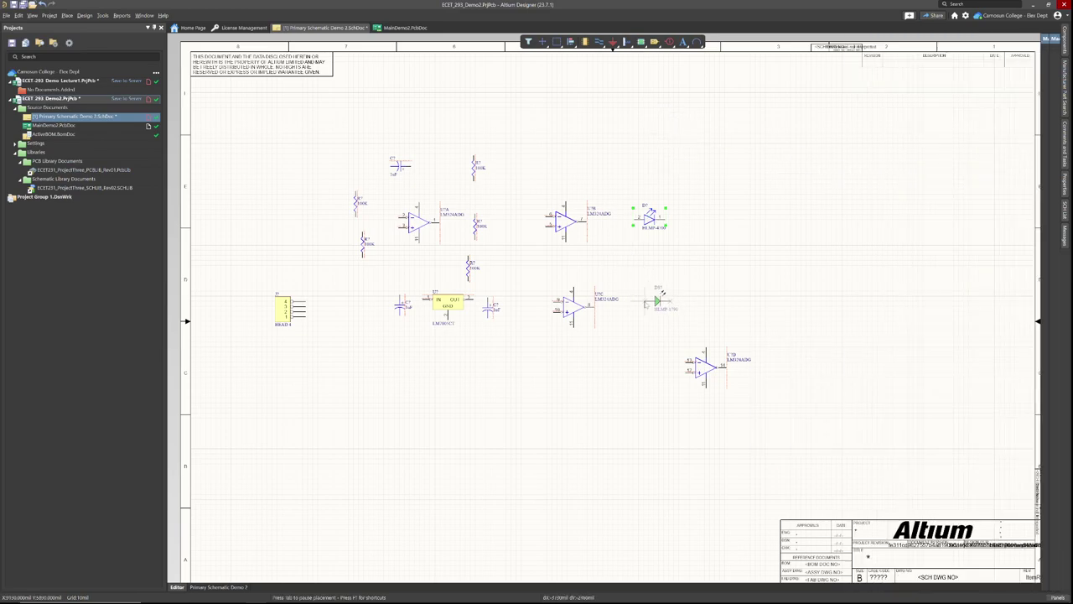
click(655, 309)
right_click(690, 311)
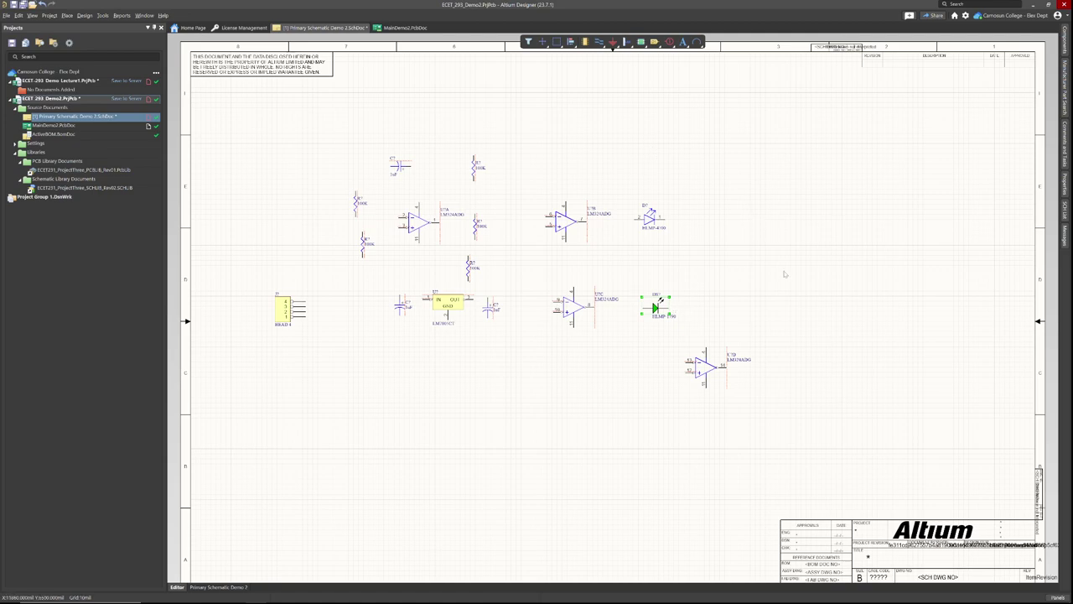
Place a MOSFET-N1 from the project library beside each of the two LEDs and move op-amp U?D lower on the sheet.
click(1066, 55)
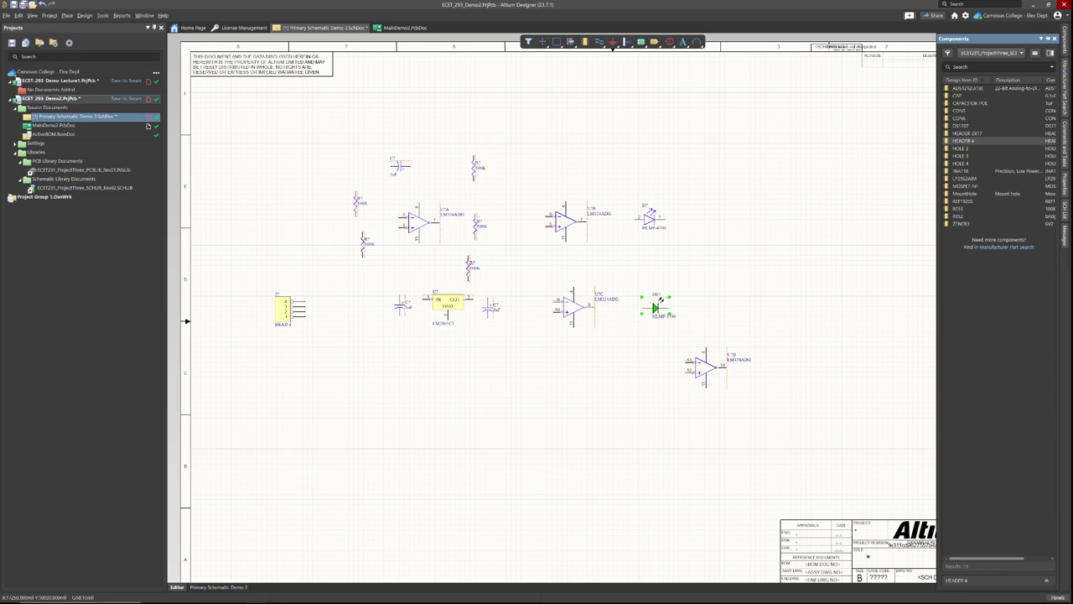
click(974, 186)
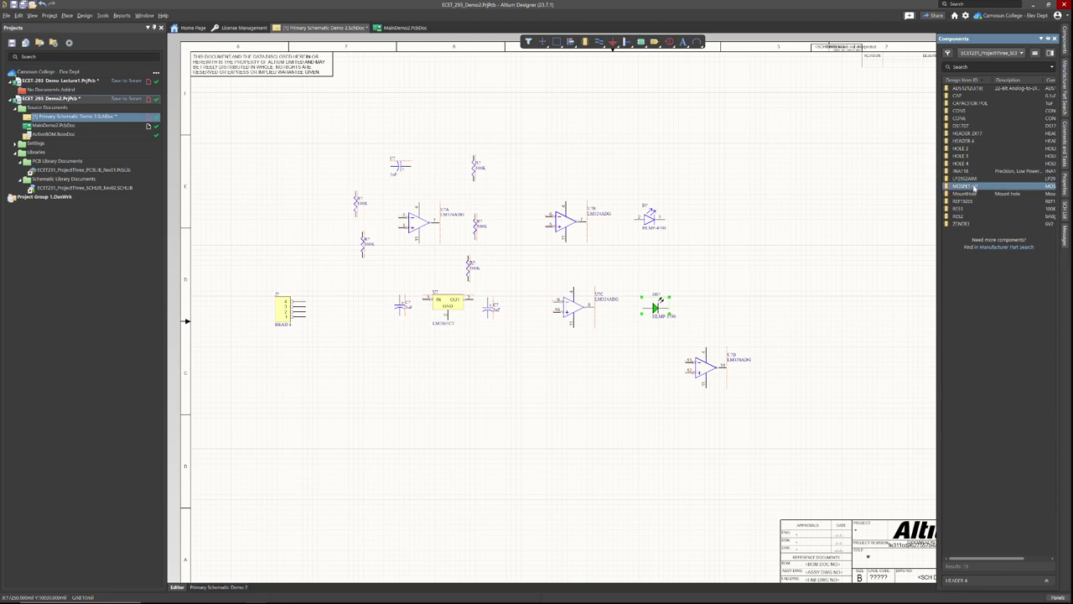
double_click(970, 186)
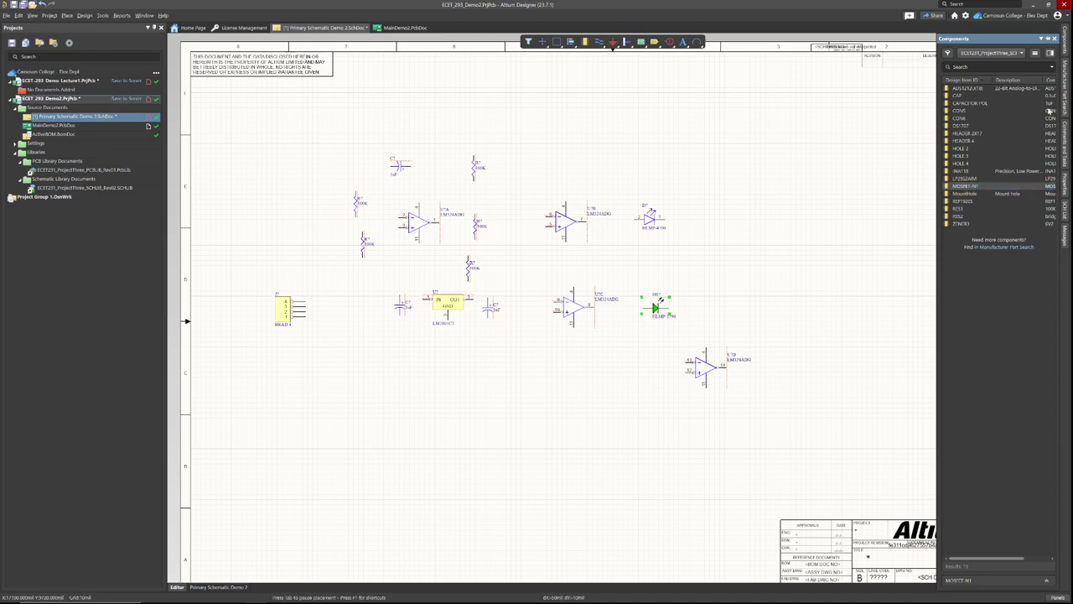
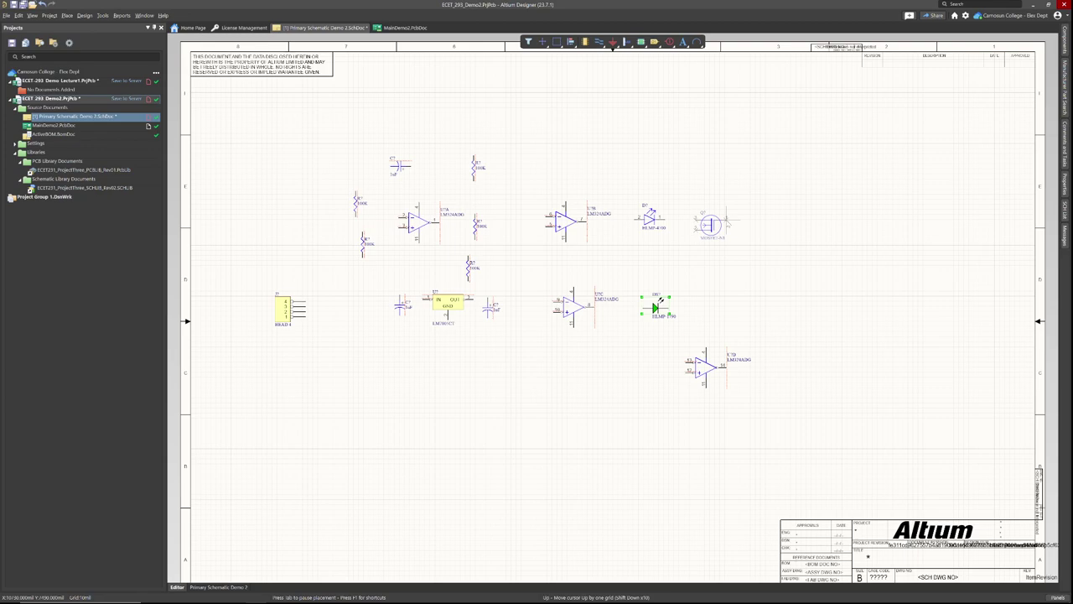
click(710, 225)
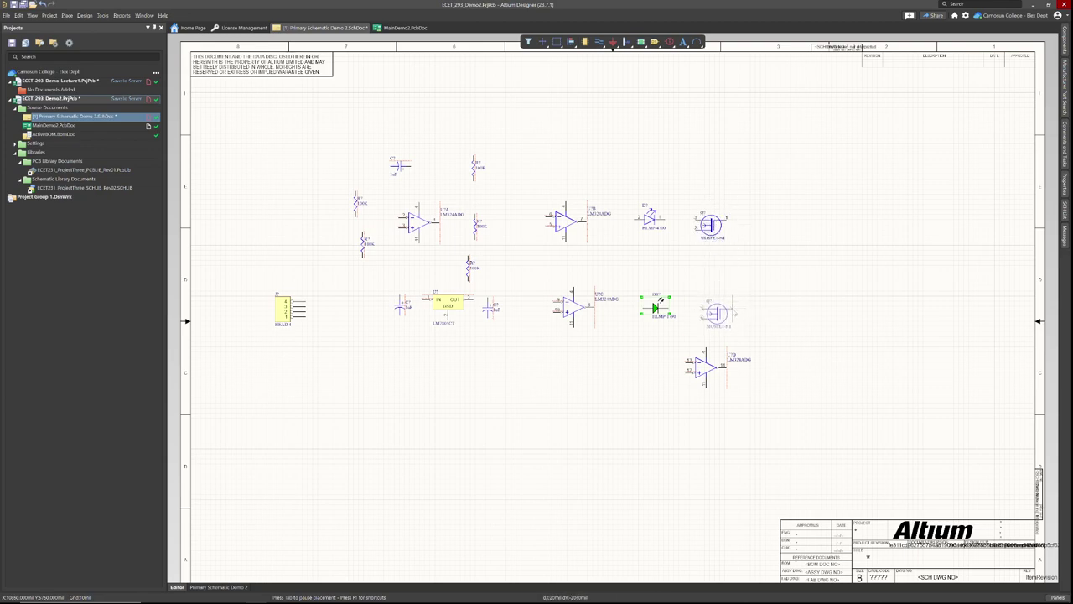
key(Escape)
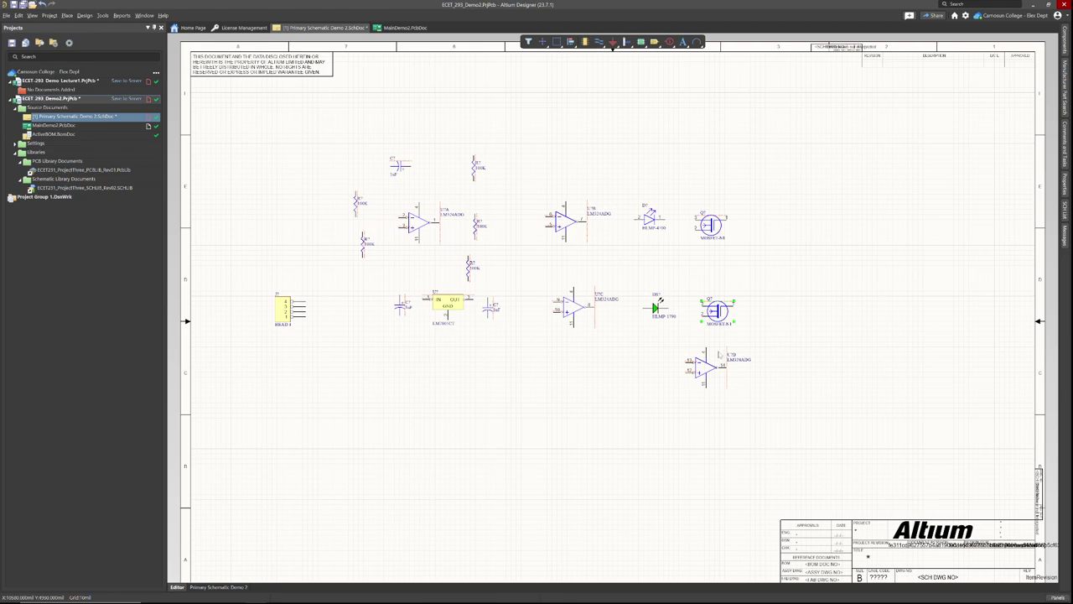
drag(704, 366, 671, 416)
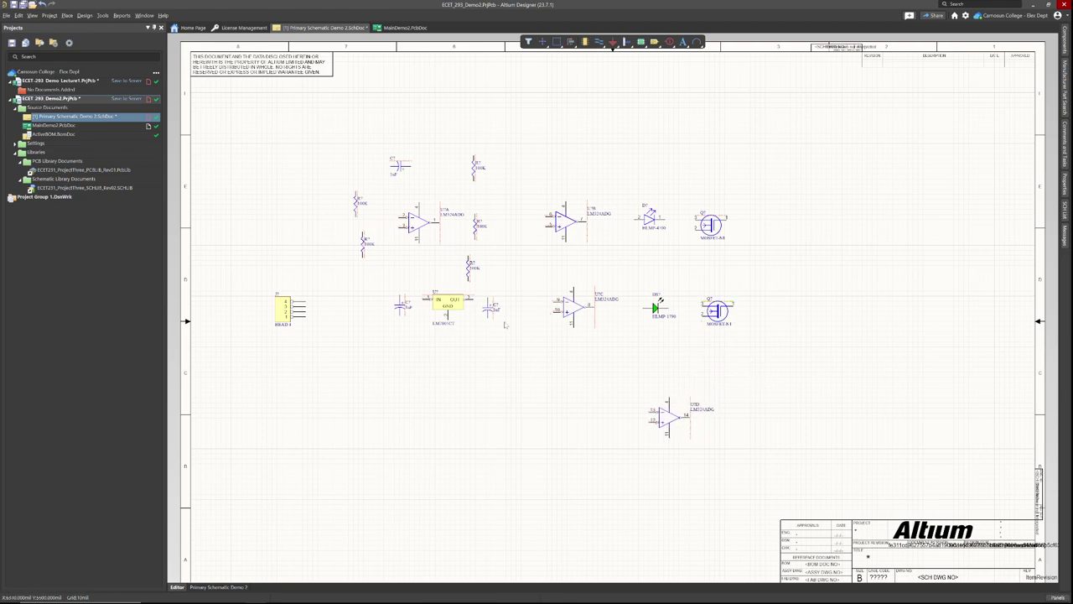
Place five GND power ports: near the header, below both regulator capacitors, below the regulator, and beside op-amp U?D.
click(613, 41)
click(323, 366)
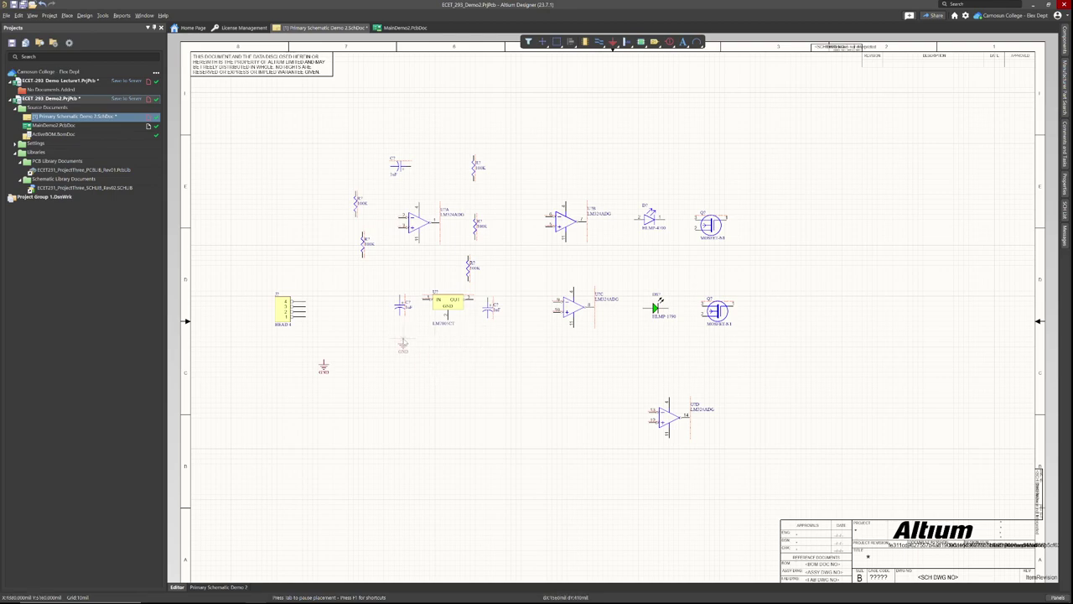
click(400, 336)
click(449, 339)
click(487, 339)
click(647, 436)
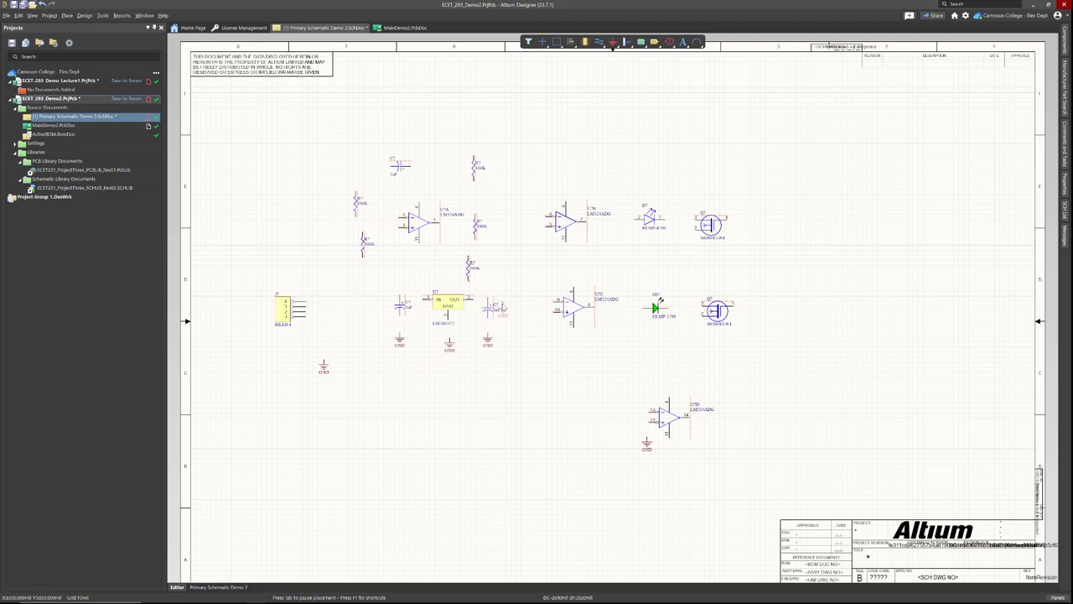
right_click(616, 52)
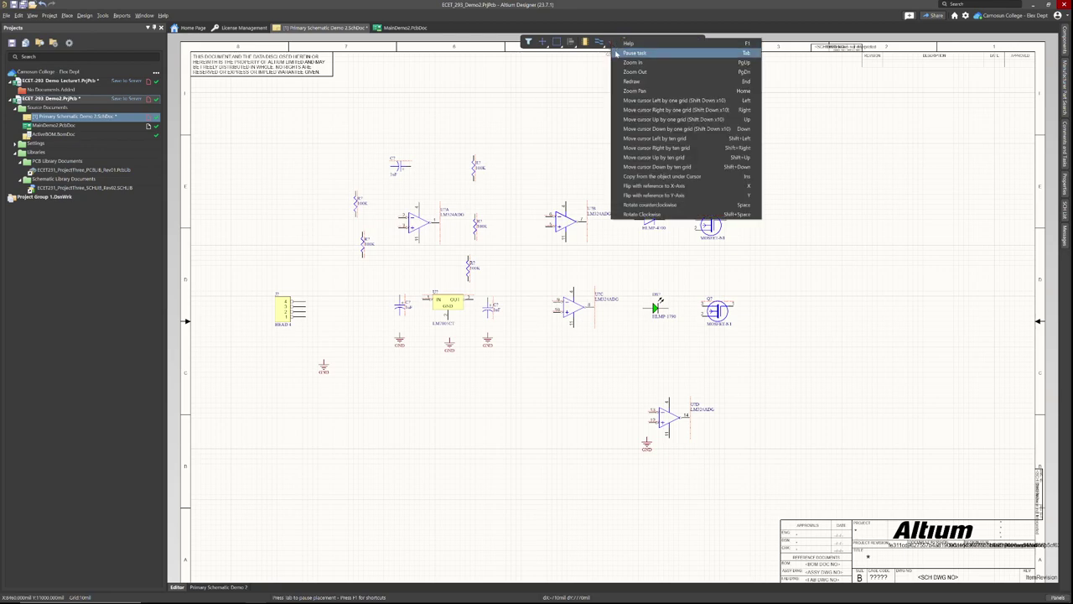
key(Escape)
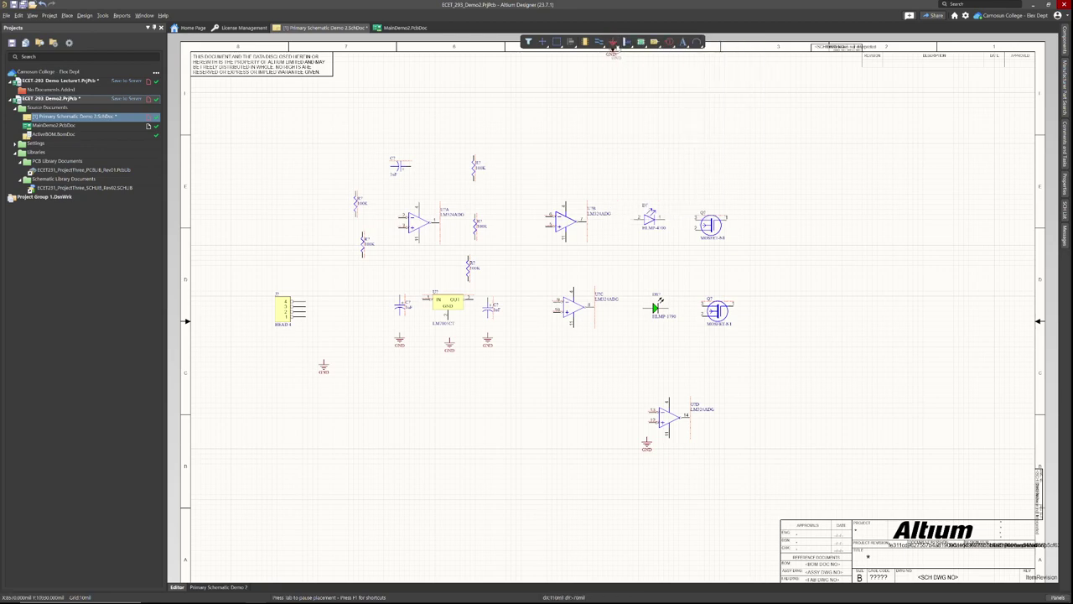
right_click(612, 80)
key(Escape)
drag(650, 79, 602, 59)
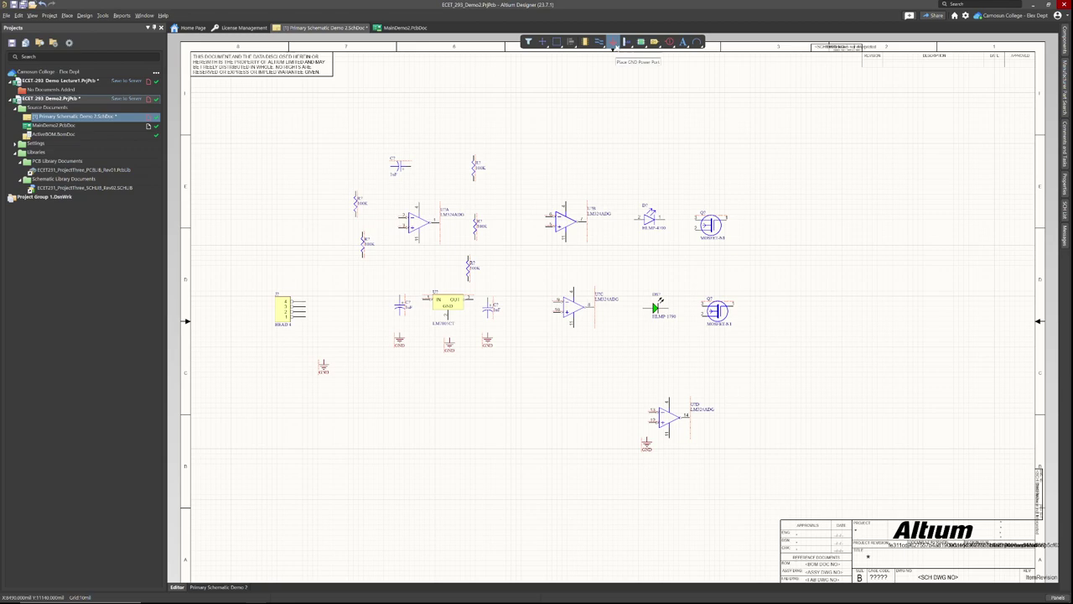
Place +5 power ports at the regulator output, above the left 100K resistor, above op-amp U?A, and above the upper right 100K resistor.
click(613, 46)
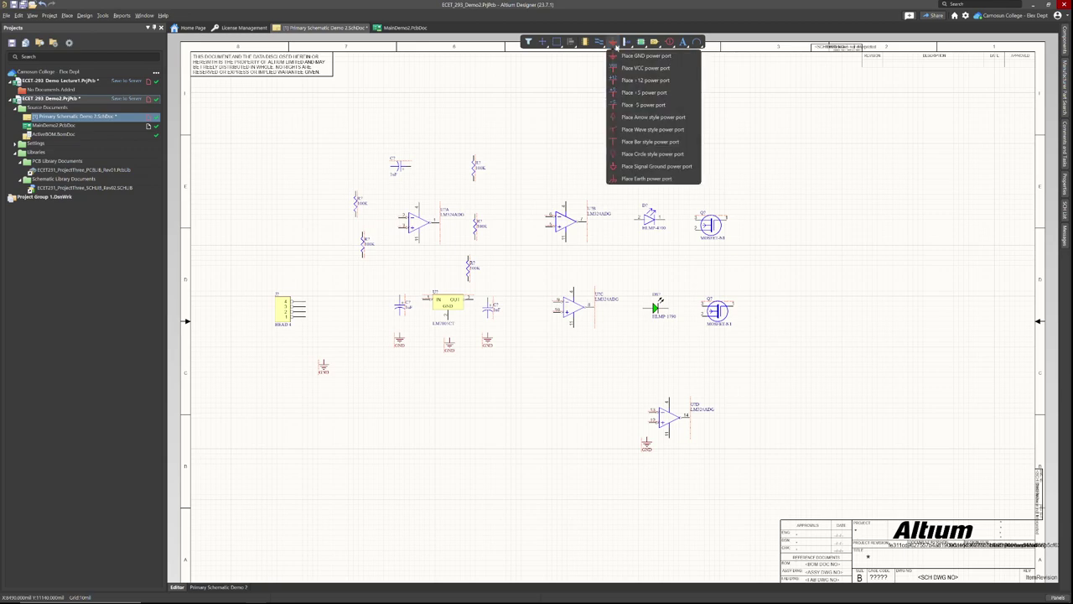
click(644, 92)
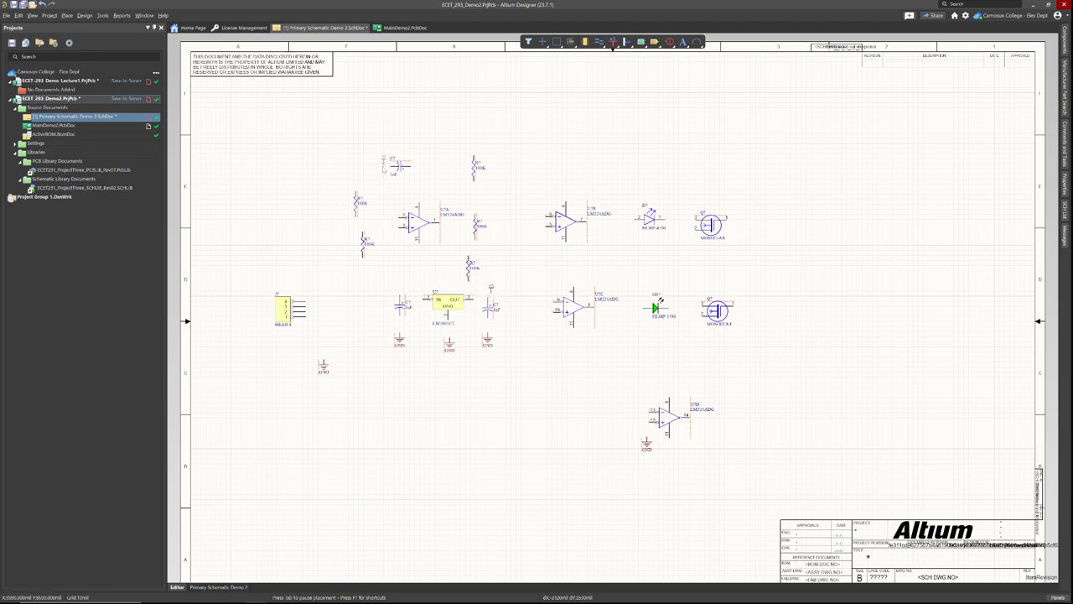
click(356, 166)
click(419, 154)
click(473, 149)
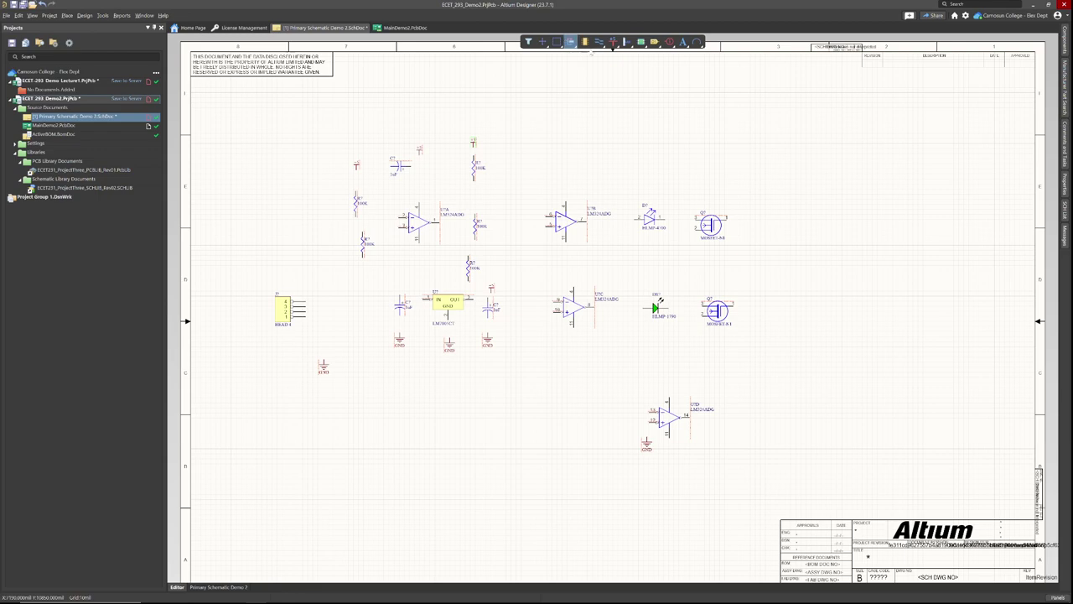
Wire the header to the regulator input and its capacitor, and the regulator output to its capacitor and +5 port.
click(599, 41)
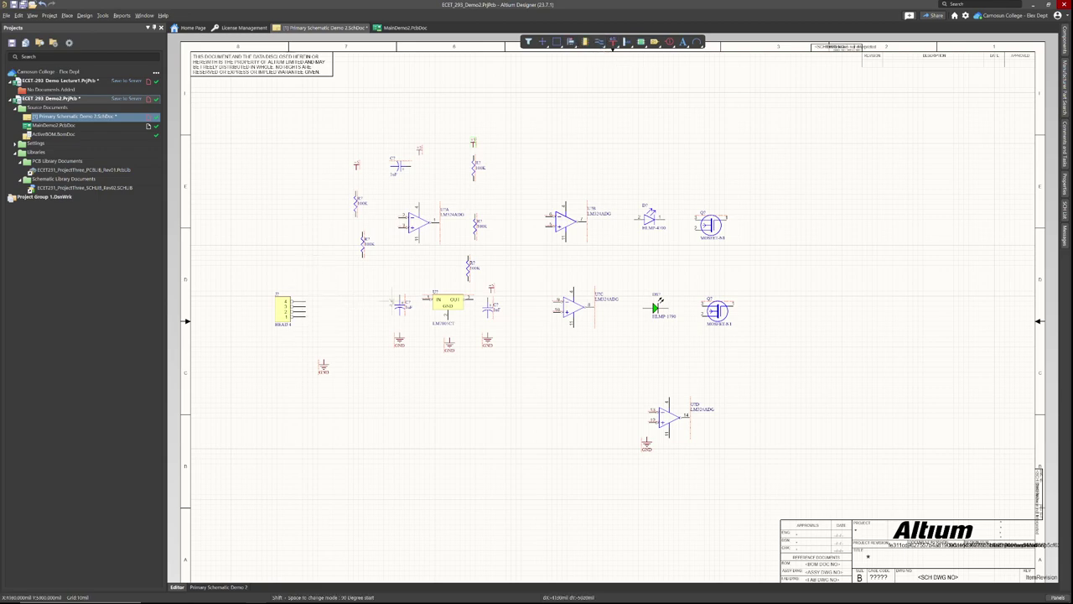
click(423, 299)
key(space)
click(400, 295)
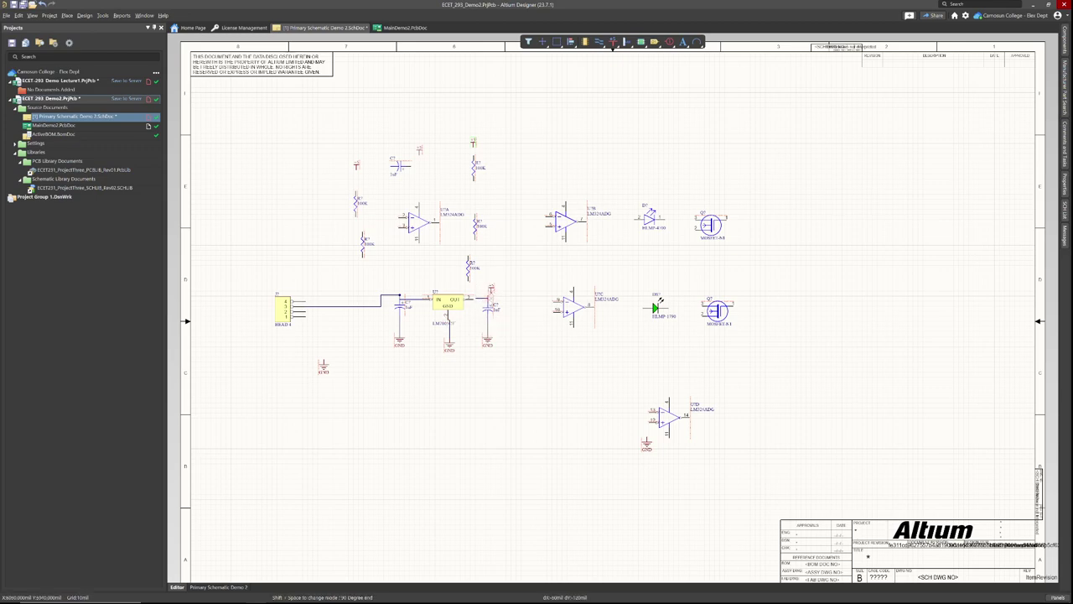
key(space)
key(space)
click(479, 308)
Wire the header's two ground pins to the GND port below it.
click(323, 352)
key(space)
click(307, 315)
key(space)
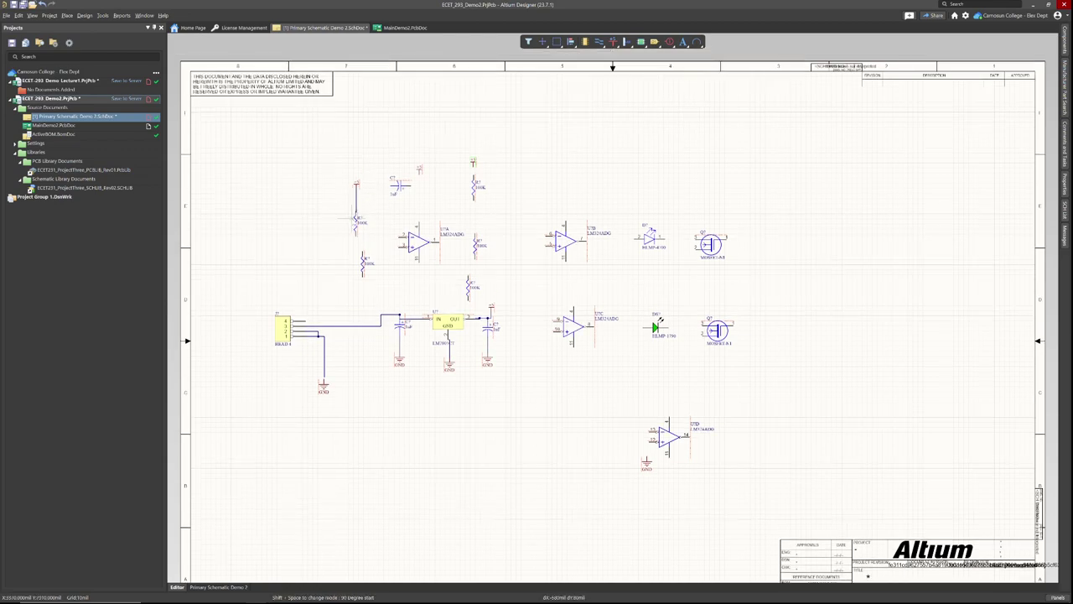
Wire the left +5 port and the two left 100K resistors in series, and connect the resistors' junction to op-amp U?A pin 3.
ctrl+scroll(358, 202, up, 4)
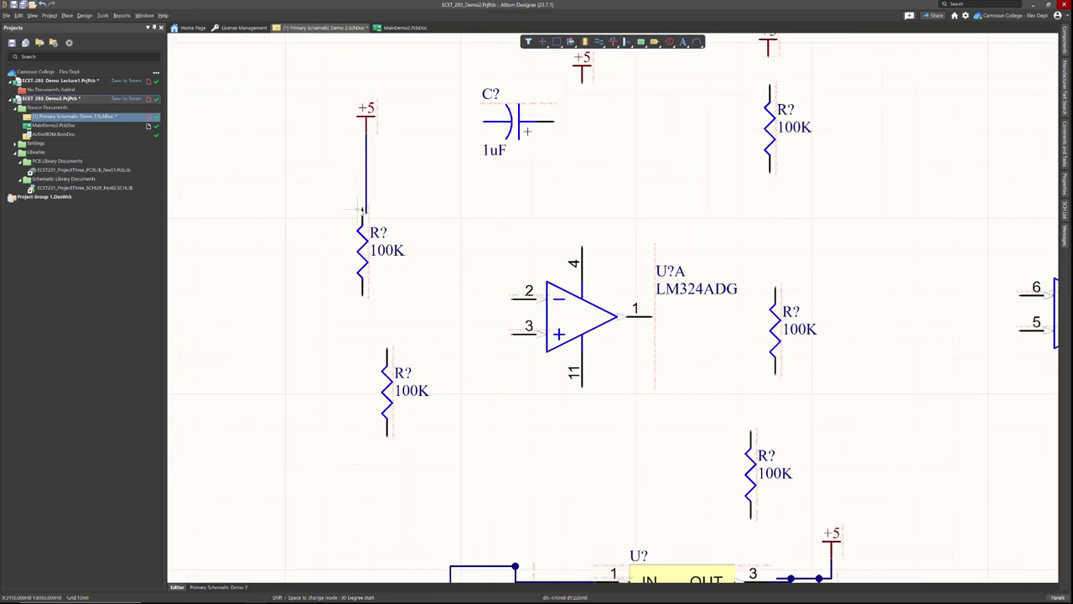
click(365, 191)
click(387, 348)
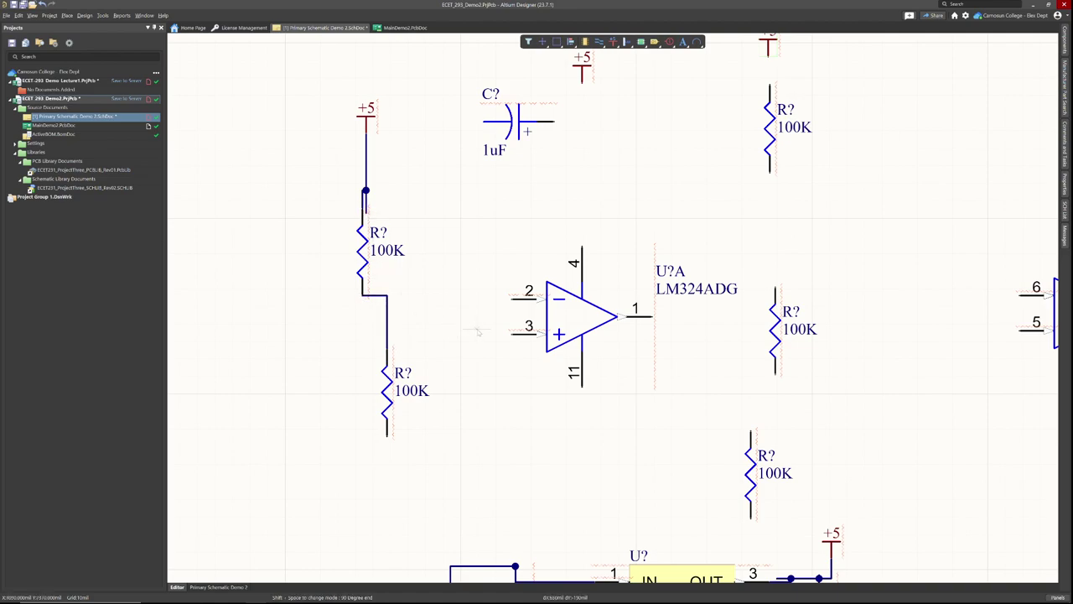
click(511, 333)
click(387, 333)
Wire op-amp U?A's pin 2 to output pin 1, and its supply pin 4 to the +5 port and the 1uF capacitor.
click(508, 297)
click(507, 217)
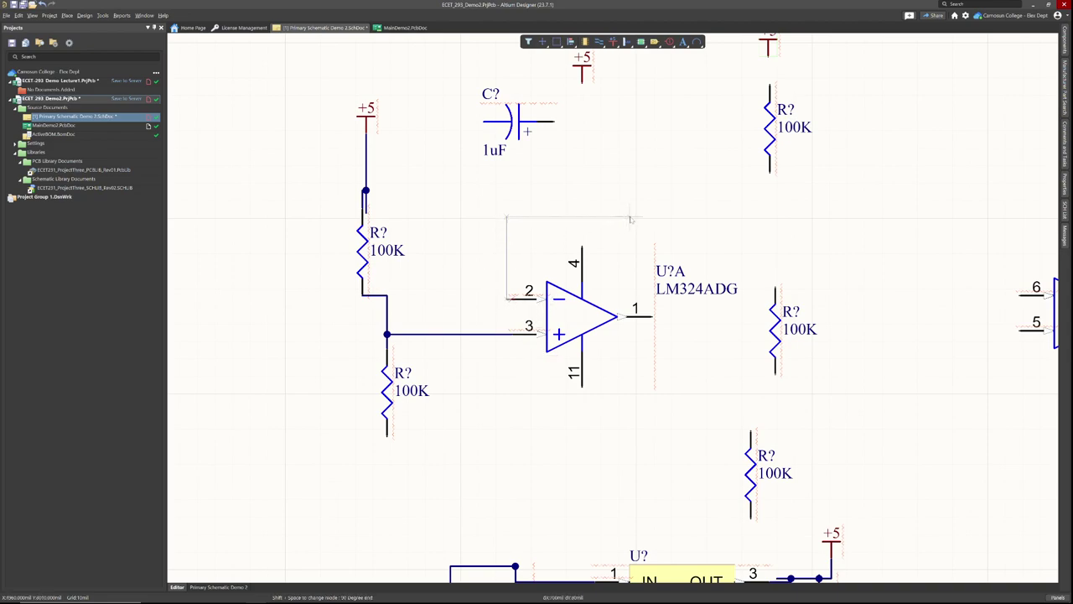
click(582, 246)
click(553, 120)
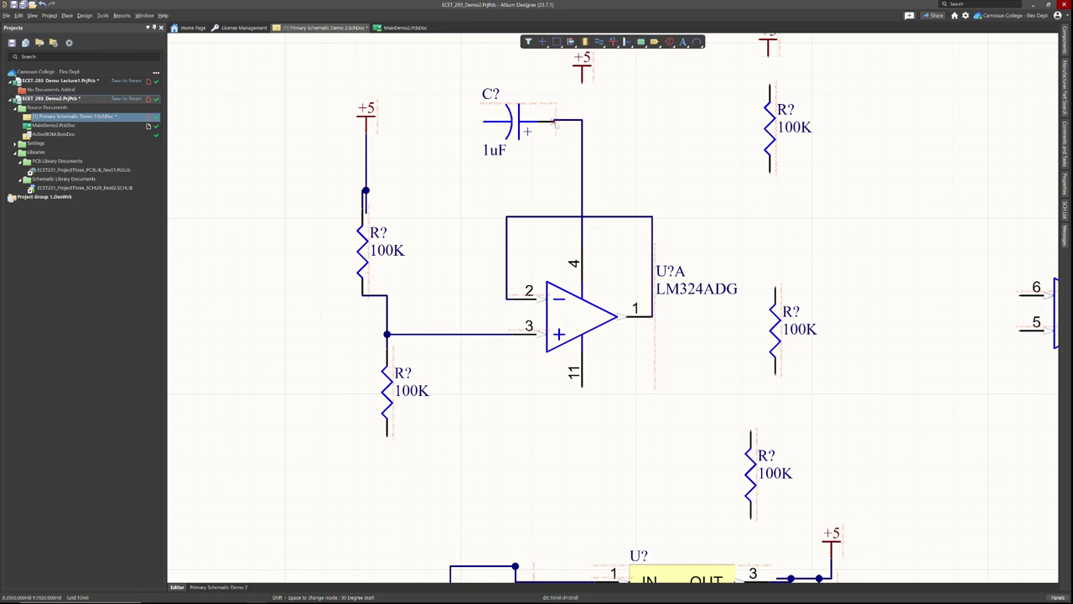
click(582, 120)
Wire the remaining +5 port to the top of the 100K resistor beneath it.
scroll(621, 159, up, 3)
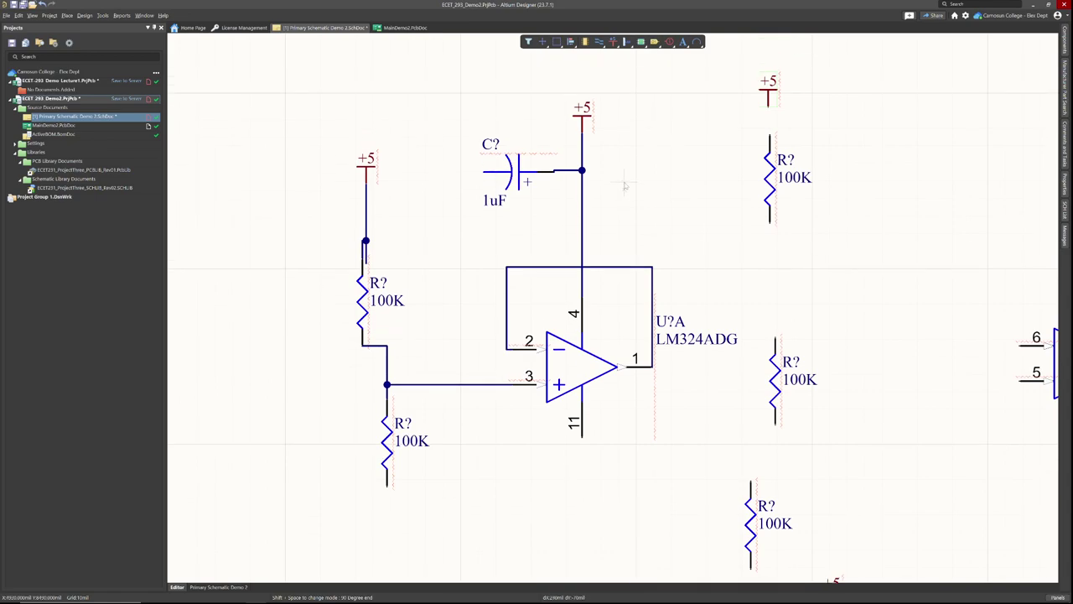
scroll(625, 186, up, 1)
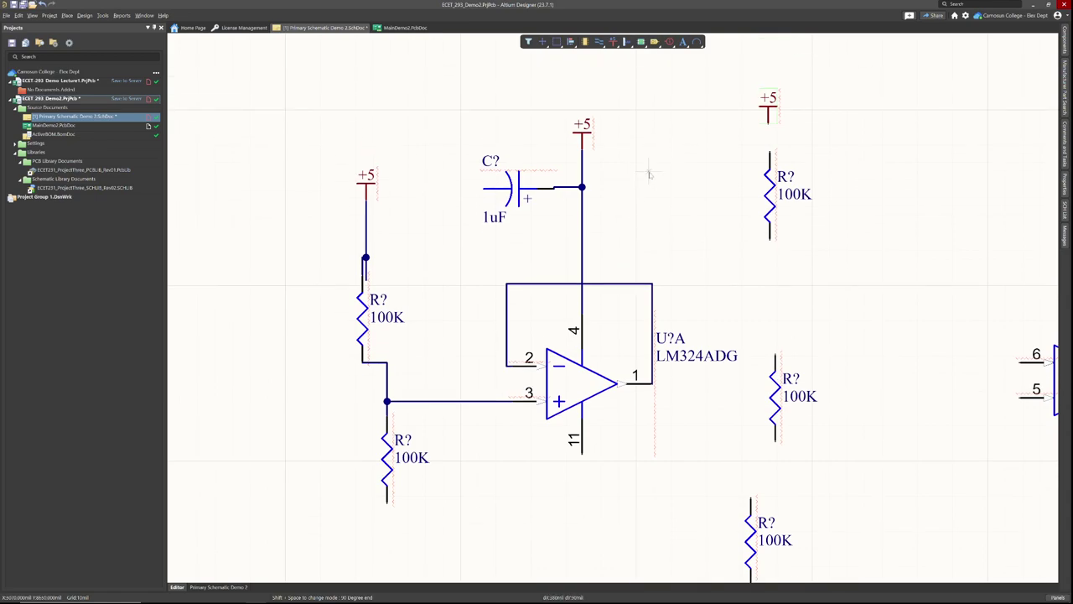
scroll(647, 173, up, 1)
click(769, 168)
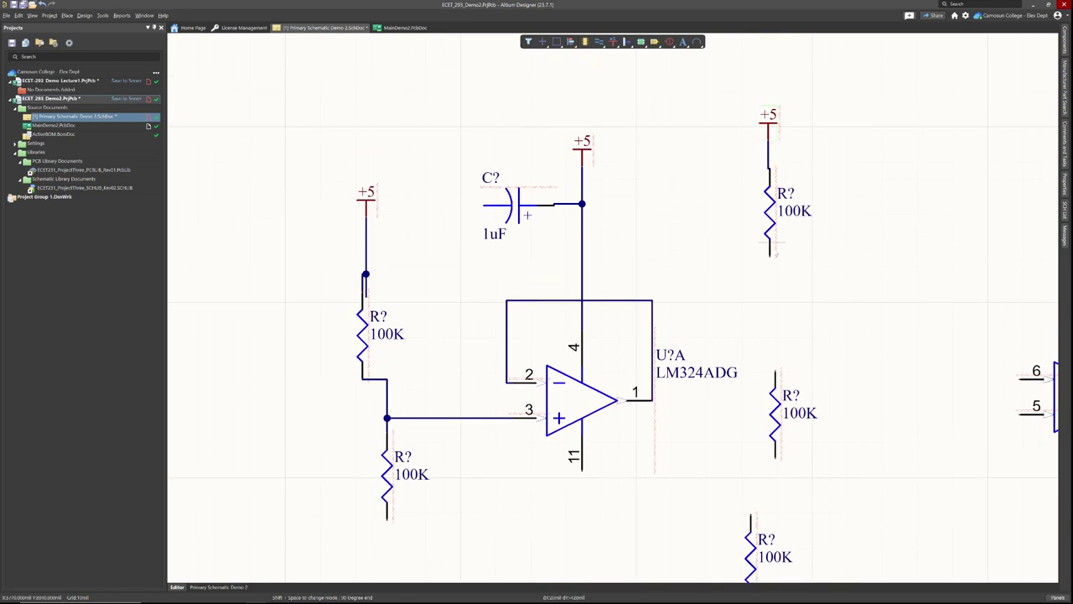
Wire the bottom of the 100K resistor under the right +5 port to the top of the 100K resistor beneath it.
click(773, 258)
click(774, 371)
scroll(834, 382, down, 2)
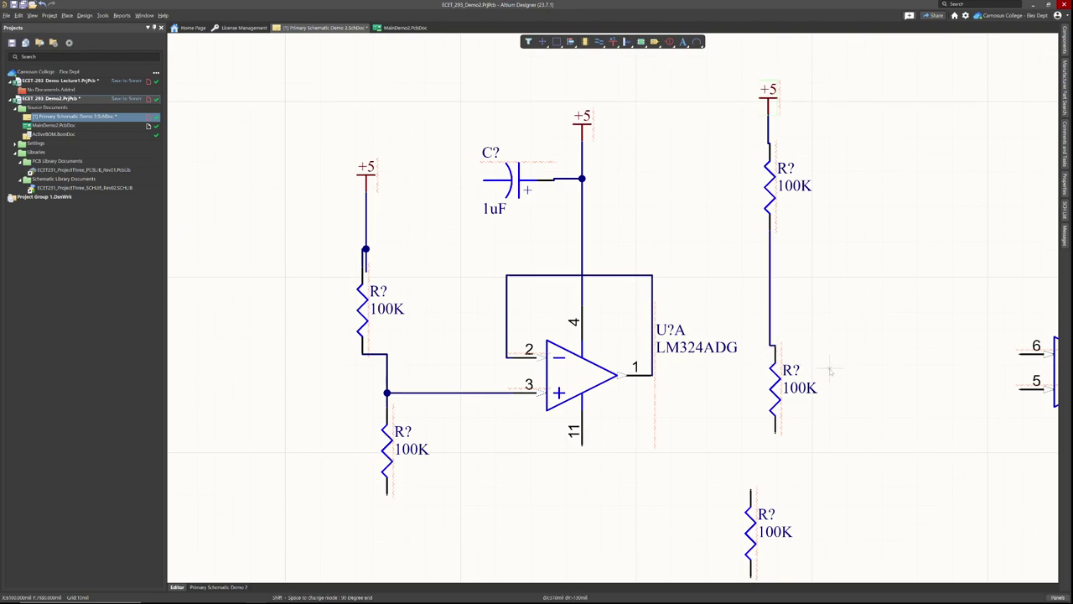
Wire op-amp U?A's output pin 1 to the junction between the upper two 100K resistors.
scroll(831, 373, down, 4)
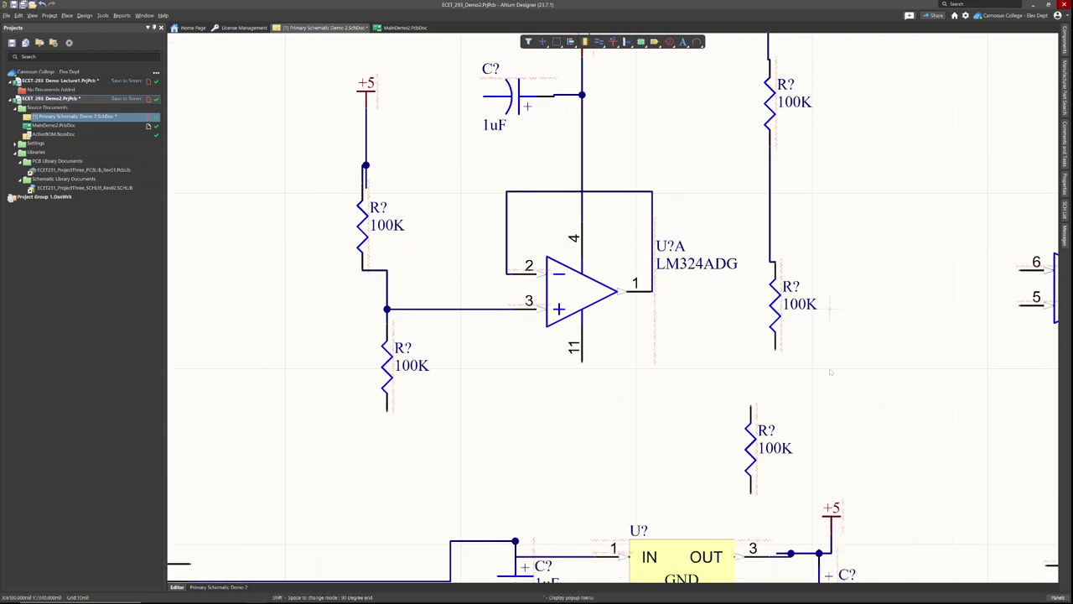
click(653, 291)
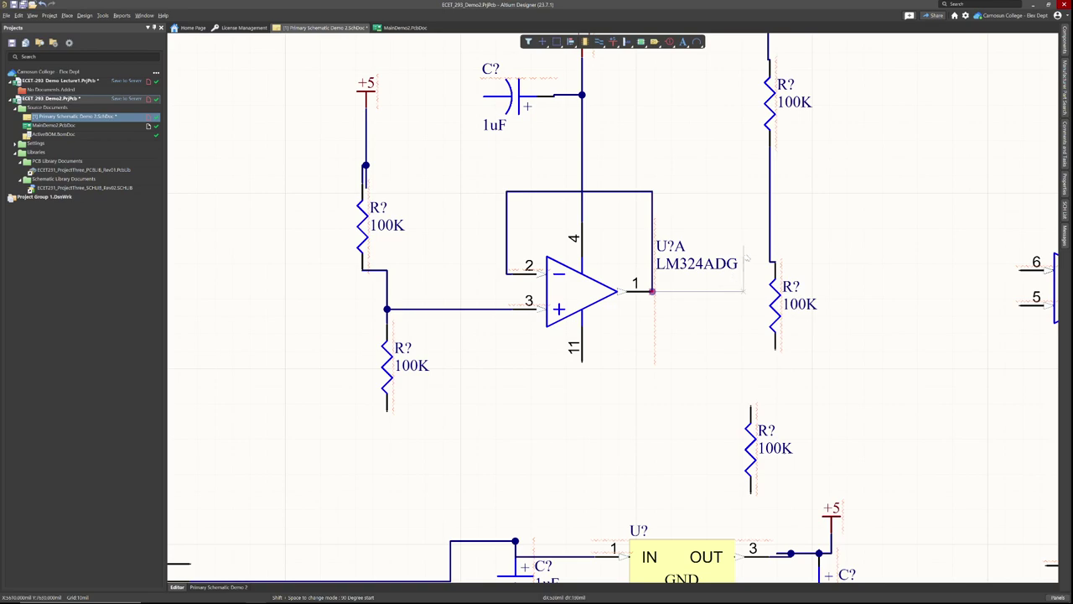
click(770, 253)
Wire the bottom of the middle 100K resistor to the top of the lowest 100K resistor in the divider.
scroll(824, 364, down, 2)
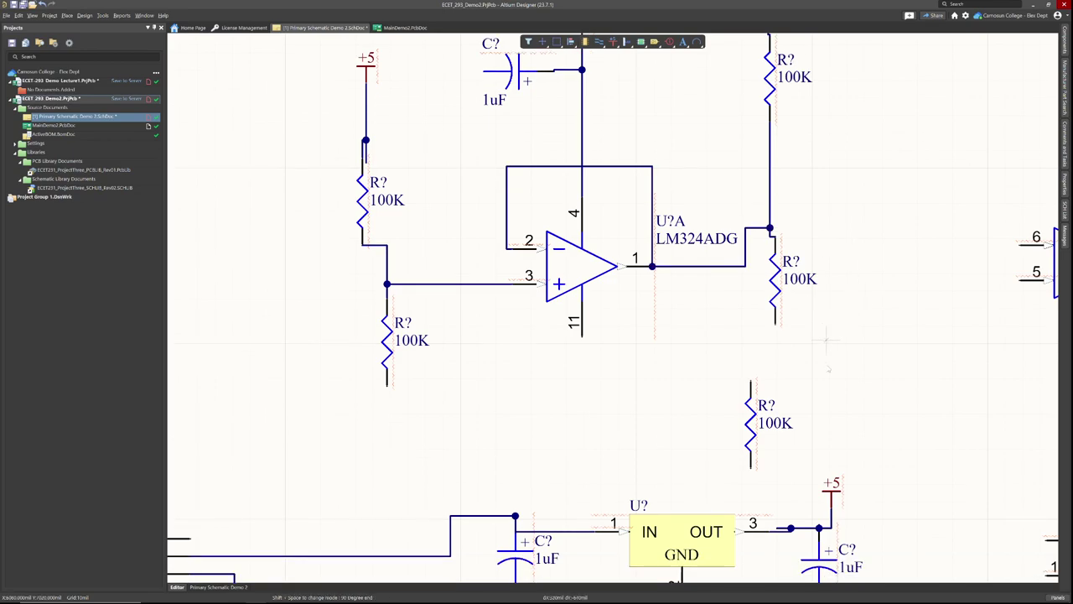
click(776, 317)
click(751, 371)
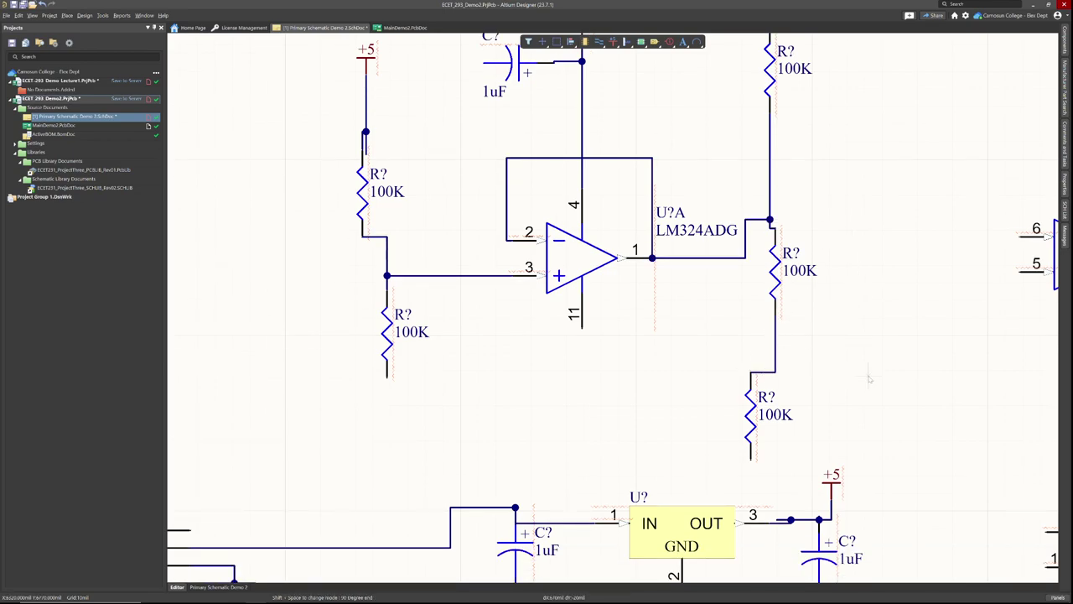
Wire op-amp U?B's pin 5 to the junction above the middle 100K resistor.
scroll(872, 375, down, 1)
shift+scroll(875, 376, right, 4)
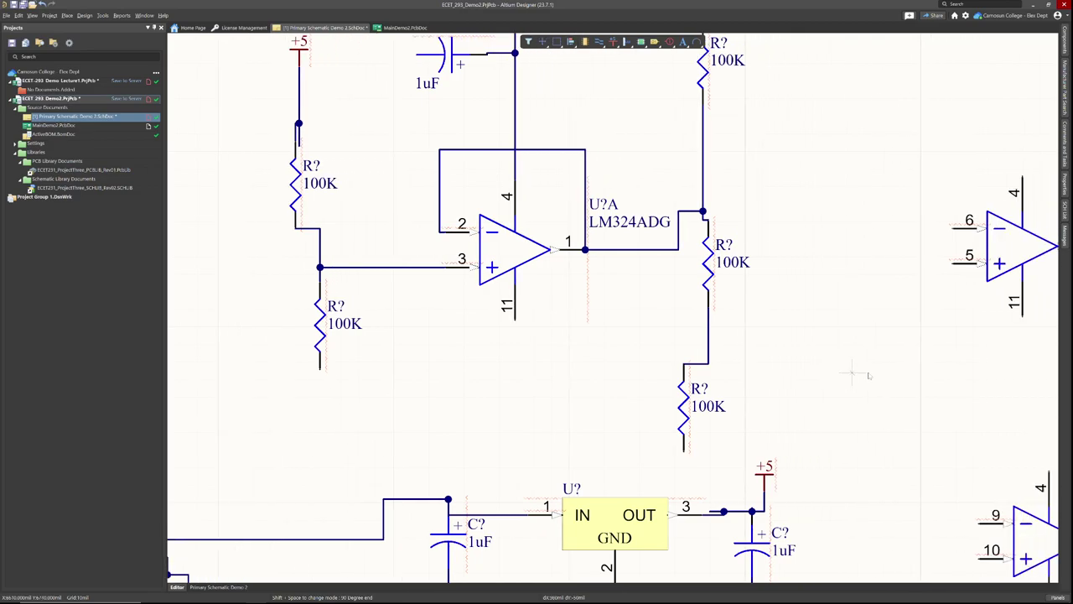
shift+scroll(785, 378, right, 4)
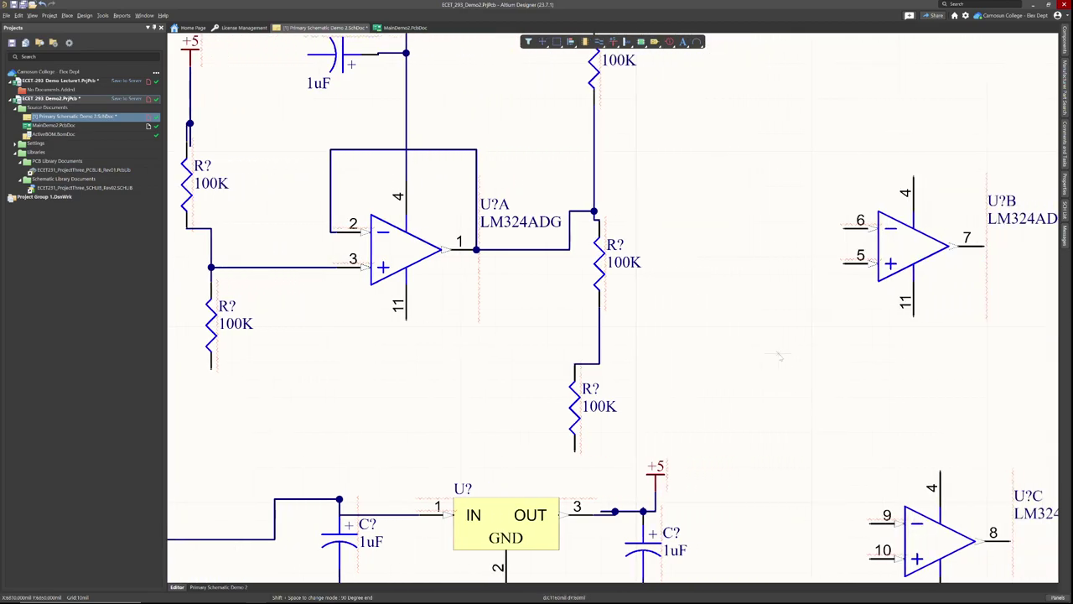
shift+scroll(754, 353, right, 3)
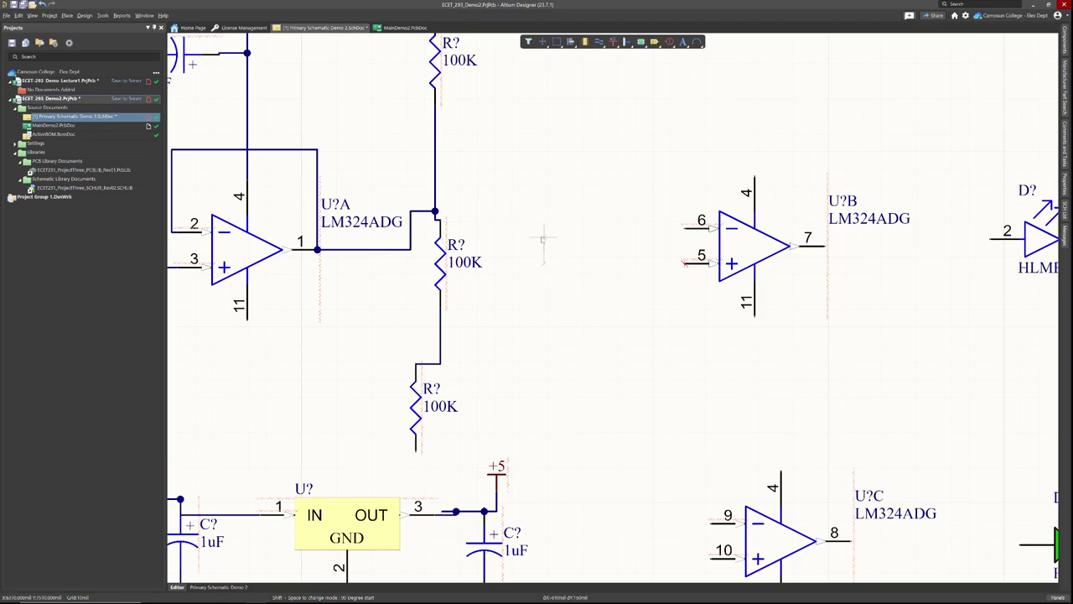
click(506, 212)
click(434, 211)
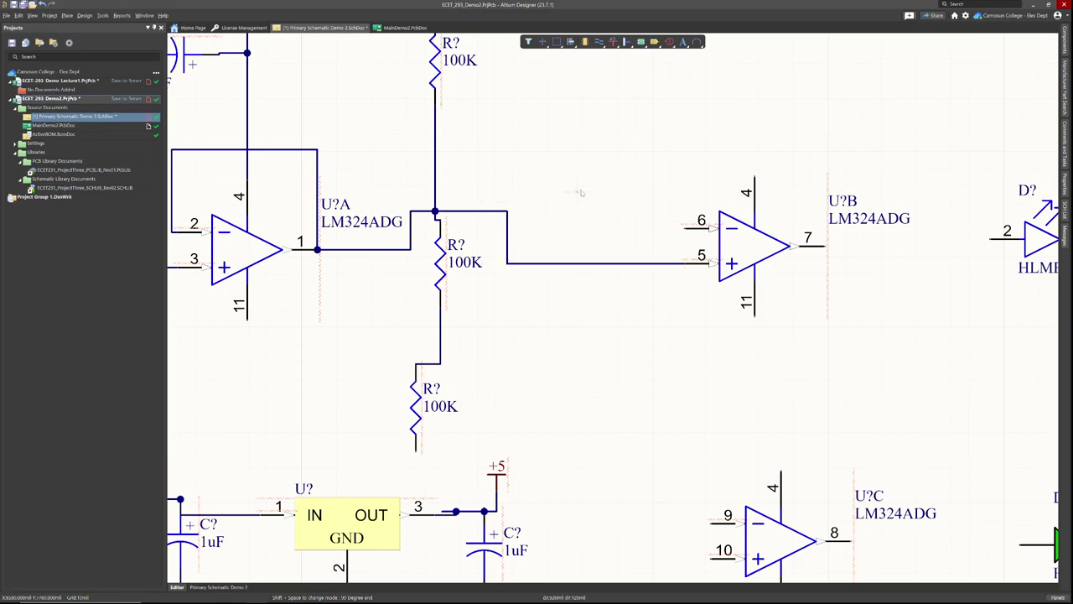
Wire op-amp U?B's pin 6 to the vertical wire between the upper and middle 100K resistors.
scroll(613, 192, up, 2)
scroll(615, 196, up, 1)
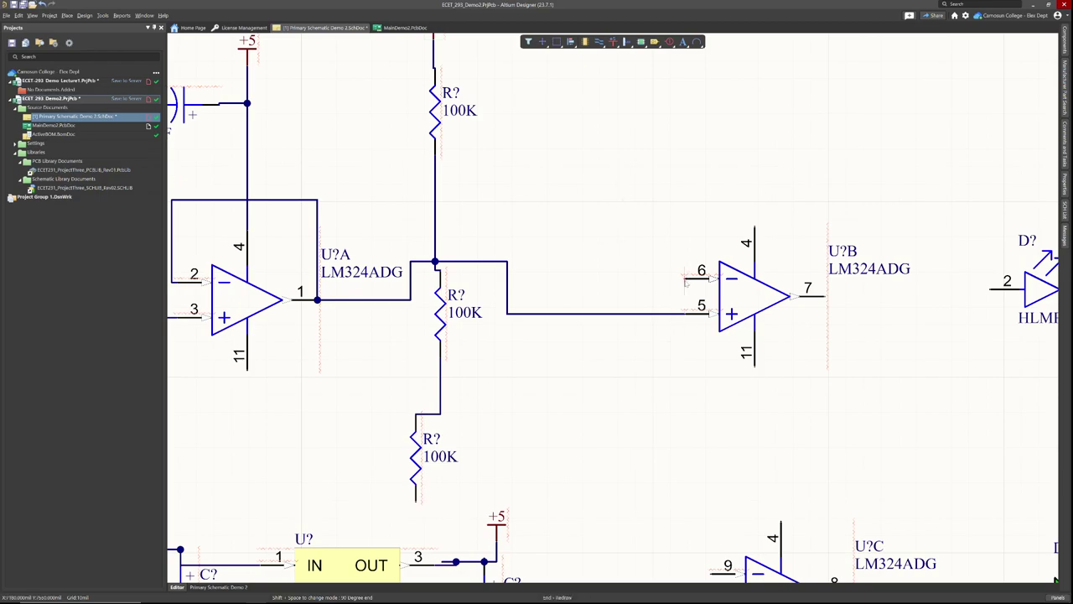
click(583, 189)
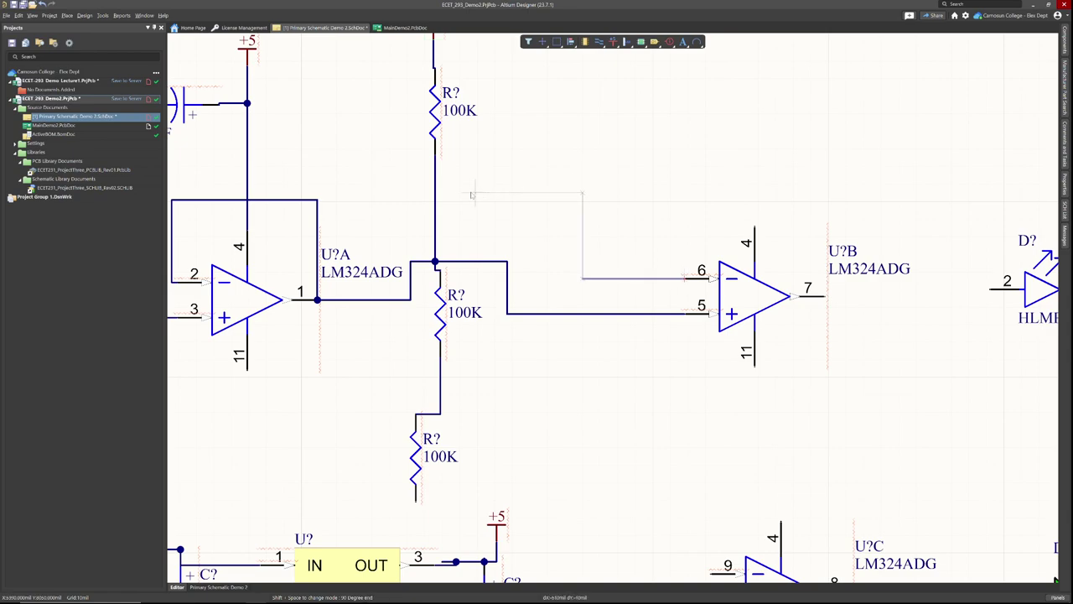
click(435, 190)
Wire the bottom of the lowest 100K resistor to op-amp U?C's pin 9.
scroll(671, 382, down, 2)
scroll(671, 383, down, 2)
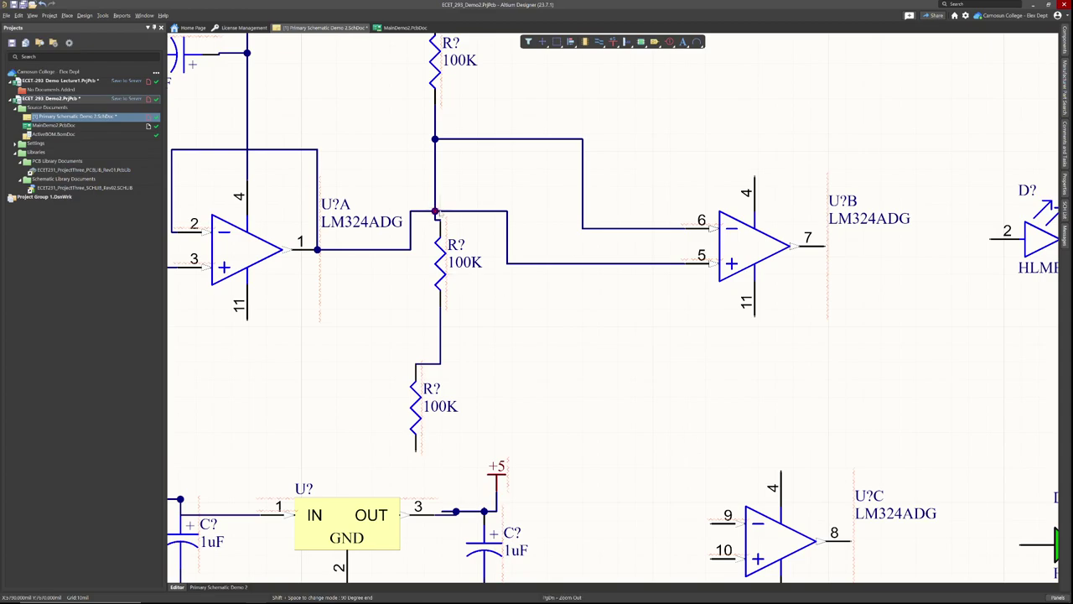
click(435, 211)
scroll(597, 475, down, 1)
scroll(597, 475, down, 3)
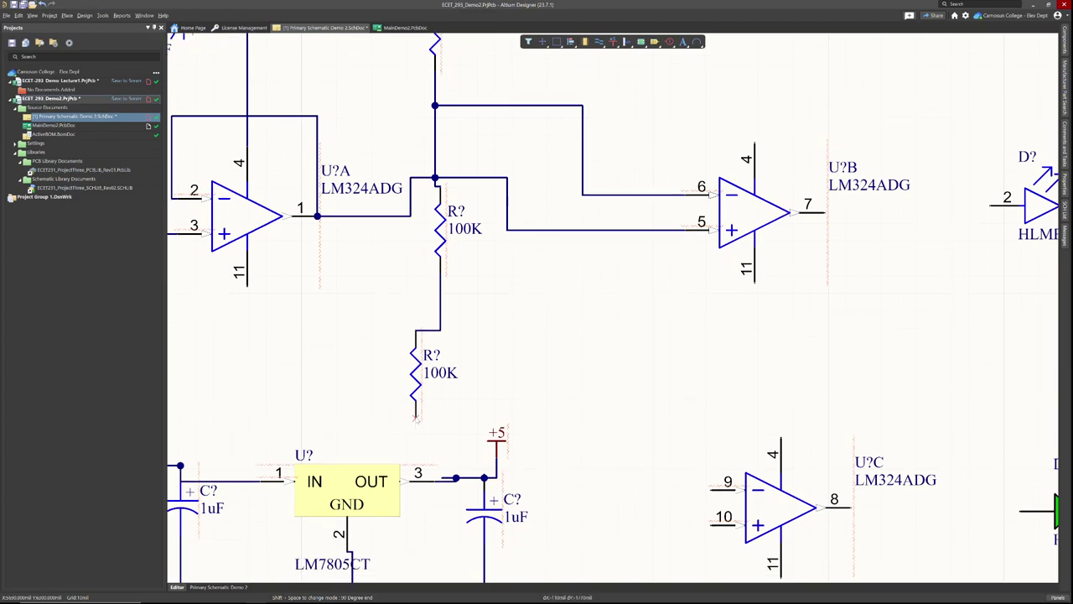
click(711, 488)
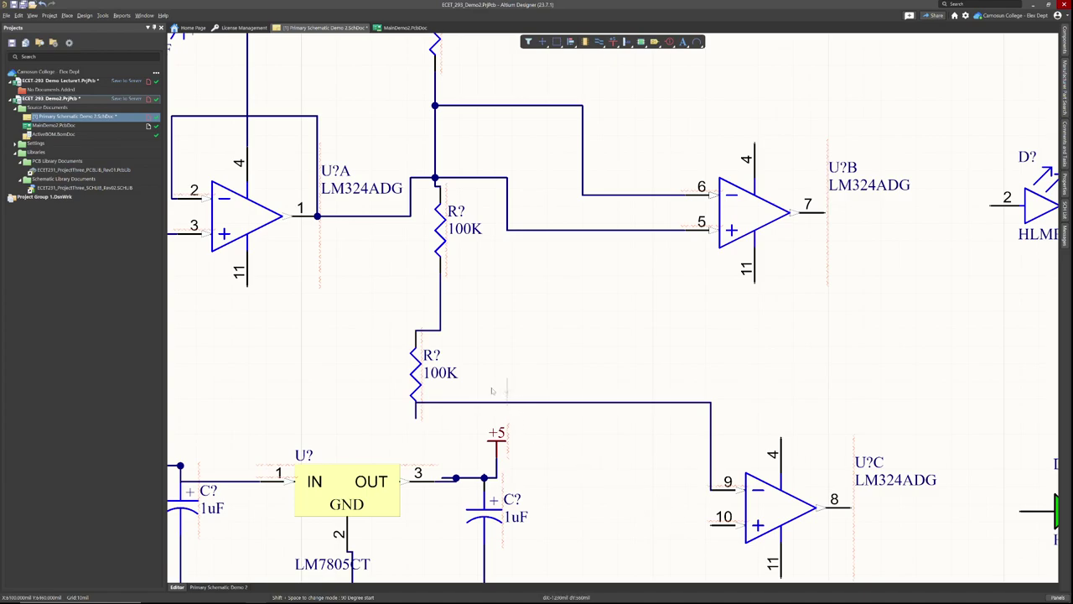
Delete the horizontal wire from the lowest 100K resistor and the wires joining U?A pin 1 and U?B pin 5 to the divider.
click(485, 401)
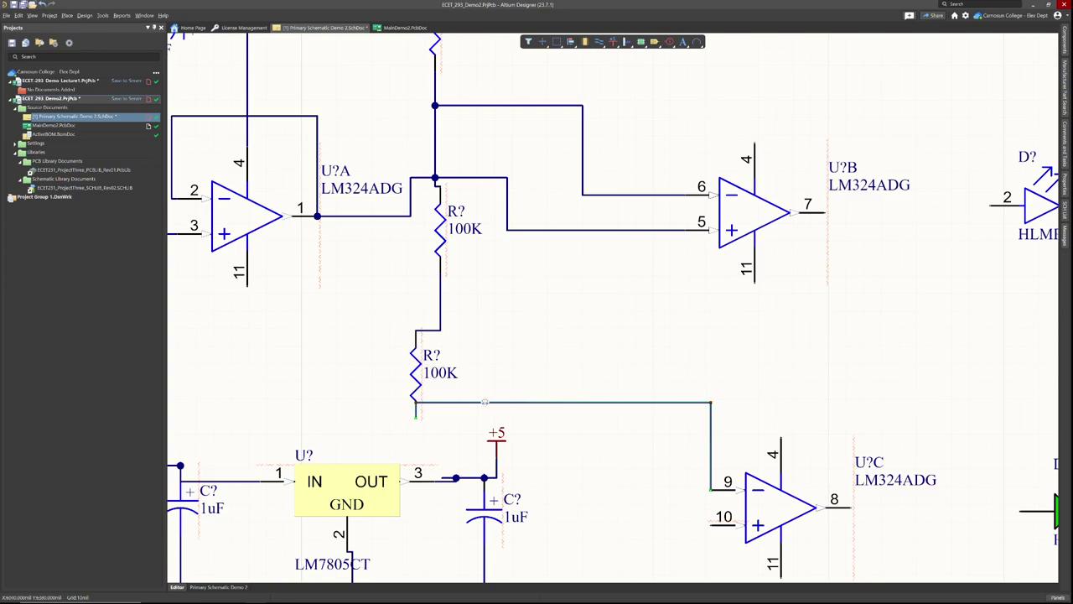
key(Delete)
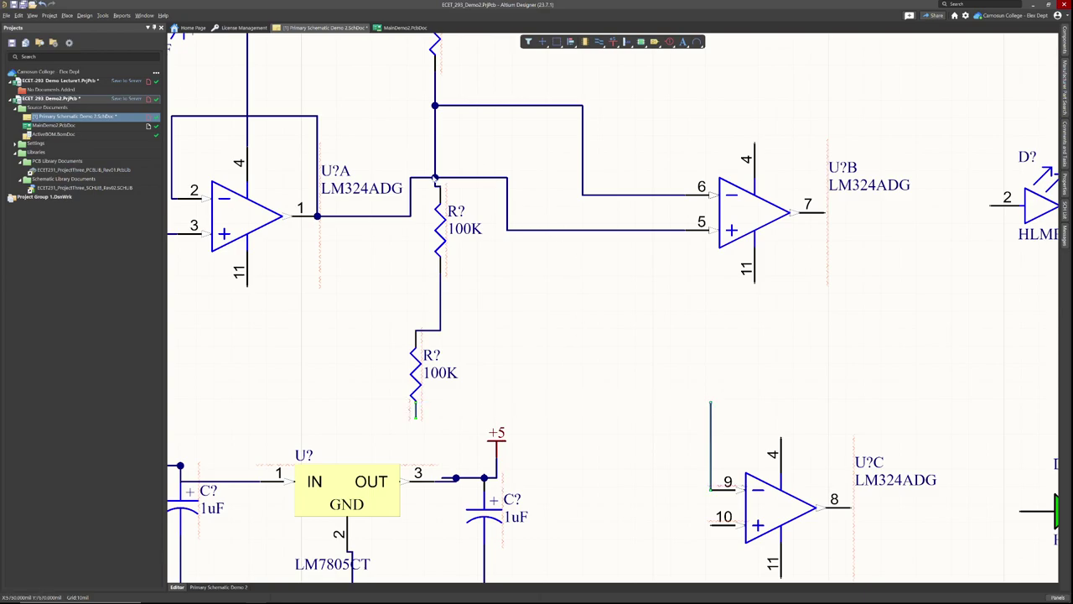
click(446, 178)
key(Delete)
click(420, 178)
key(Delete)
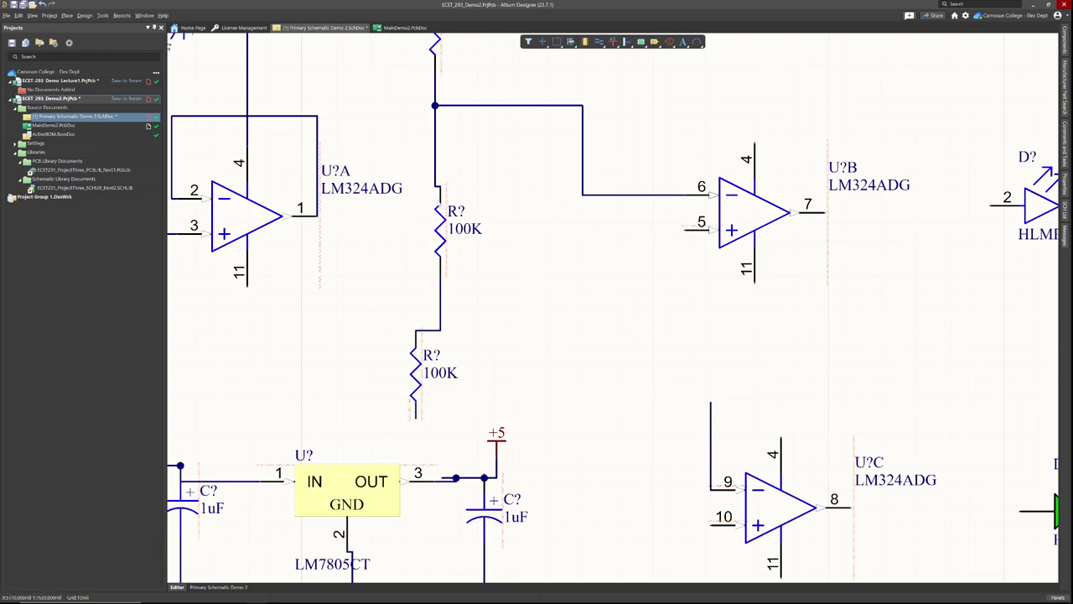
Wire U?A's output pin 1 straight across to U?B pin 5, and branch that wire to U?C pin 9.
click(599, 41)
click(317, 216)
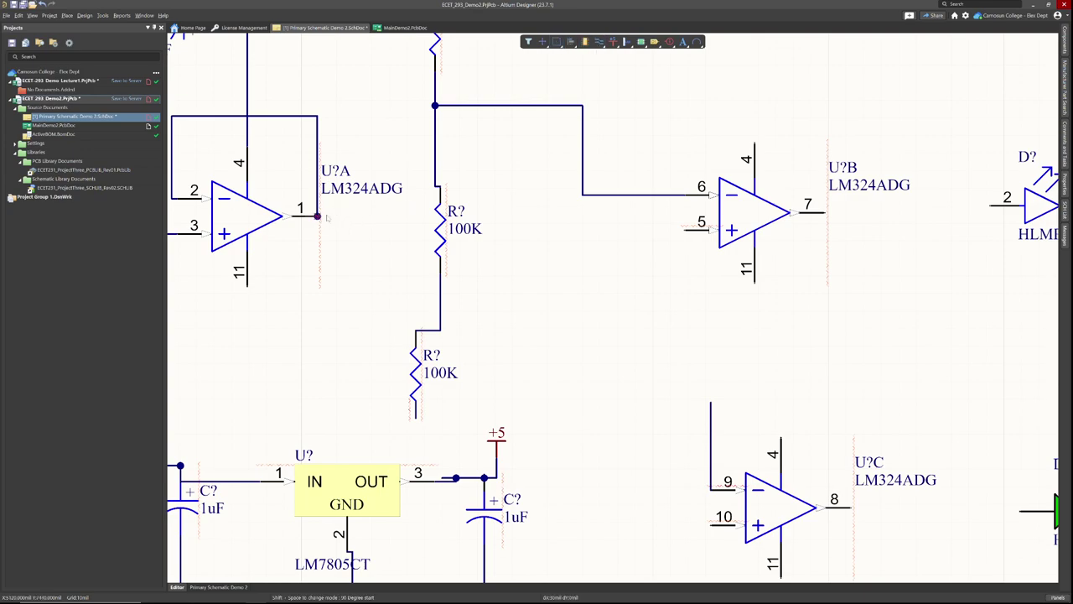
click(685, 216)
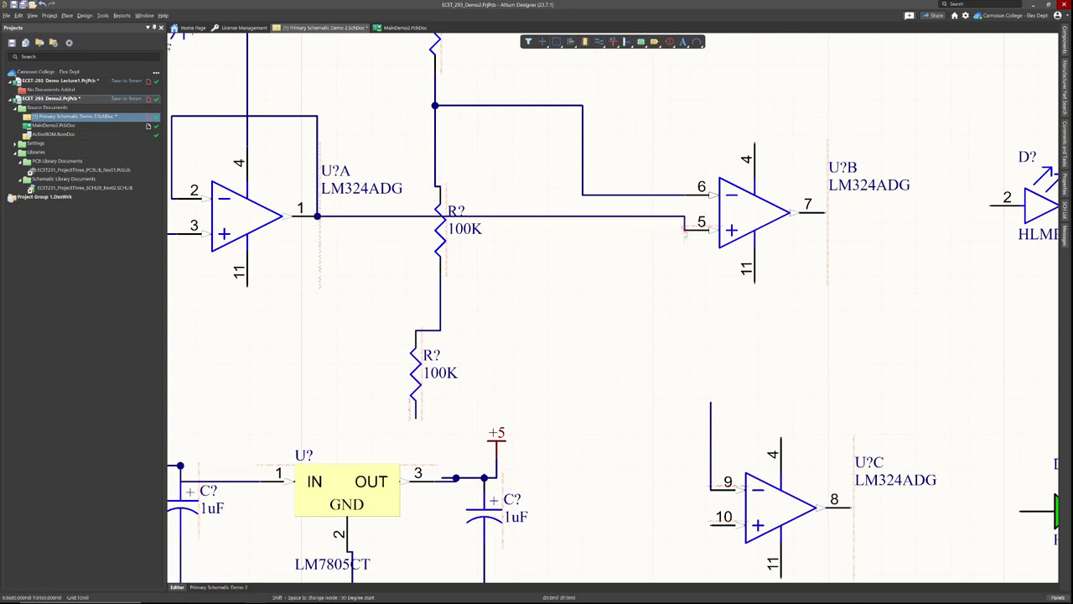
click(711, 403)
click(588, 218)
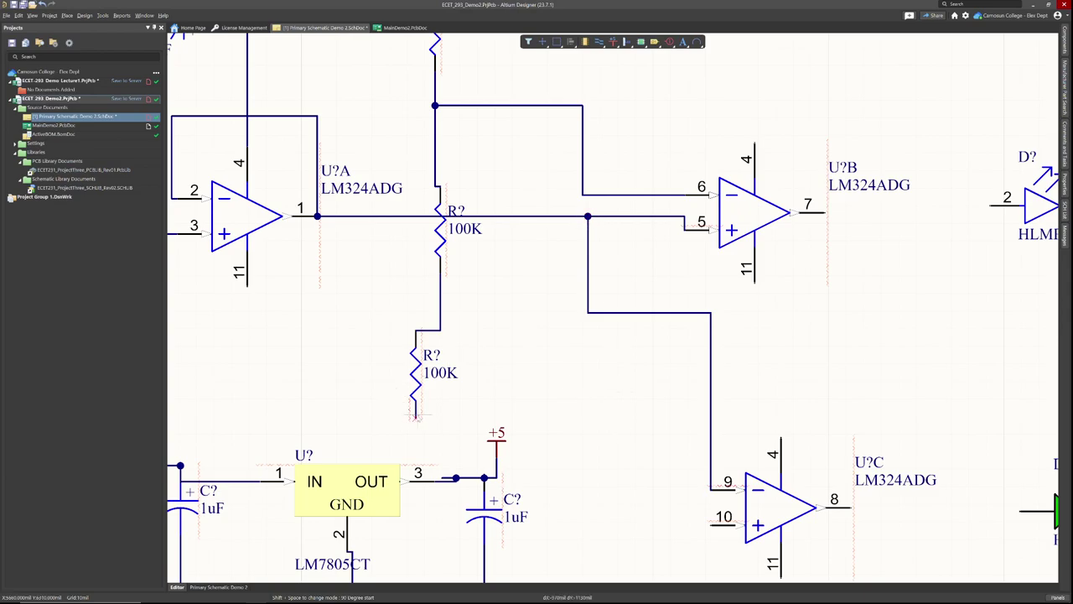
Wire op-amp U?C's pin 10 to the junction between the middle and lowest 100K resistors.
click(711, 525)
click(577, 297)
click(440, 297)
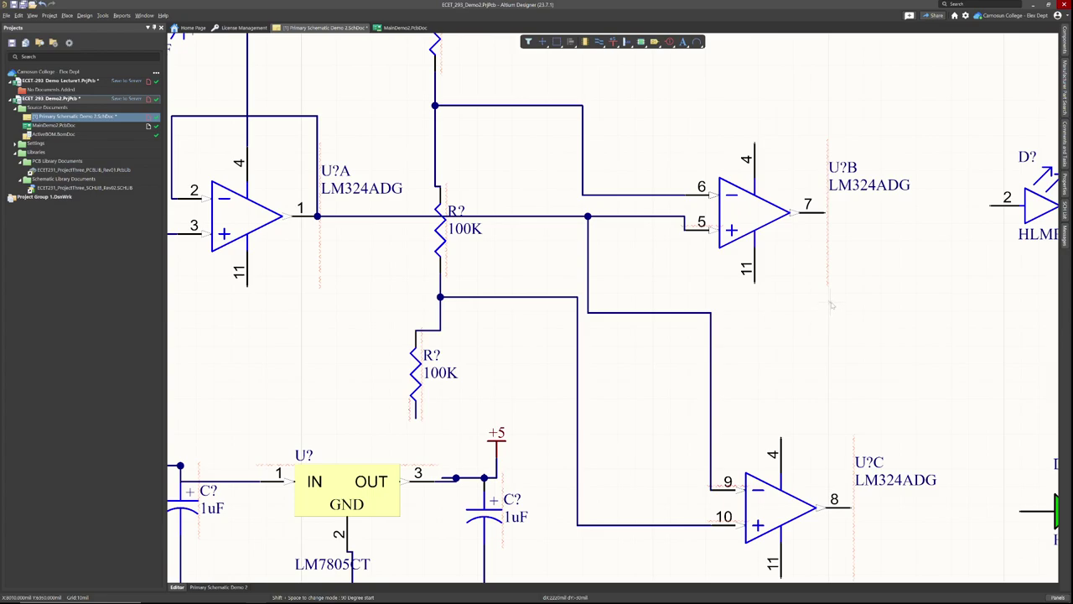
Wire U?B's output pin 7 to pin 2 of the HLMP-4700 LED, and the LED's pin 1 to the upper MOSFET's pin 3.
shift+scroll(831, 297, right, 5)
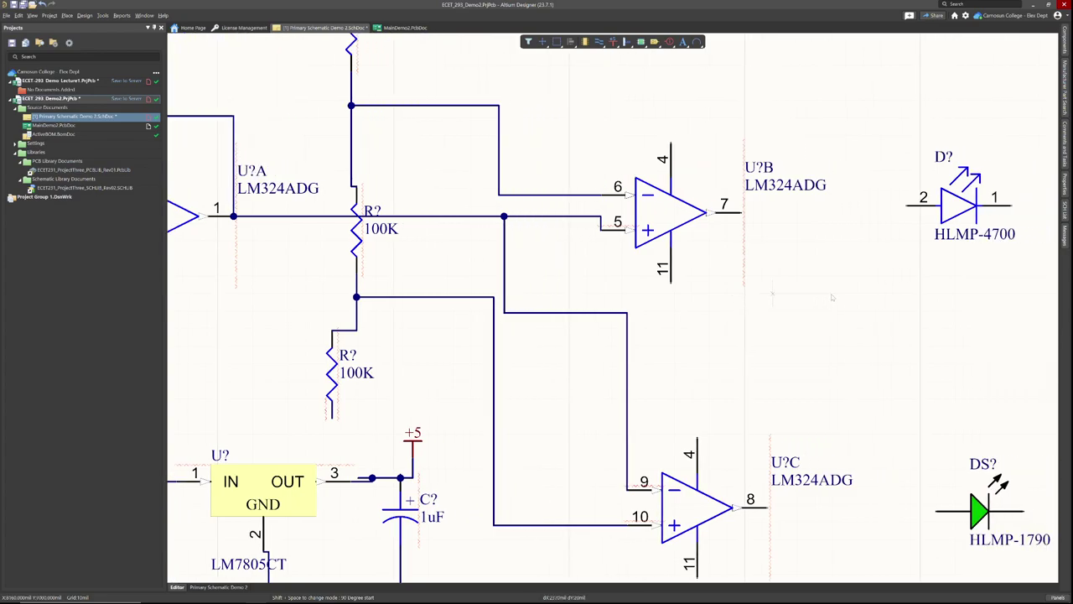
shift+scroll(831, 294, right, 5)
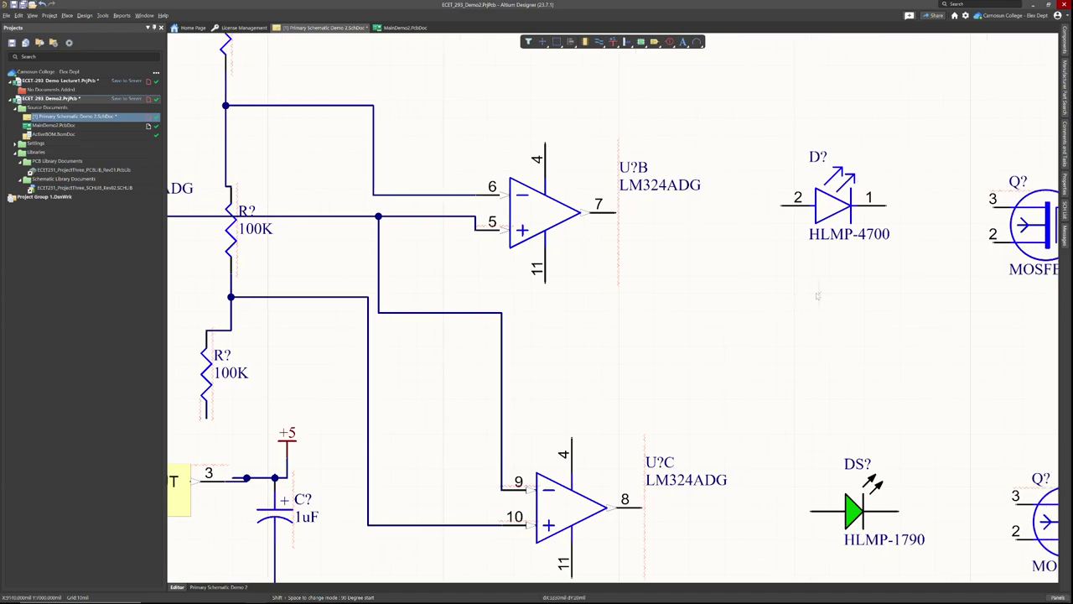
shift+scroll(617, 226, right, 1)
click(569, 213)
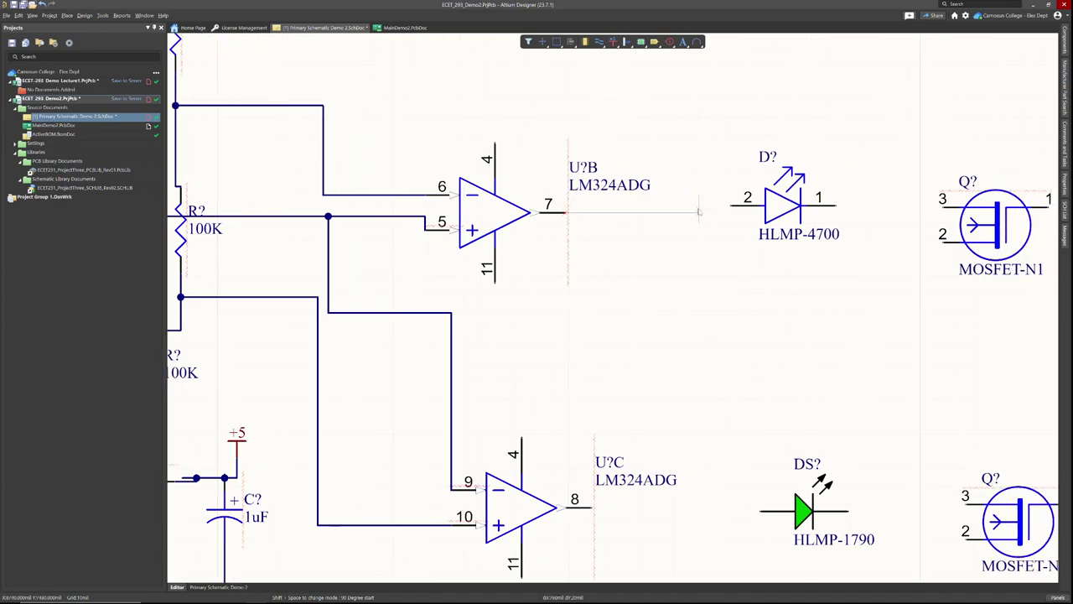
click(731, 205)
click(941, 205)
Wire the upper MOSFET-N1's pin 1 to its pin 2 with a loop beneath the symbol.
shift+scroll(927, 305, right, 2)
shift+scroll(927, 305, right, 5)
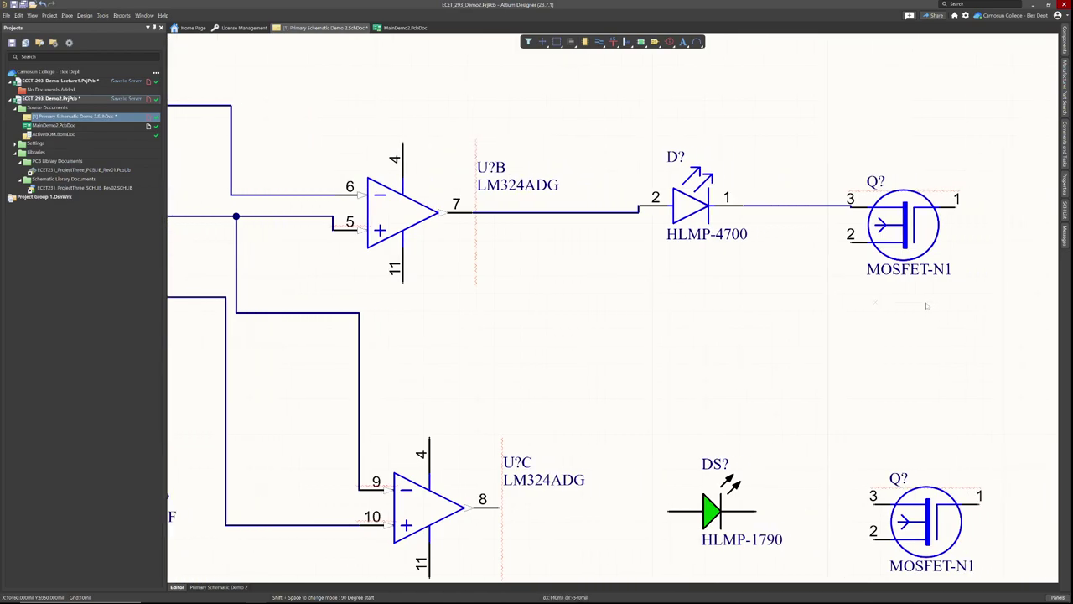
click(800, 207)
click(692, 317)
click(692, 235)
Wire the lower MOSFET's pin 3 to the HLMP-1790 LED, and the LED's other end to U?C's output pin 8.
scroll(855, 365, down, 4)
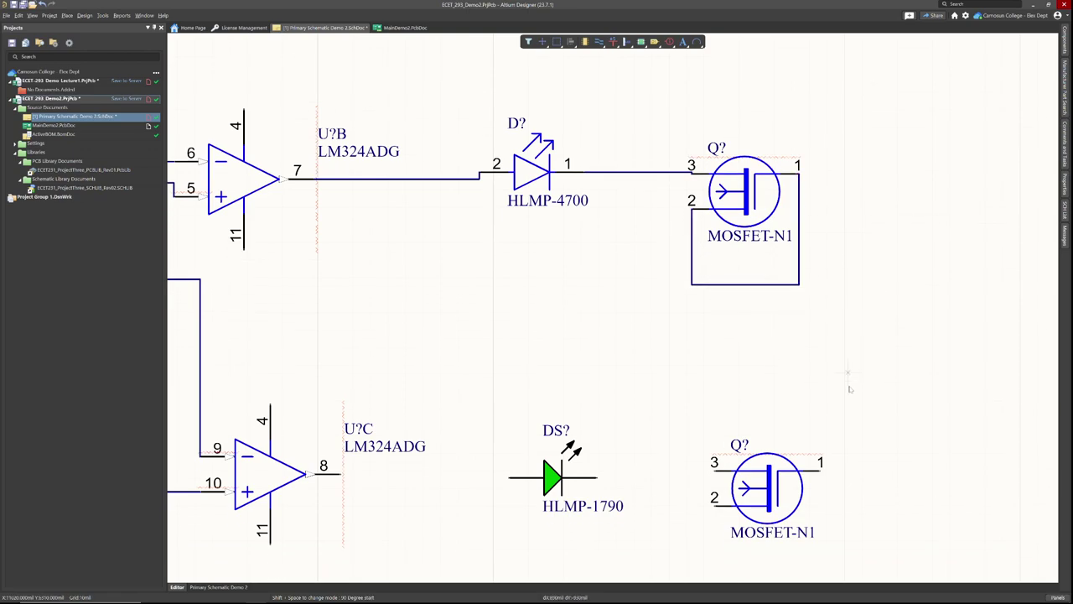
scroll(853, 414, down, 1)
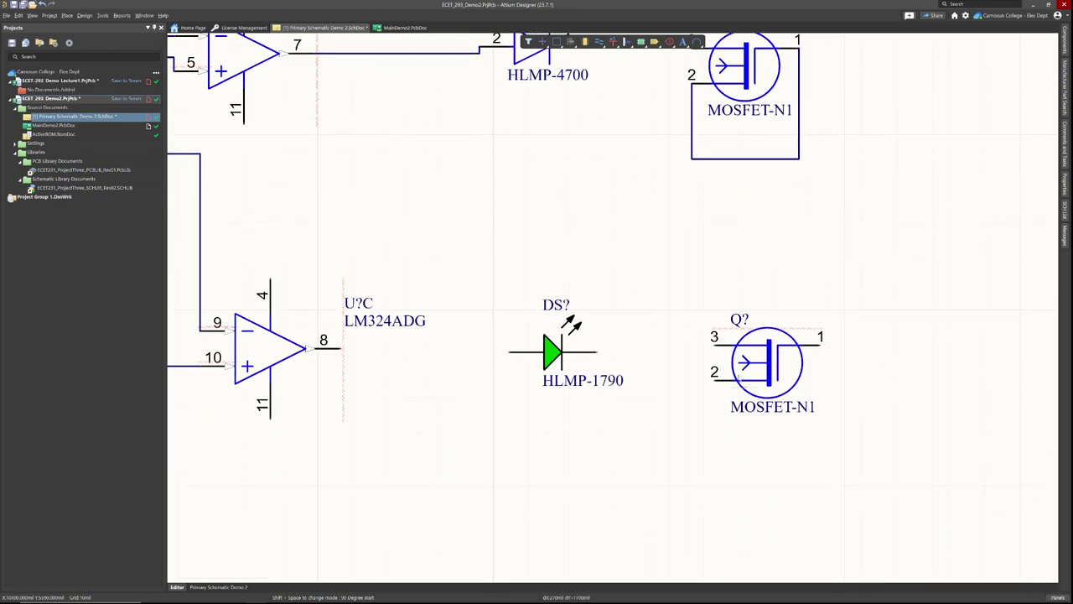
click(714, 344)
click(597, 351)
click(509, 353)
click(340, 350)
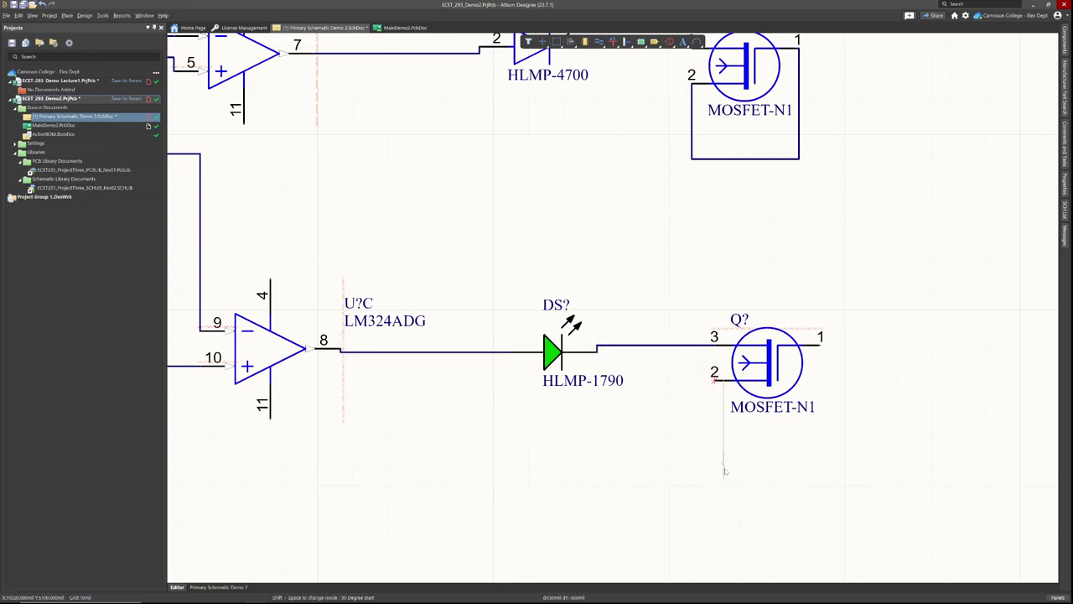
Wire the lower MOSFET-N1's pin 2 to its pin 1 with a loop beneath the symbol.
click(724, 380)
click(821, 344)
shift+scroll(998, 105, right, 1)
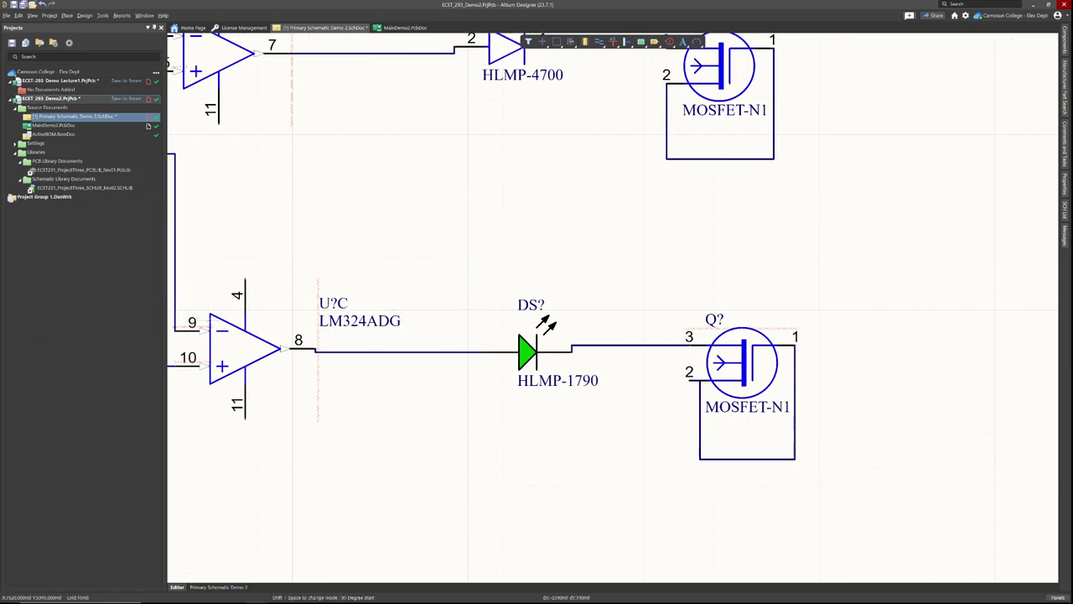
Place GND ports at the bottom of the lowest divider resistor, on the upper MOSFET's loop and below the lower MOSFET's loop.
ctrl+scroll(310, 383, down, 2)
shift+scroll(310, 383, left, 8)
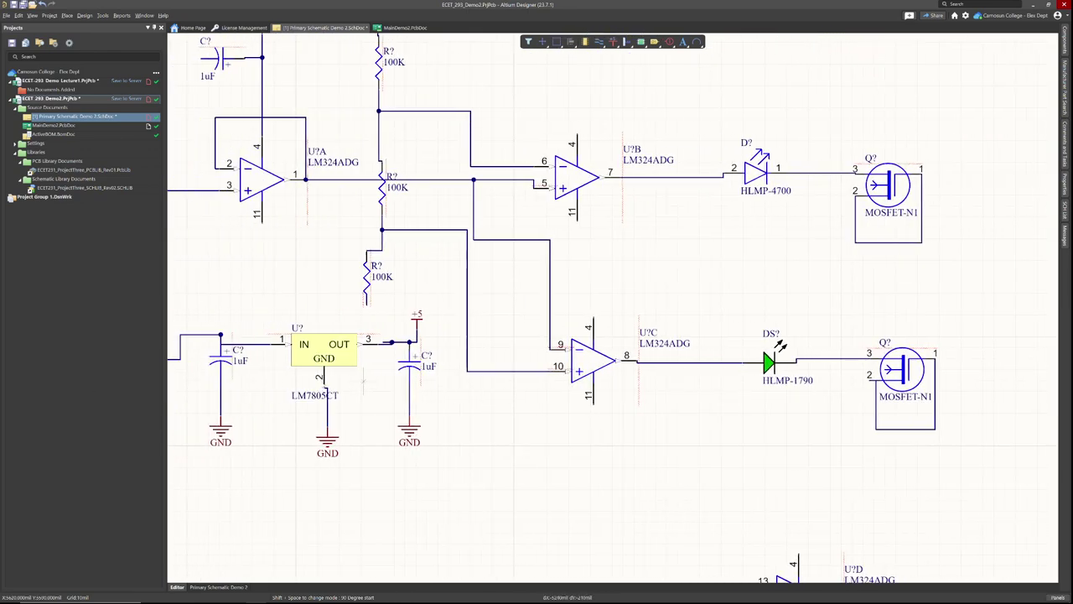
shift+scroll(355, 380, left, 3)
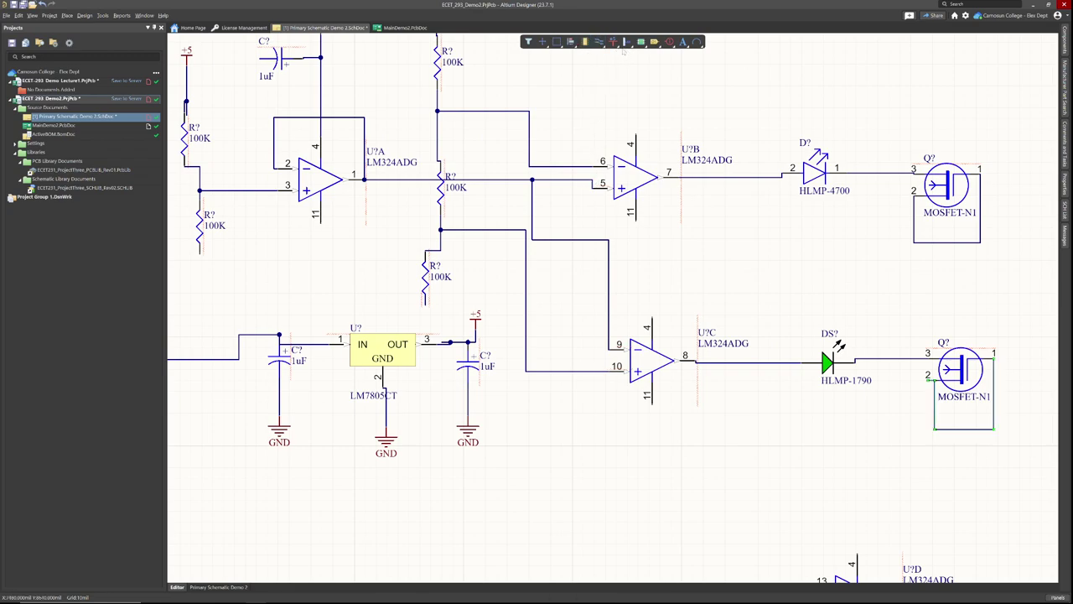
right_click(614, 42)
click(644, 56)
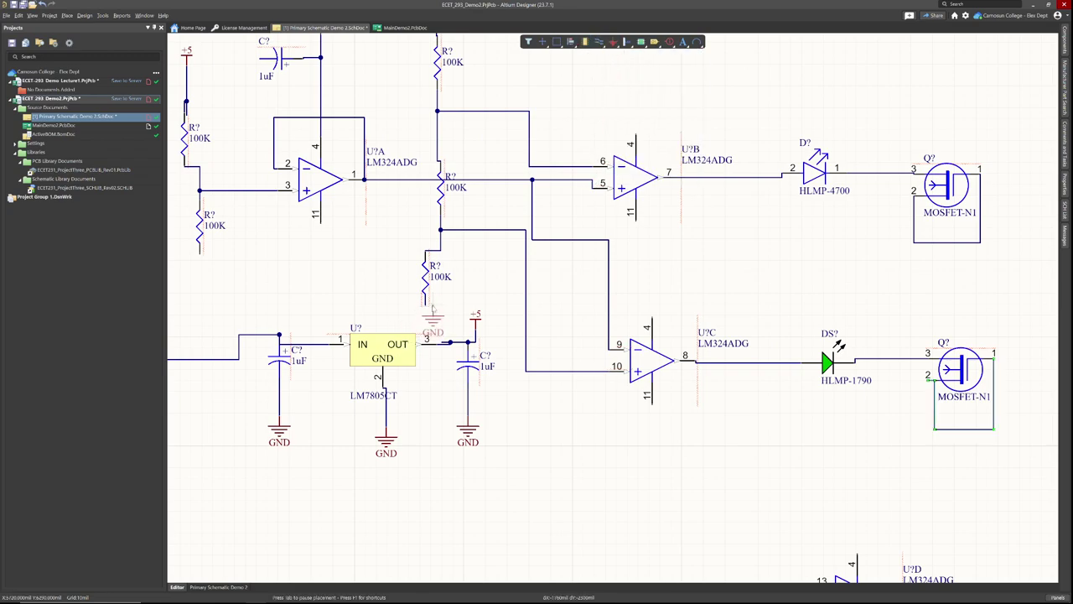
click(425, 311)
click(976, 244)
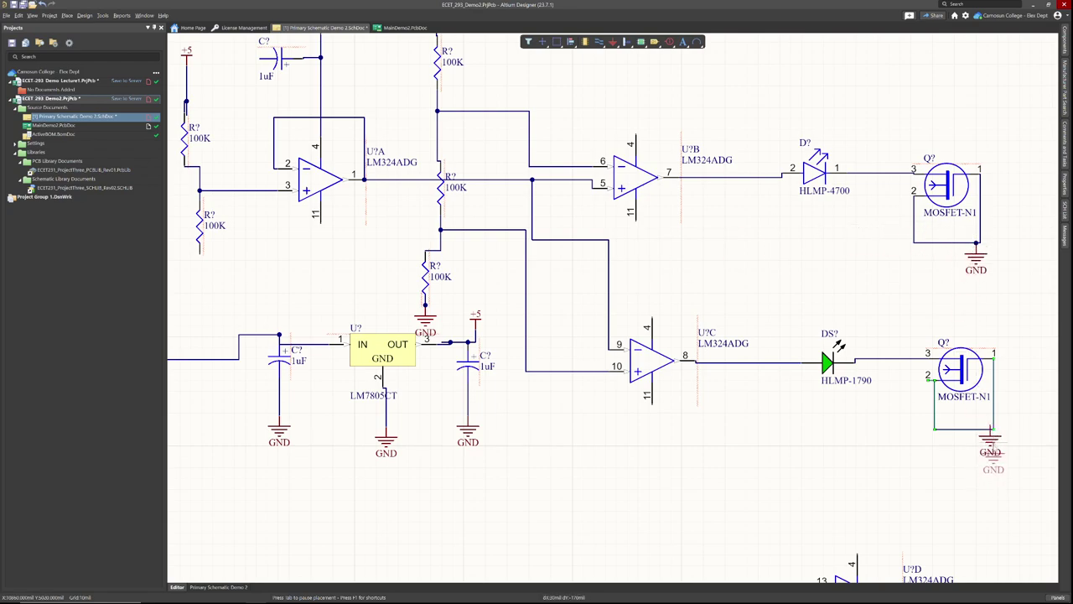
click(990, 430)
key(Escape)
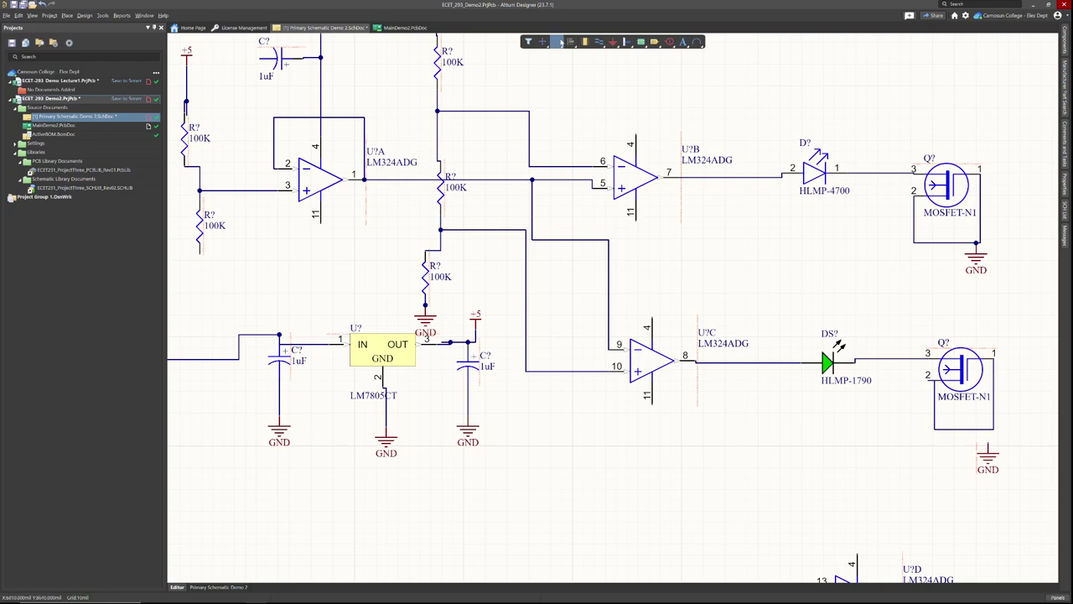
Wire the GND port beneath the lower MOSFET-N1 to the bottom of that MOSFET's pin 1–2 loop.
click(602, 41)
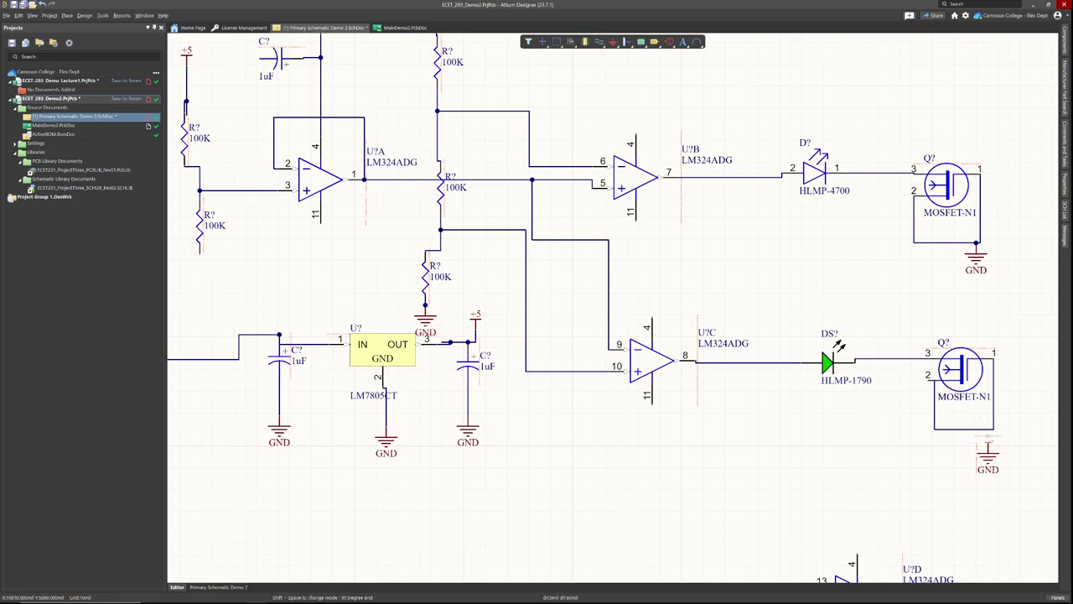
click(990, 429)
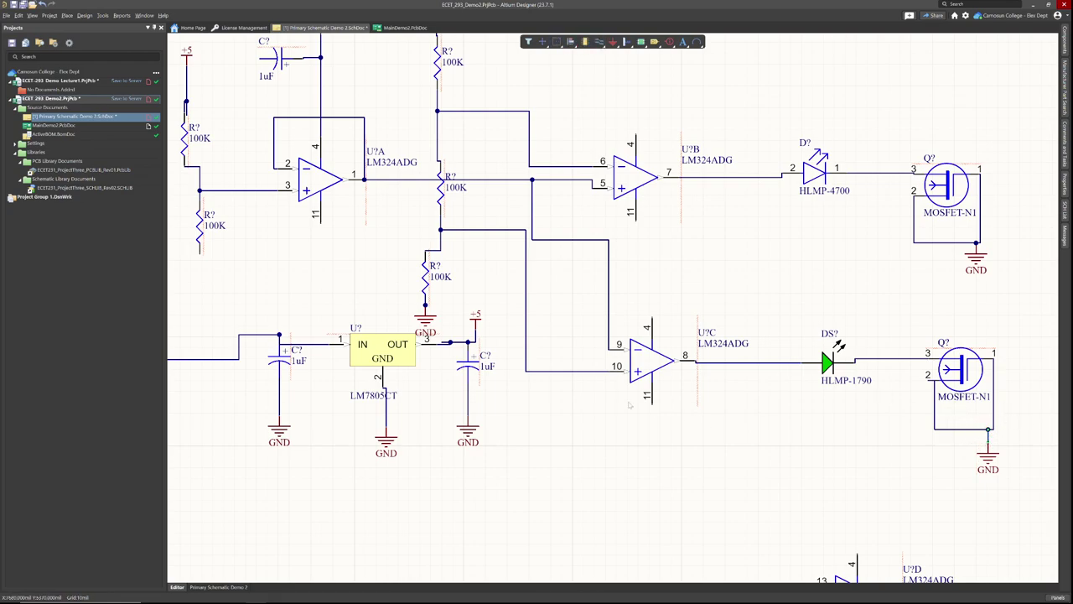
Wire U?D's input pins 13 and 12 together and down to the GND port beneath them.
scroll(990, 445, down, 1)
ctrl+scroll(494, 364, down, 5)
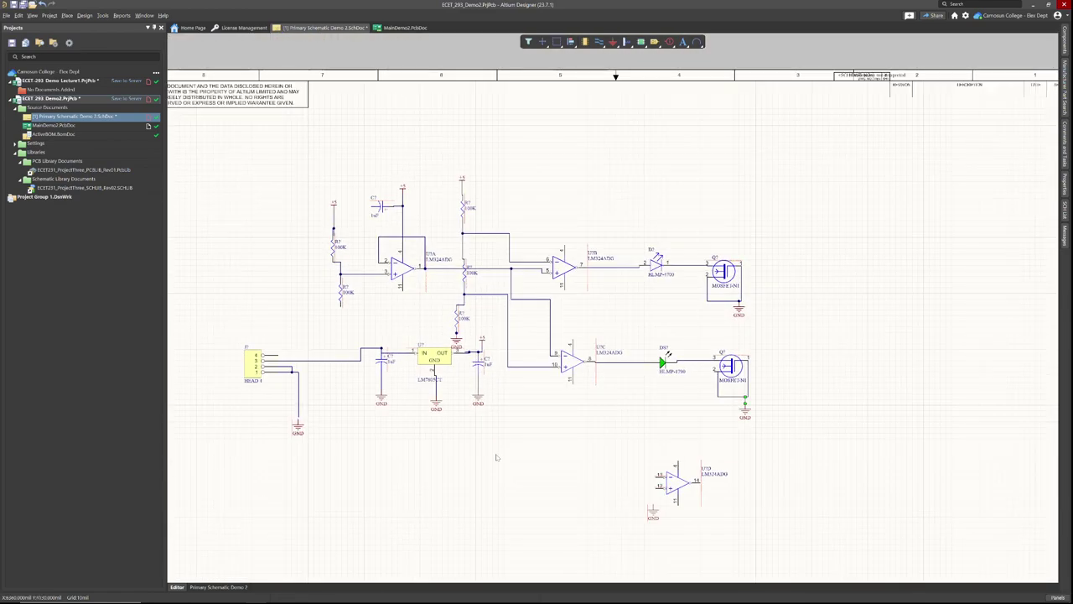
scroll(520, 462, down, 2)
ctrl+scroll(658, 317, up, 5)
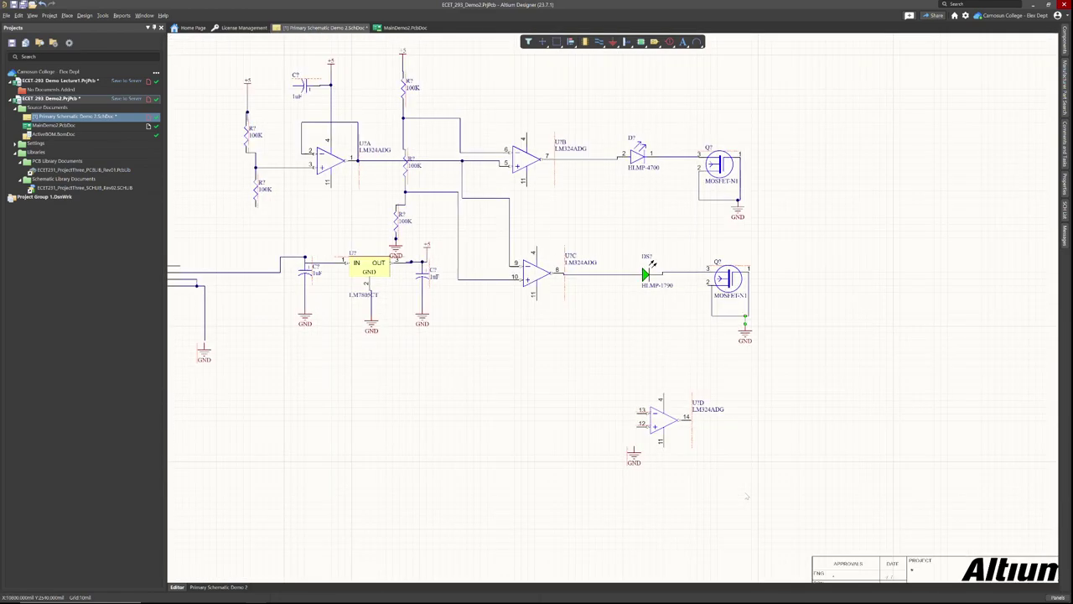
ctrl+scroll(707, 450, up, 3)
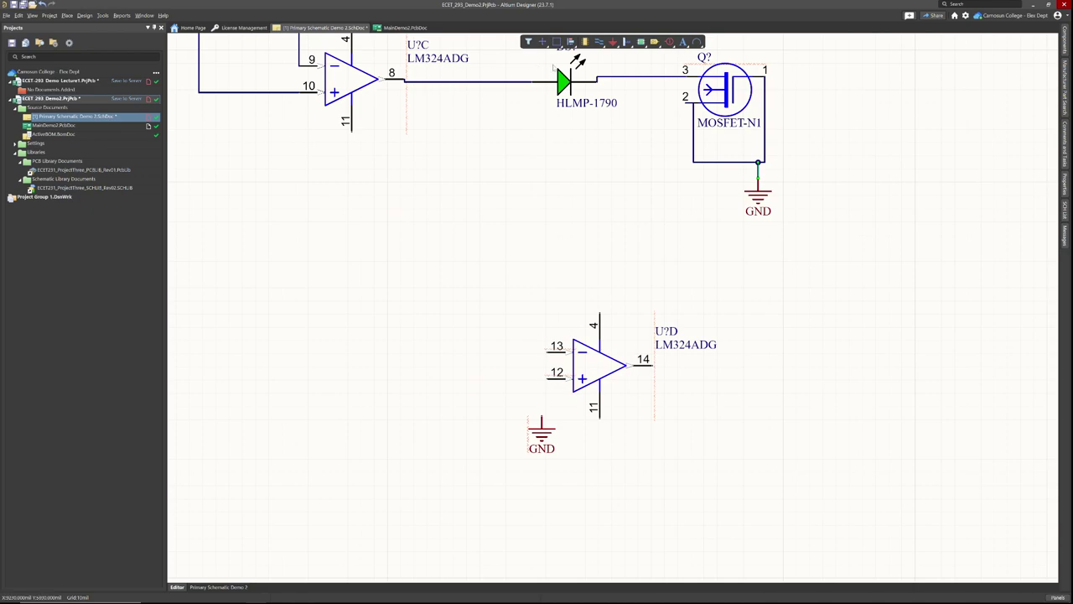
click(599, 41)
click(547, 352)
click(547, 379)
click(542, 417)
key(Escape)
Try to place a Generic No ERC directive on U?D's unused output pin 14.
click(67, 15)
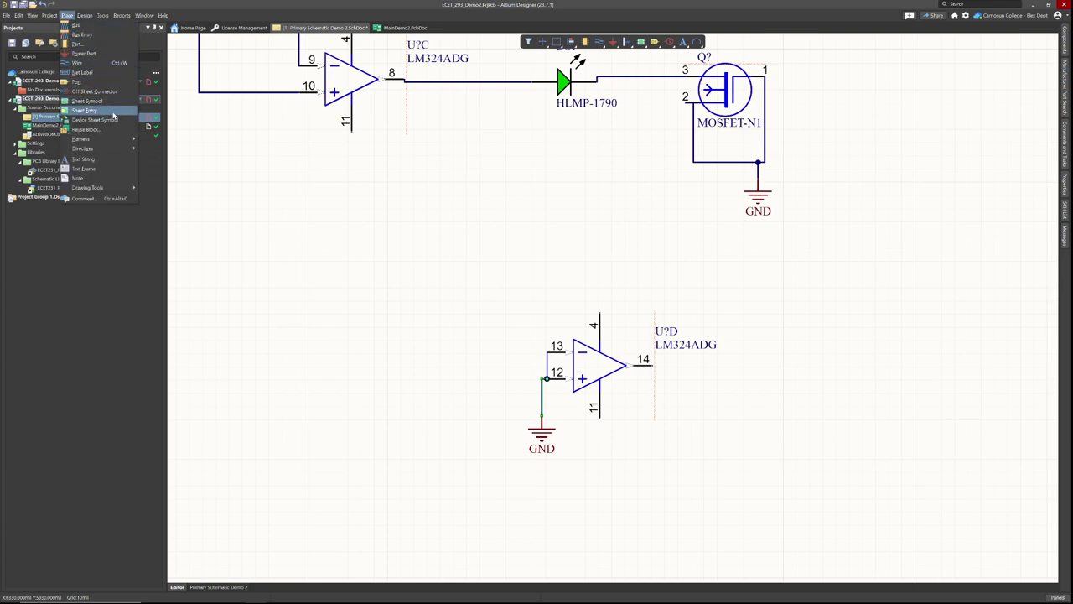
mouse_move(119, 148)
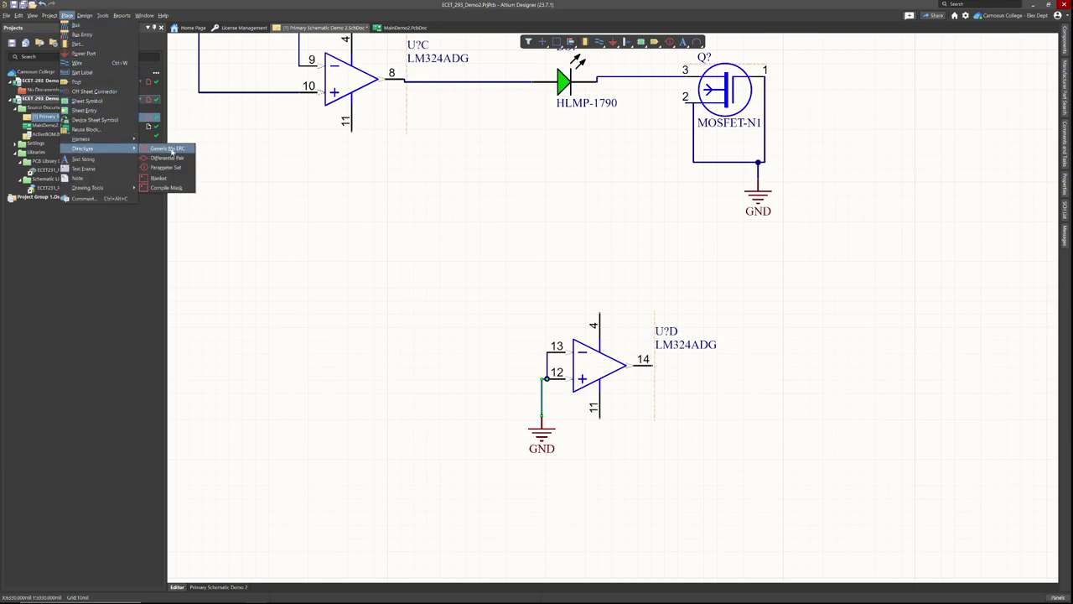
click(174, 151)
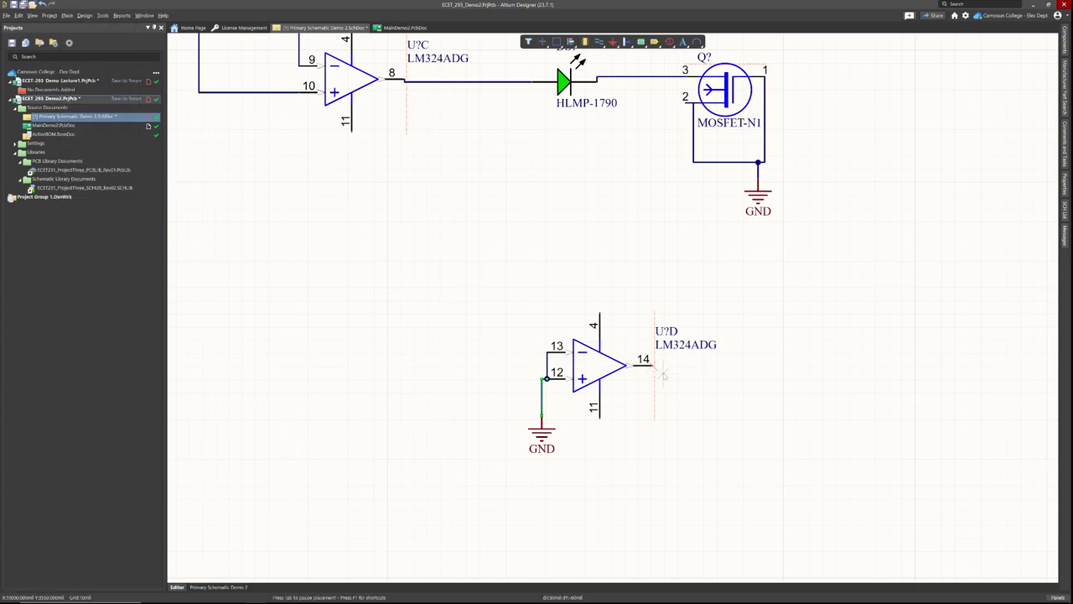
Place GND ports on U?A's pin 11 and at the bottom of the lower resistor in U?A's input divider.
scroll(512, 343, up, 3)
ctrl+scroll(511, 344, down, 3)
ctrl+scroll(513, 344, up, 2)
shift+scroll(513, 344, left, 5)
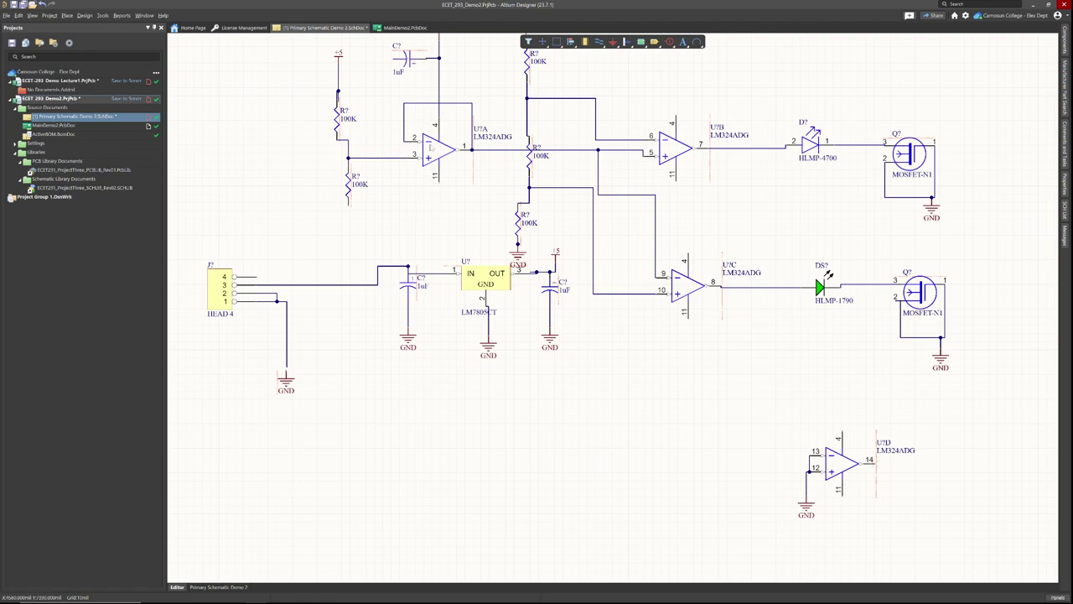
click(613, 42)
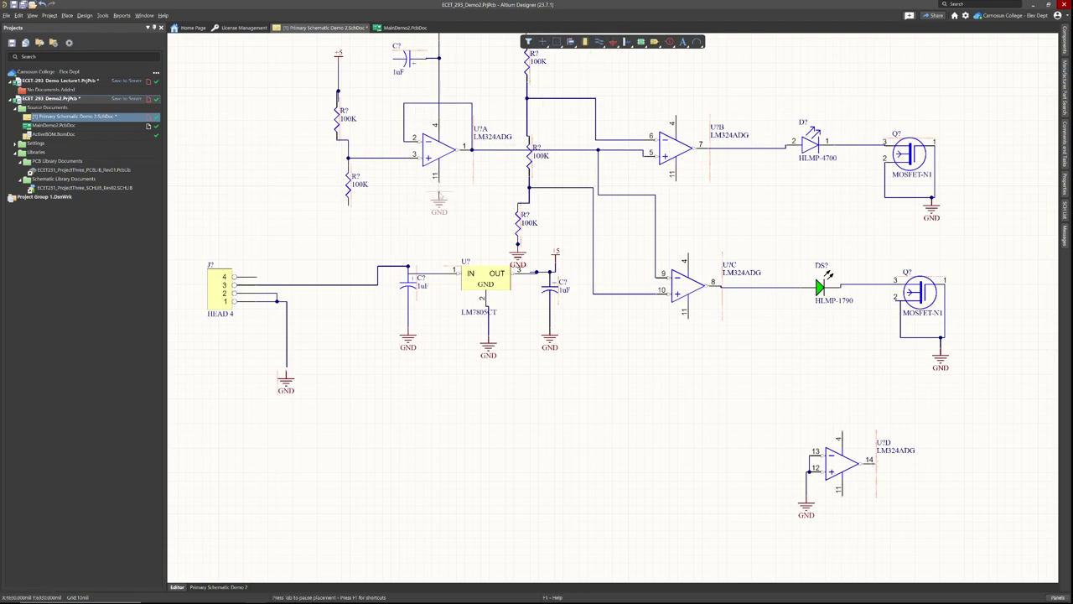
click(346, 218)
key(Escape)
Try to hide U?B's power pins 4 (VCC) and 11 (VEE/GND) in the component's pin properties.
click(584, 42)
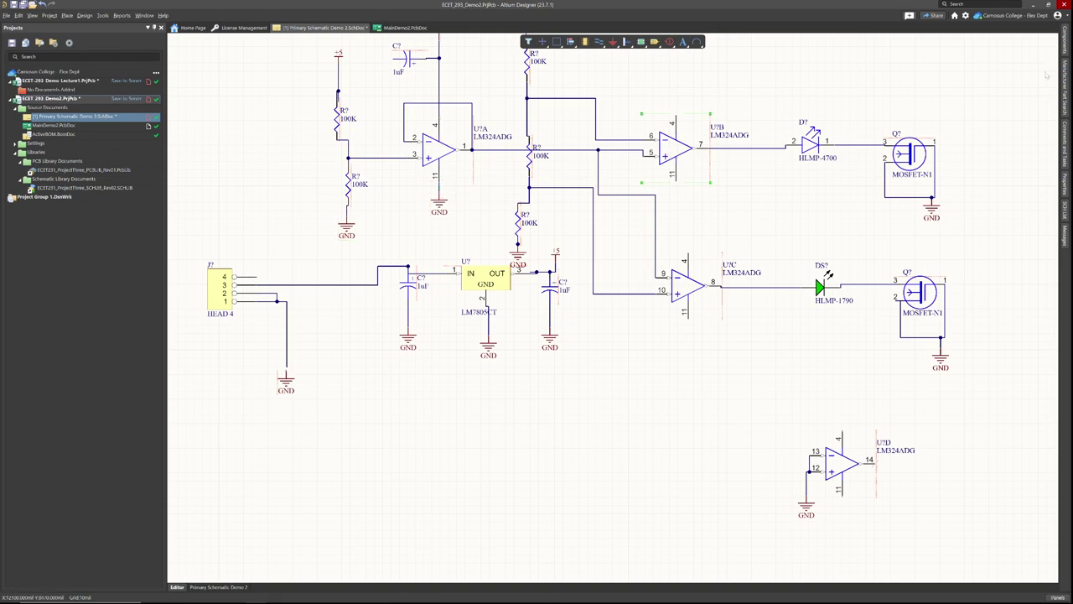
click(1068, 186)
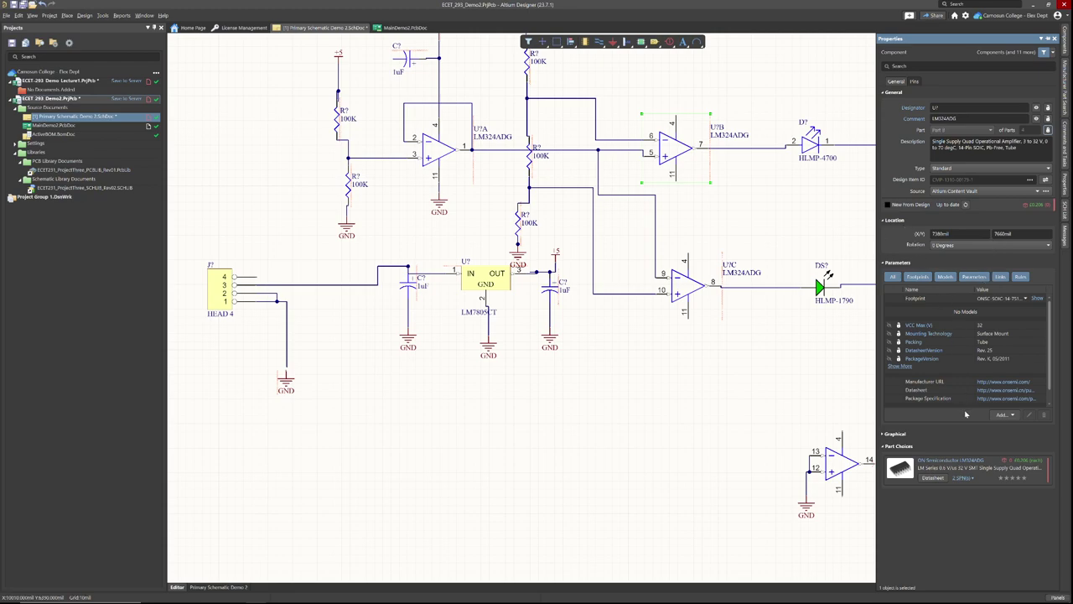
click(906, 434)
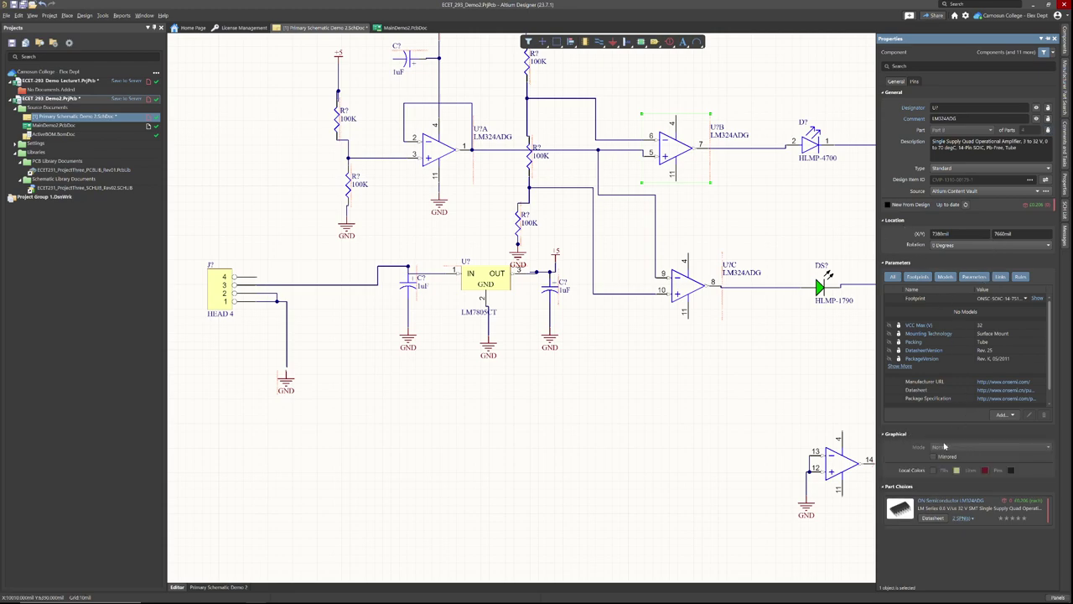
click(914, 81)
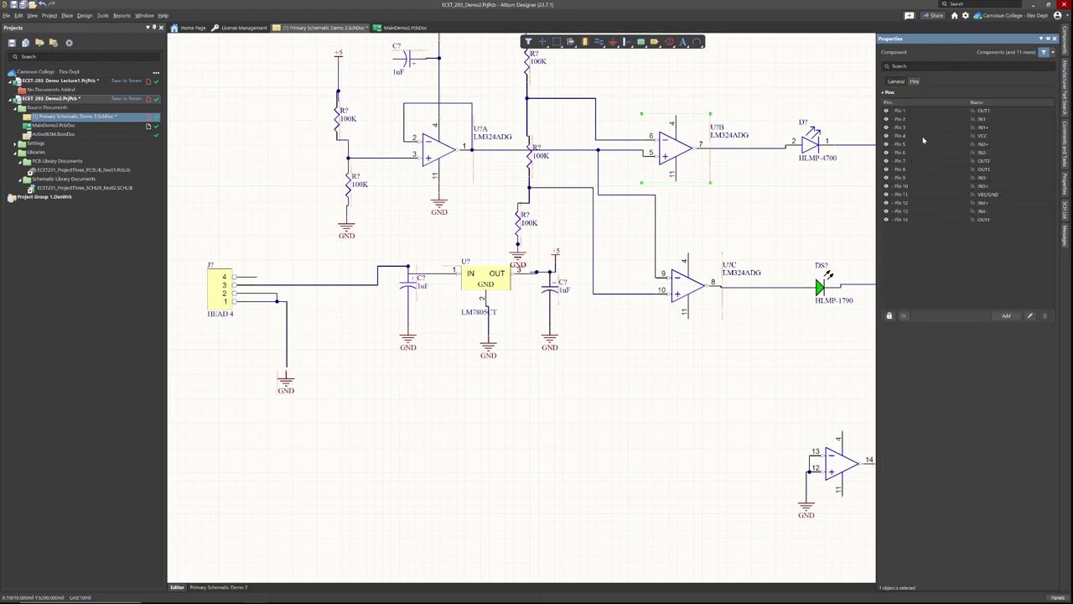
click(891, 137)
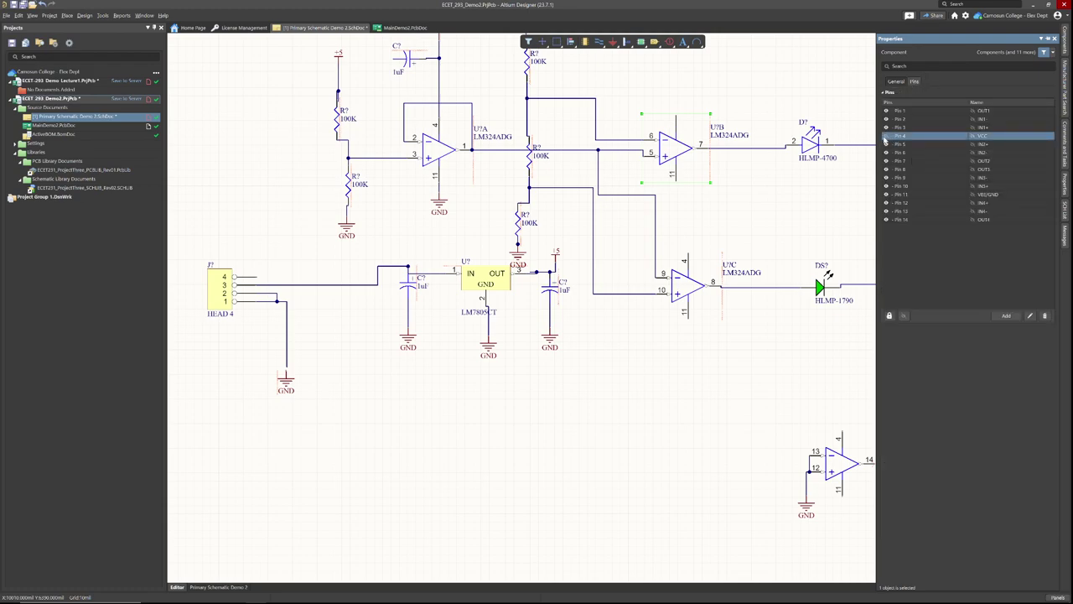
click(887, 195)
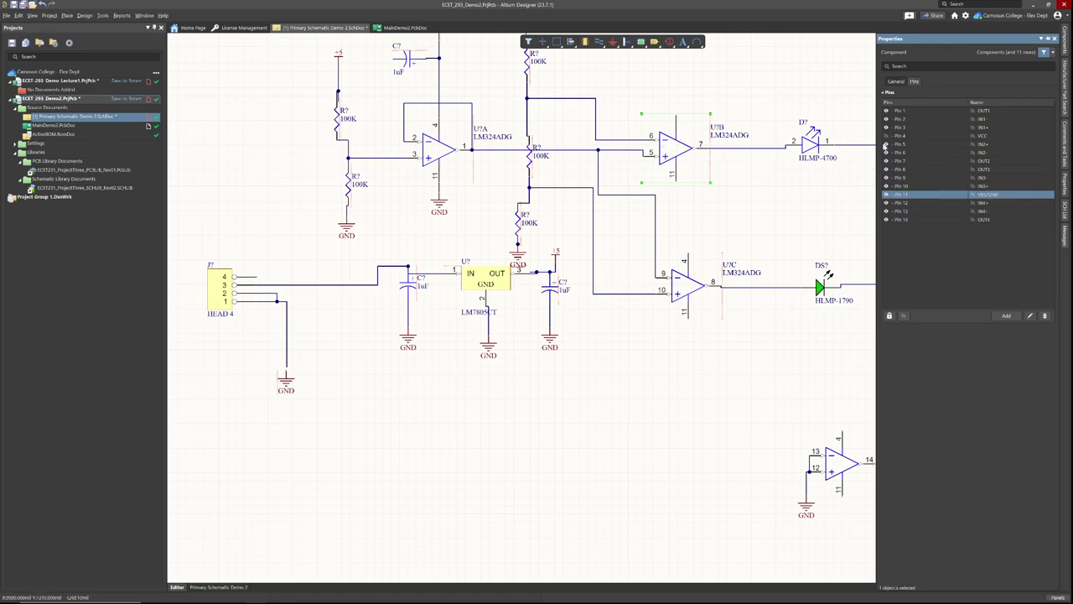
click(888, 135)
click(896, 81)
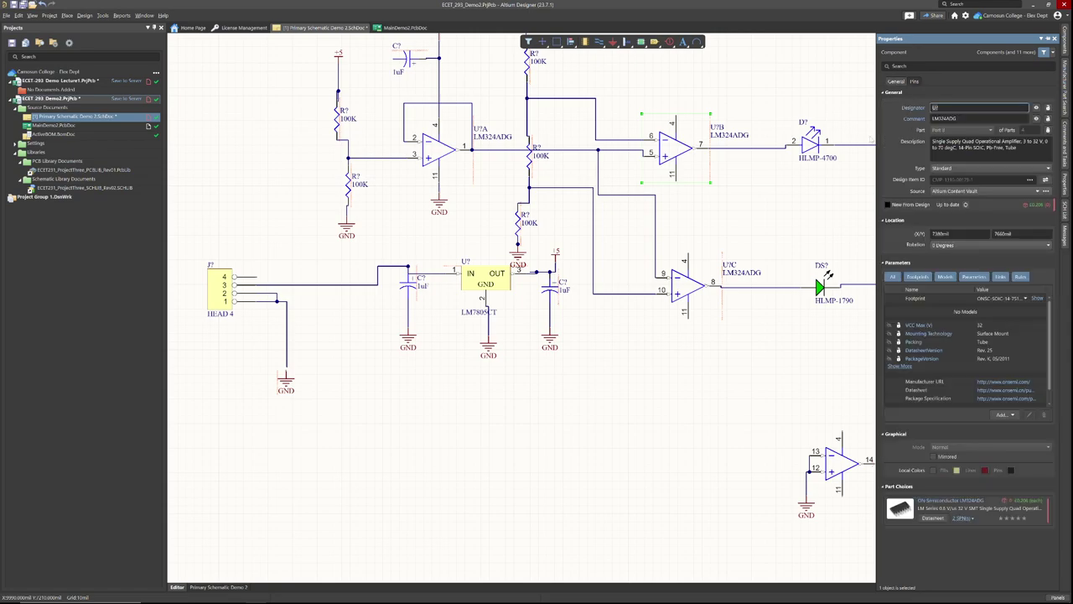
click(802, 225)
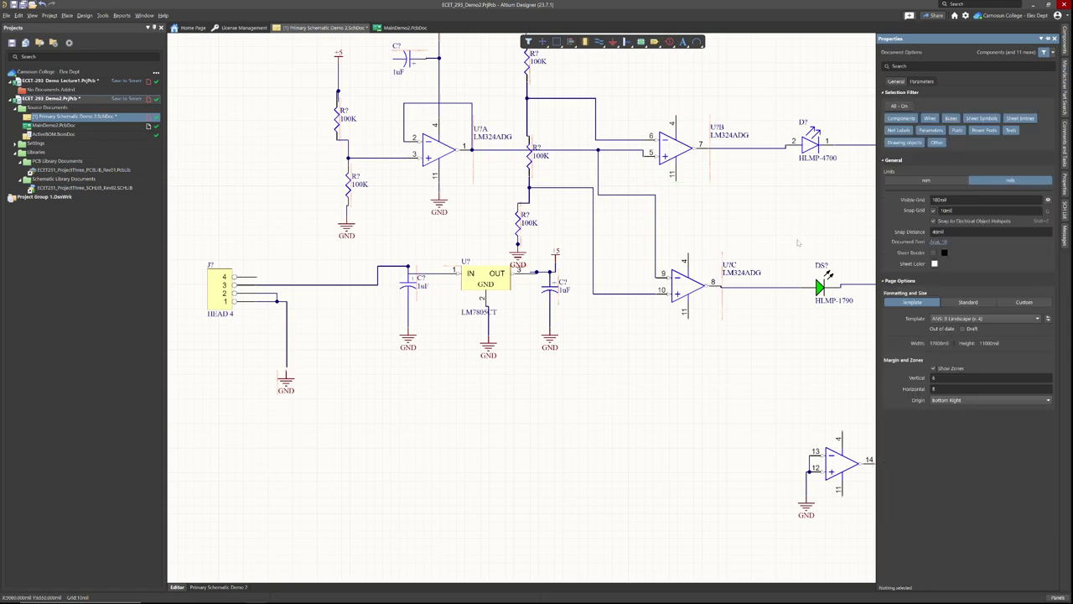
Move the HEAD 4 header and the LM7805CT regulator circuit, with their wires, capacitors and power ports, down clear of the op-amp circuit.
ctrl+scroll(946, 260, down, 4)
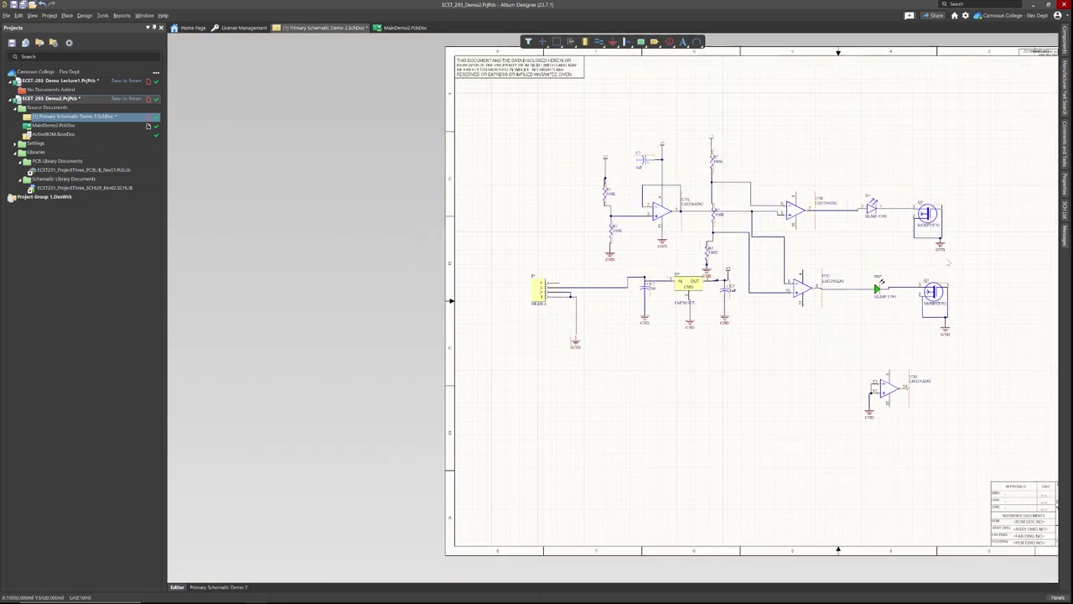
shift+scroll(946, 259, right, 3)
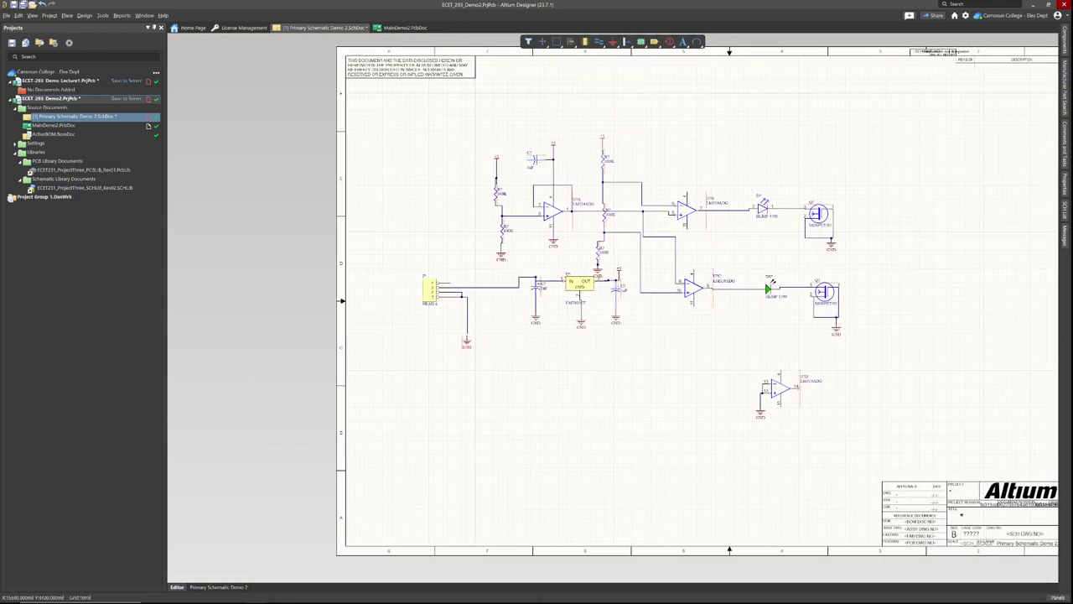
ctrl+scroll(629, 363, up, 3)
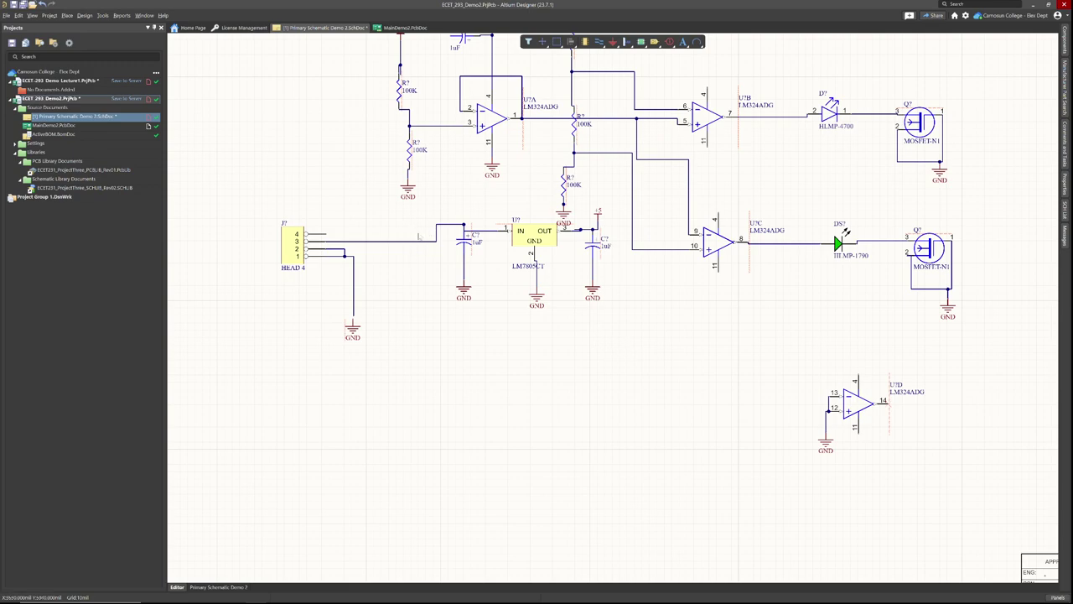
drag(592, 323, 430, 225)
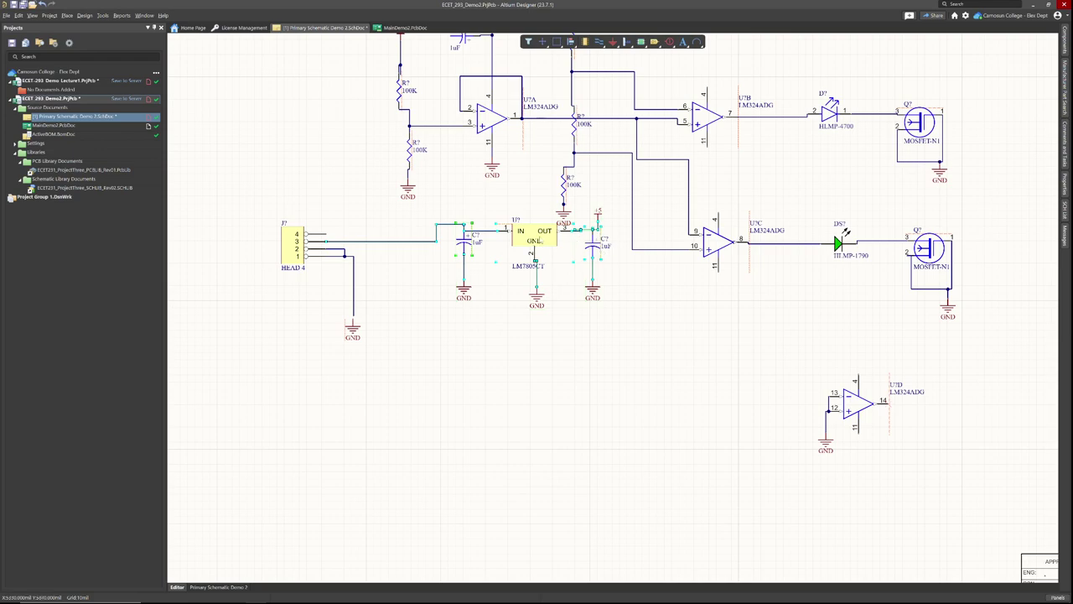
drag(260, 219, 375, 363)
drag(528, 236, 516, 368)
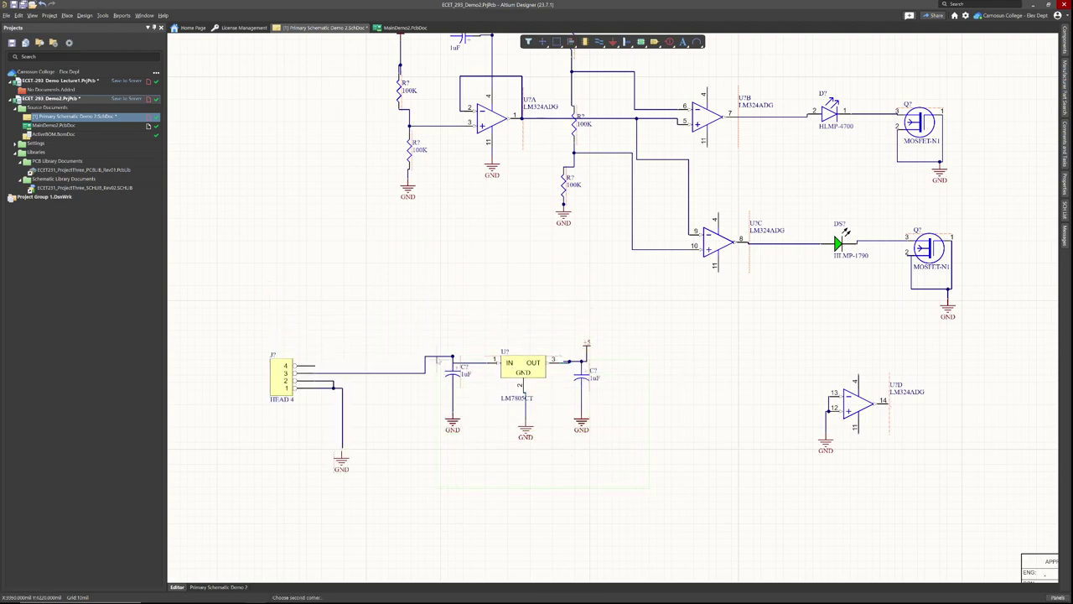
Delete the stray wire between the LM7805CT's output and the output capacitor, and rewire pin 3 to the +5 port's wire.
click(442, 357)
click(600, 453)
ctrl+scroll(573, 363, up, 4)
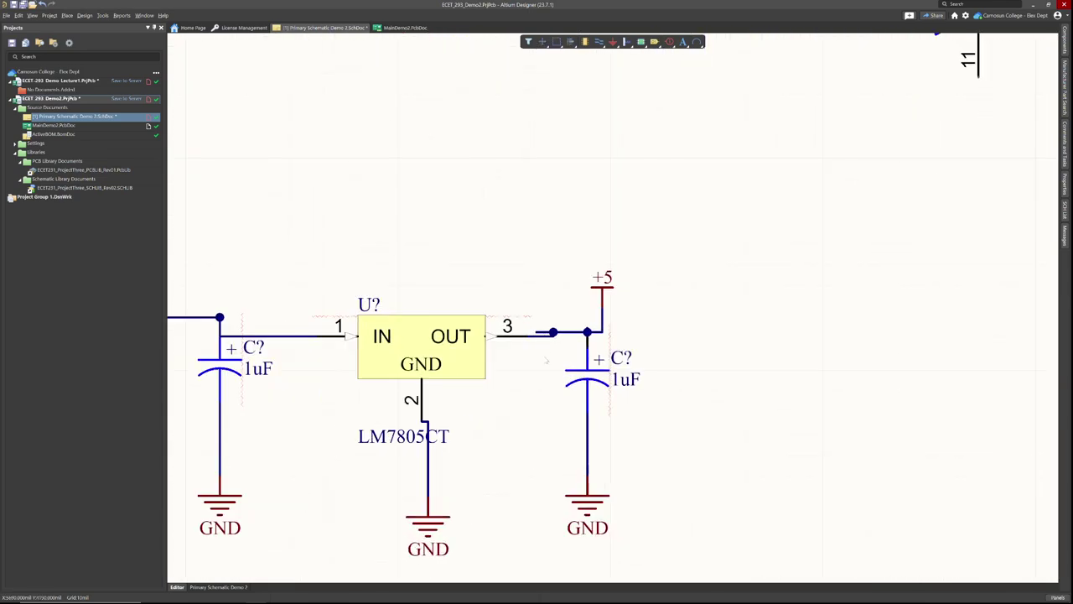
click(551, 351)
key(Delete)
click(585, 42)
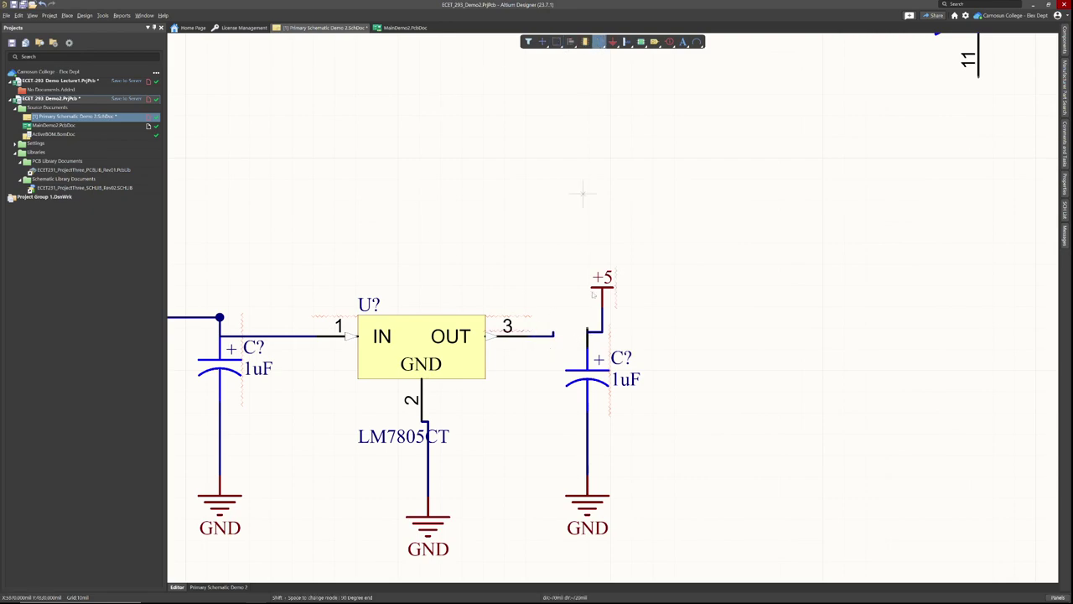
click(553, 336)
click(587, 331)
ctrl+scroll(585, 328, up, 5)
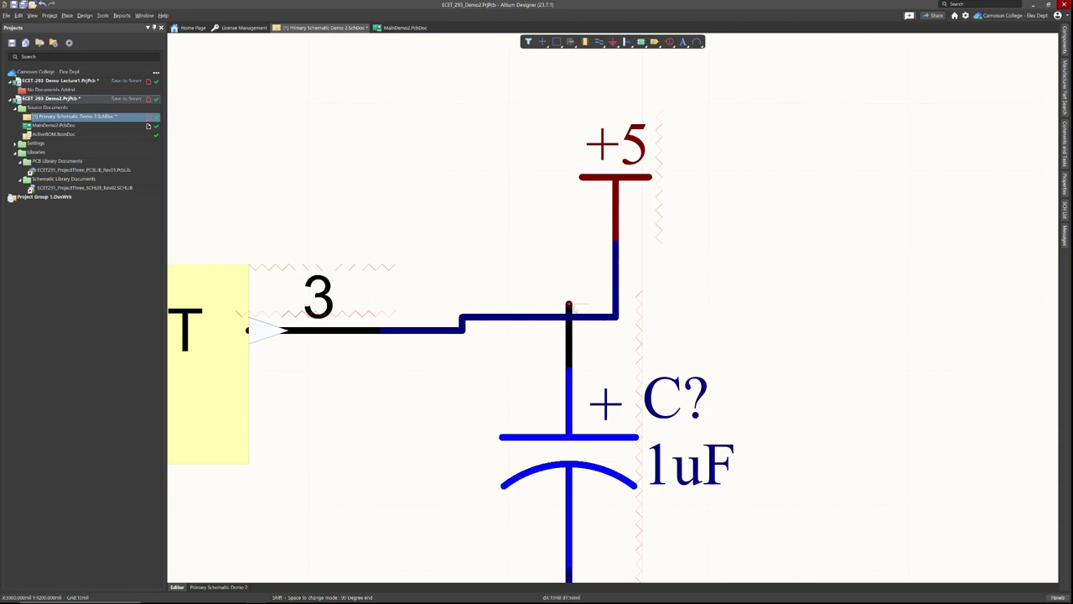
key(Escape)
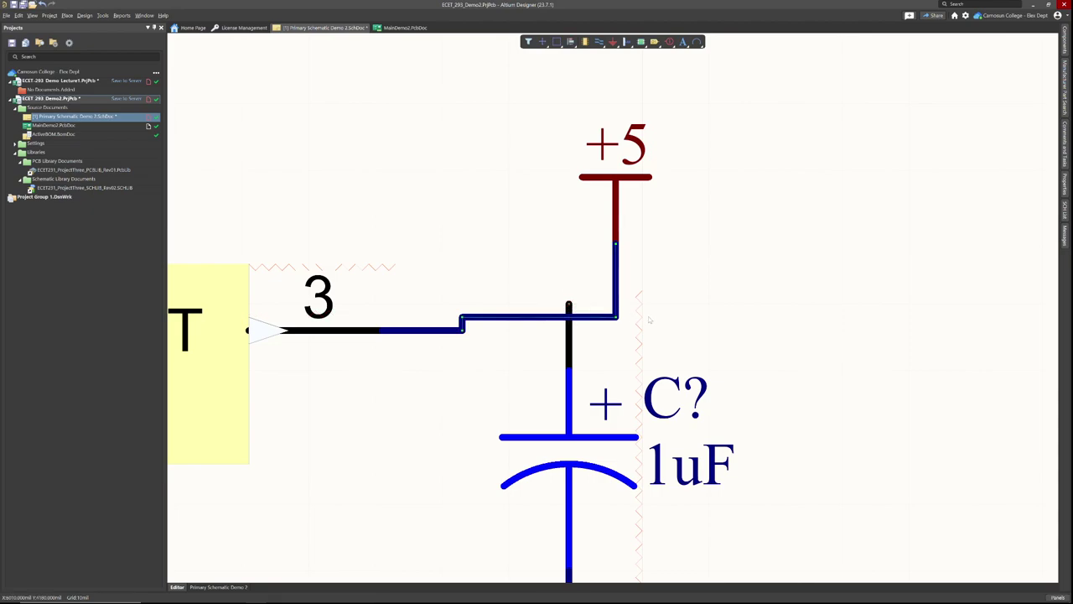
Move the regulator's output capacitor slightly down and straighten the +5 wire level with the LM7805CT's pin 3.
ctrl+scroll(658, 335, down, 5)
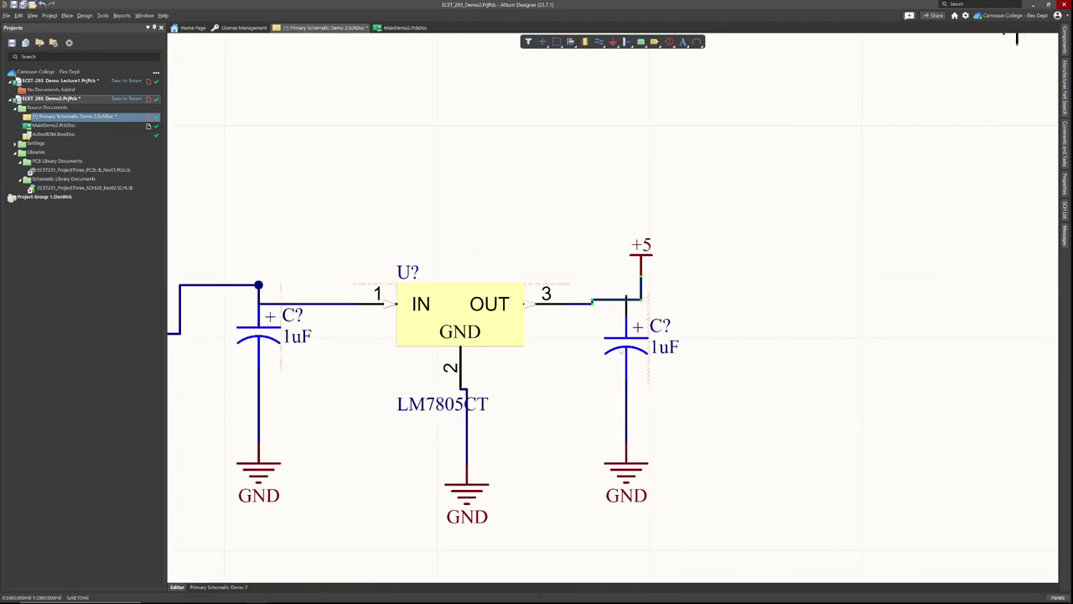
drag(620, 359, 620, 376)
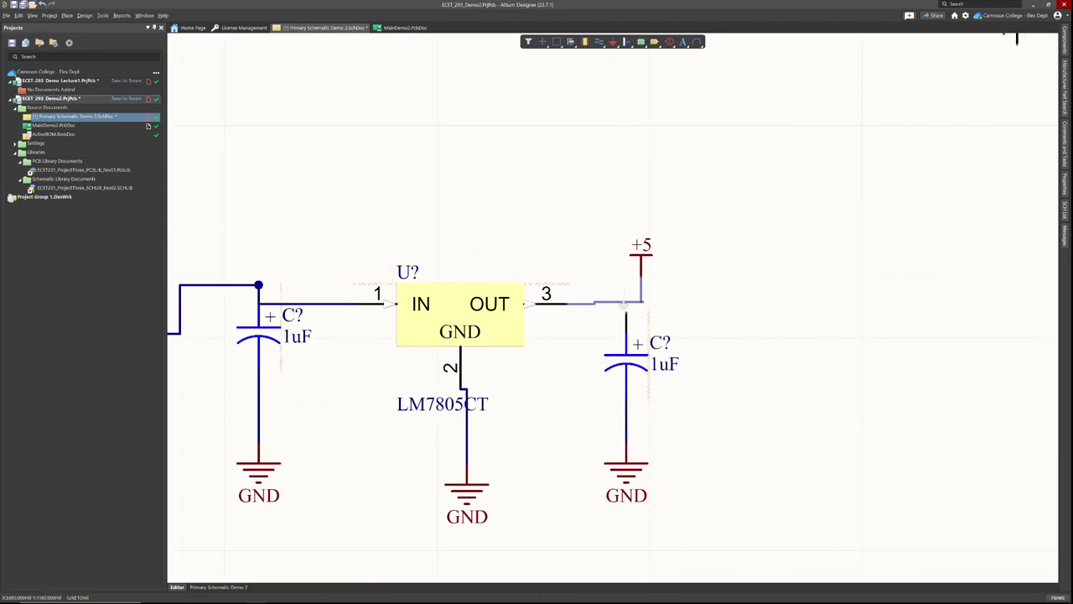
drag(621, 306, 626, 306)
Wire the output capacitor's top pin to the straightened regulator output wire.
click(598, 42)
click(626, 313)
click(625, 304)
key(Escape)
Move the regulator's input capacitor down so its top connection lines up with the LM7805CT's pin 1.
shift+scroll(527, 326, left, 3)
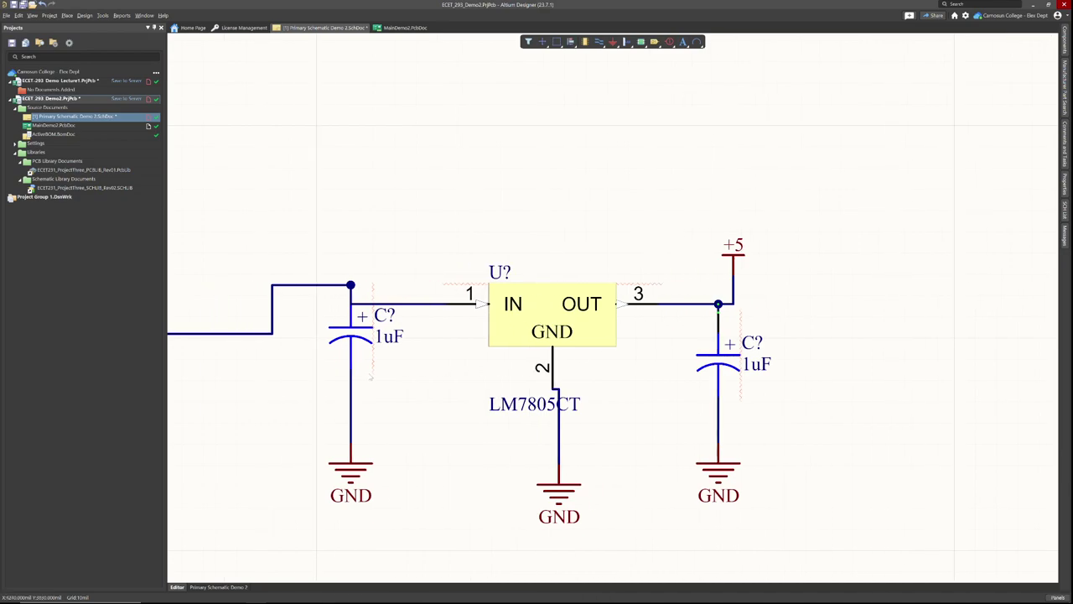
drag(388, 337, 393, 389)
shift+scroll(336, 415, left, 4)
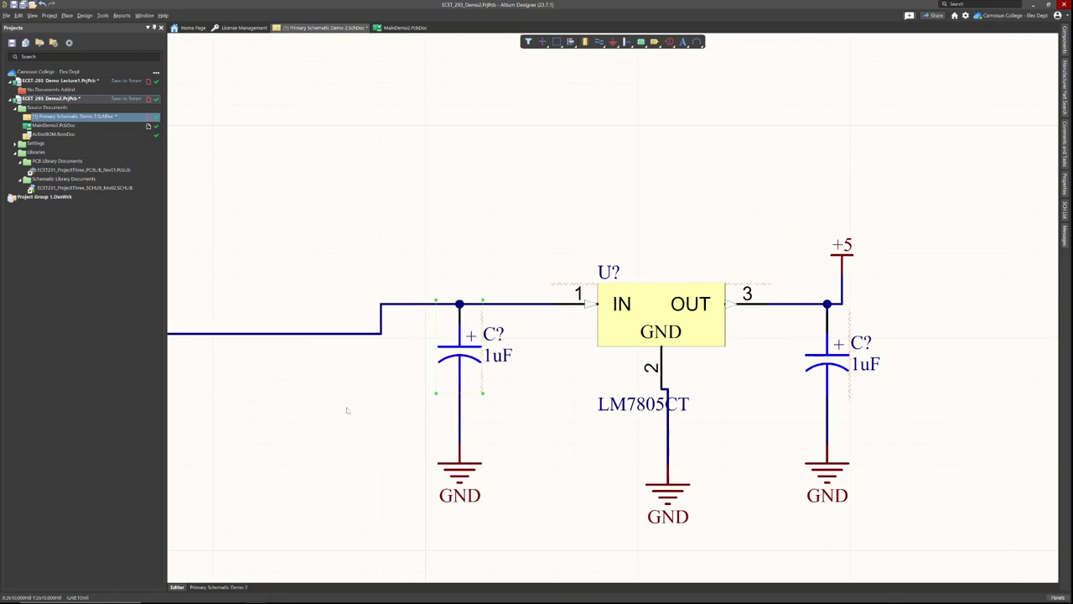
Move the HEAD 4 header up level with the regulator's input wire, and its GND port straight below the pin 1–2 junction.
ctrl+scroll(358, 409, down, 2)
shift+scroll(358, 409, left, 2)
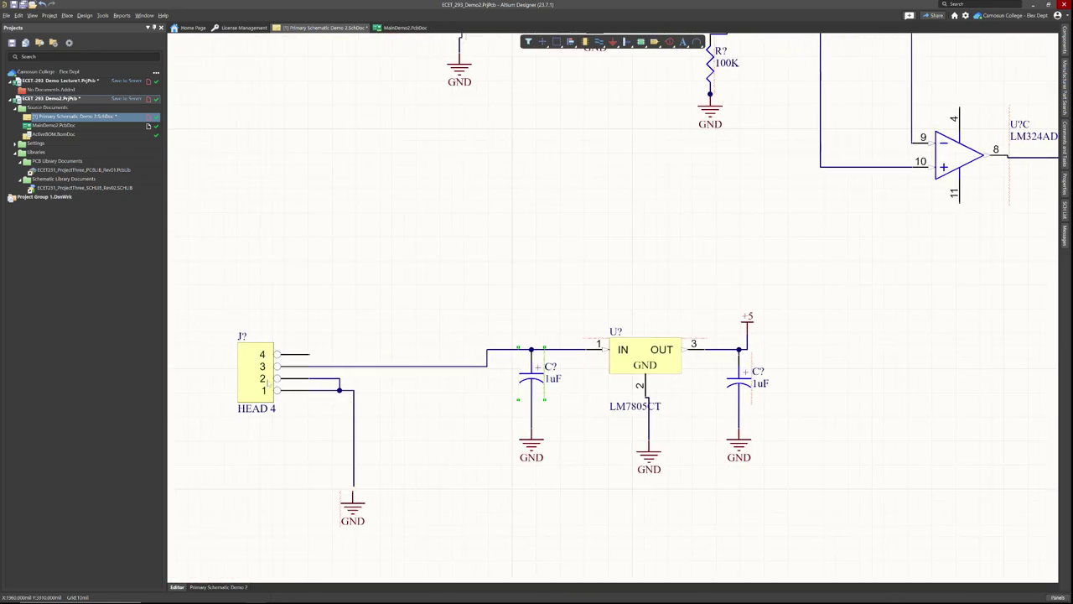
drag(308, 382, 309, 373)
drag(353, 503, 339, 442)
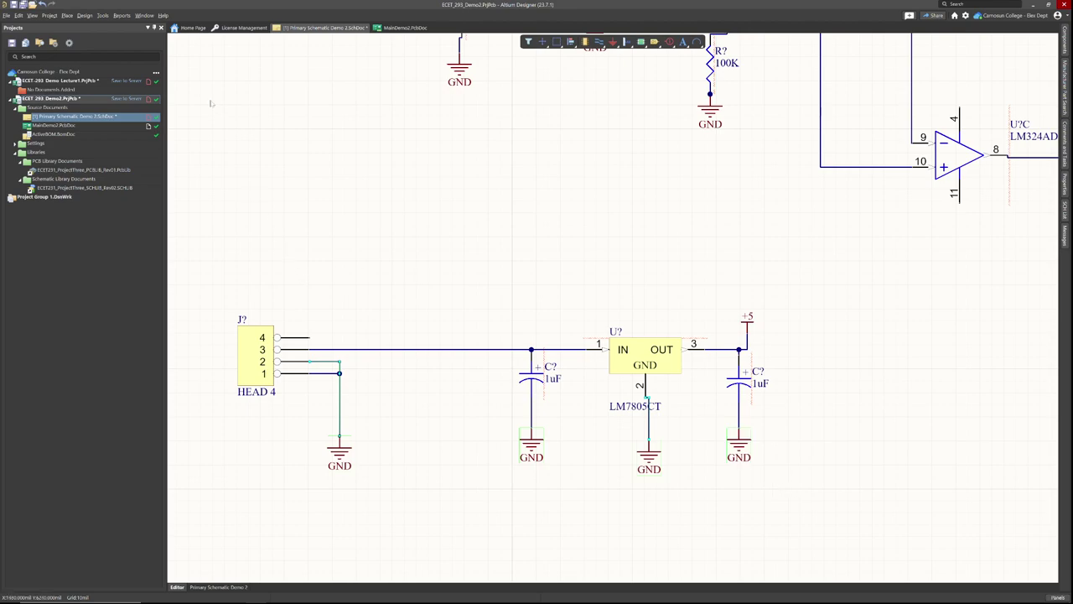
Try to align the four lower GND ports and the selected ground wires on their vertical centers.
click(18, 15)
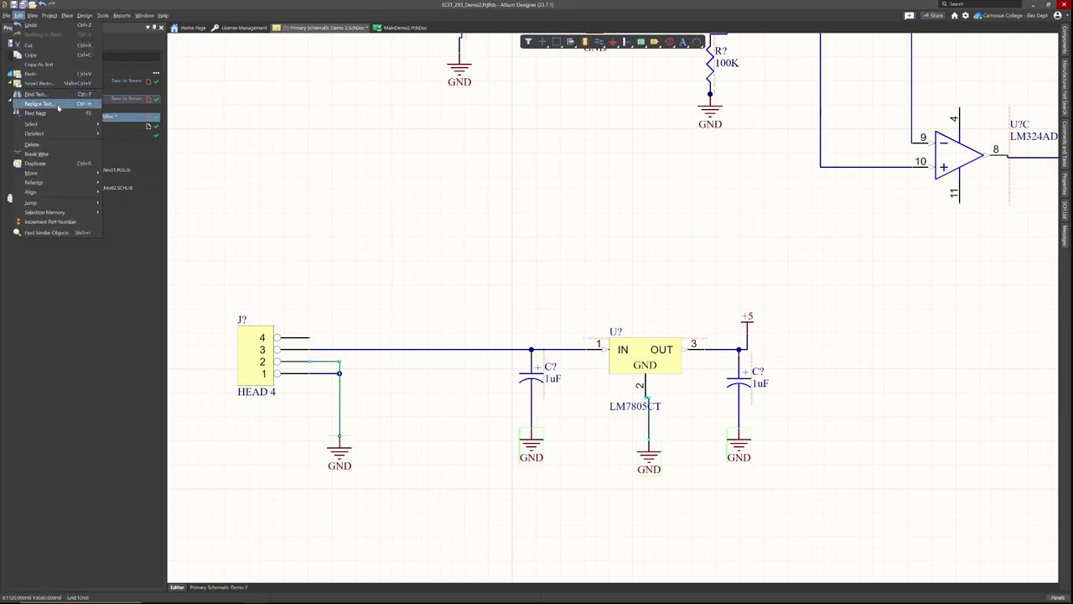
mouse_move(91, 193)
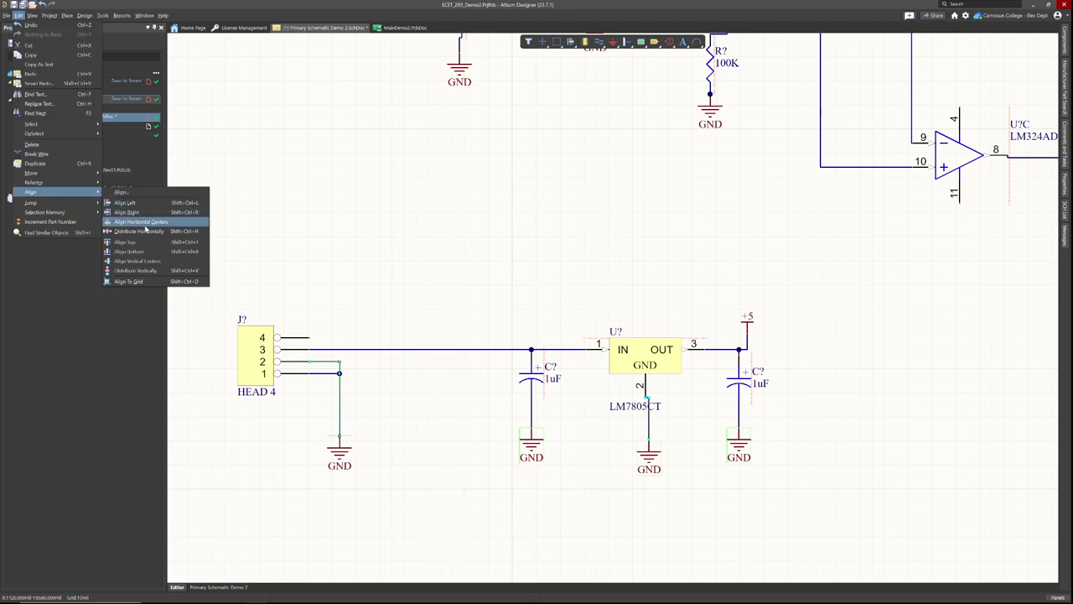
click(142, 264)
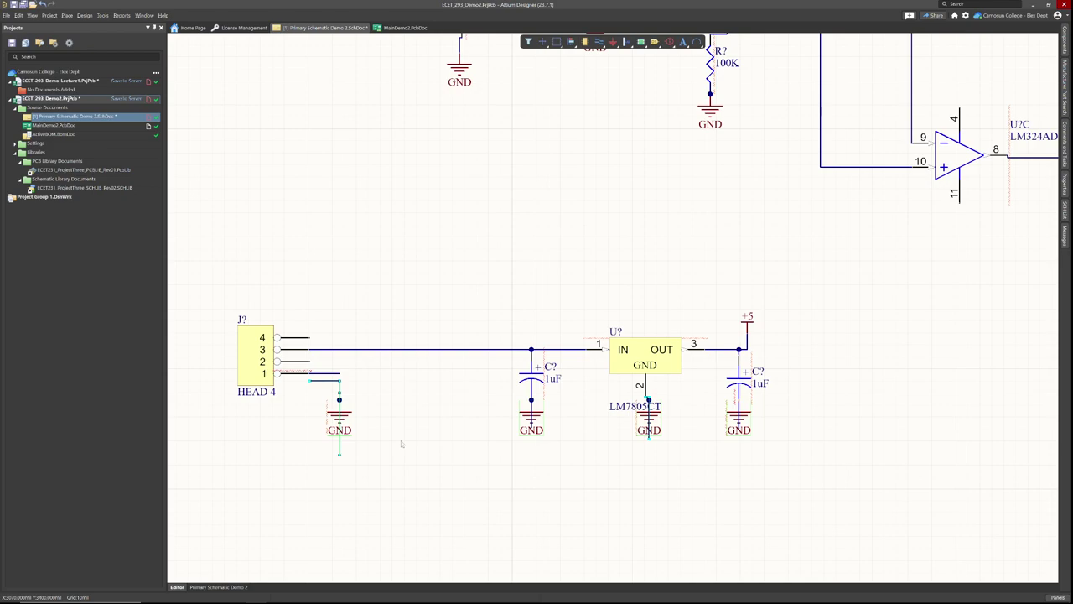
key(ctrl+z)
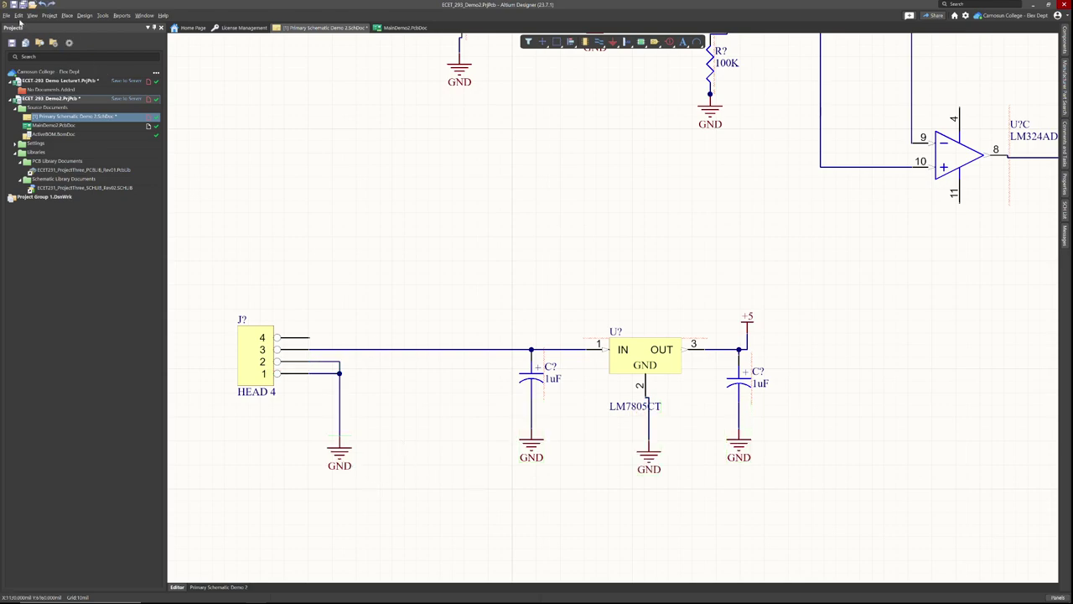
click(17, 15)
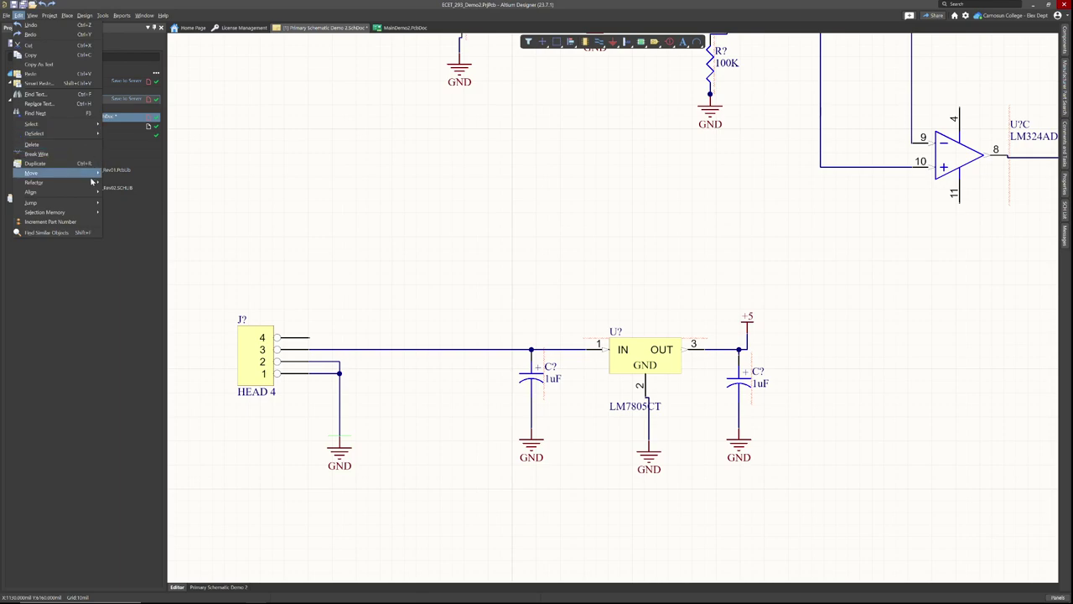
mouse_move(82, 194)
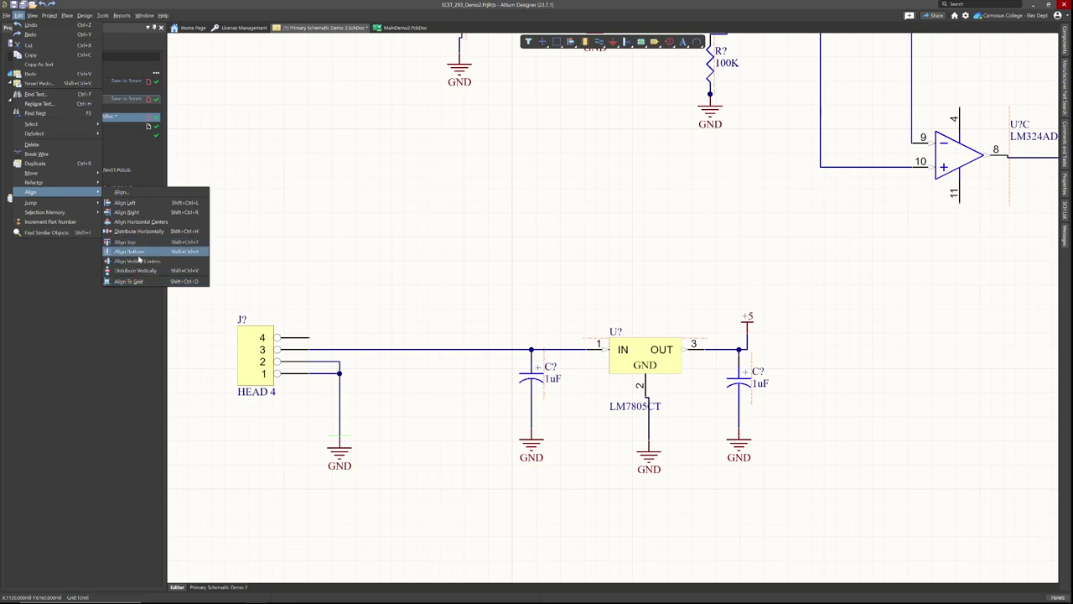
click(446, 461)
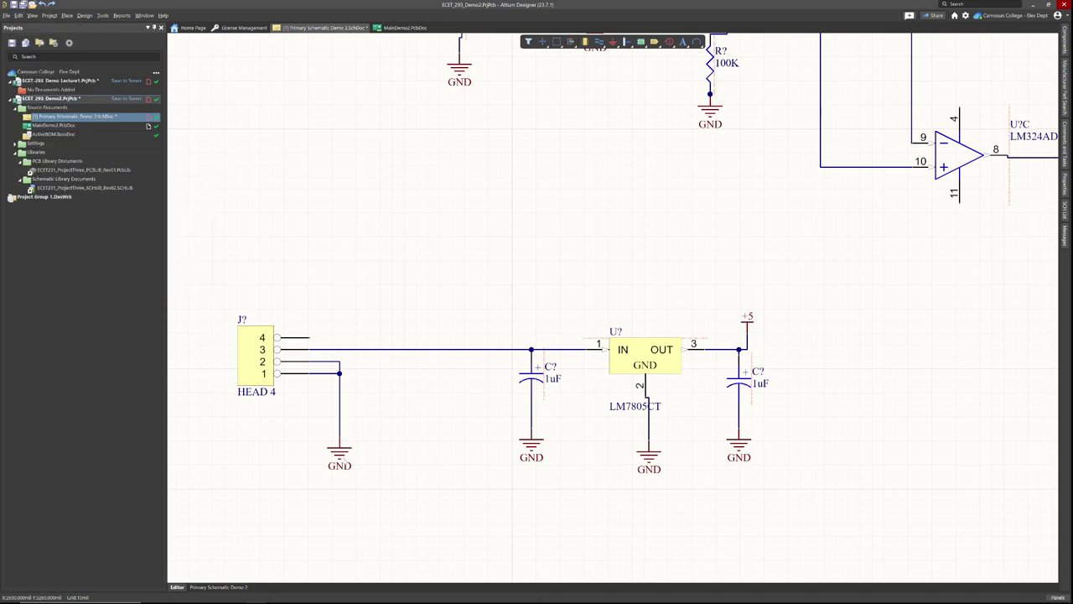
Align the GND ports of the header, regulator and both regulator capacitors along their bottom edges.
drag(285, 432, 733, 501)
shift+click(739, 436)
click(17, 15)
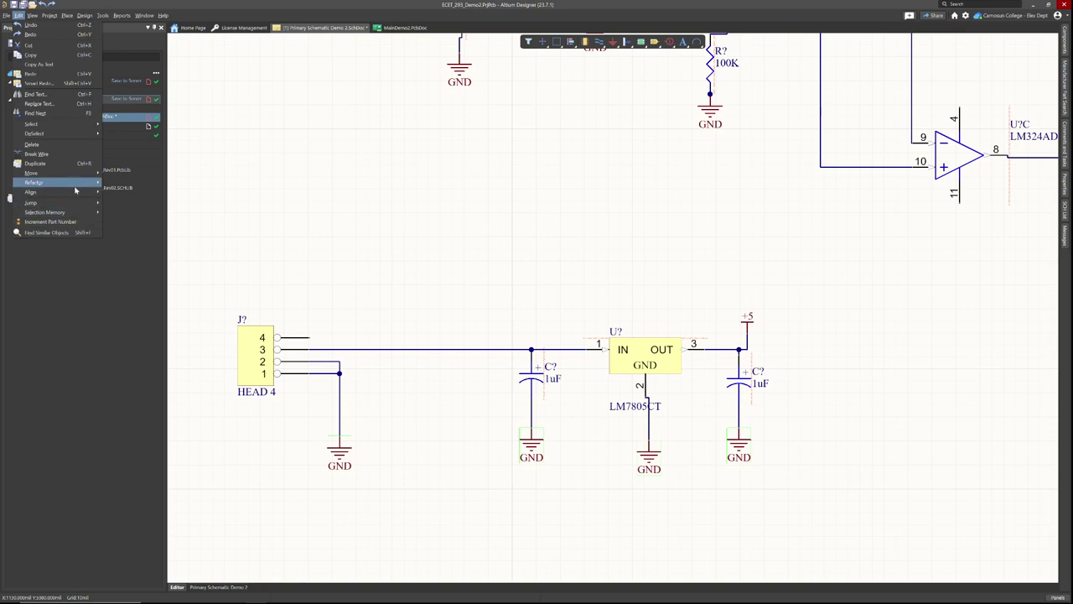
click(128, 251)
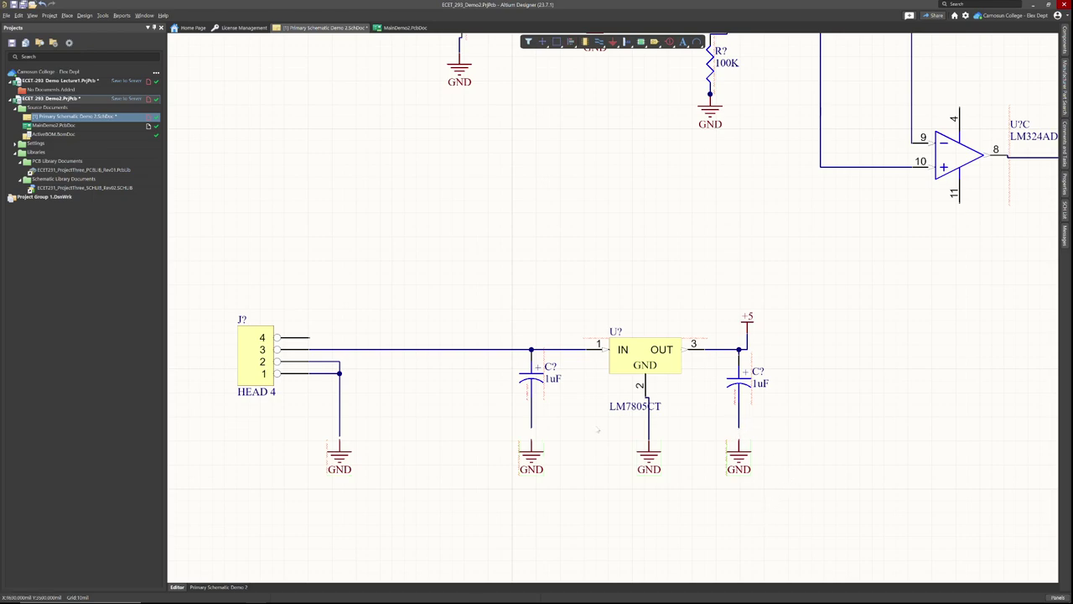
Wire the header's and both capacitors' GND ports back to their connections, and move the regulator's GND port straight below pin 2.
click(599, 41)
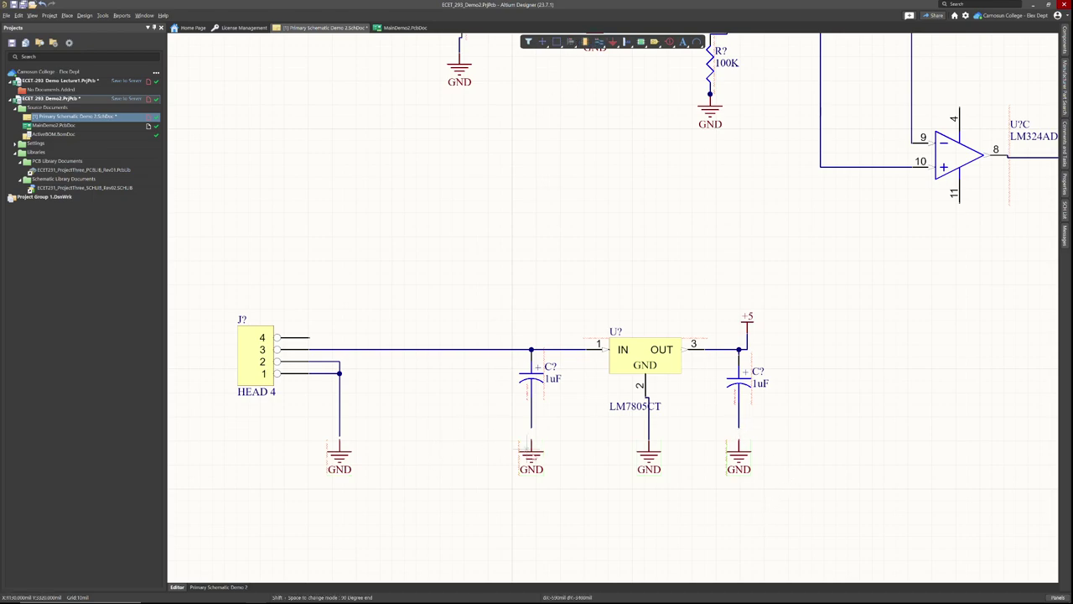
click(531, 442)
click(530, 427)
click(340, 441)
click(340, 431)
click(739, 441)
click(739, 427)
key(Escape)
drag(651, 457, 646, 457)
ctrl+scroll(815, 406, down, 3)
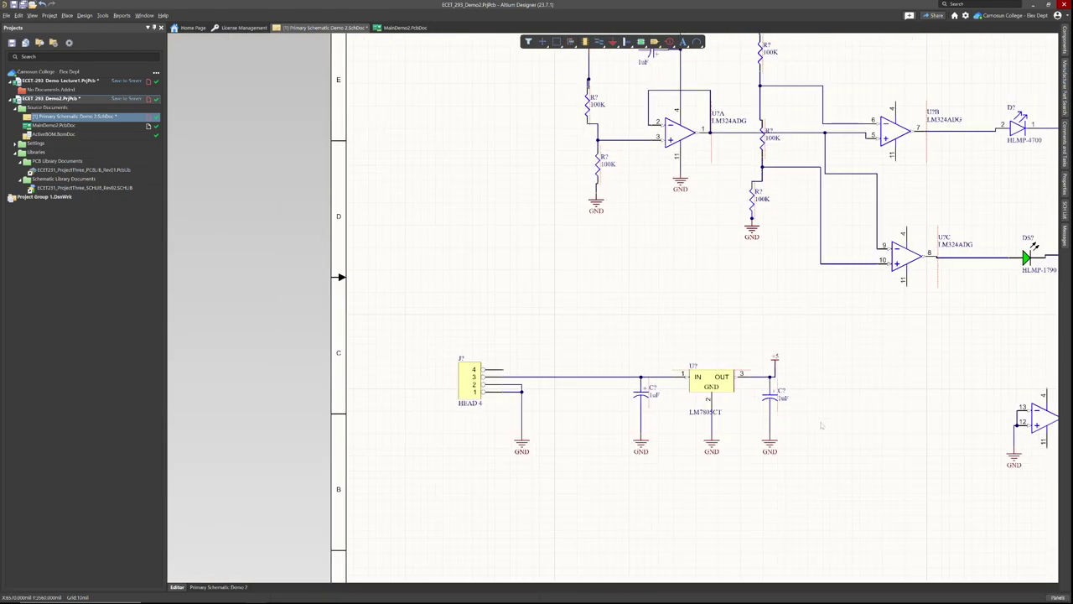
Line up the three-resistor divider's bottom resistor and GND port with the middle resistor, and lower the two neighbouring GND ports level with it.
shift+scroll(809, 425, right, 3)
scroll(810, 425, up, 4)
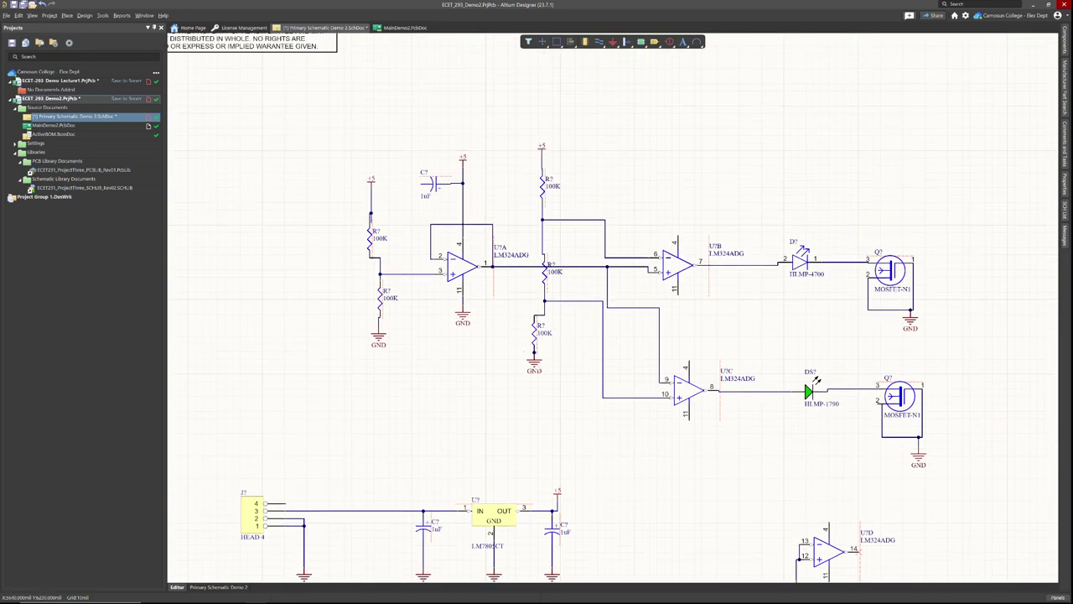
drag(543, 359, 545, 374)
drag(539, 347, 545, 360)
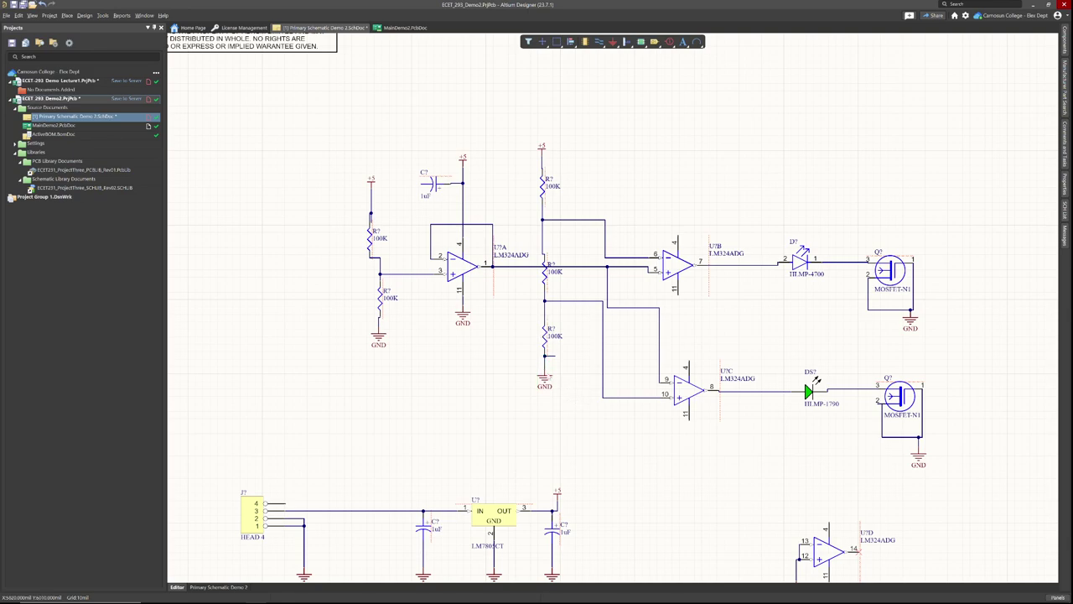
key(ctrl+z)
key(ctrl+y)
drag(466, 317, 463, 386)
drag(379, 336, 380, 387)
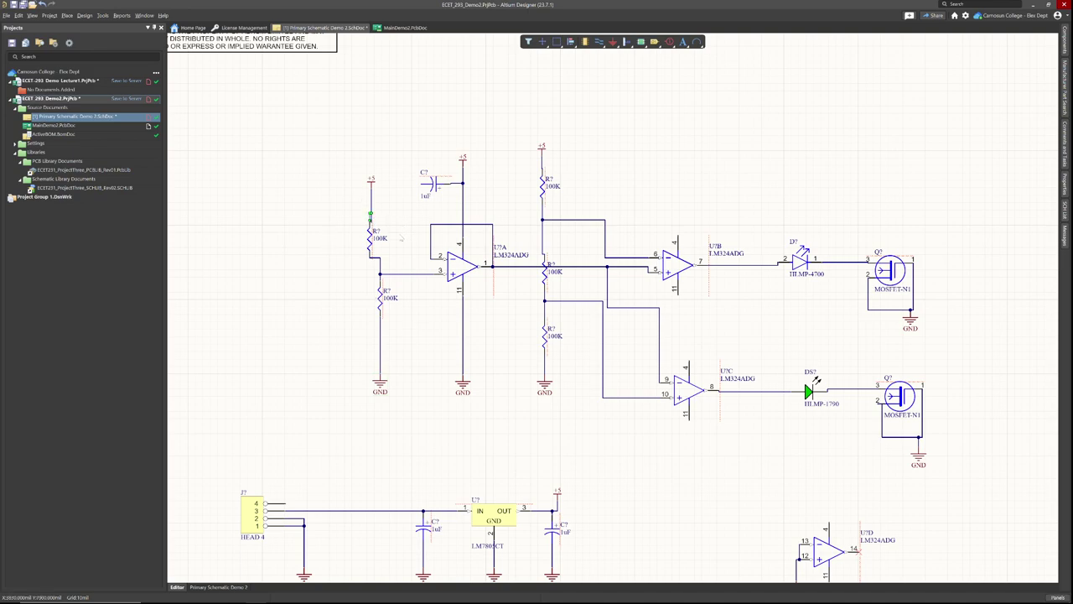
Straighten the +5 wire of the two-resistor divider so it meets the upper resistor's top pin.
ctrl+scroll(375, 216, up, 5)
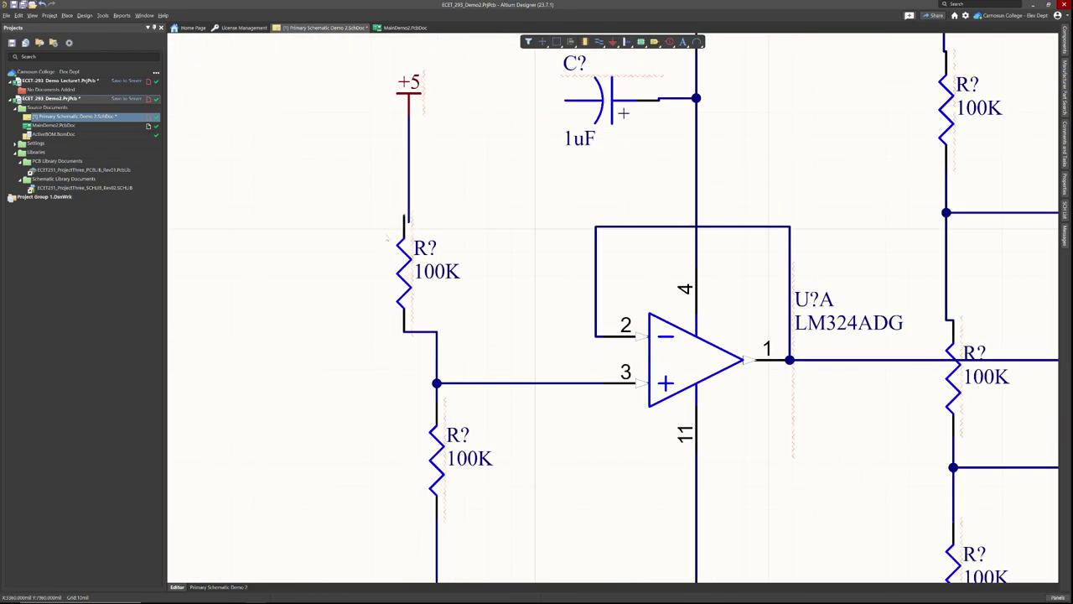
click(409, 205)
drag(409, 220, 408, 216)
click(440, 215)
Align the two-resistor divider's resistors, +5 port, GND port and wires on their horizontal centers.
drag(402, 265, 499, 554)
scroll(408, 214, down, 1)
ctrl+scroll(496, 381, down, 3)
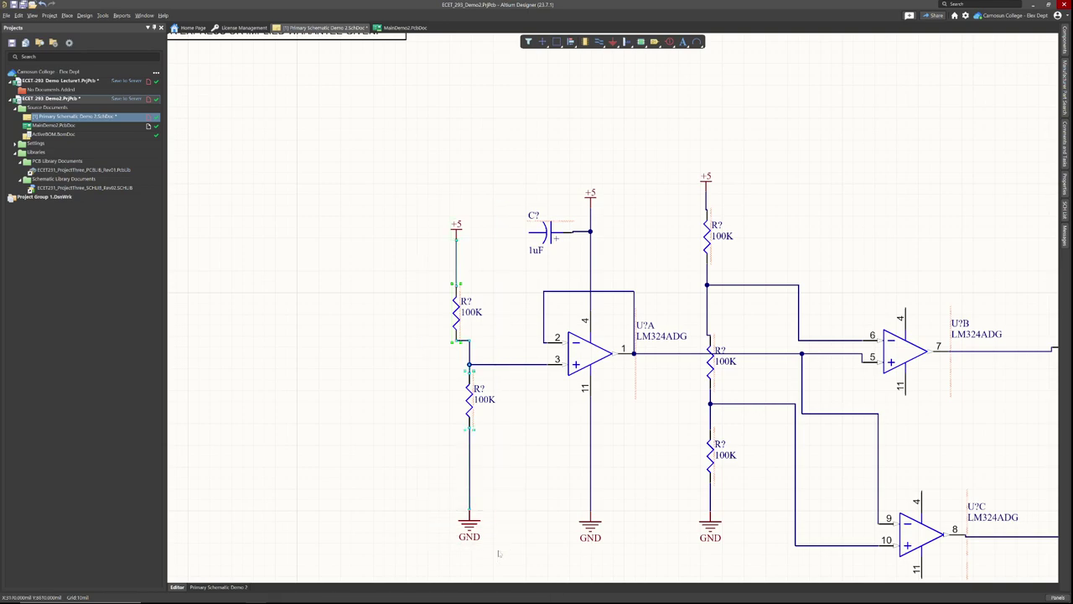
click(18, 15)
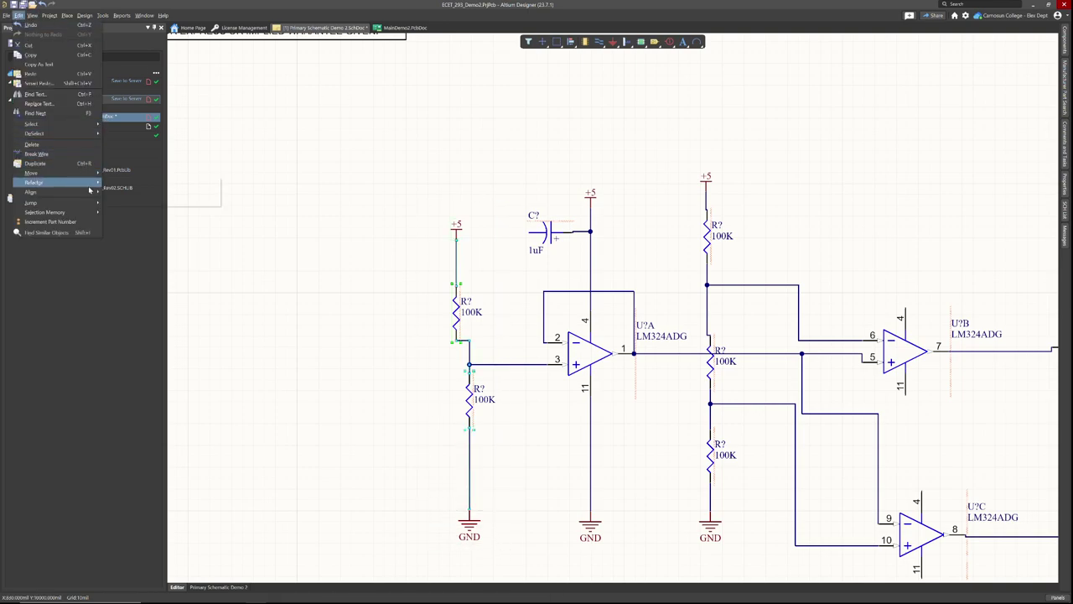
mouse_move(88, 192)
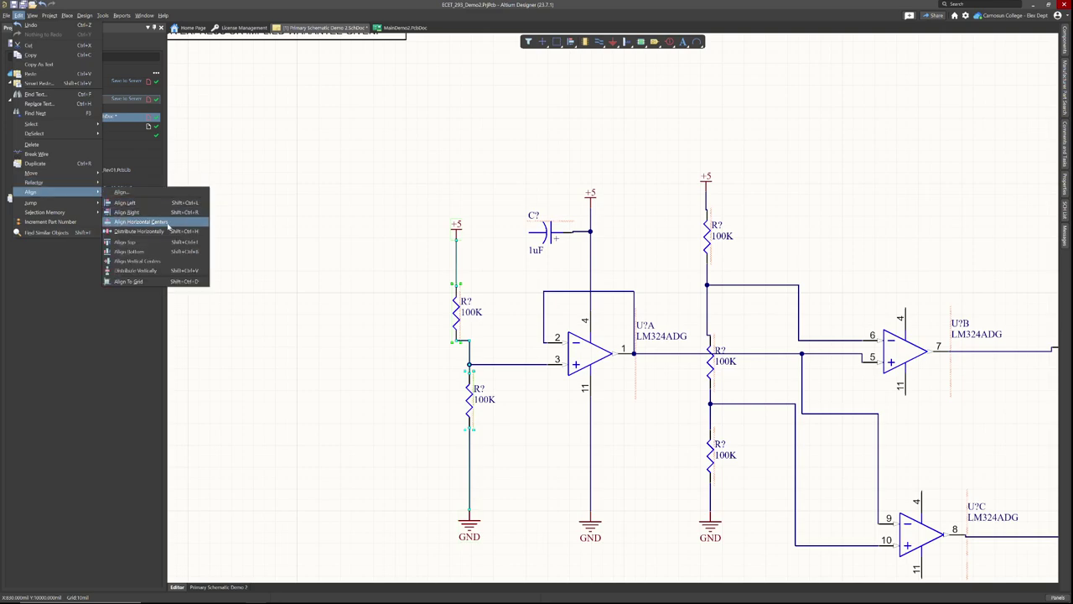
click(136, 261)
key(ctrl+z)
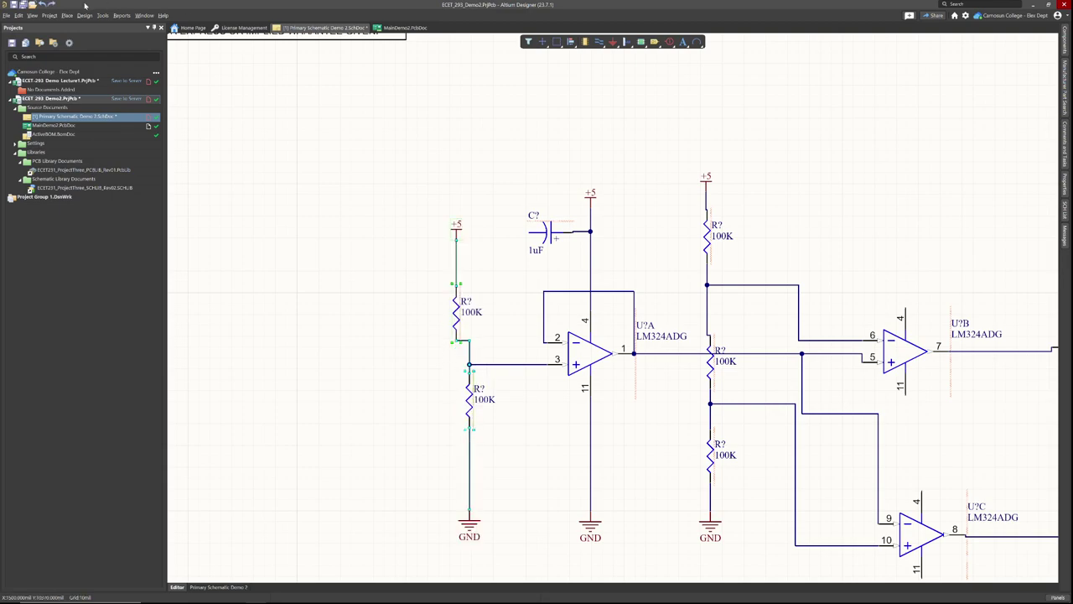
click(19, 16)
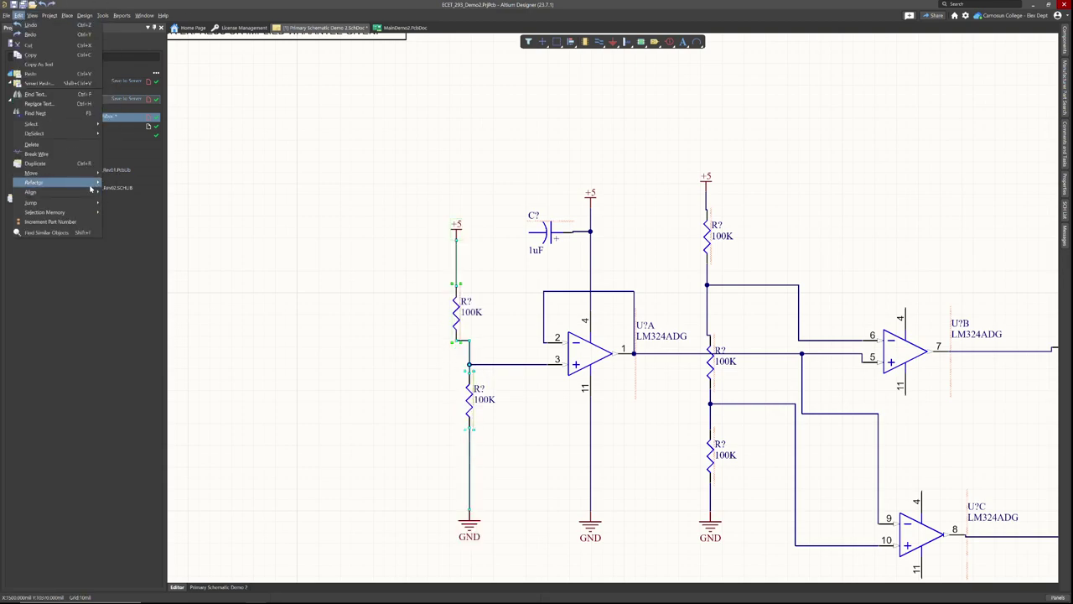
mouse_move(93, 193)
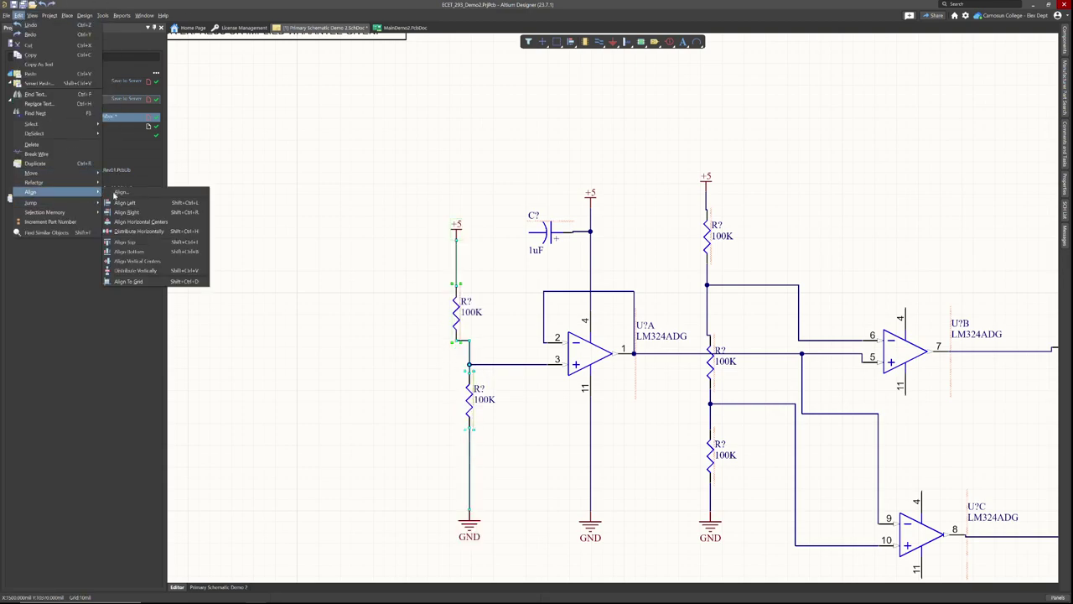
click(157, 222)
click(516, 442)
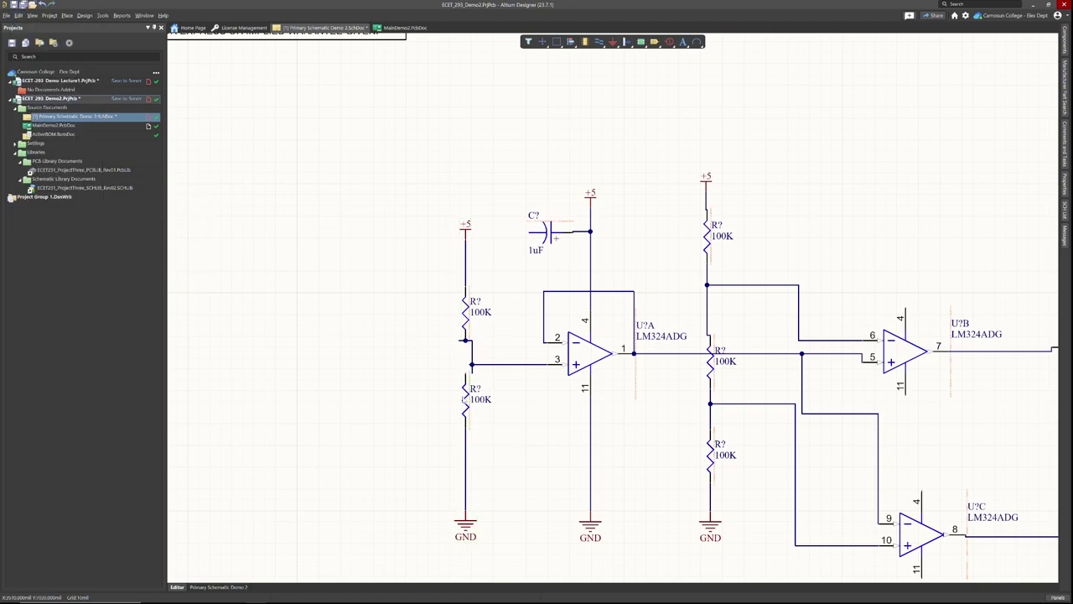
Delete the jogged wire between the two-resistor divider's resistors.
ctrl+scroll(471, 366, up, 5)
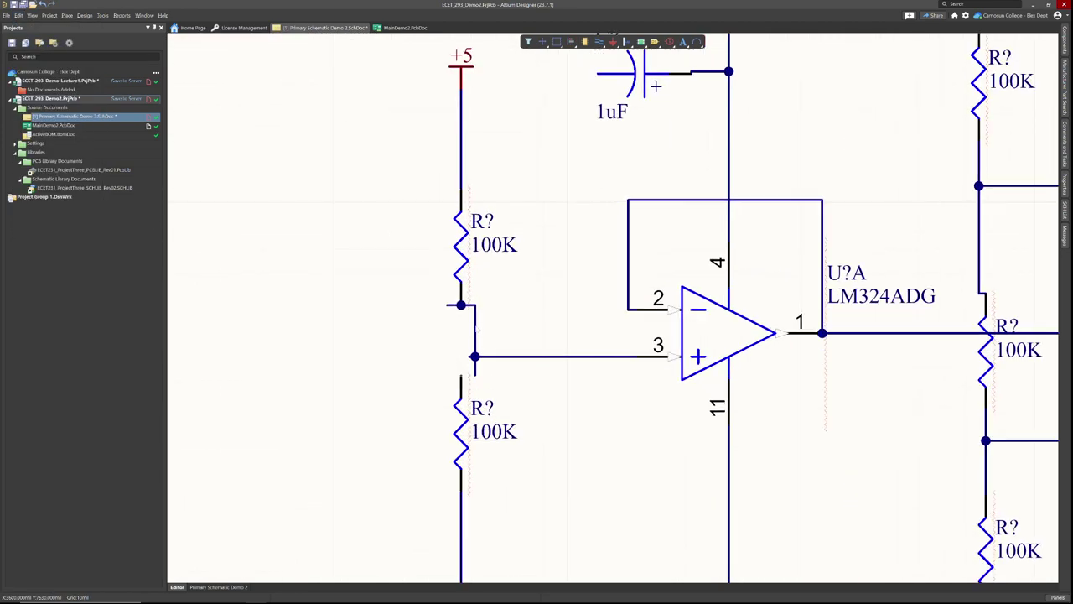
click(475, 371)
click(475, 318)
key(Delete)
Wire the two-resistor divider's resistors straight together, joining U?A's pin 3 wire between them.
key(ctrl+w)
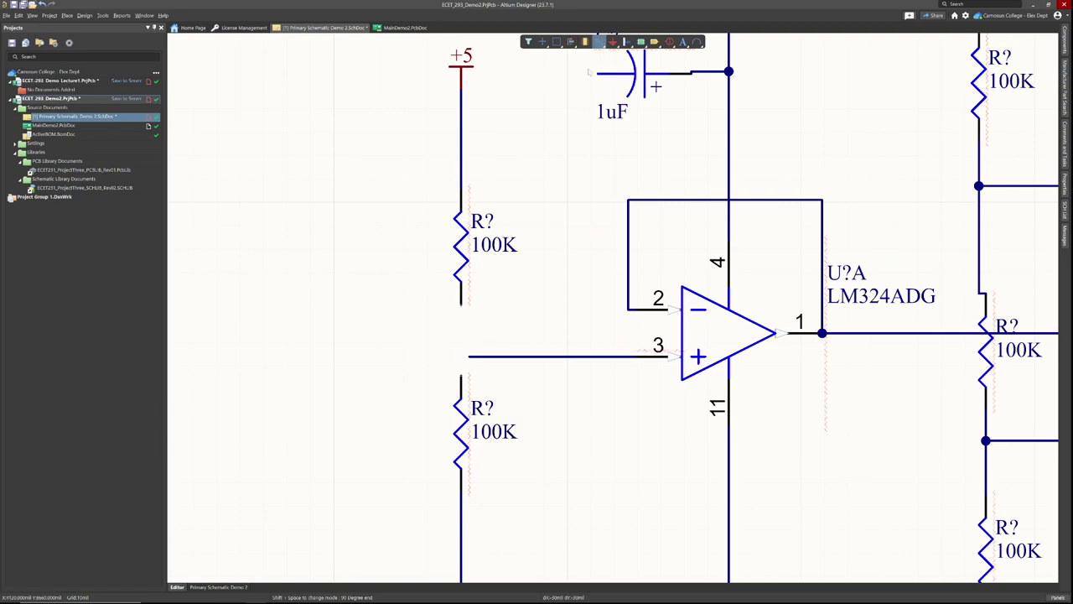
click(460, 305)
click(461, 357)
ctrl+scroll(523, 412, down, 5)
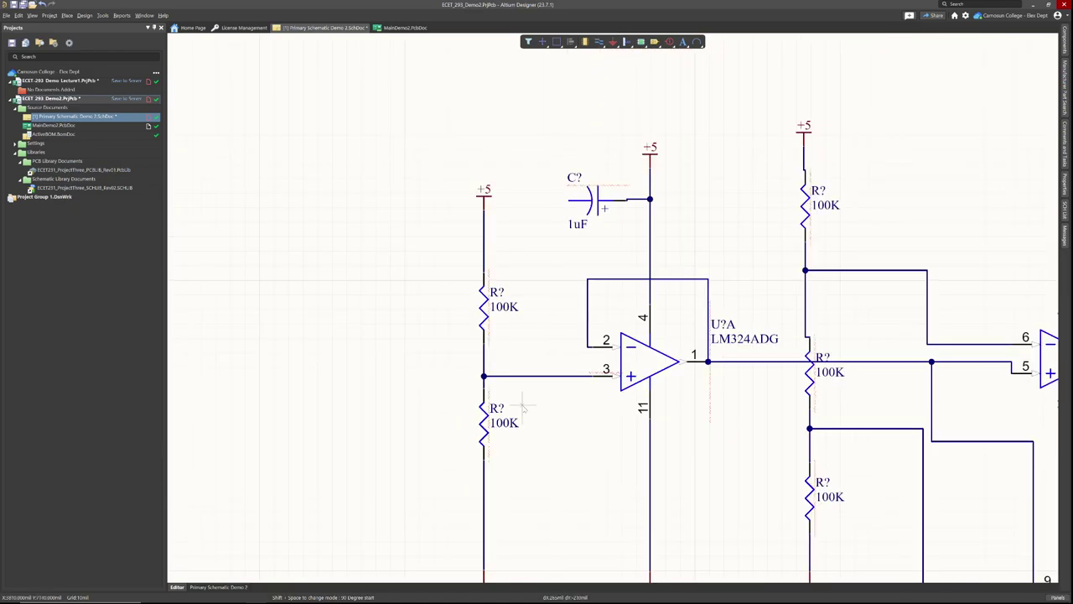
shift+scroll(545, 449, down, 2)
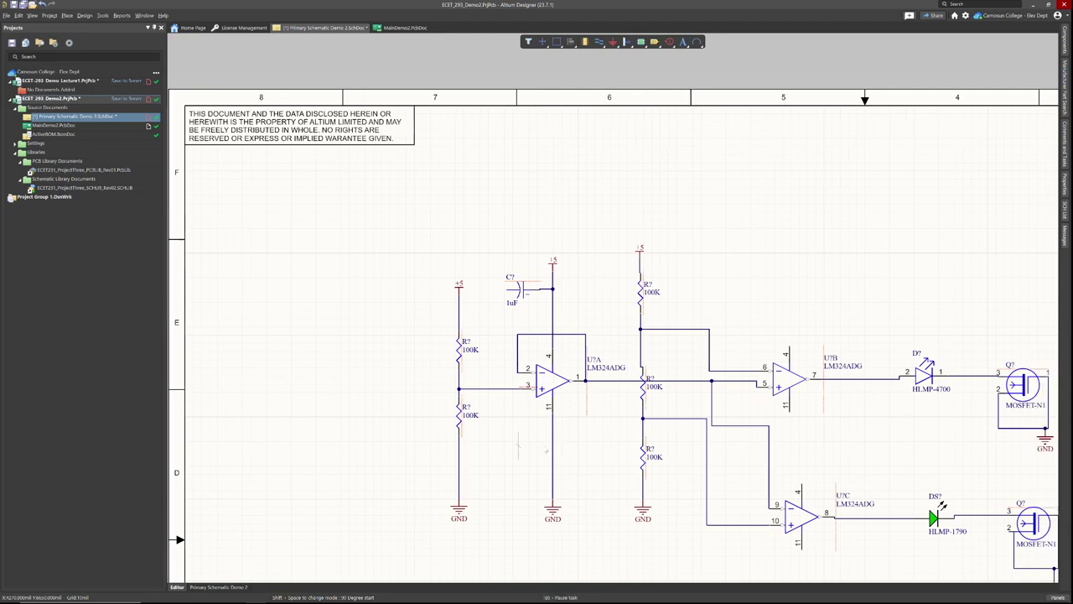
key(Escape)
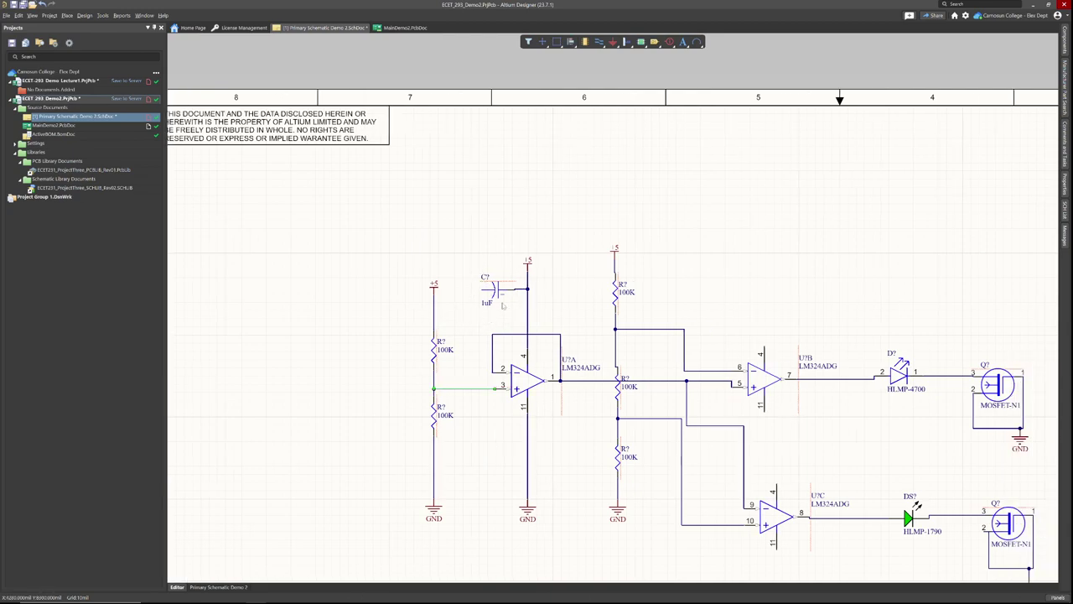
Move U?A's 1uF capacitor level with its junction on the +5 wire, and connect a GND port to its free pin.
ctrl+scroll(472, 325, up, 3)
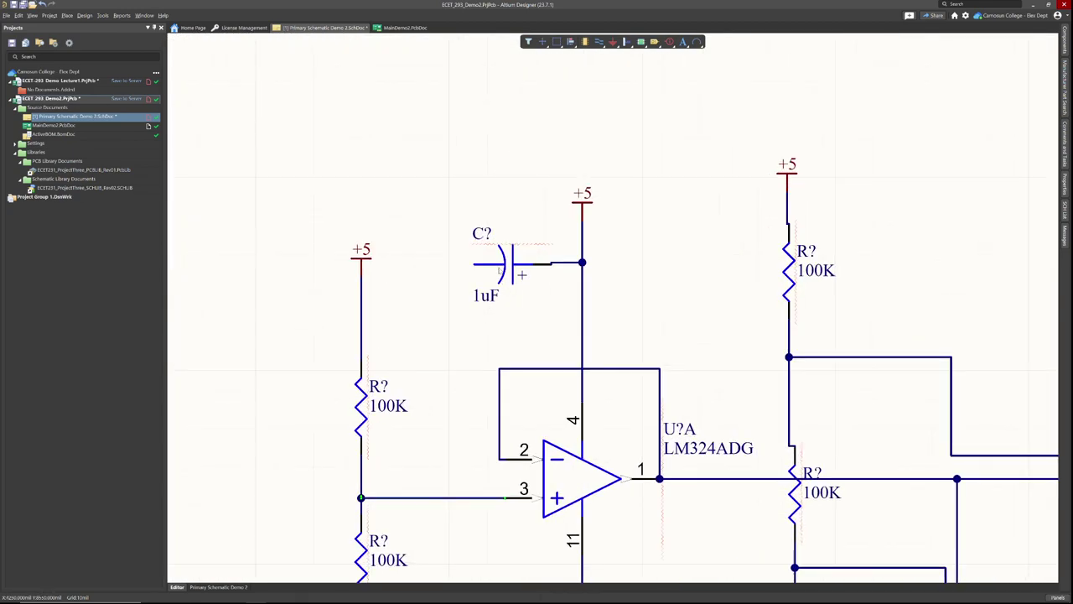
drag(504, 267, 504, 265)
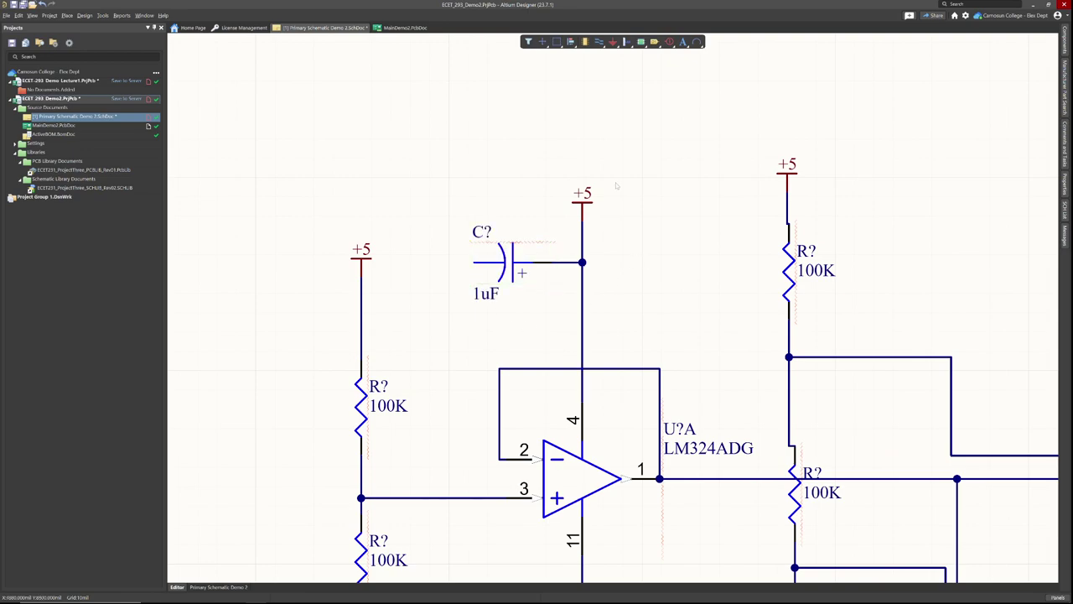
click(613, 42)
click(449, 294)
key(Escape)
click(585, 42)
click(474, 263)
key(Escape)
Move the +5 ports of U?A and the two-resistor divider up level with the three-resistor divider's +5 port.
shift+scroll(662, 269, right, 2)
ctrl+scroll(541, 240, down, 3)
drag(523, 220, 523, 206)
drag(409, 250, 409, 210)
ctrl+scroll(389, 228, up, 4)
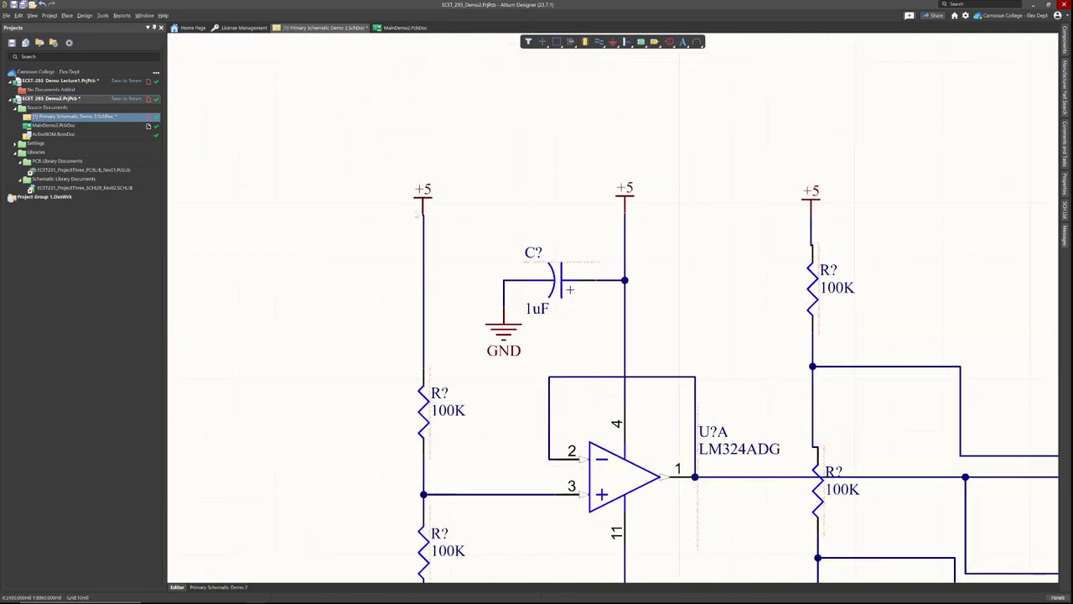
drag(427, 203, 428, 218)
ctrl+scroll(427, 215, up, 5)
drag(424, 172, 430, 216)
ctrl+scroll(465, 219, down, 6)
right_drag(452, 240, 288, 224)
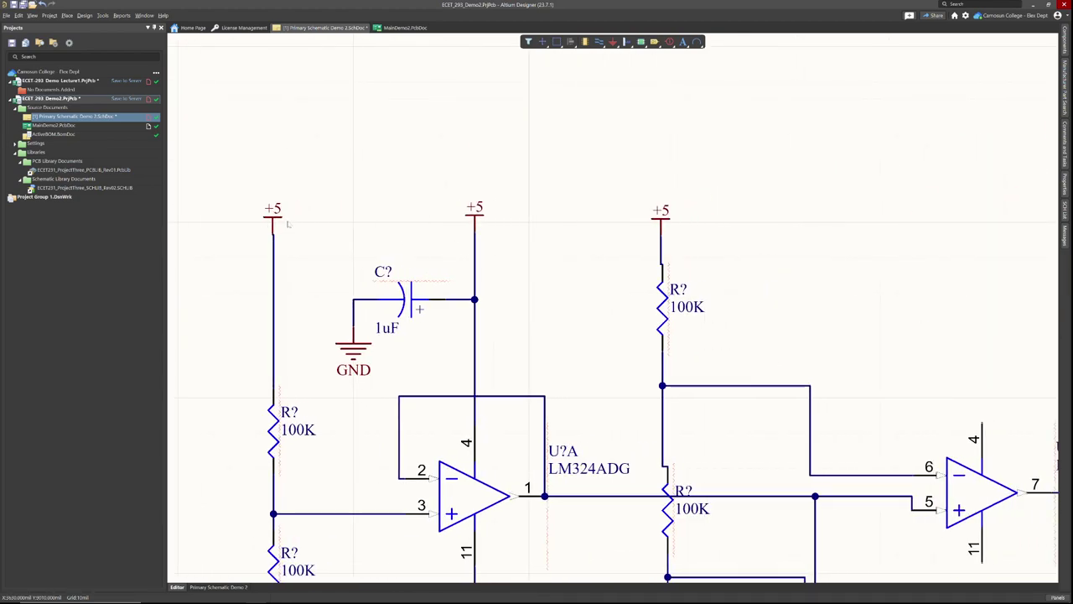
ctrl+scroll(336, 369, down, 4)
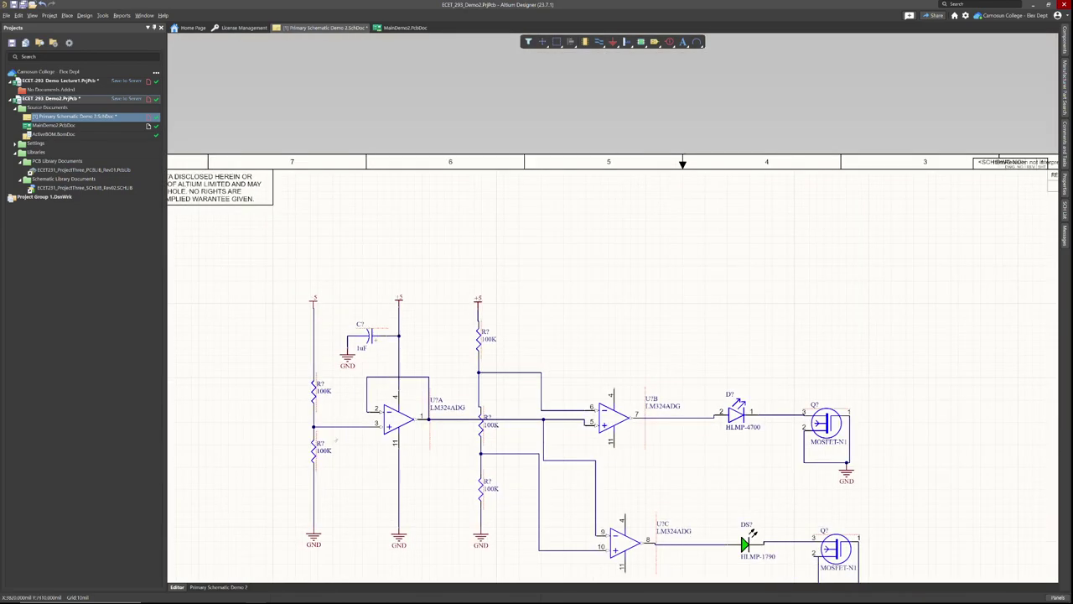
shift+scroll(346, 515, right, 3)
scroll(346, 507, down, 3)
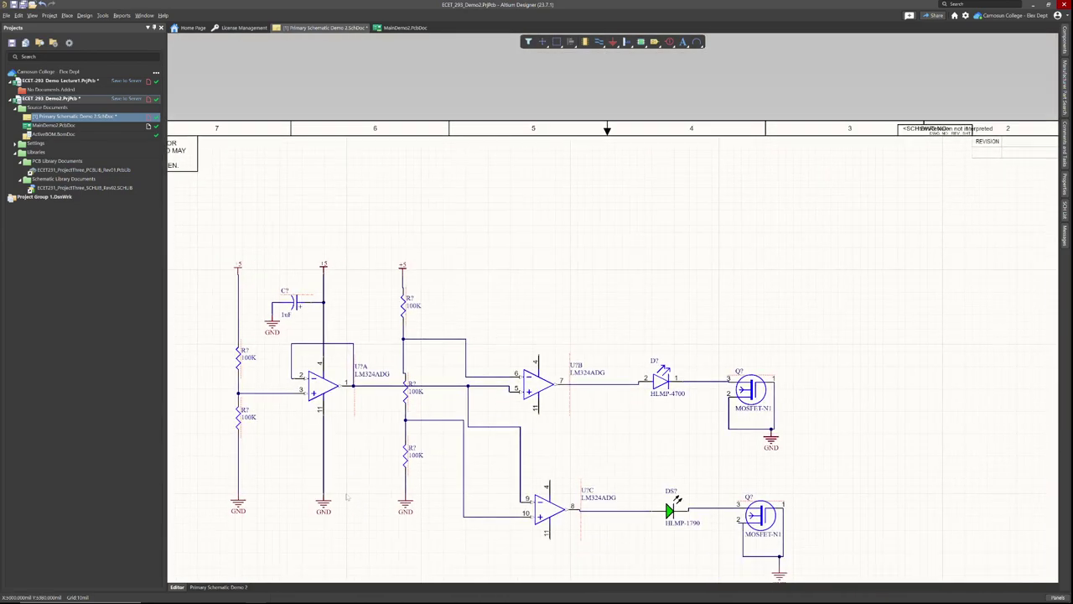
ctrl+scroll(346, 495, up, 3)
ctrl+scroll(436, 369, down, 1)
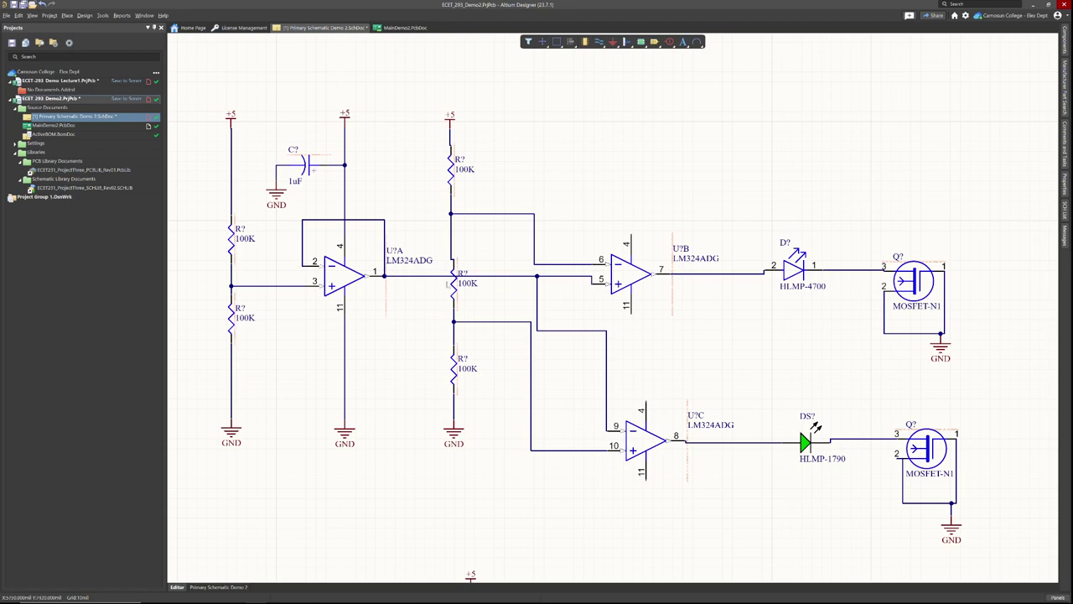
scroll(441, 476, down, 1)
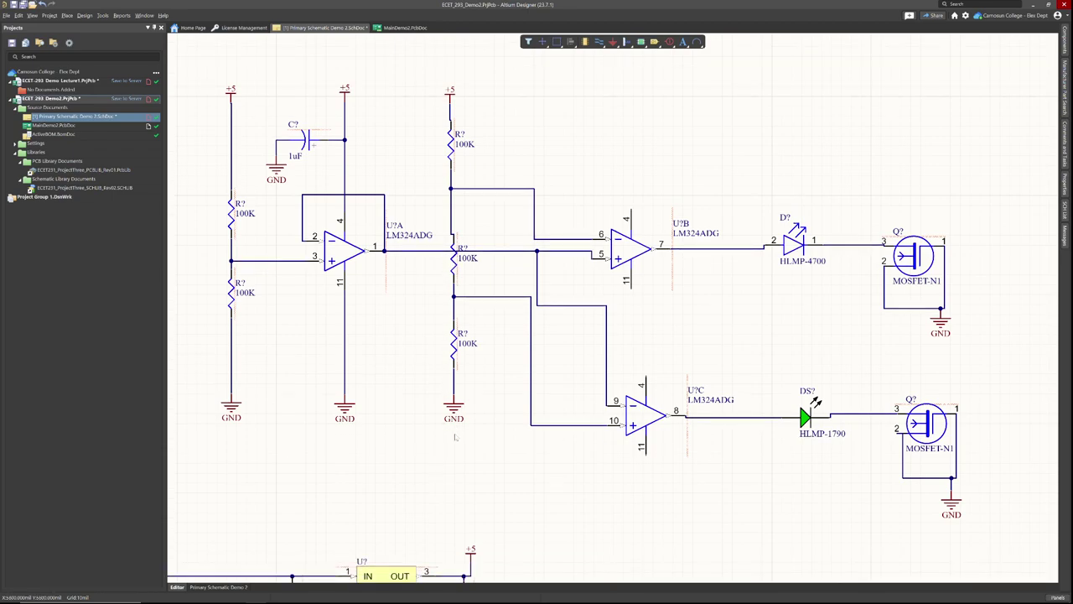
Move the GND ports of both dividers and U?A down together.
drag(474, 447, 223, 390)
drag(216, 342, 218, 327)
drag(456, 398, 457, 454)
Move the three-resistor divider's lower tap wire, bottom resistor and middle resistor down to space the divider out.
click(484, 299)
drag(484, 298, 485, 352)
click(490, 317)
drag(455, 256, 460, 326)
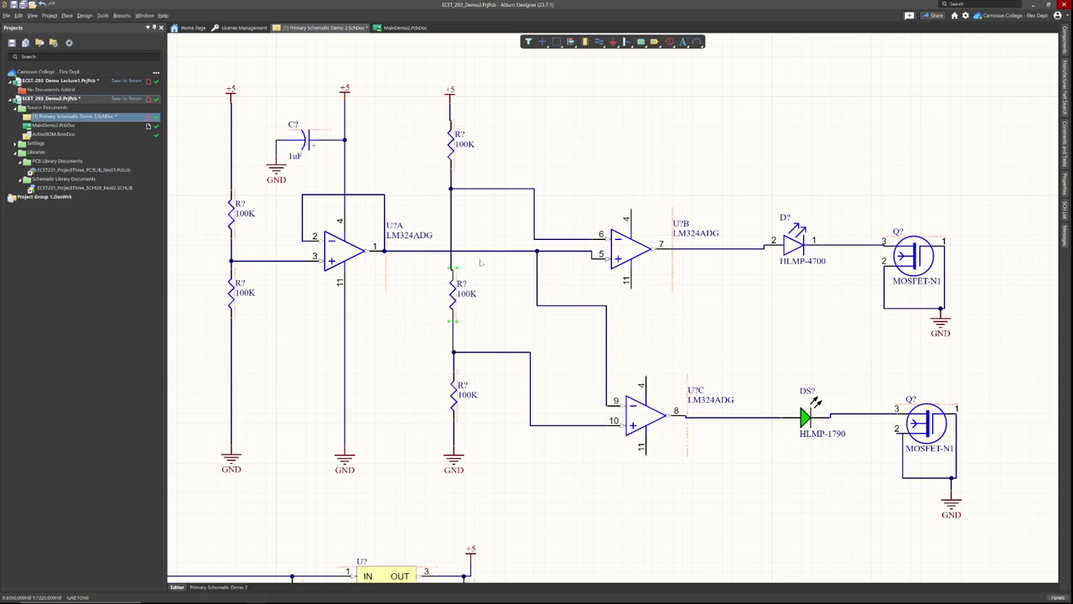
Shift the three-resistor divider's top resistor and +5 port into vertical line with the resistors below.
drag(453, 151, 456, 151)
drag(454, 220, 453, 229)
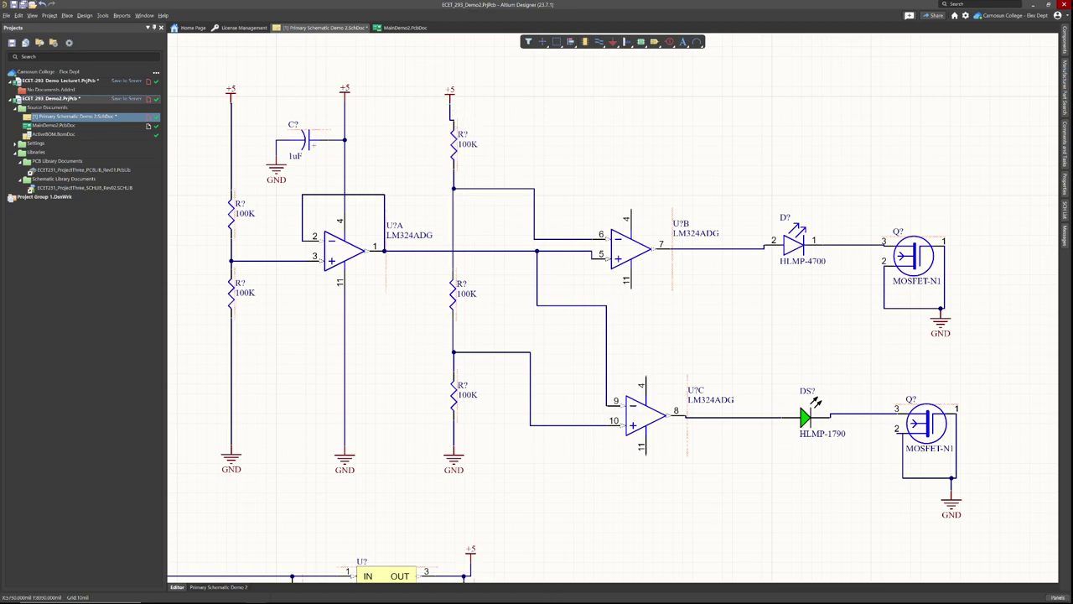
drag(450, 91, 454, 80)
Move U?B and U?C close to the three-resistor divider so their input wires run straight from its taps.
scroll(598, 300, down, 3)
drag(629, 202, 630, 193)
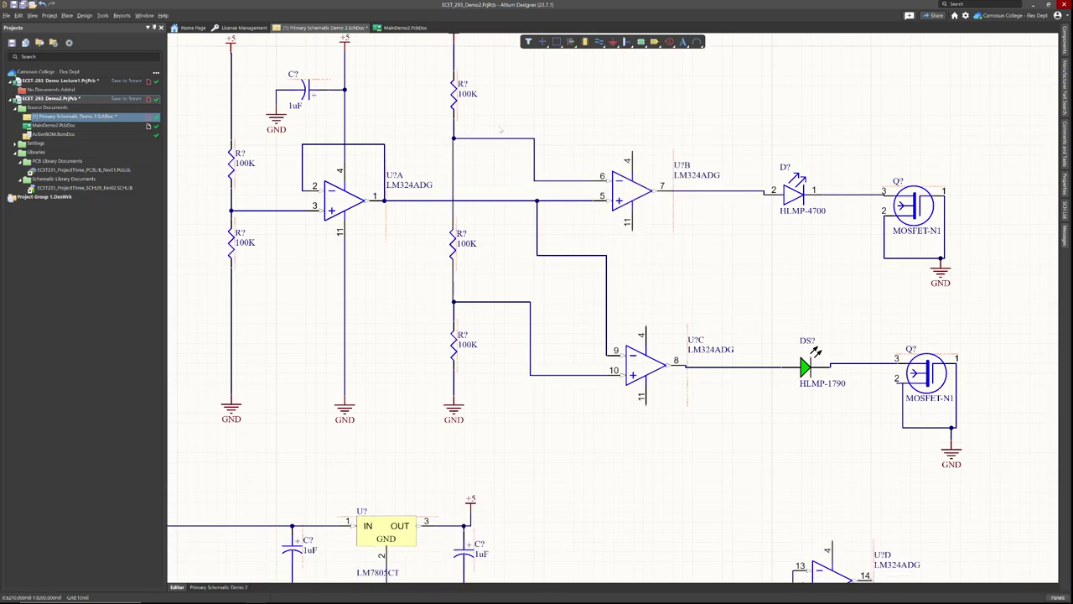
click(498, 141)
drag(481, 142, 485, 184)
key(Delete)
key(ctrl+z)
drag(639, 369, 539, 287)
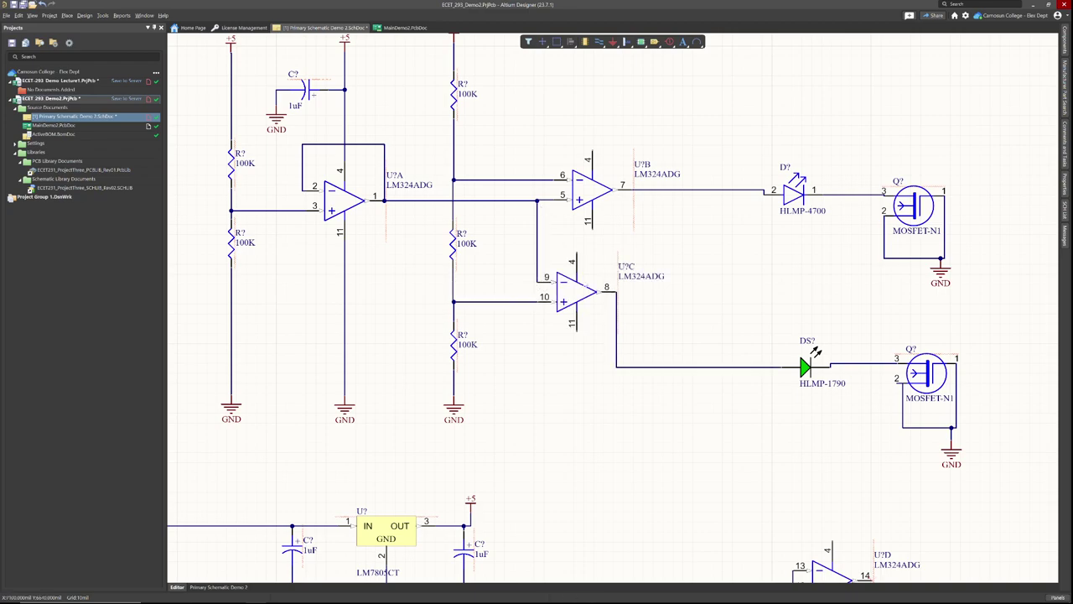
Move the HLMP-4700 LED, its MOSFET, ground wiring and GND port closer to U?B, in line with pin 7.
shift+scroll(662, 381, right, 3)
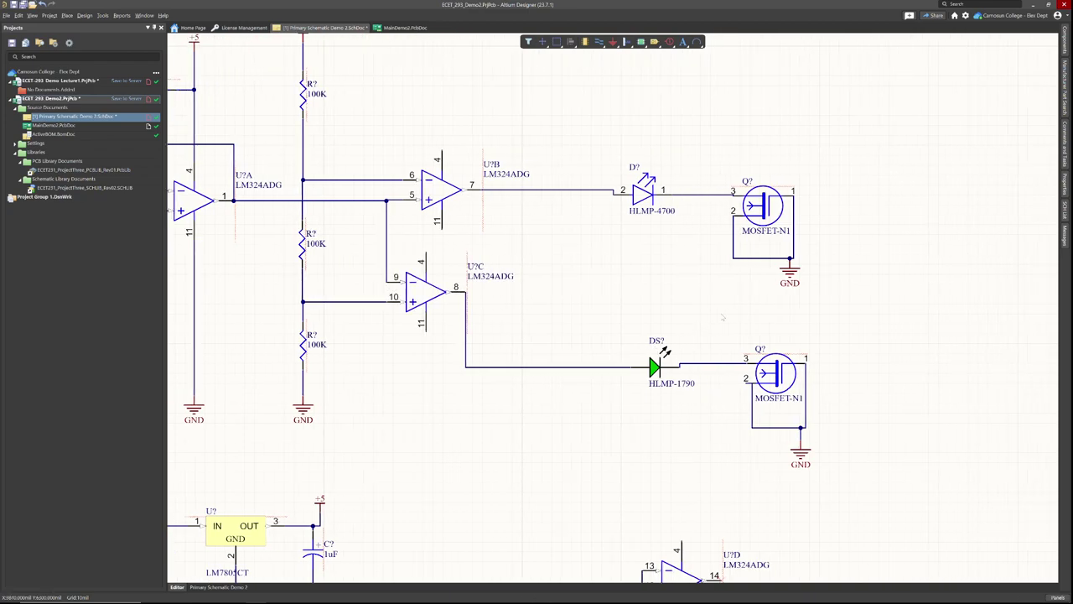
drag(616, 193, 545, 191)
drag(733, 216, 622, 212)
drag(790, 266, 674, 262)
drag(795, 230, 706, 227)
Move the HLMP-1790 LED and its MOSFET in line with U?C's pin 8, and bring their GND port below the MOSFET's pin 1.
drag(637, 373, 548, 298)
drag(748, 387, 644, 304)
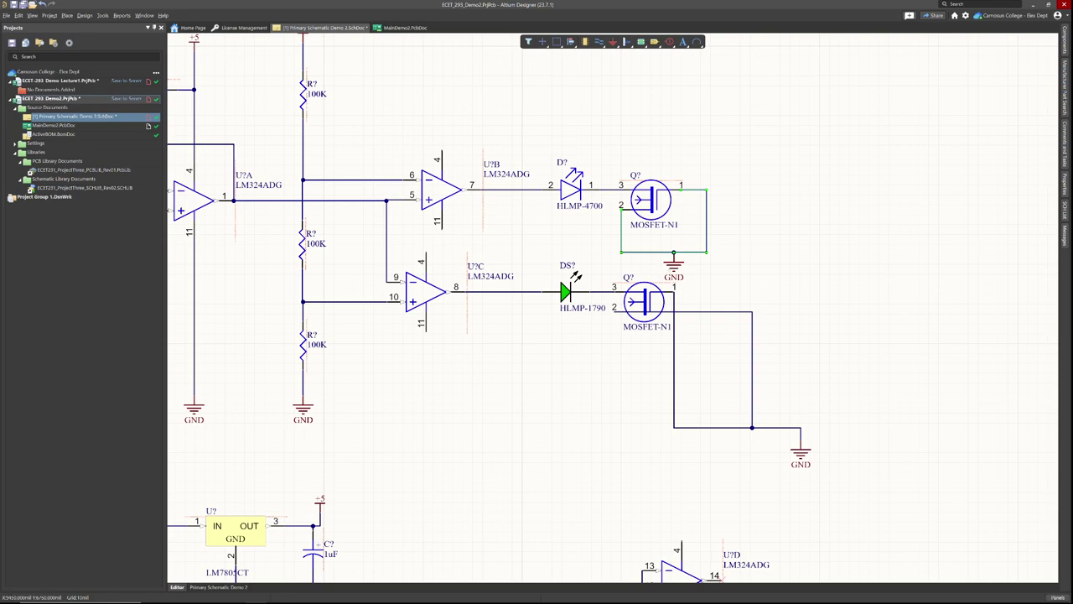
drag(801, 448, 584, 384)
click(583, 391)
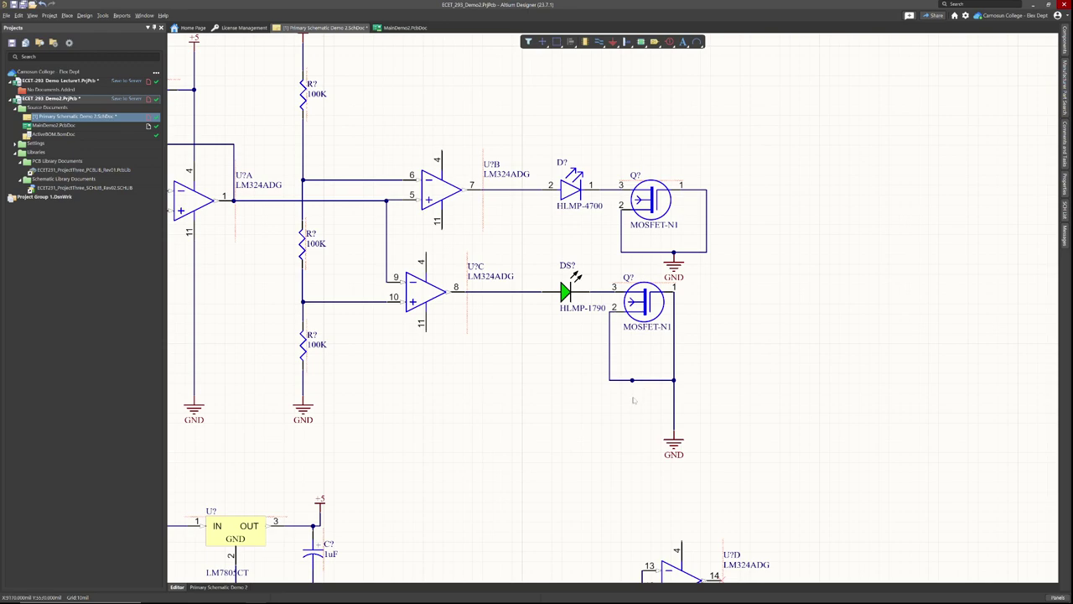
Rewire the lower MOSFET's pin 2 wire across to its pin 1 wire, and connect the corner down to the GND port.
scroll(635, 409, up, 2)
scroll(635, 409, down, 1)
ctrl+scroll(634, 385, up, 5)
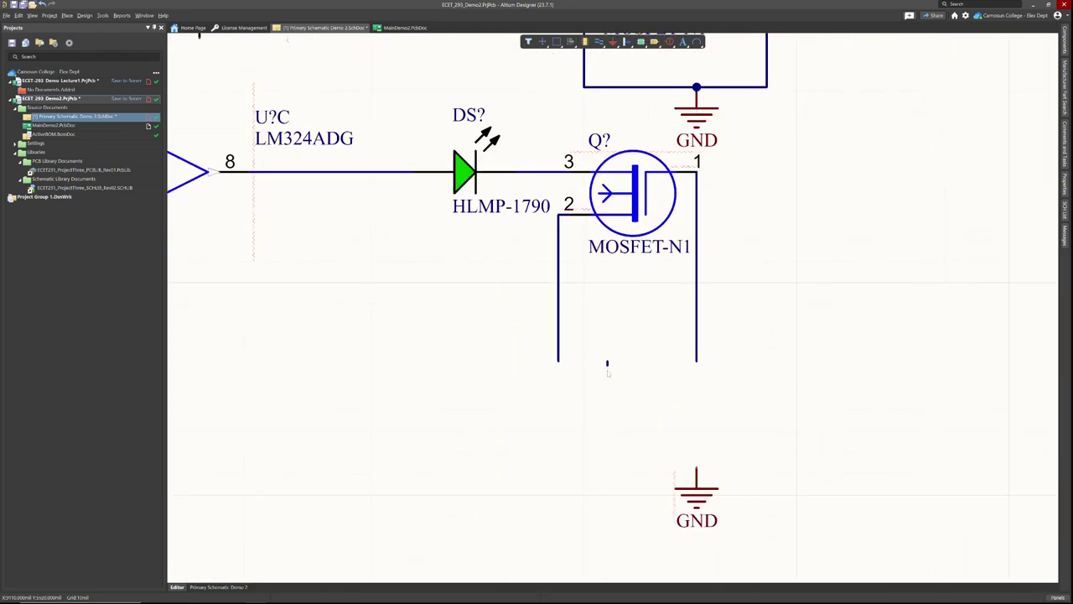
click(599, 41)
click(558, 363)
click(696, 360)
right_click(693, 384)
click(696, 466)
click(696, 360)
right_click(750, 408)
Shorten the lower MOSFET's ground loop and raise its GND port, and align the upper MOSFET's GND port under its pin 1 wire.
ctrl+scroll(744, 409, down, 2)
ctrl+scroll(744, 413, down, 1)
drag(713, 464, 715, 385)
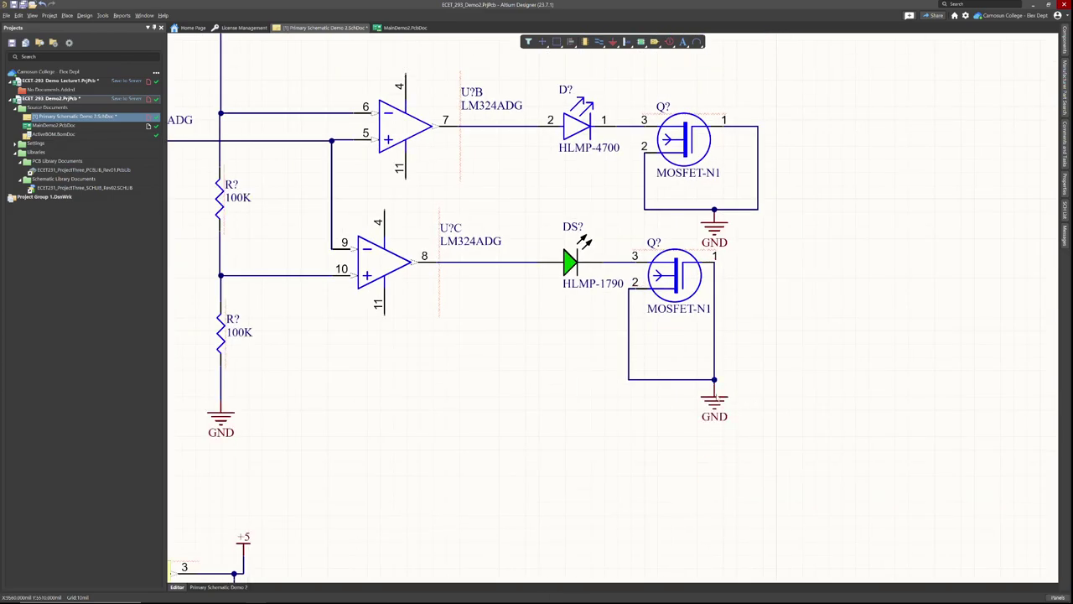
ctrl+scroll(716, 399, down, 2)
drag(674, 386, 690, 349)
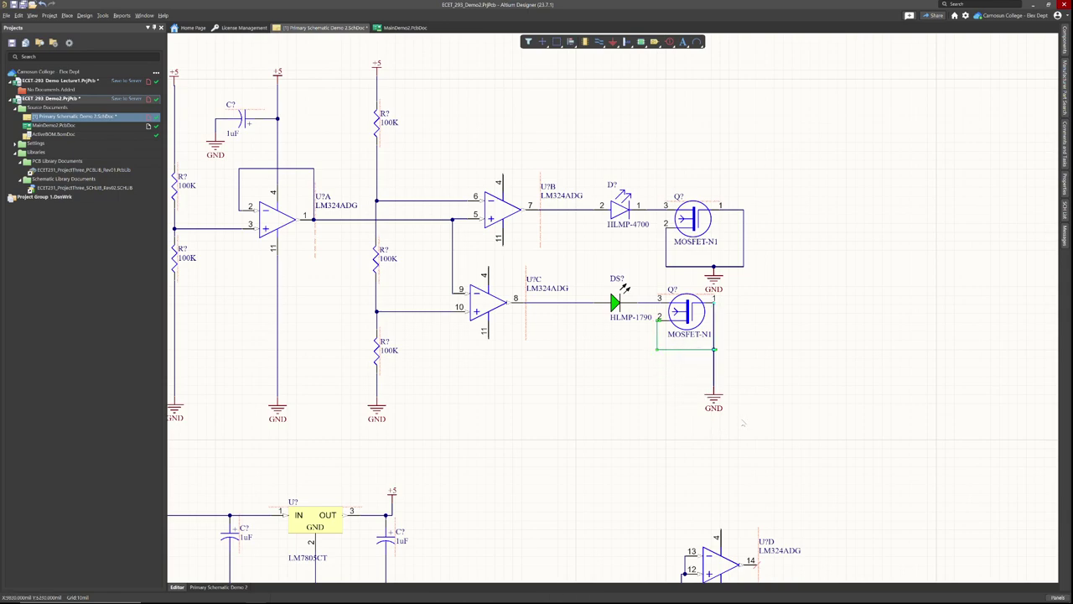
drag(714, 401, 714, 373)
mouse_move(714, 277)
mouse_down()
mouse_move(743, 267)
mouse_move(725, 266)
mouse_up()
click(767, 299)
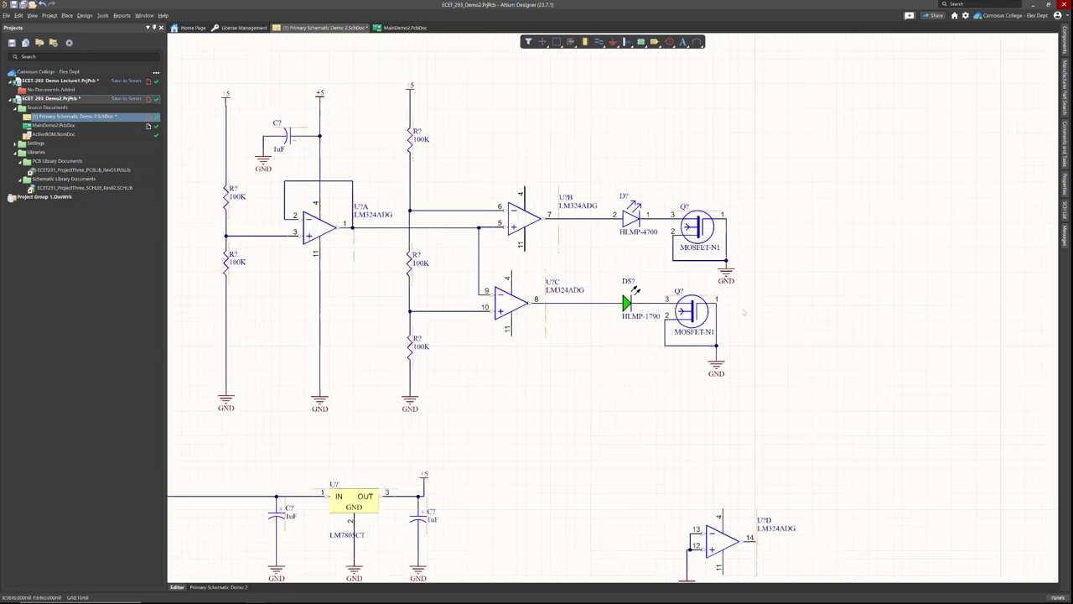
Open the project's parameter table through the Parameter Manager with parts, nets, models and documents included.
key(v)
key(d)
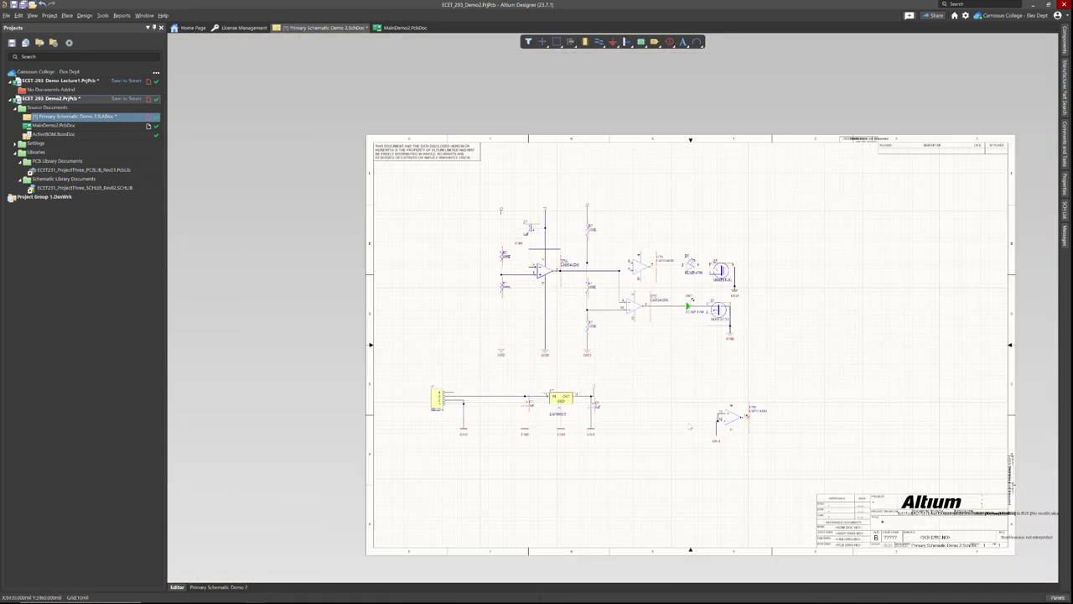
ctrl+scroll(690, 427, up, 2)
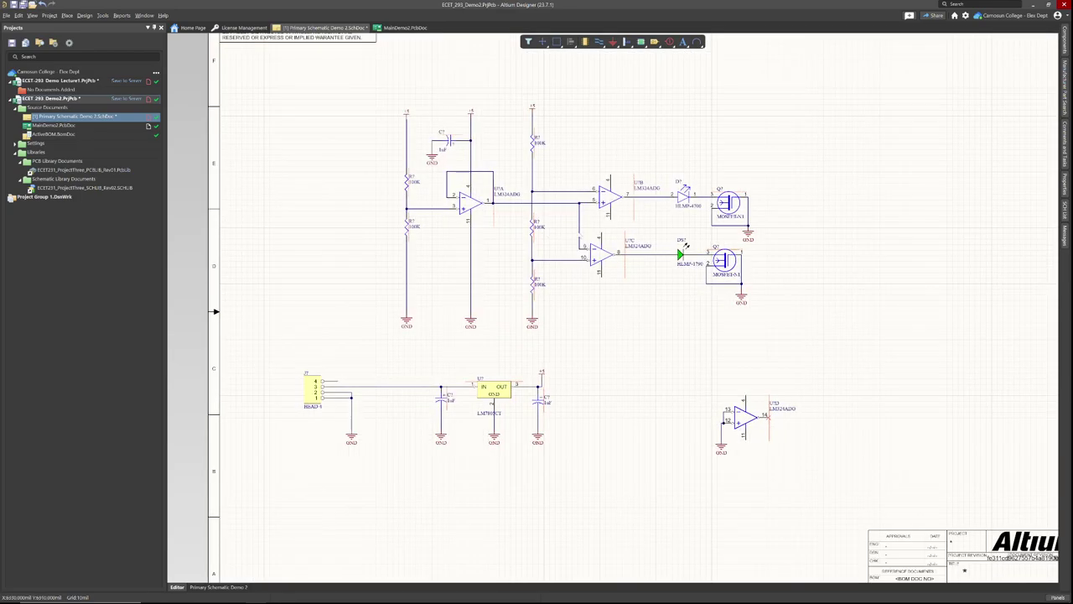
mouse_move(1072, 125)
mouse_down()
mouse_move(784, 117)
mouse_move(1072, 118)
mouse_up()
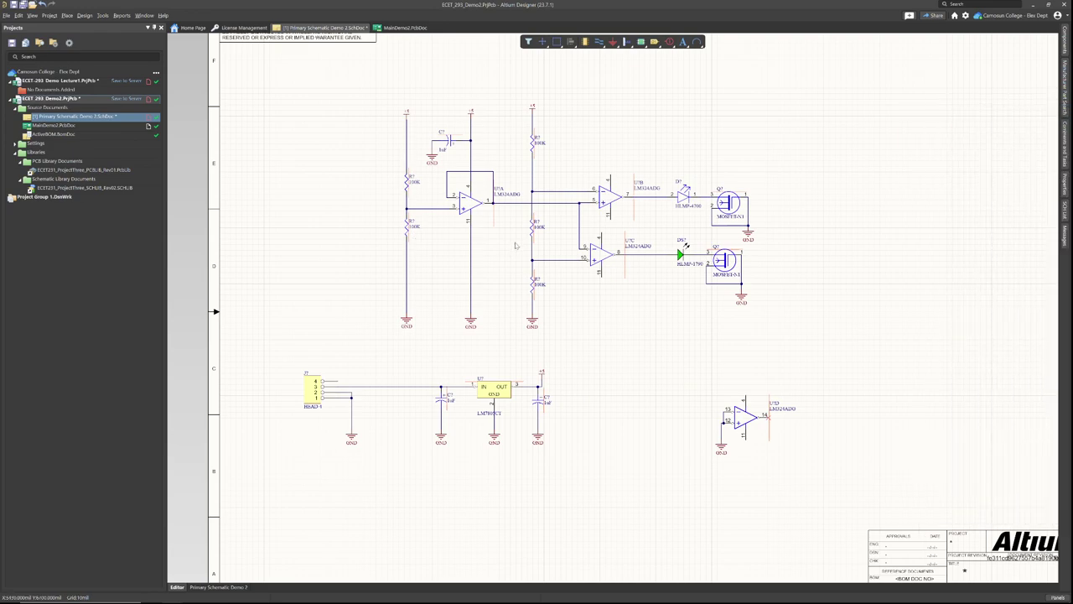
click(84, 15)
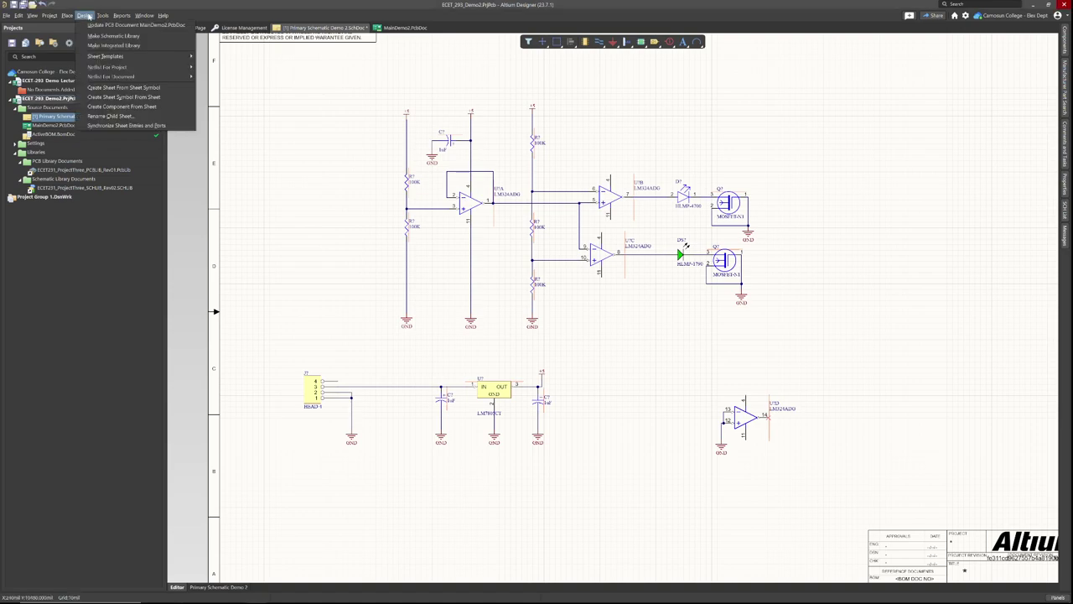
mouse_move(102, 15)
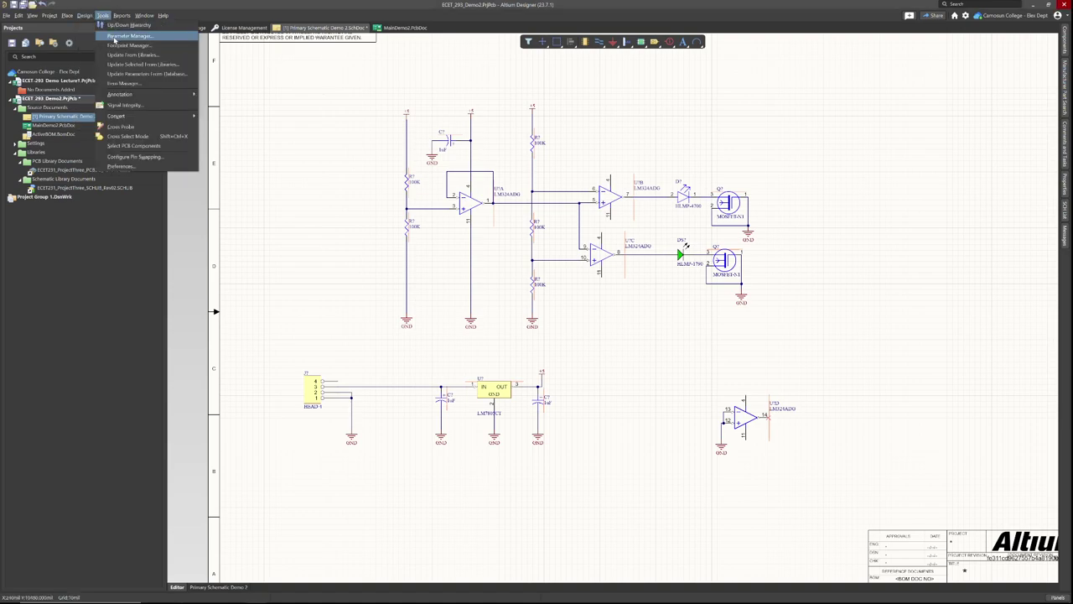
click(115, 36)
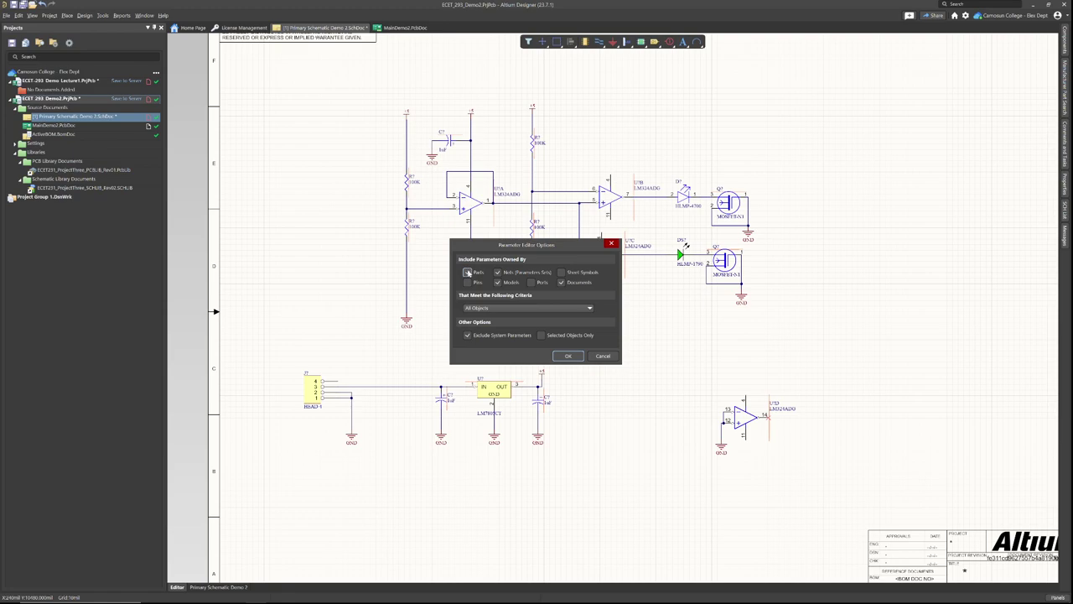
click(561, 283)
click(569, 356)
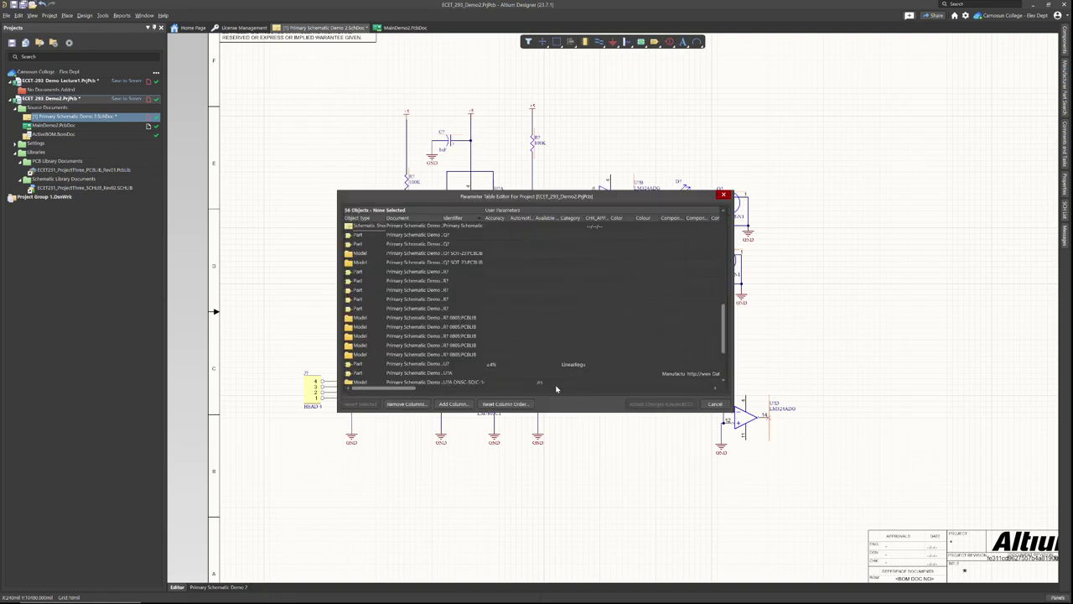
Examine the rows and columns of the enlarged parameter table for the parts' values, and close it without changes.
scroll(508, 310, down, 3)
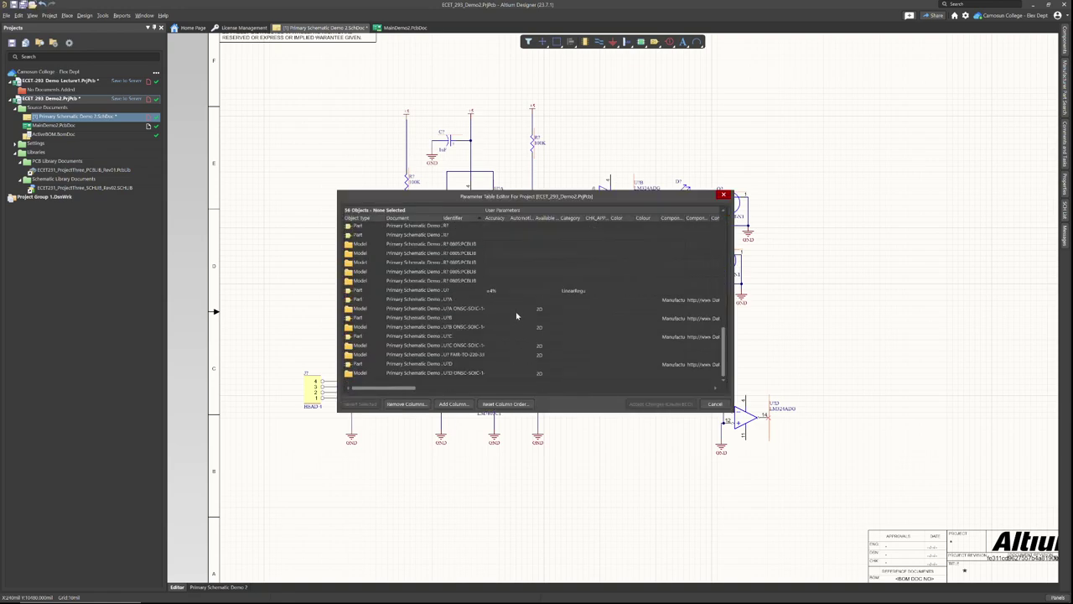
scroll(577, 379, up, 10)
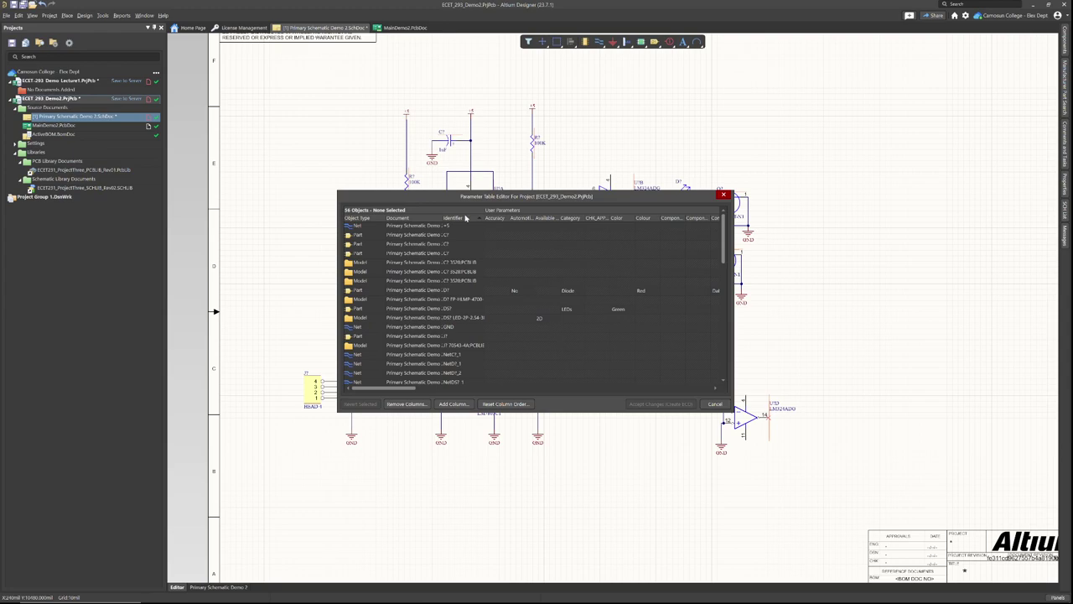
drag(732, 411, 958, 501)
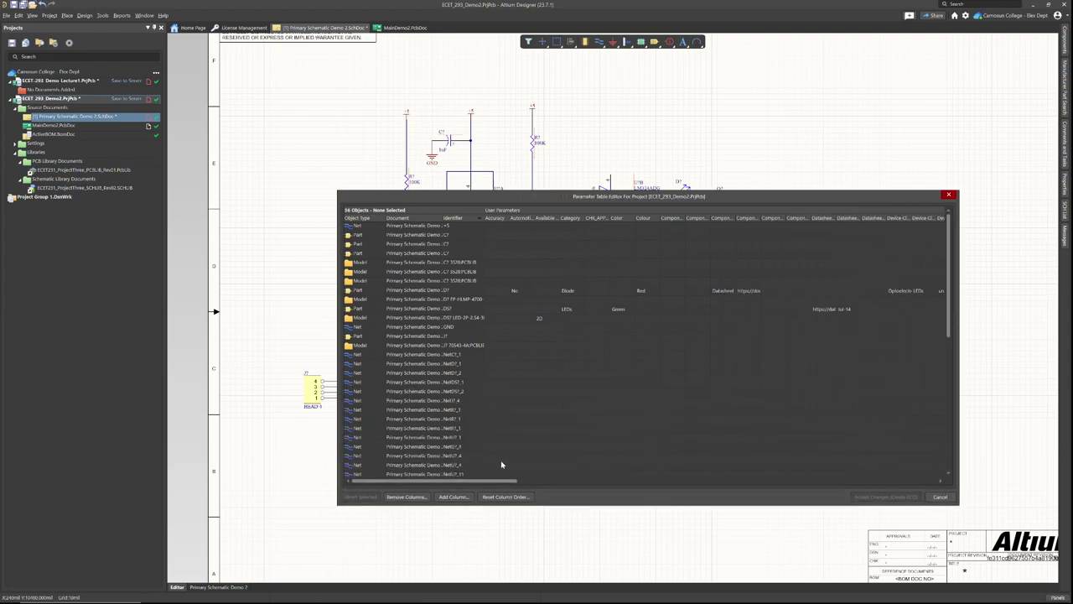
drag(482, 482, 412, 482)
scroll(453, 351, down, 6)
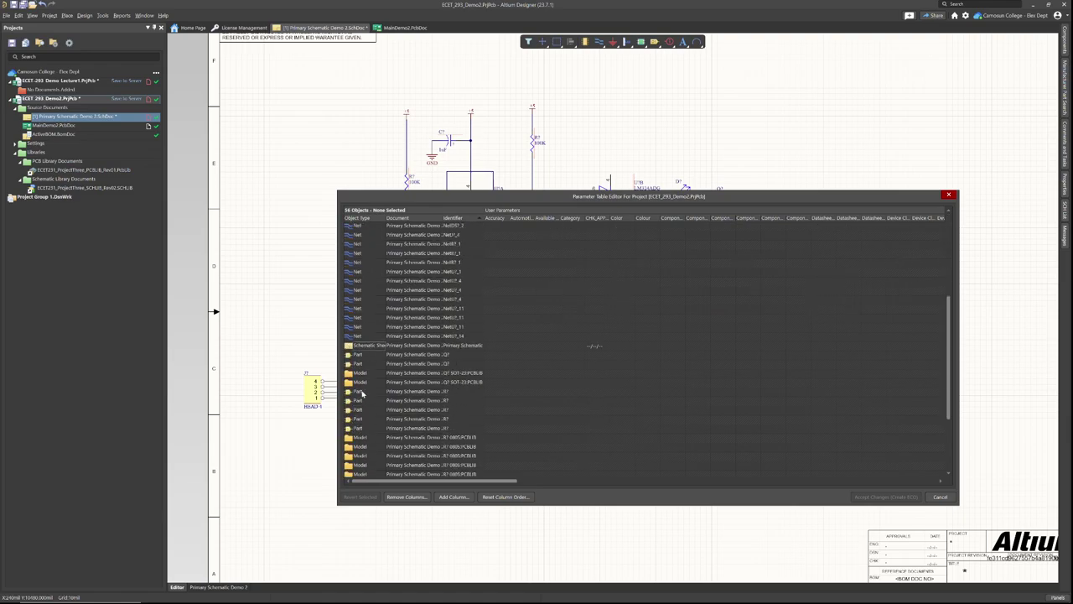
drag(458, 481, 906, 481)
click(940, 496)
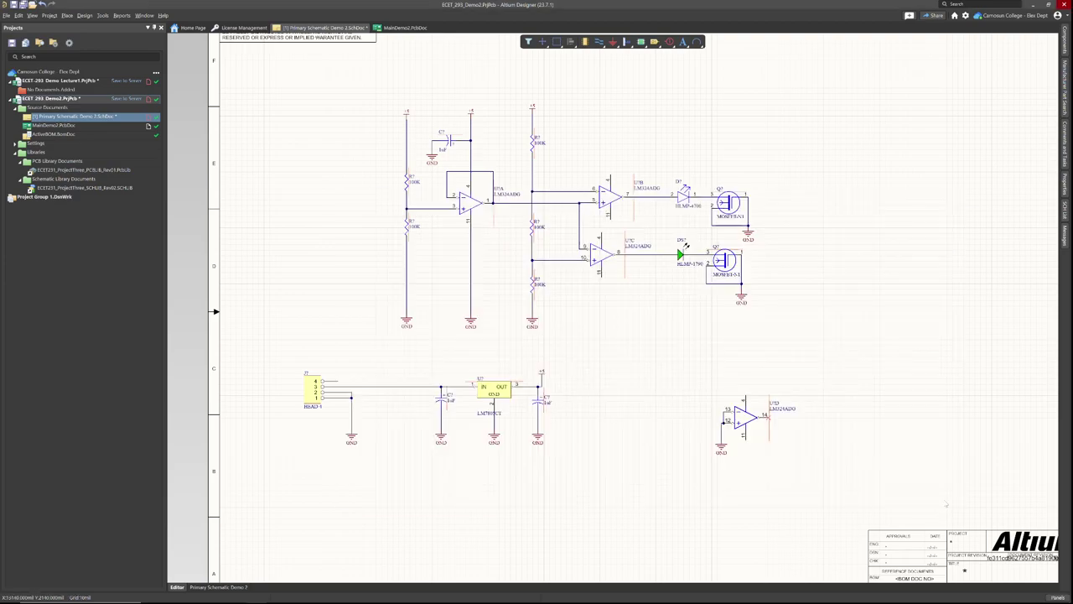
Set the value of the two-resistor divider's upper resistor to 4.7M.
click(406, 182)
click(415, 181)
double_click(413, 181)
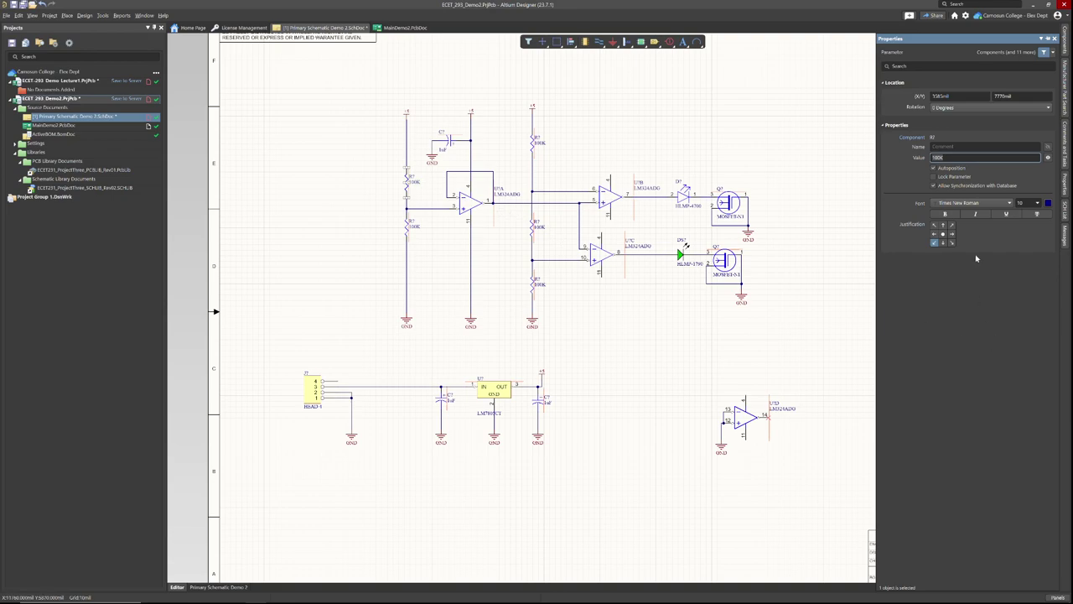
text(100k)
click(417, 227)
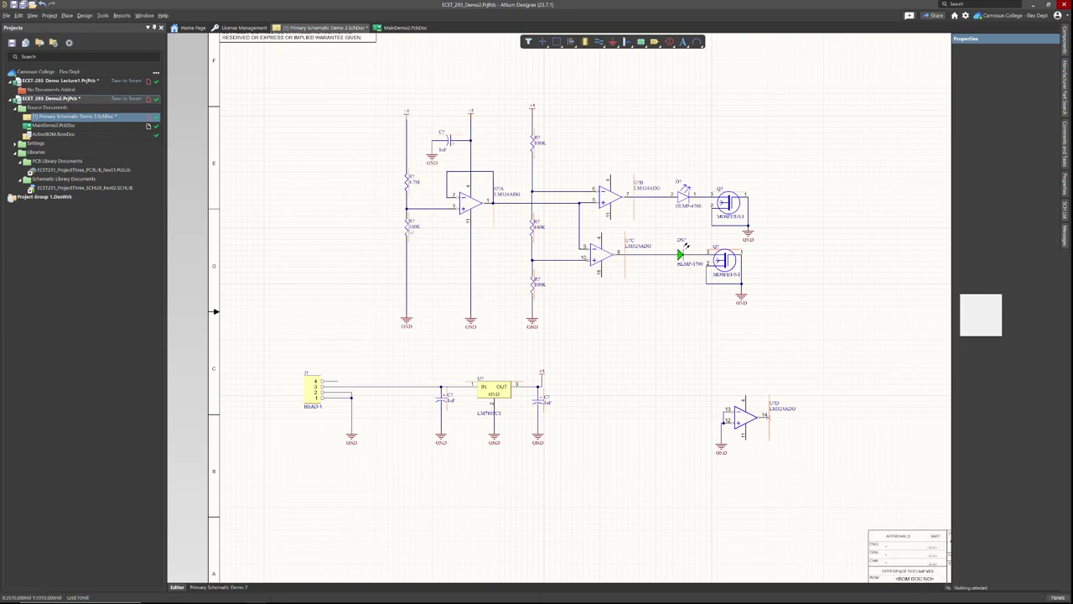
Set the comment of the two-resistor divider's lower resistor to 1.5M.
double_click(408, 224)
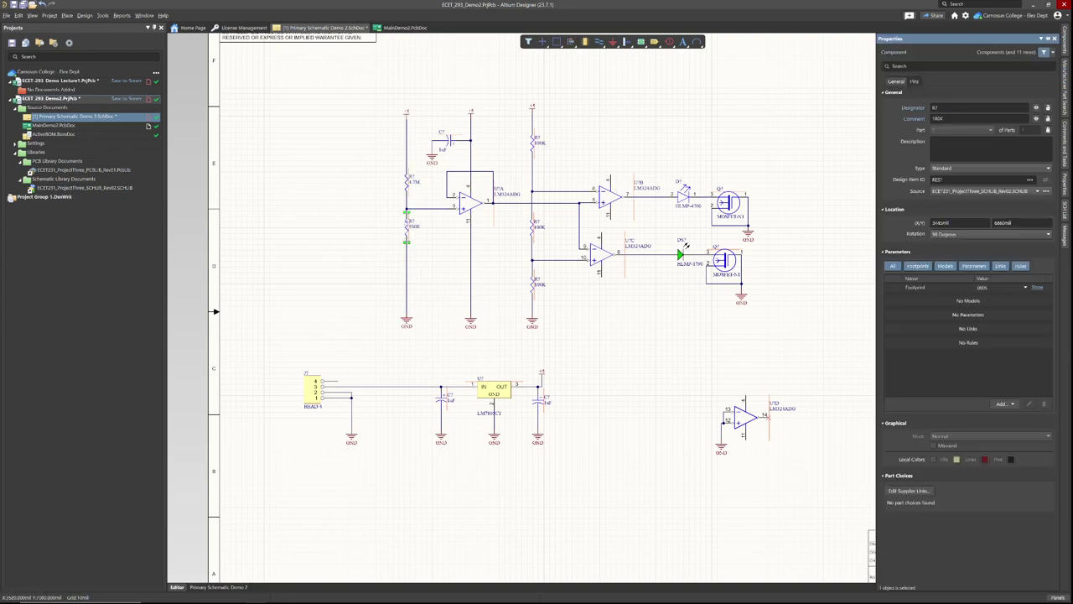
key(Tab)
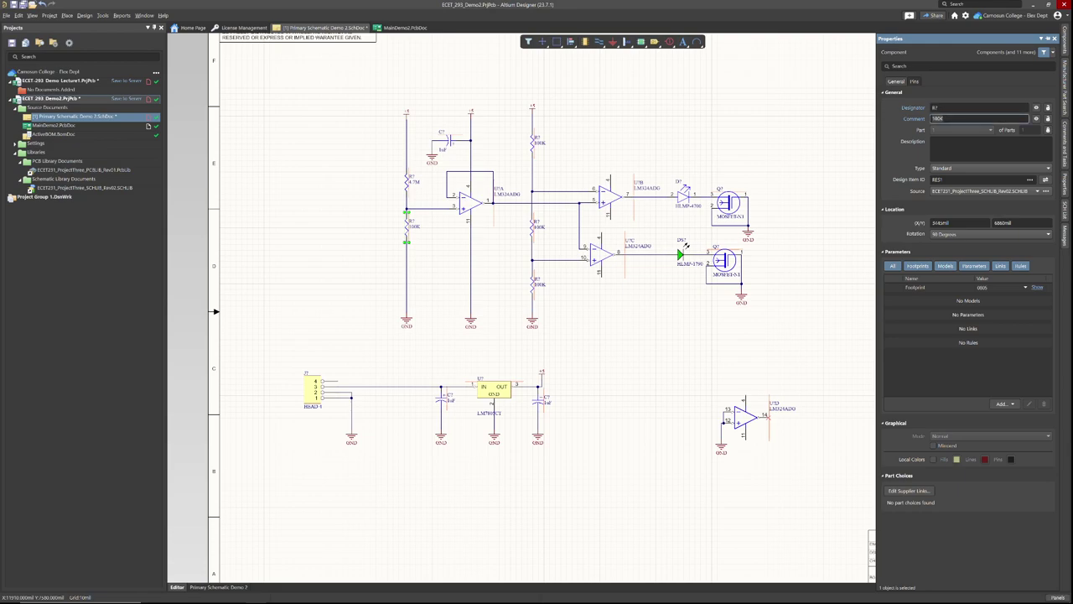
text(1.5M)
click(574, 170)
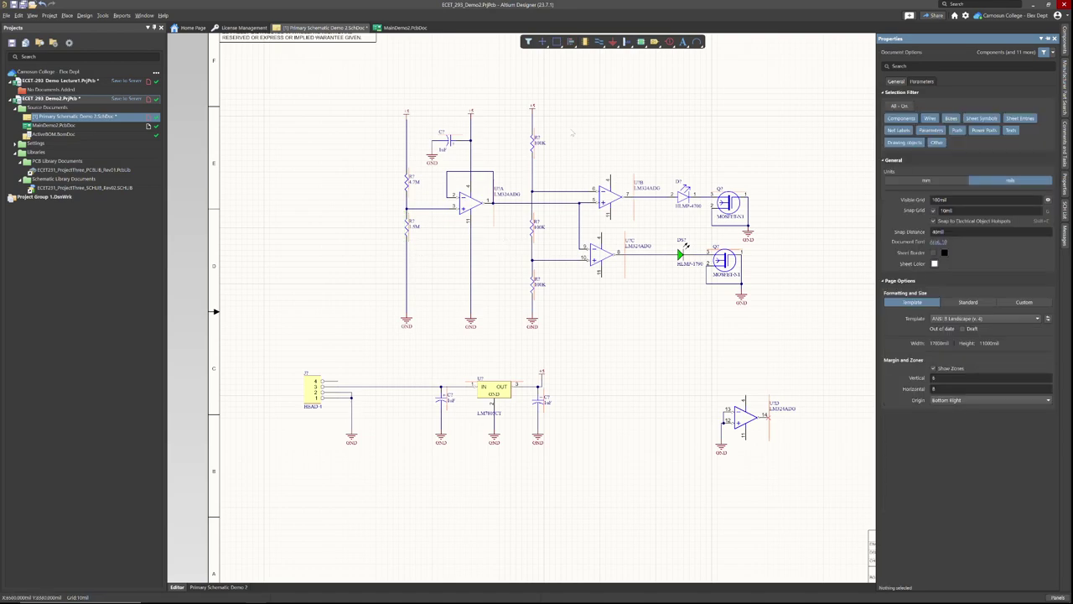
Open the Parameter Manager's table for parts only, covering all objects and with system parameters no longer excluded.
click(85, 16)
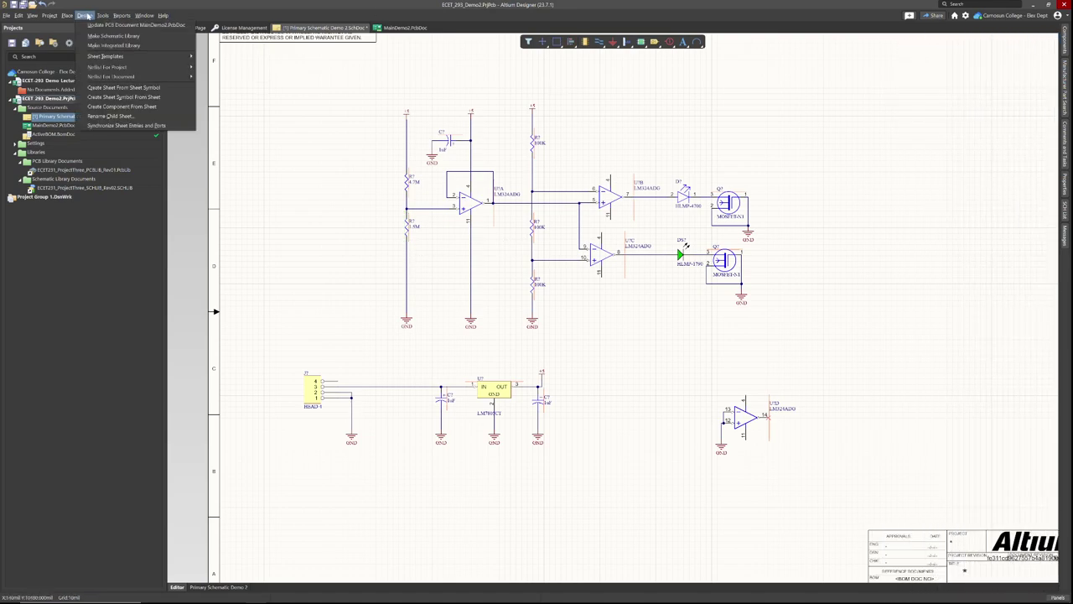
mouse_move(101, 16)
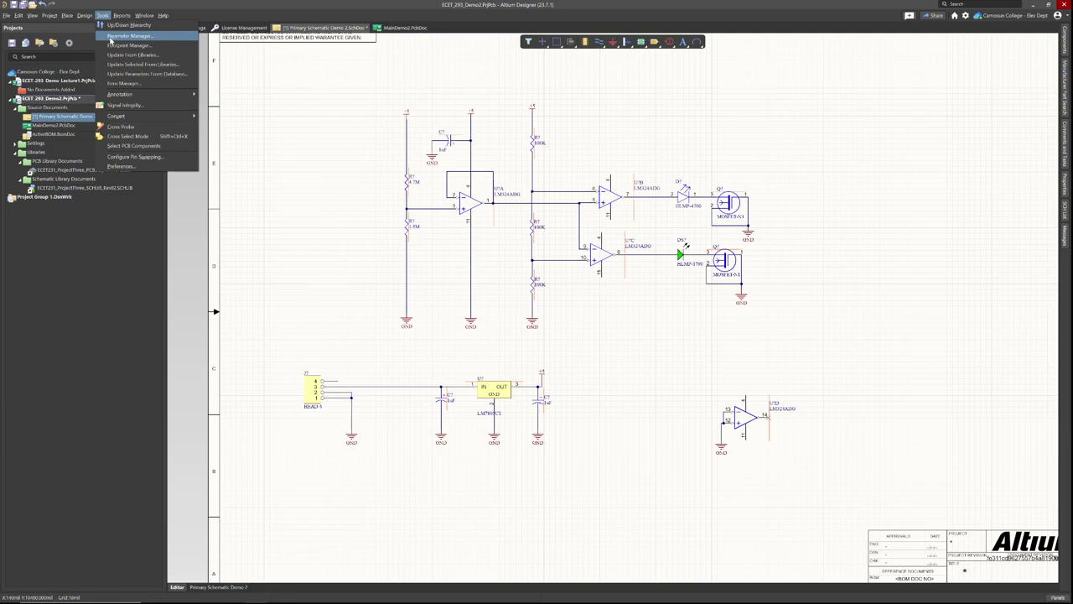
click(118, 36)
click(498, 273)
click(497, 283)
click(561, 283)
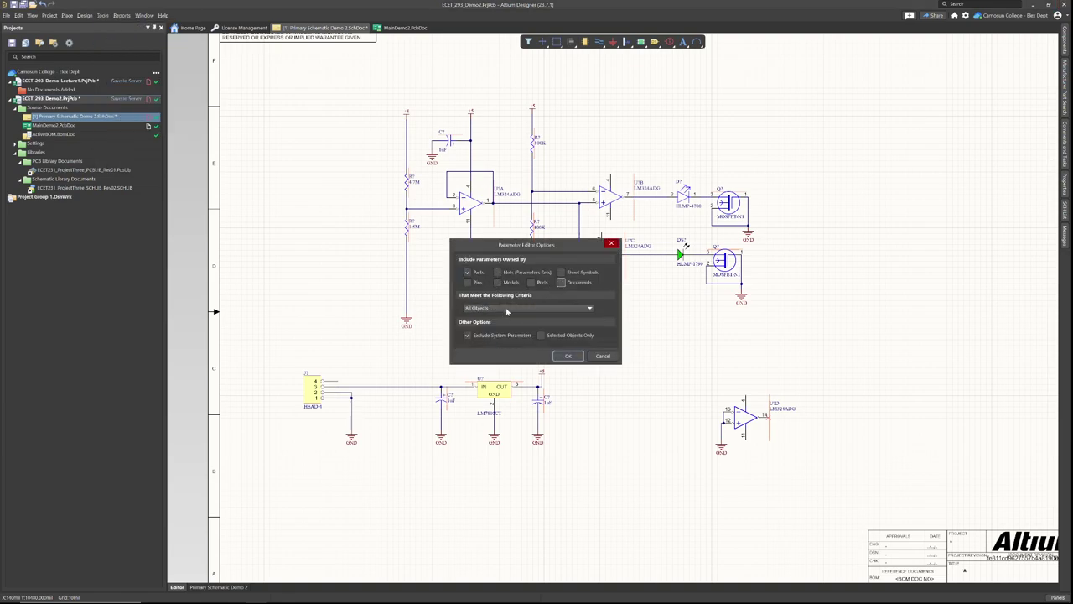
click(468, 335)
click(588, 310)
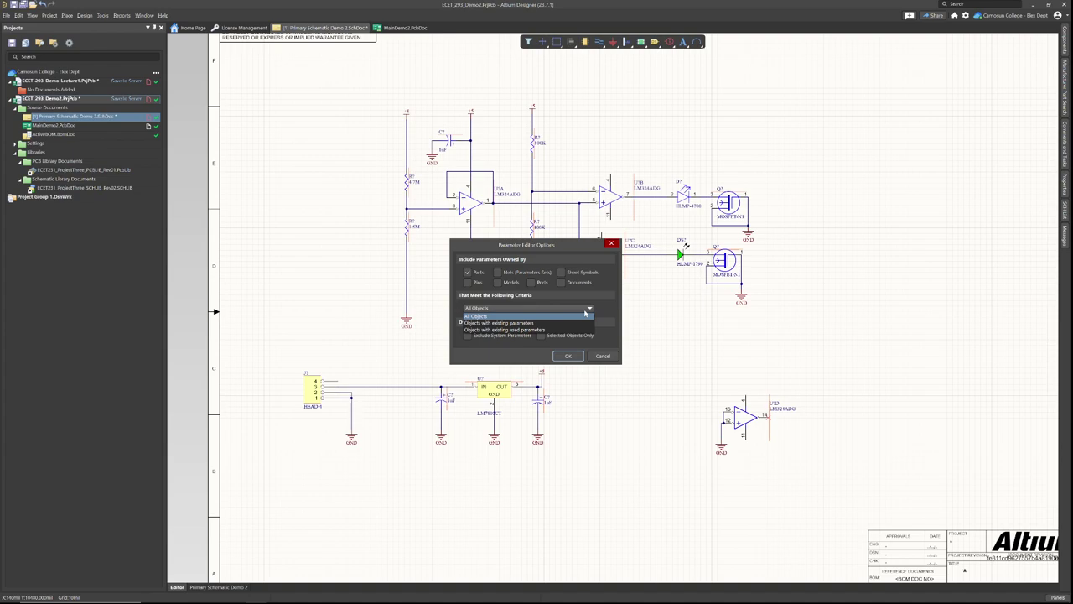
click(585, 315)
click(568, 356)
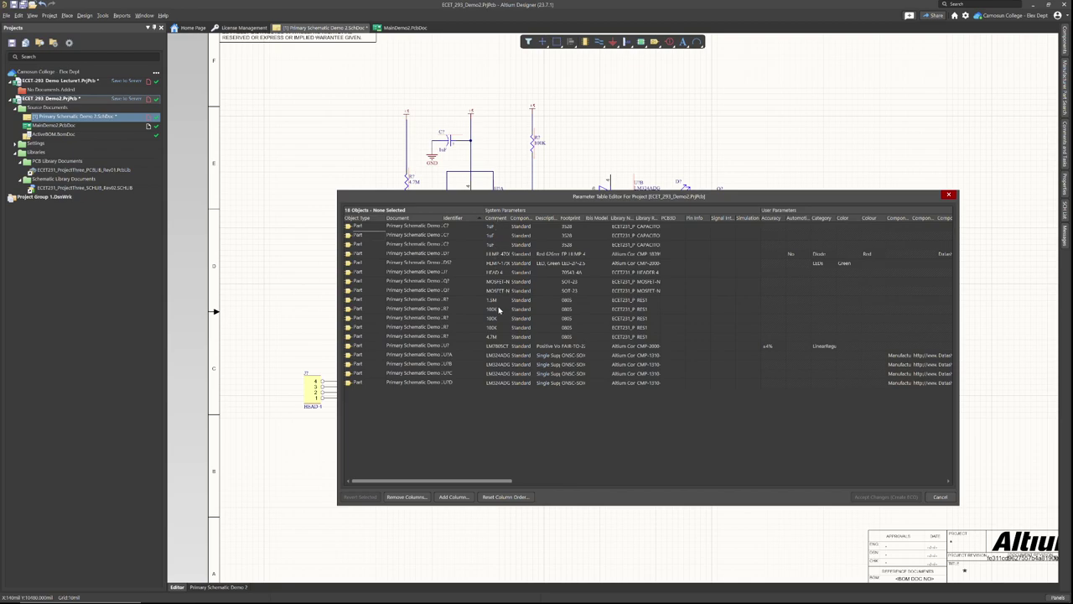
Widen the parameter table's Comment column and move the table clear of the upper schematic.
drag(509, 219, 560, 218)
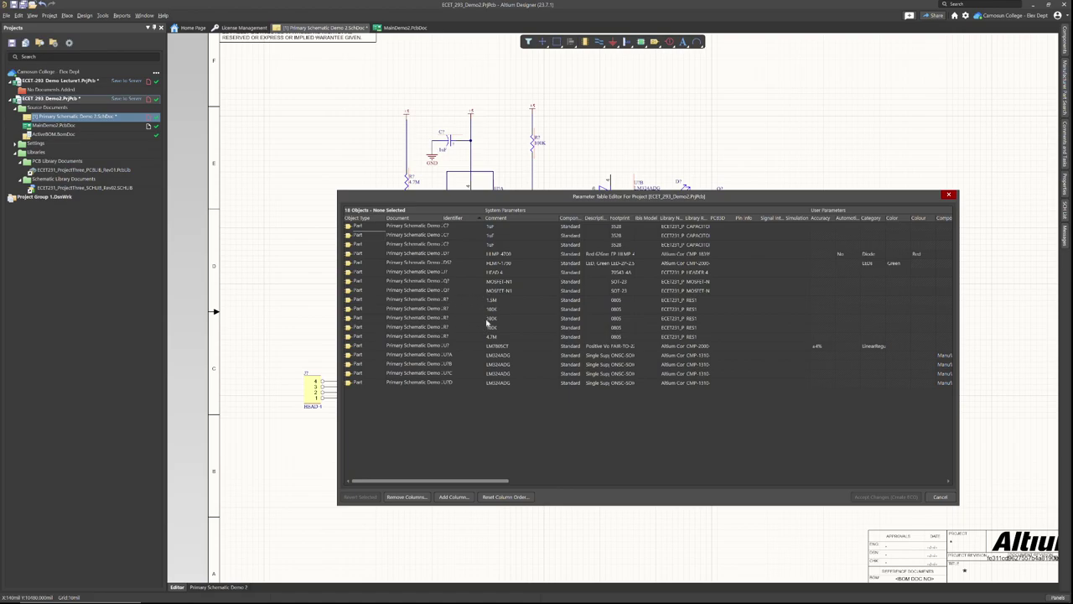
drag(481, 198, 543, 293)
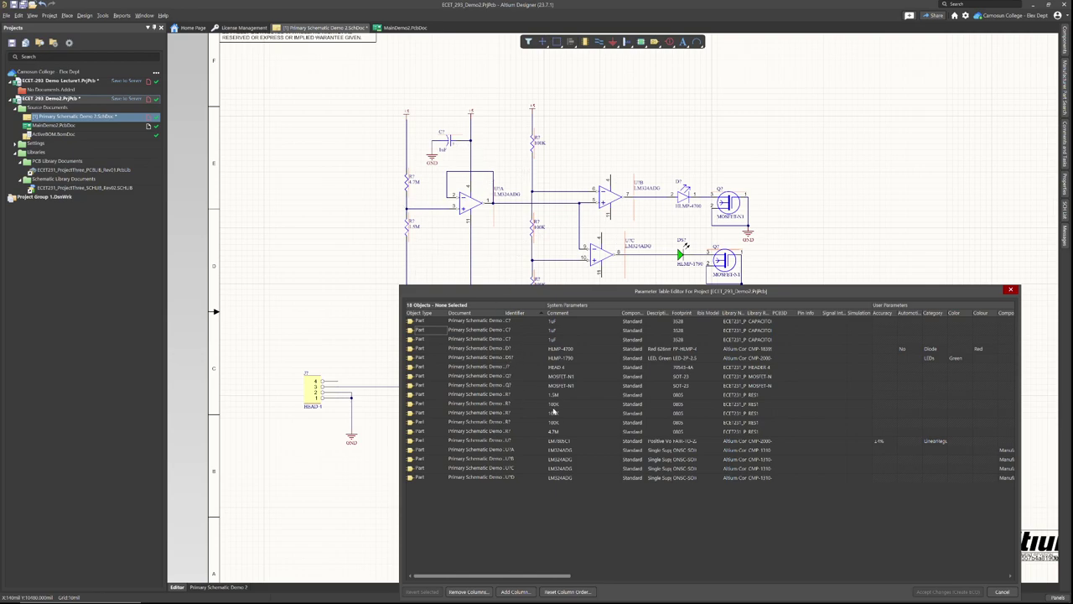
Close the parameter table and open the schematic annotation configuration.
click(1010, 290)
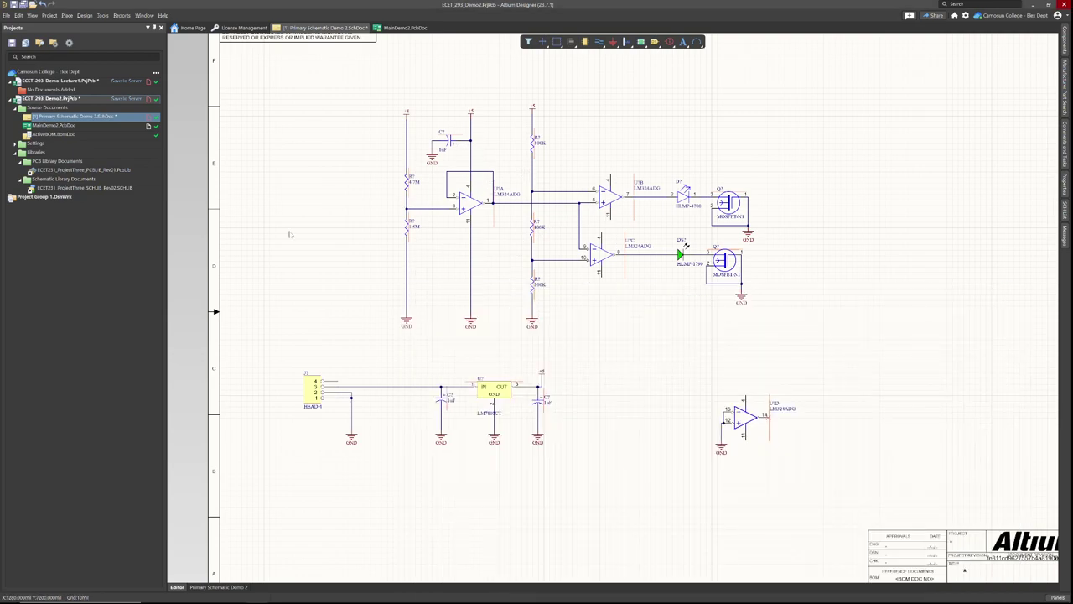
click(84, 15)
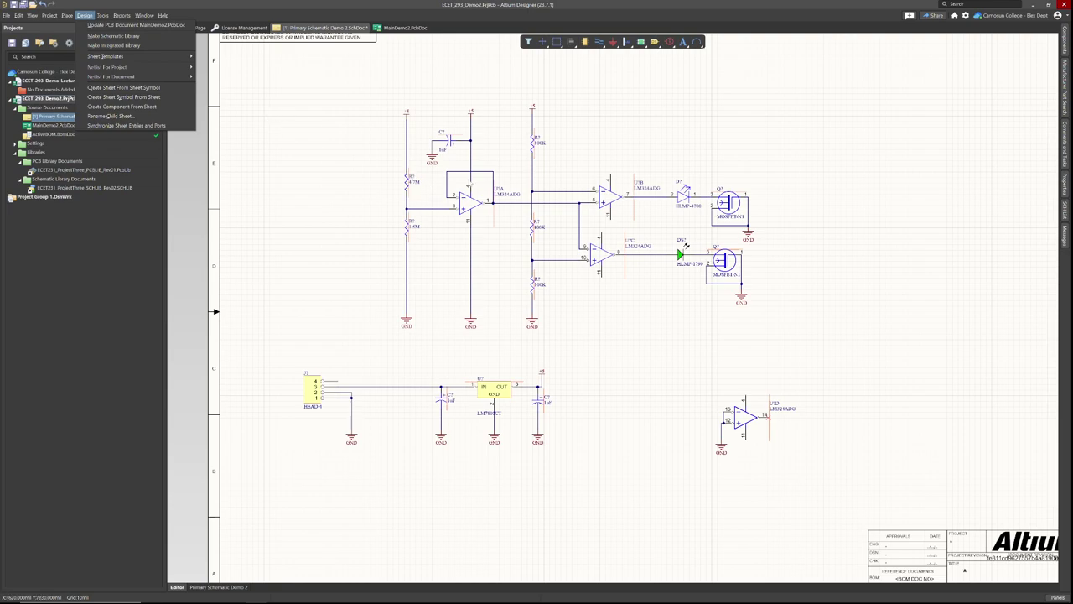
click(448, 231)
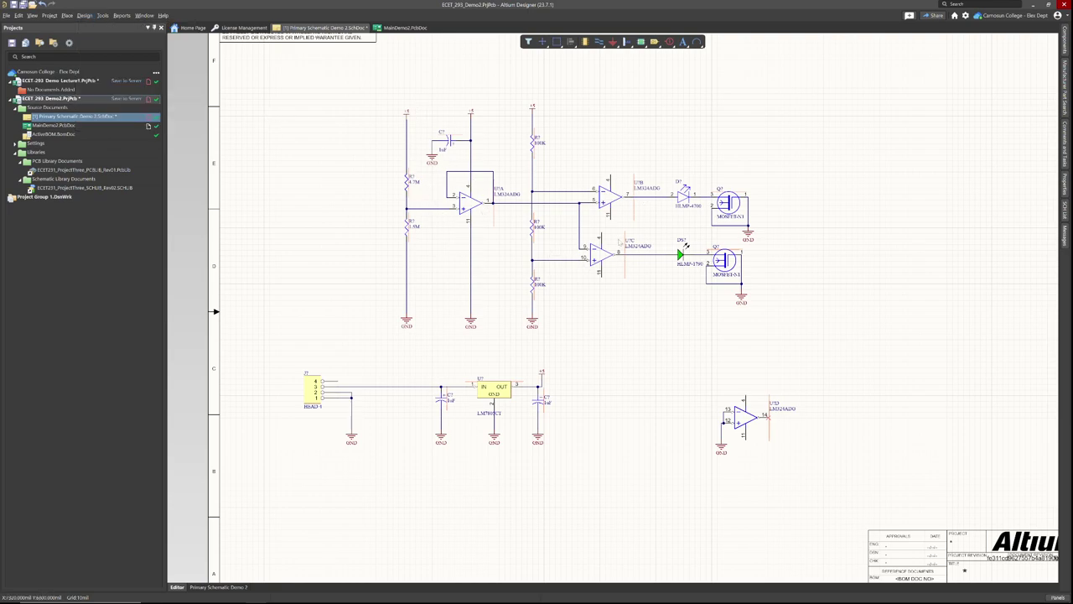
click(67, 16)
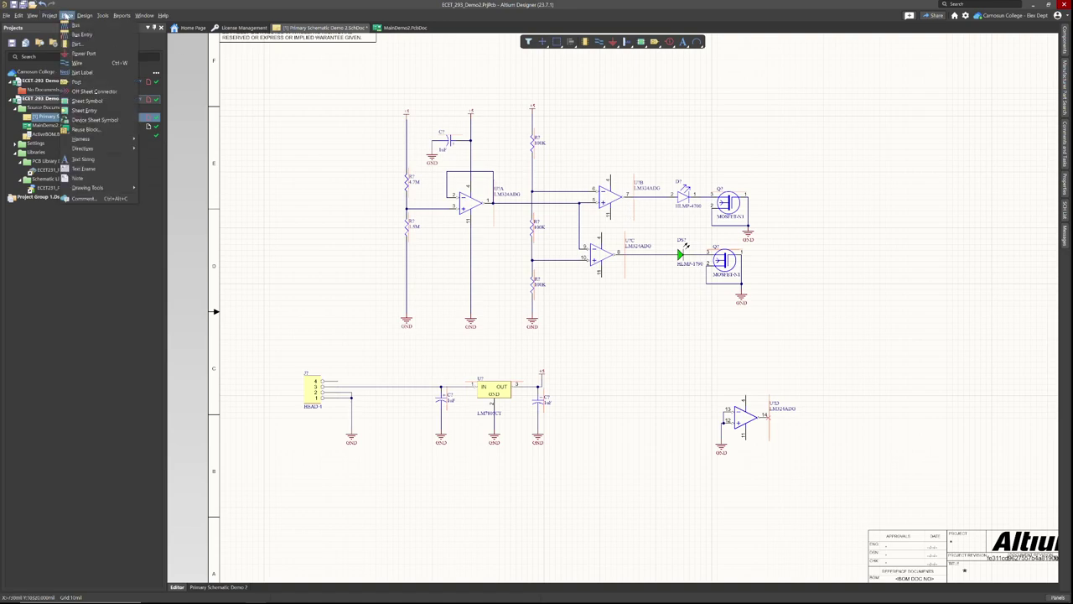
mouse_move(102, 16)
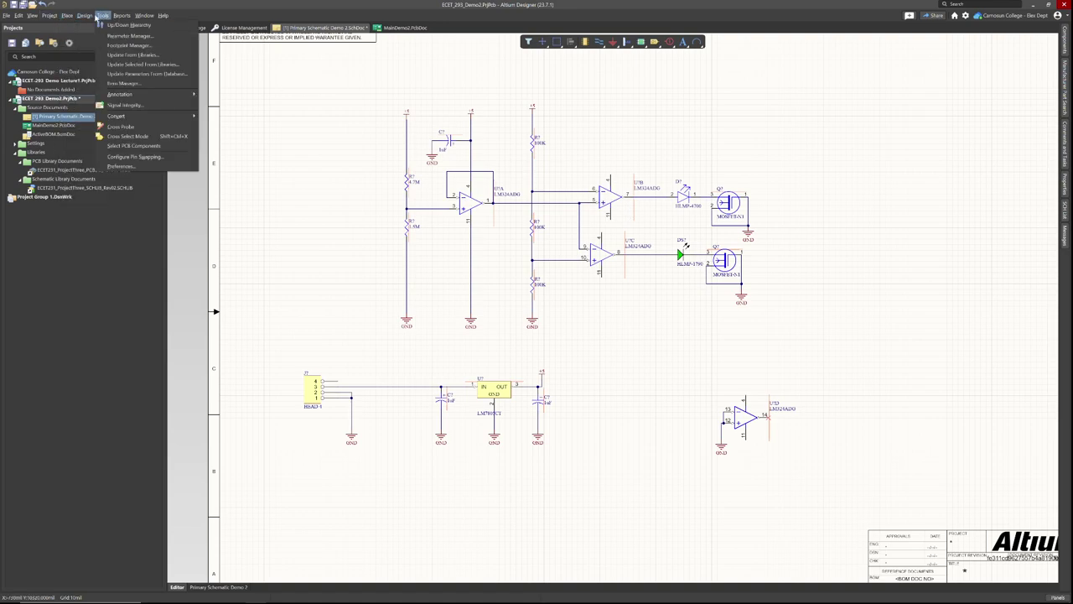
mouse_move(155, 94)
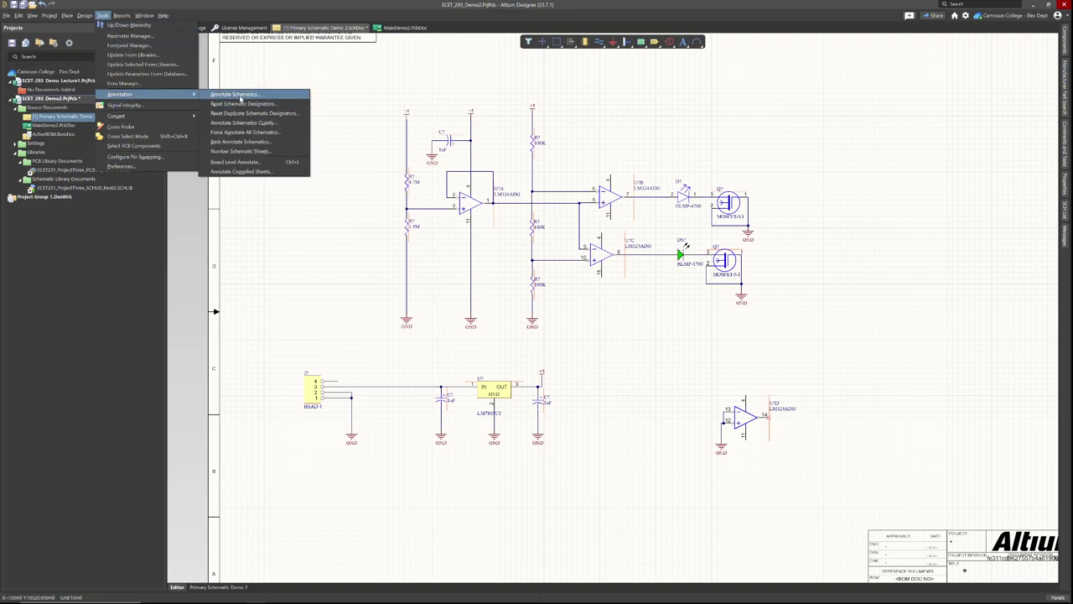
click(241, 97)
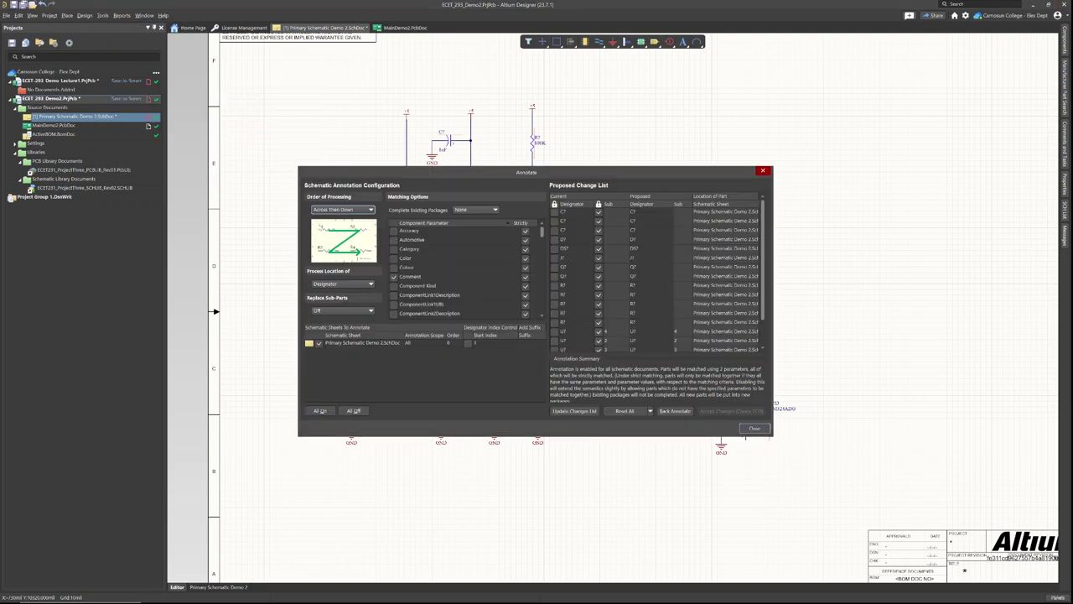
Compare the Down Then Across and Up Then Across processing orders, returning the order to Across Then Down.
click(365, 209)
click(351, 225)
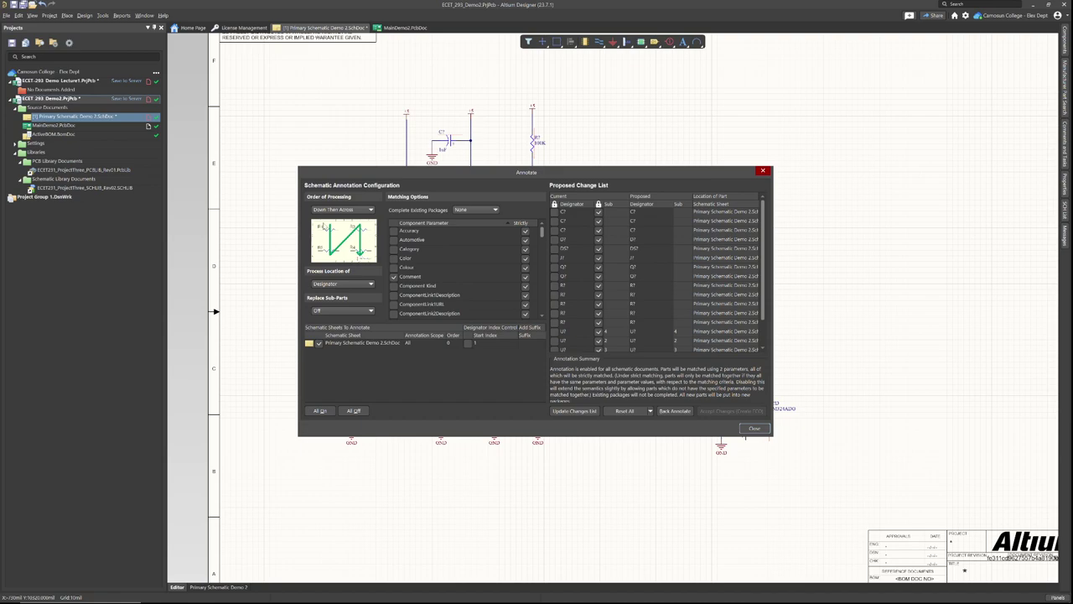
click(365, 209)
click(360, 216)
click(352, 211)
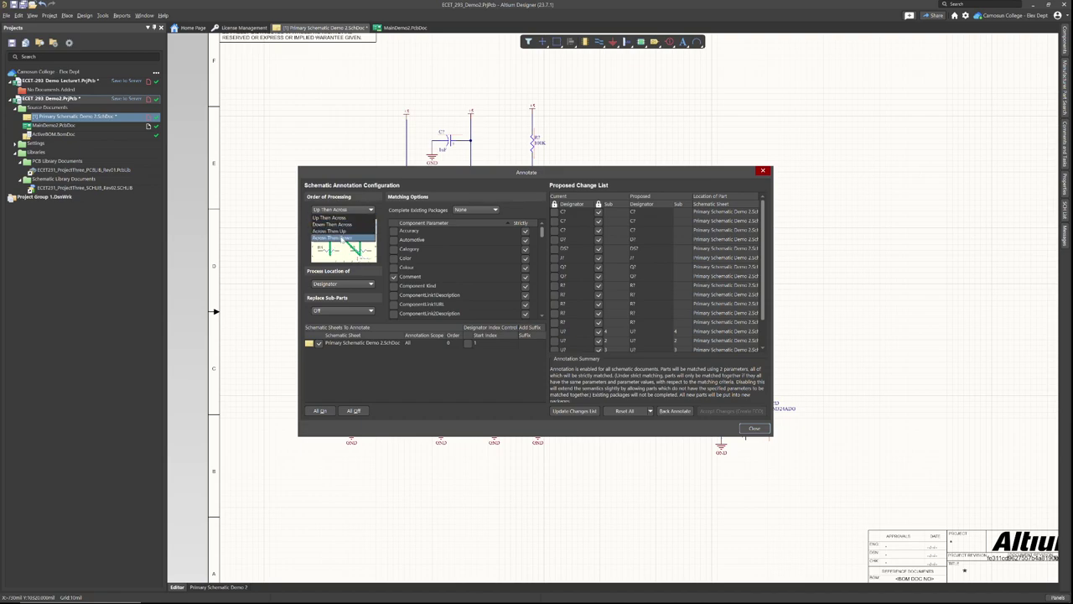
click(352, 242)
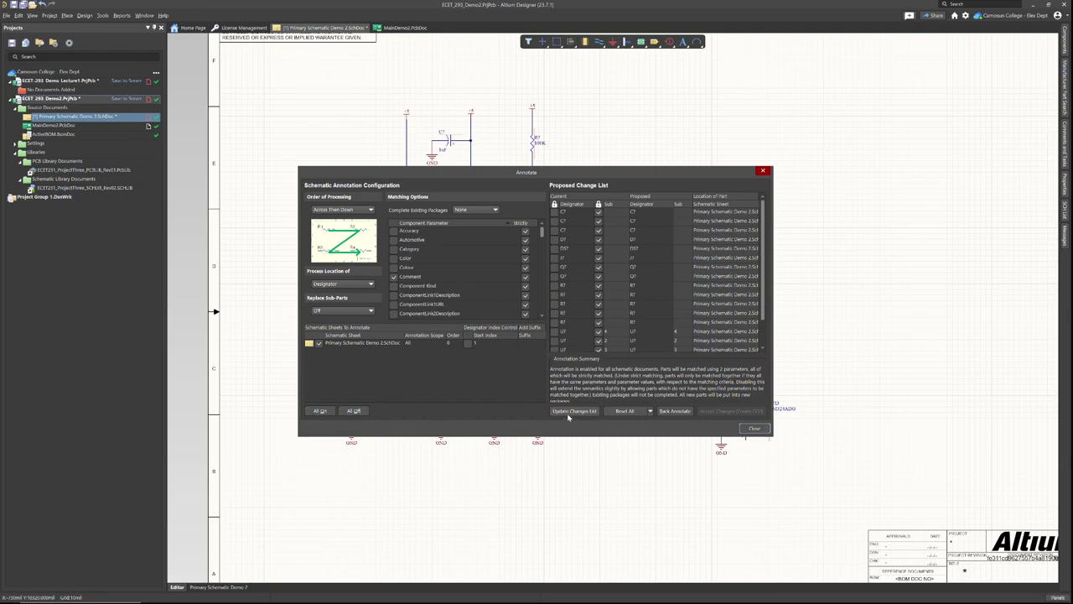
Update the proposed designator list for all components and create a change order from it.
click(575, 411)
click(592, 328)
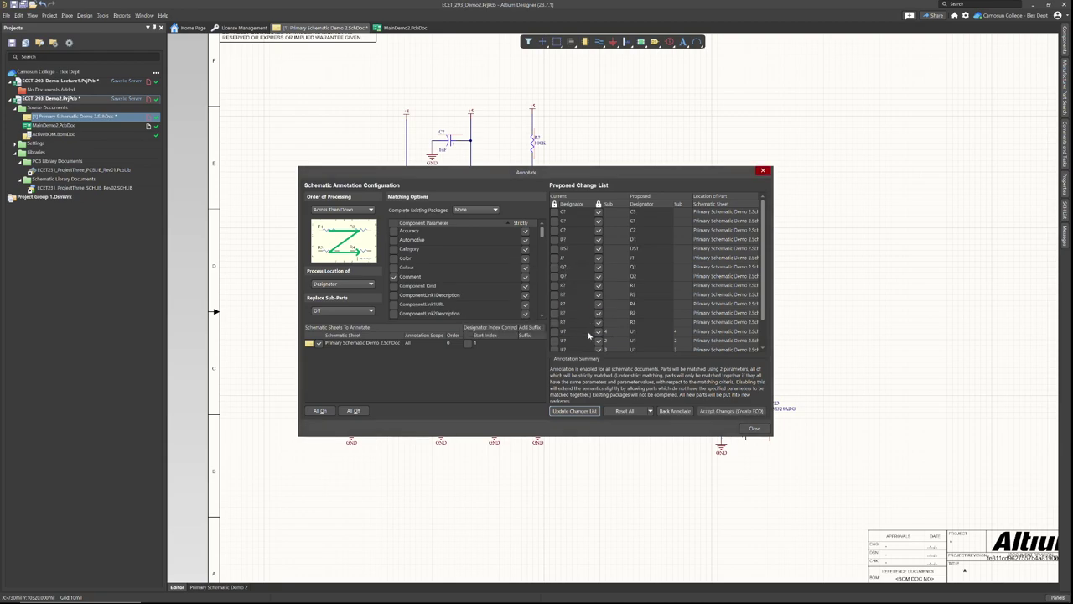
click(720, 412)
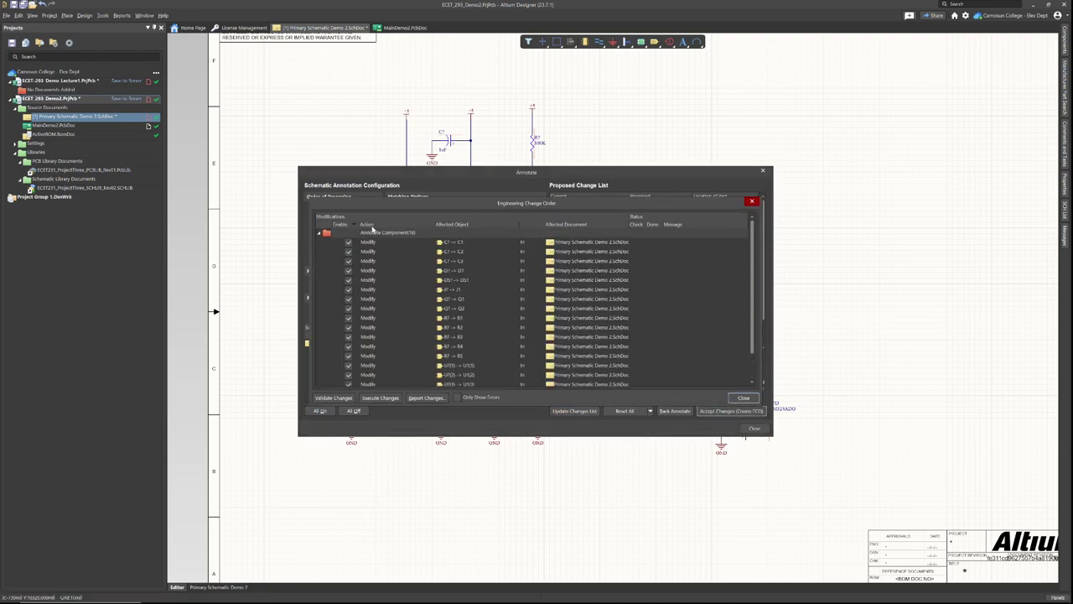
Validate and execute the annotation change order for all components, and leave the annotation configuration.
scroll(469, 373, down, 1)
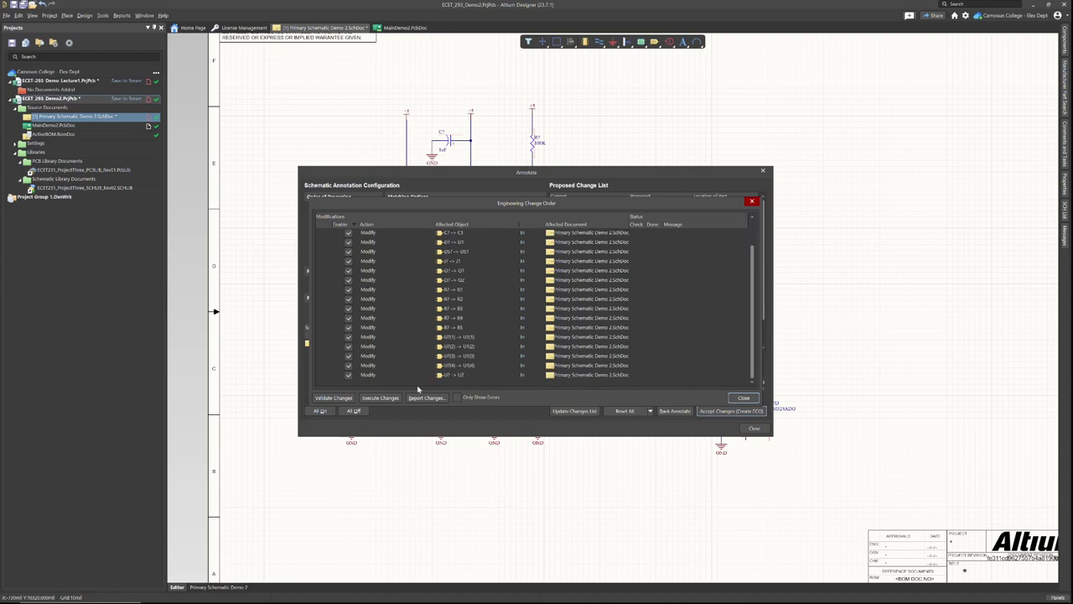
click(333, 398)
click(400, 396)
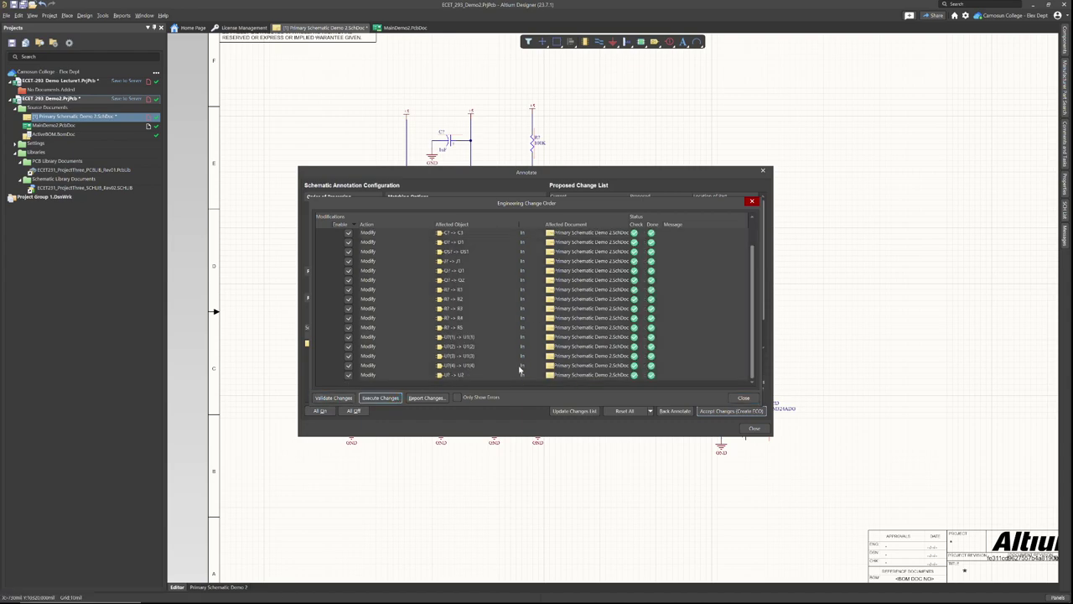
click(743, 399)
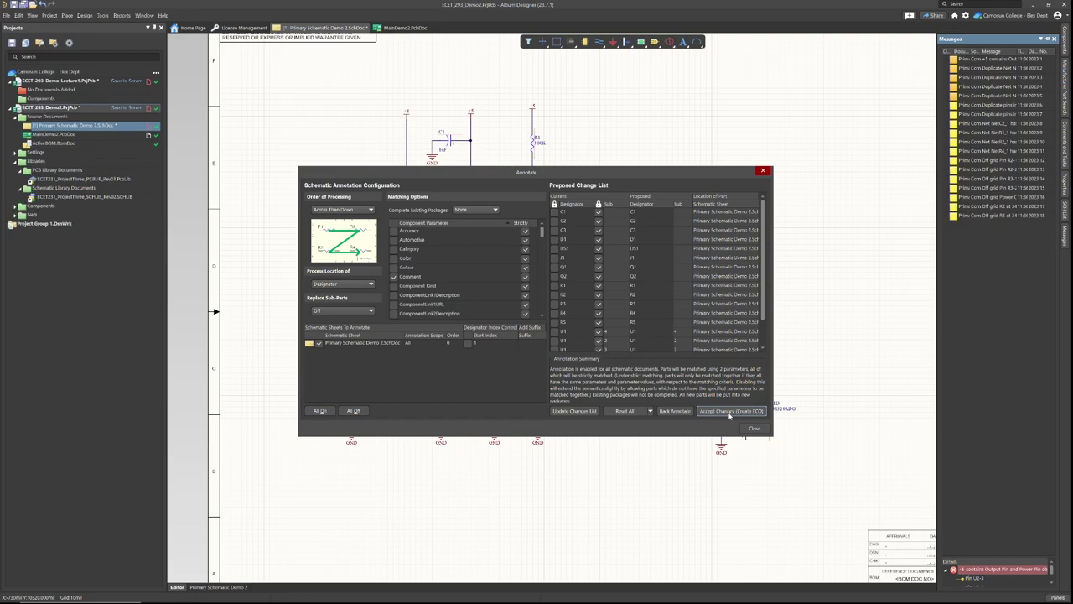
click(741, 411)
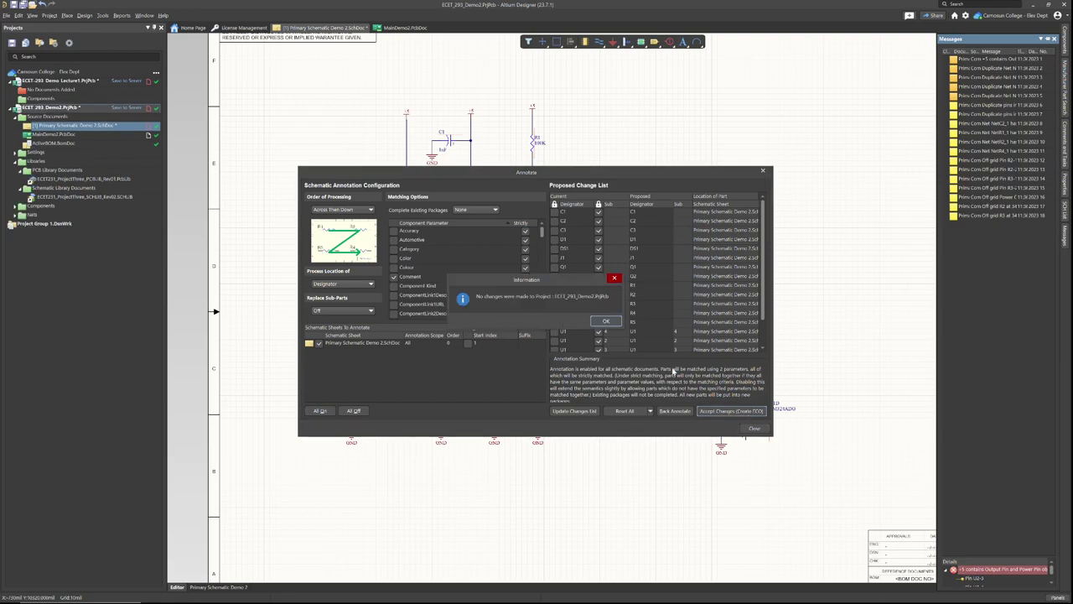
click(606, 322)
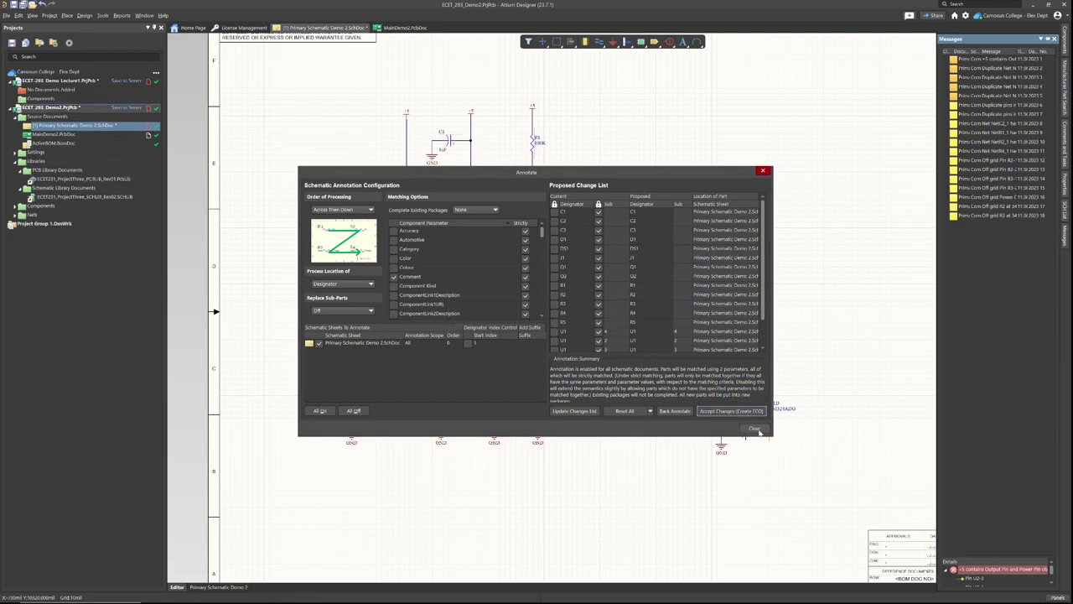
click(757, 430)
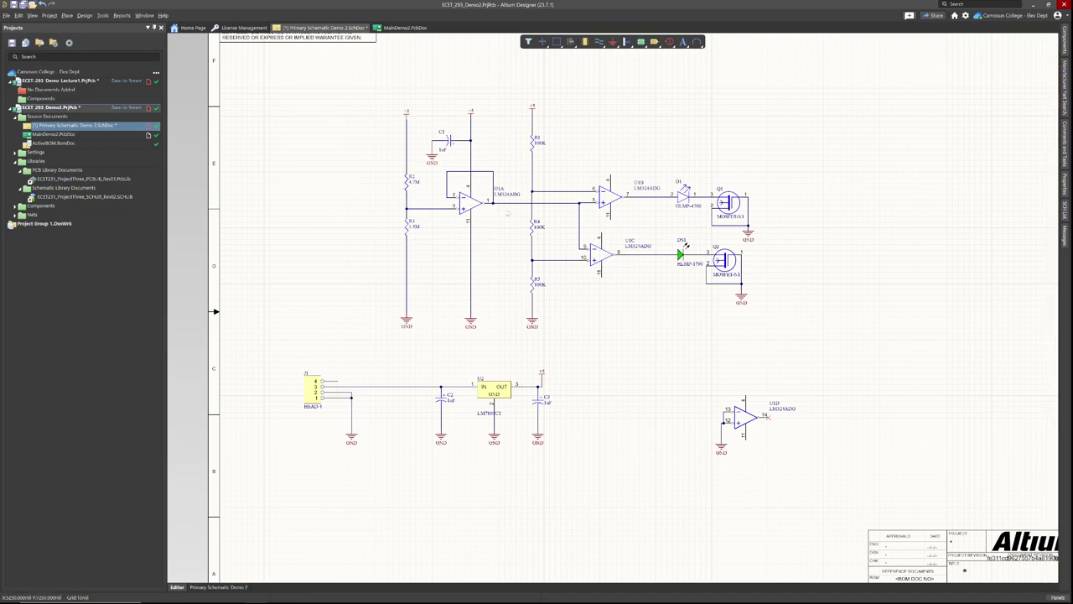
Reopen the parameter table for parts only, move it below the upper circuit and widen its Document column.
click(85, 15)
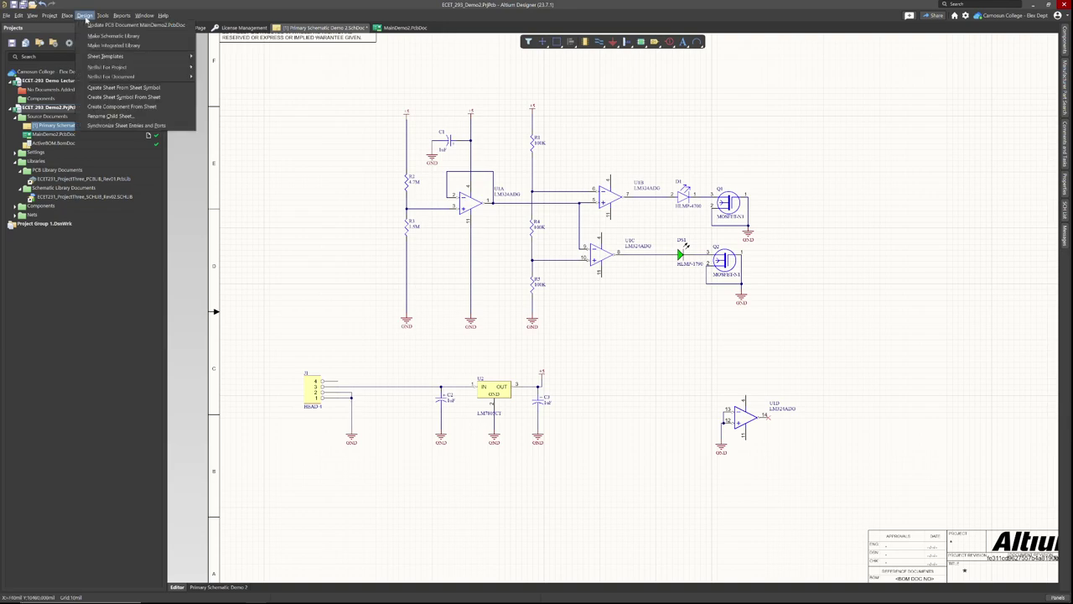
mouse_move(100, 16)
click(128, 35)
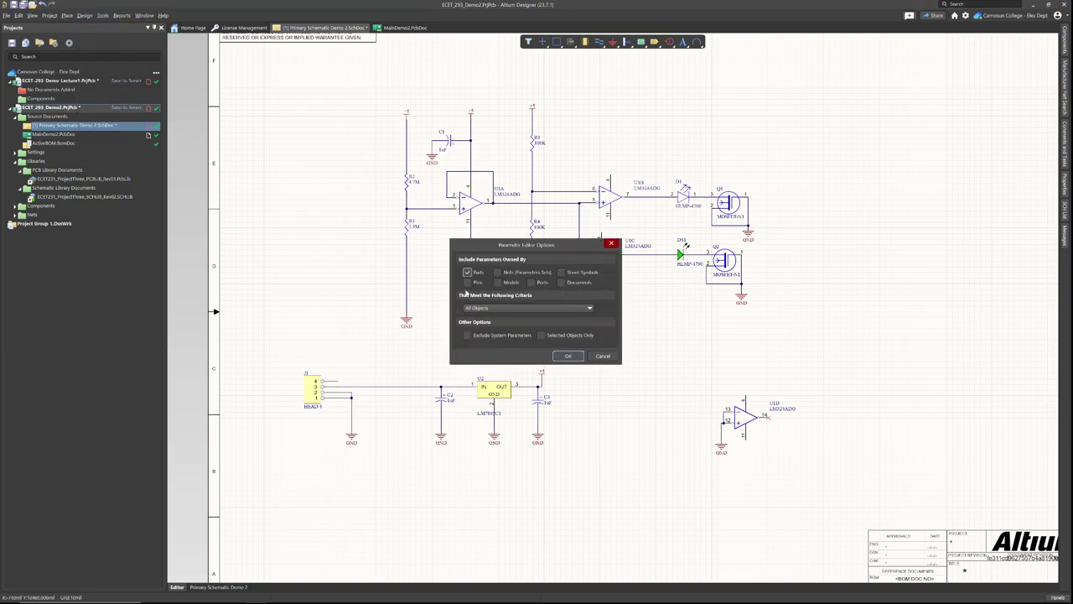
click(568, 356)
drag(596, 295, 535, 355)
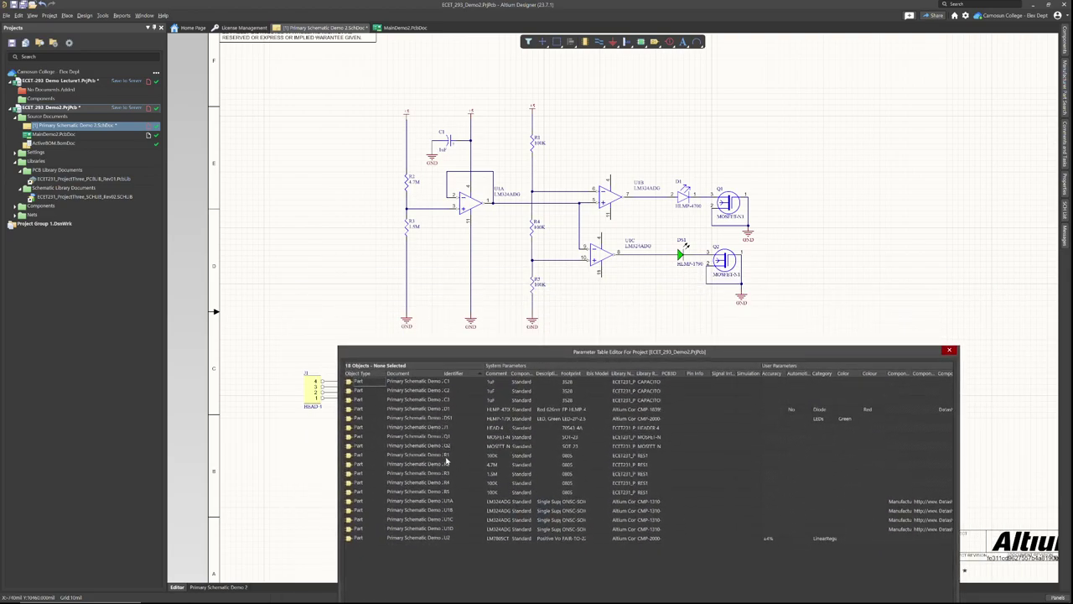
mouse_move(484, 384)
mouse_down()
mouse_move(450, 374)
mouse_move(479, 382)
mouse_up()
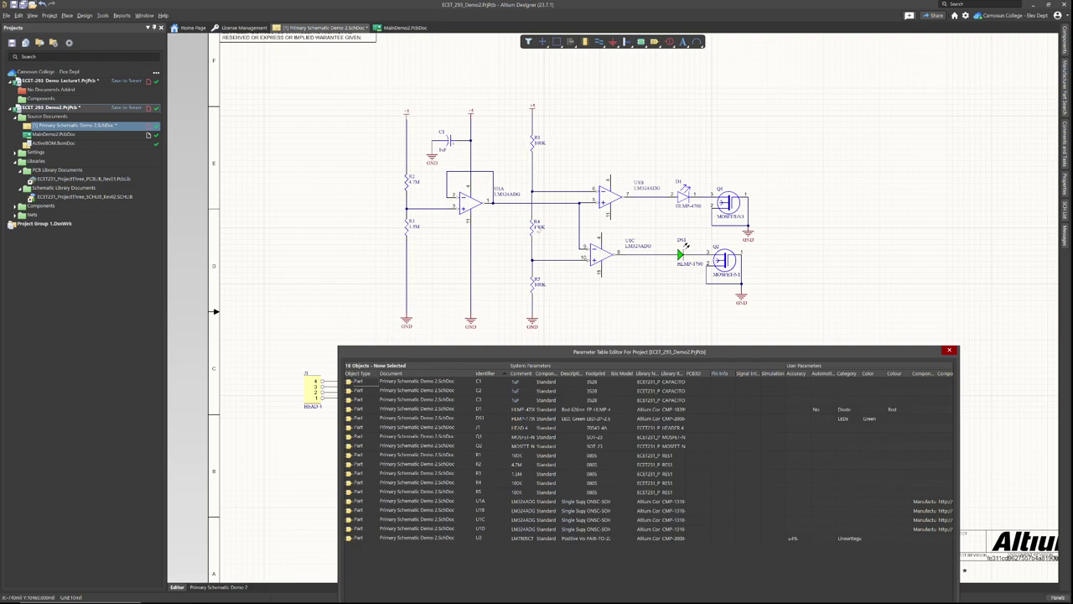
Set R4's comment to 68K in the parameter table.
click(523, 485)
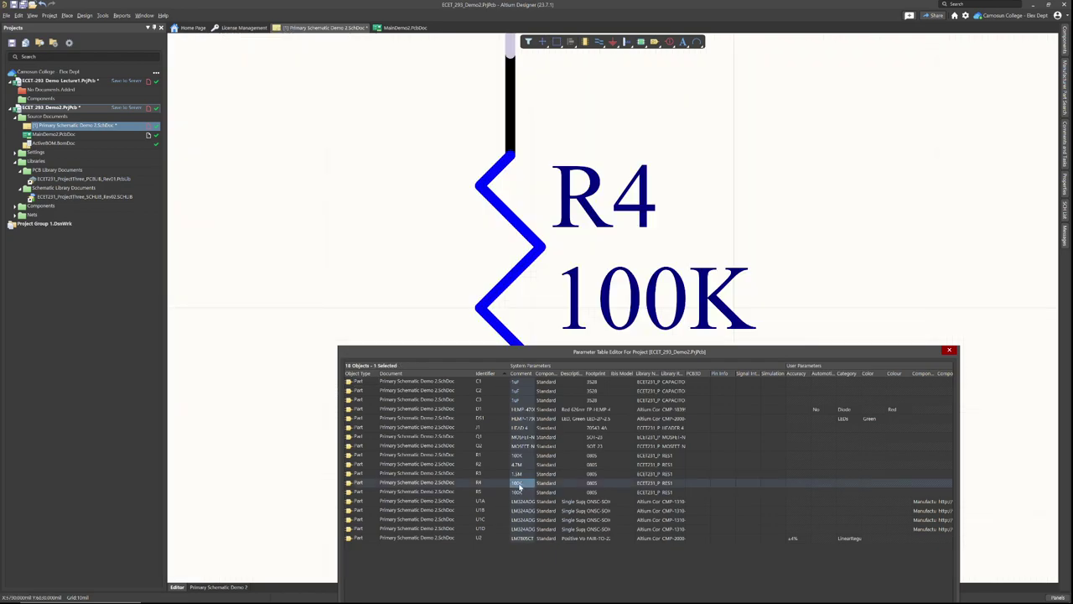
right_click(521, 488)
click(529, 478)
text(68K)
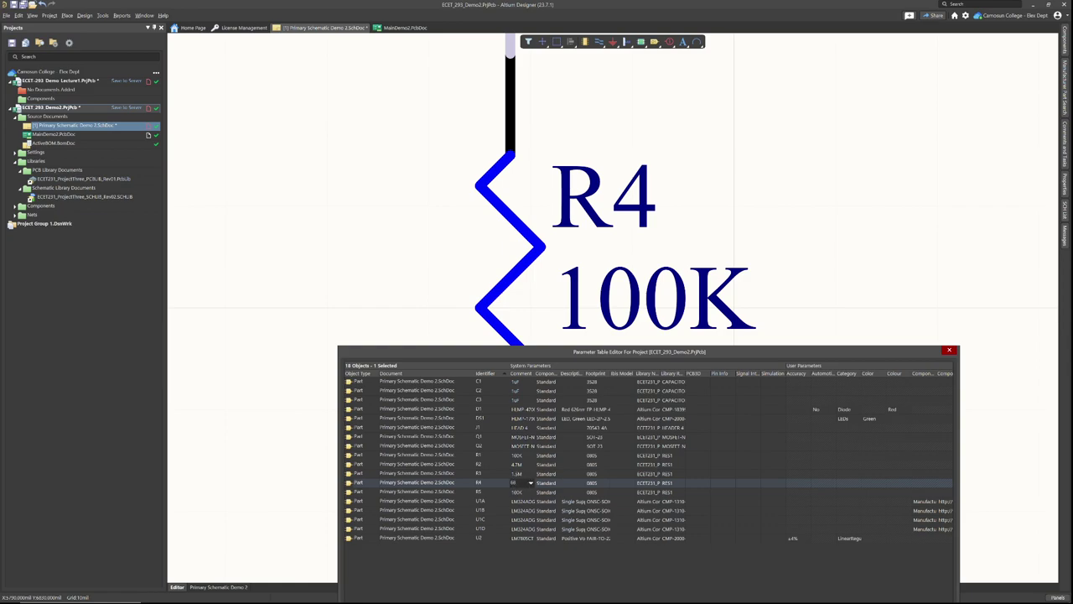
key(Return)
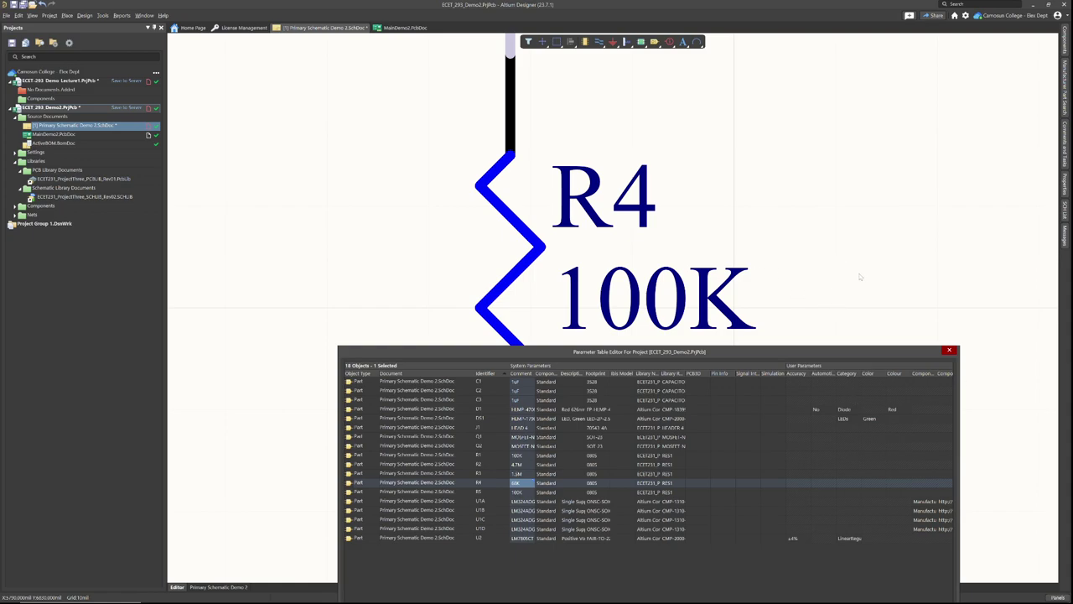
Set R5's comment to 33K in the parameter table.
click(520, 494)
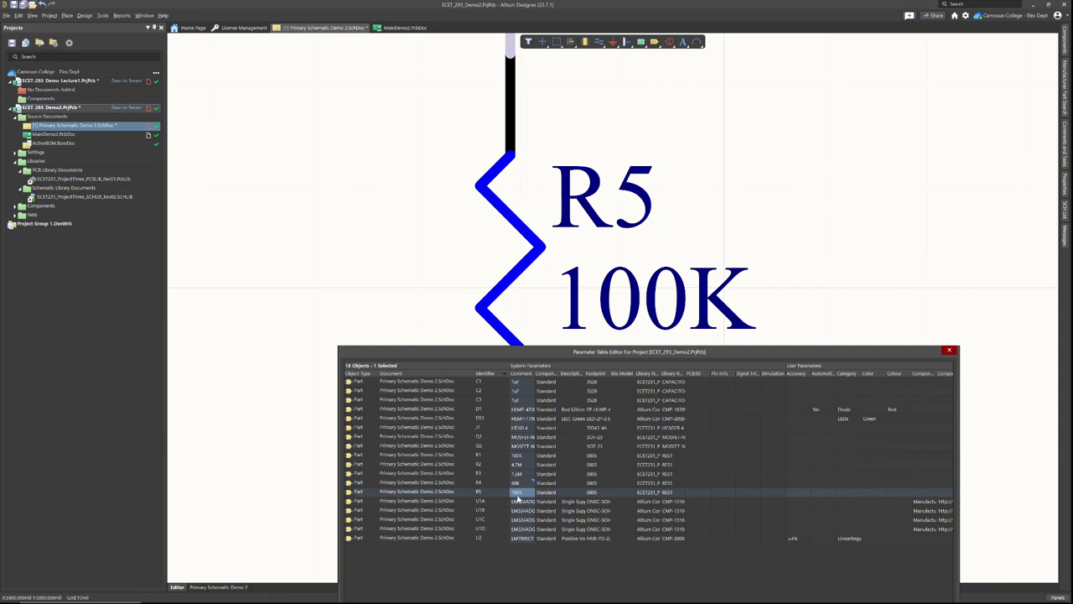
right_click(522, 495)
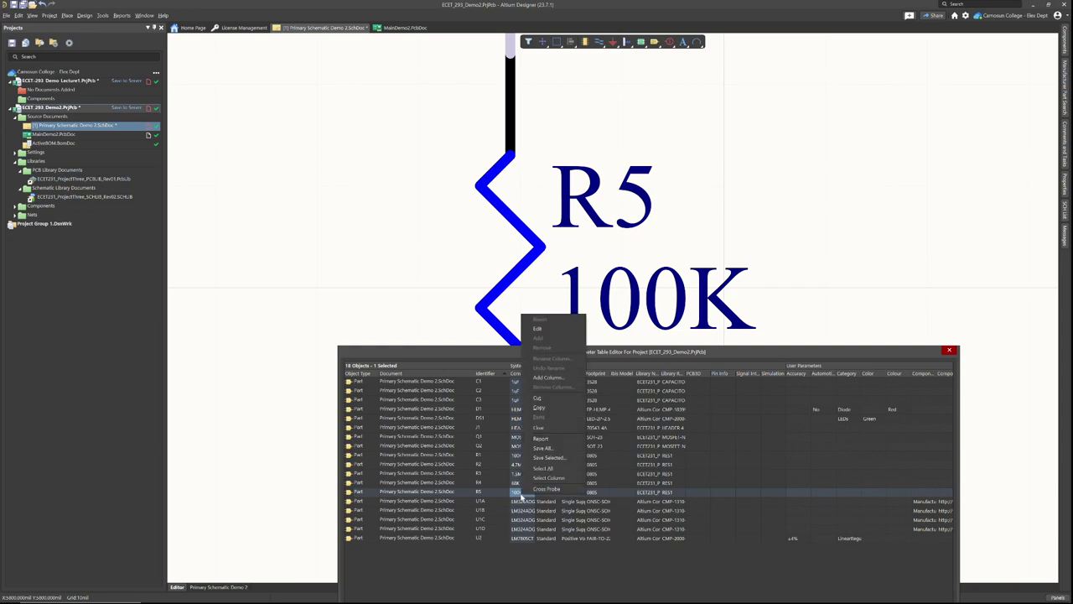
click(558, 329)
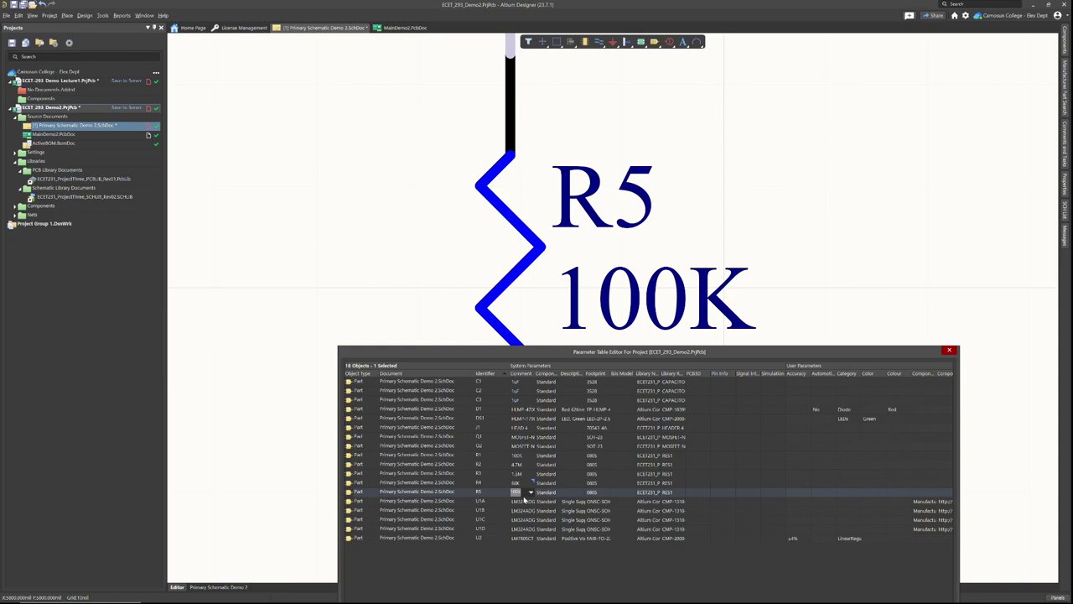
key(BackSpace)
key(Return)
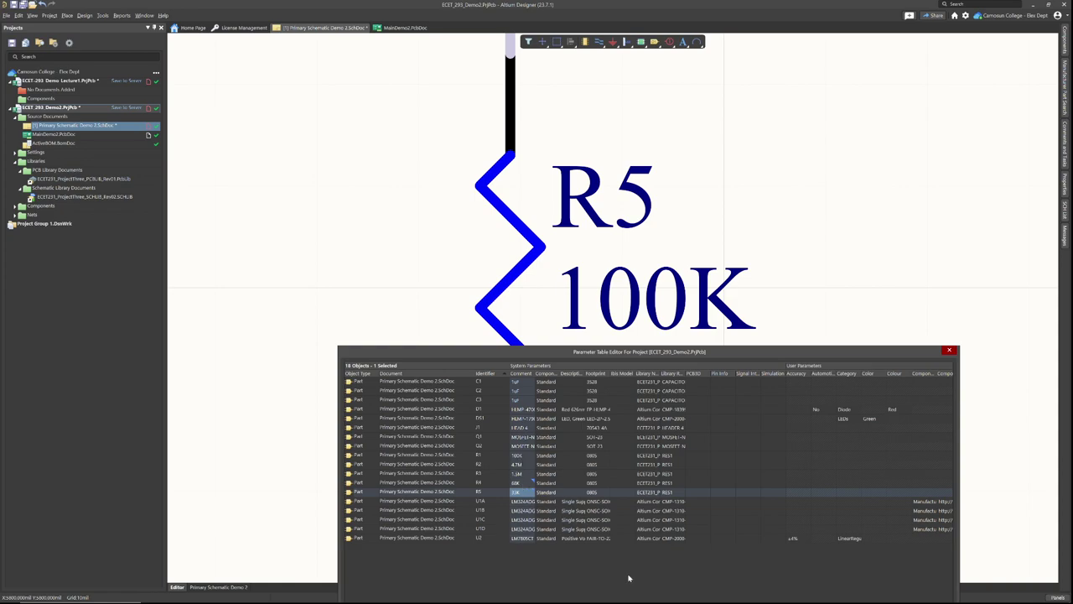
Accept the R4 and R5 comment changes and execute their change order on the schematic.
drag(793, 359, 759, 186)
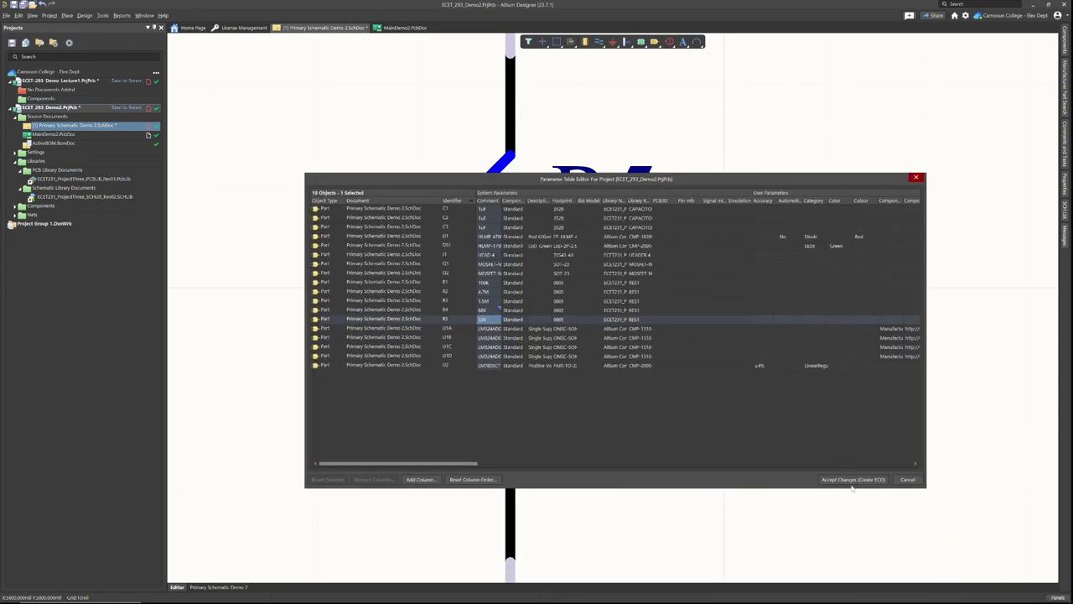
click(855, 480)
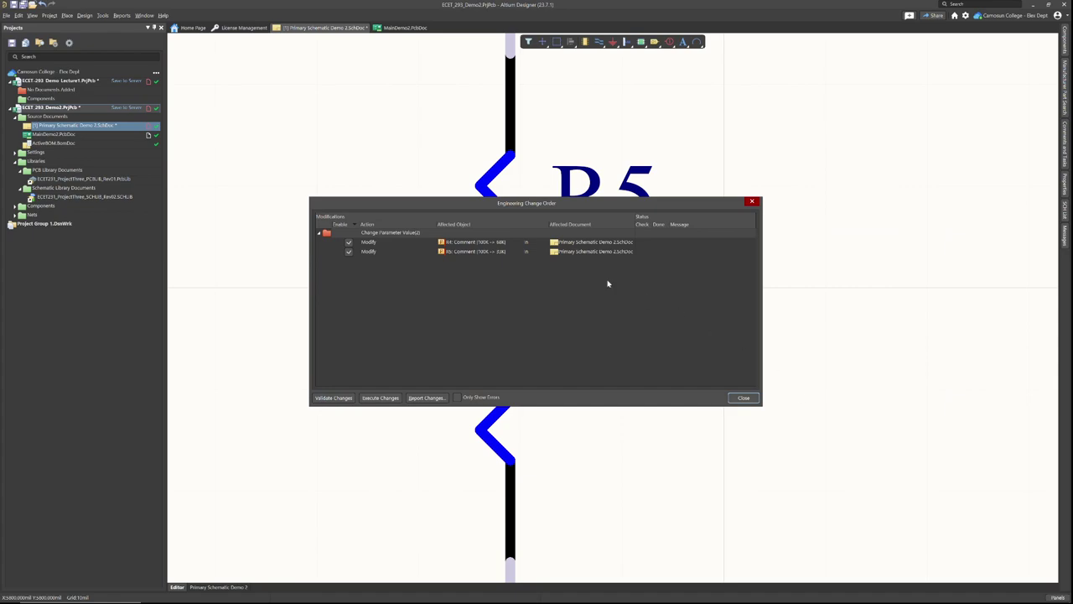
click(381, 398)
click(742, 398)
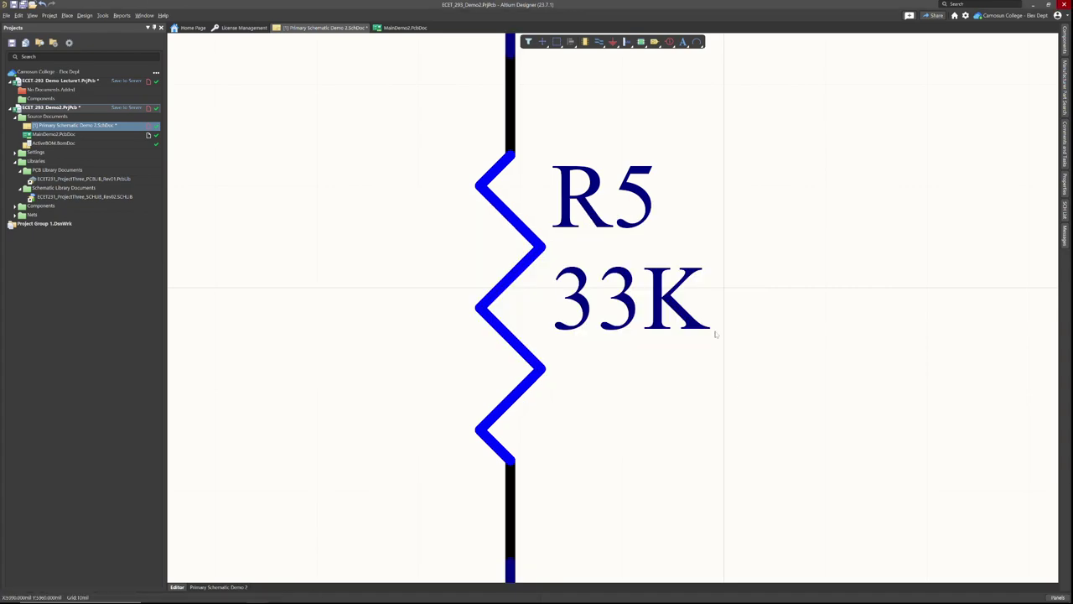
Set the value of capacitor C2, at the voltage regulator's input, to 10uF in its properties.
ctrl+scroll(717, 362, down, 6)
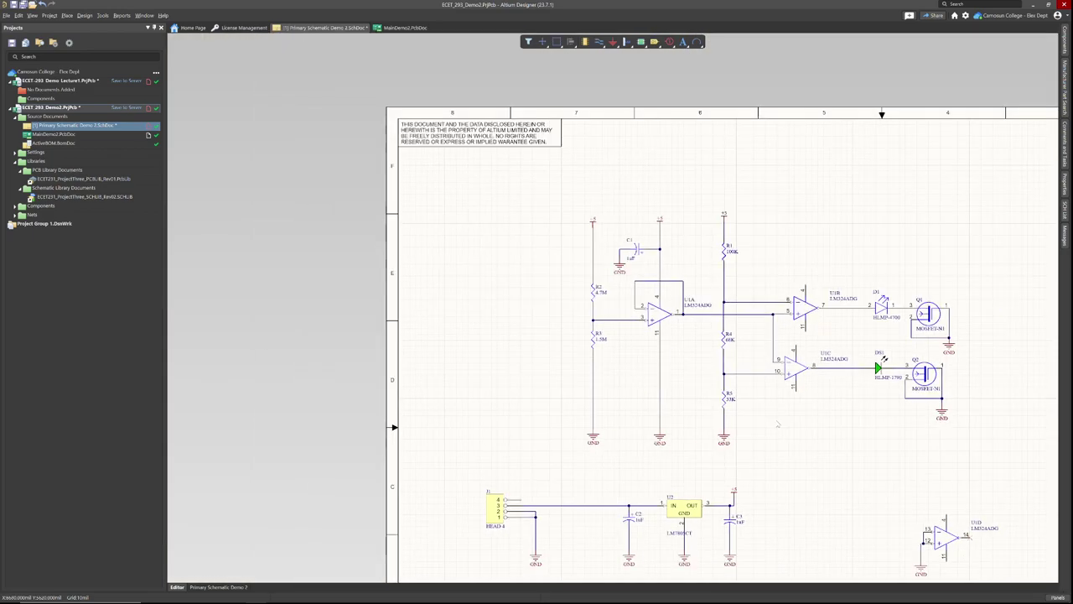
shift+scroll(778, 424, right, 4)
scroll(778, 424, down, 1)
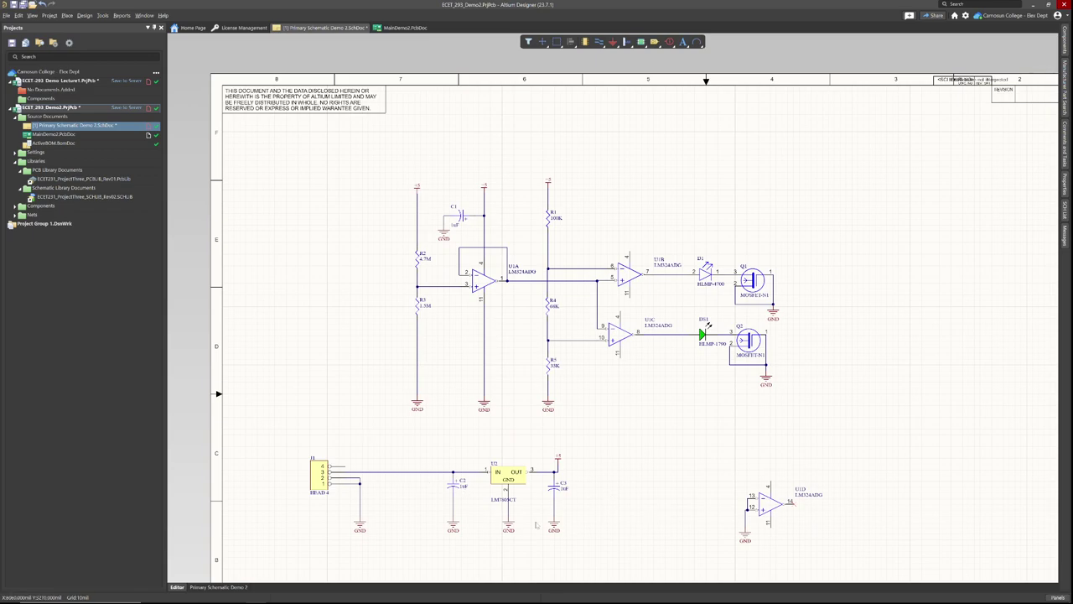
key(F11)
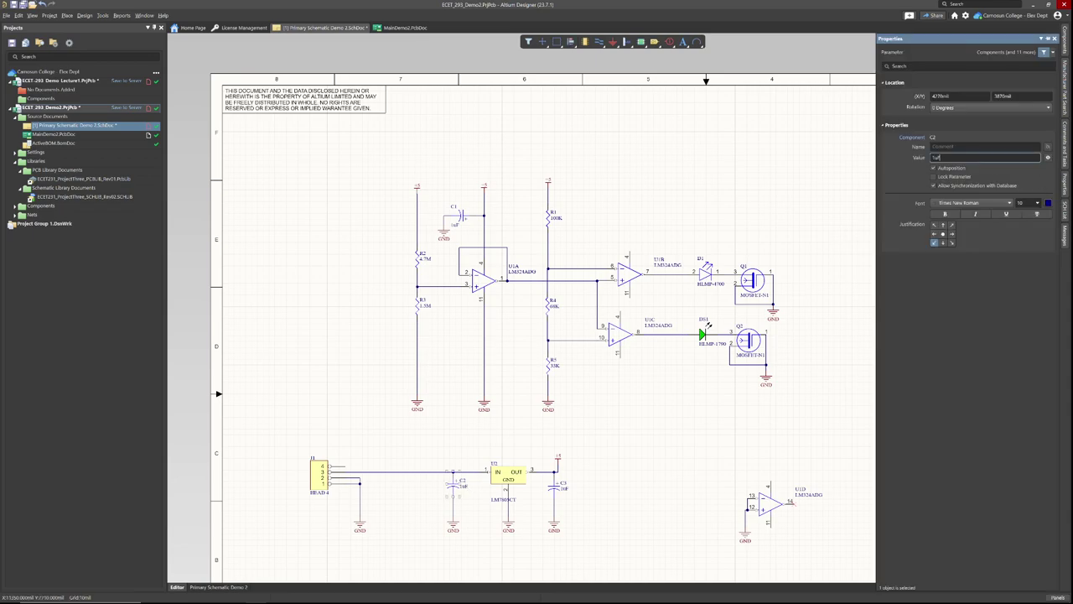
text(0)
key(Return)
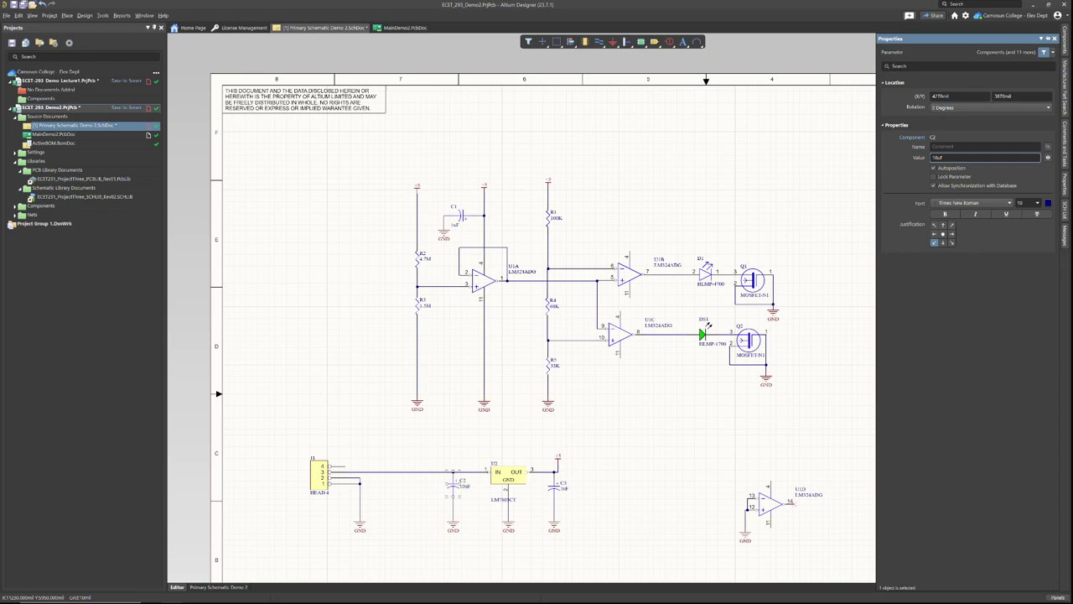
Switch to the DigiKey site in the browser and open the Aluminum Electrolytic Capacitors category from the product index.
key(alt+Tab)
mouse_move(469, 243)
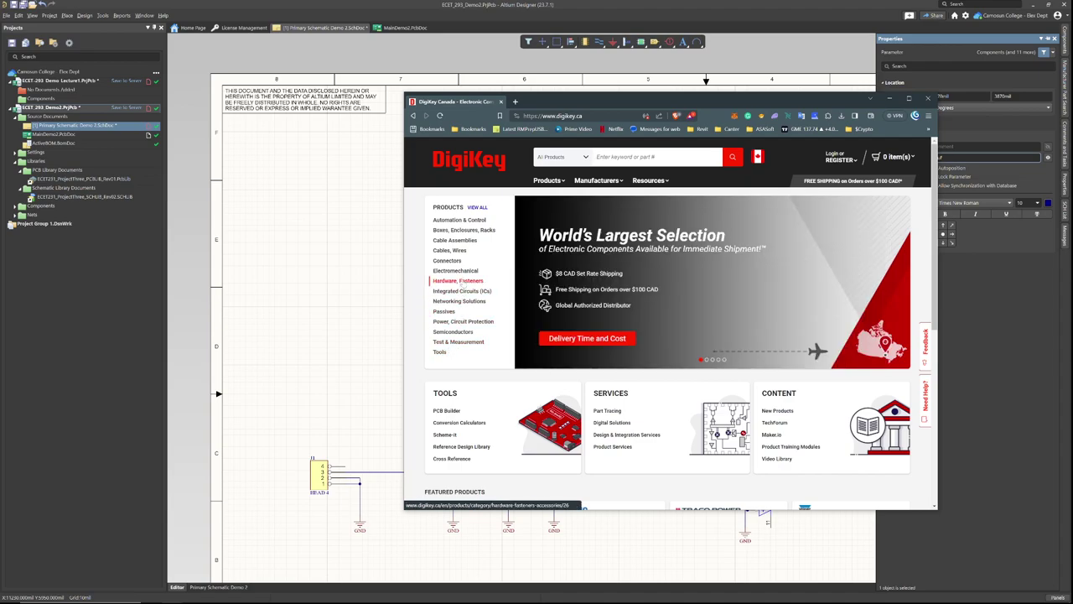
click(480, 208)
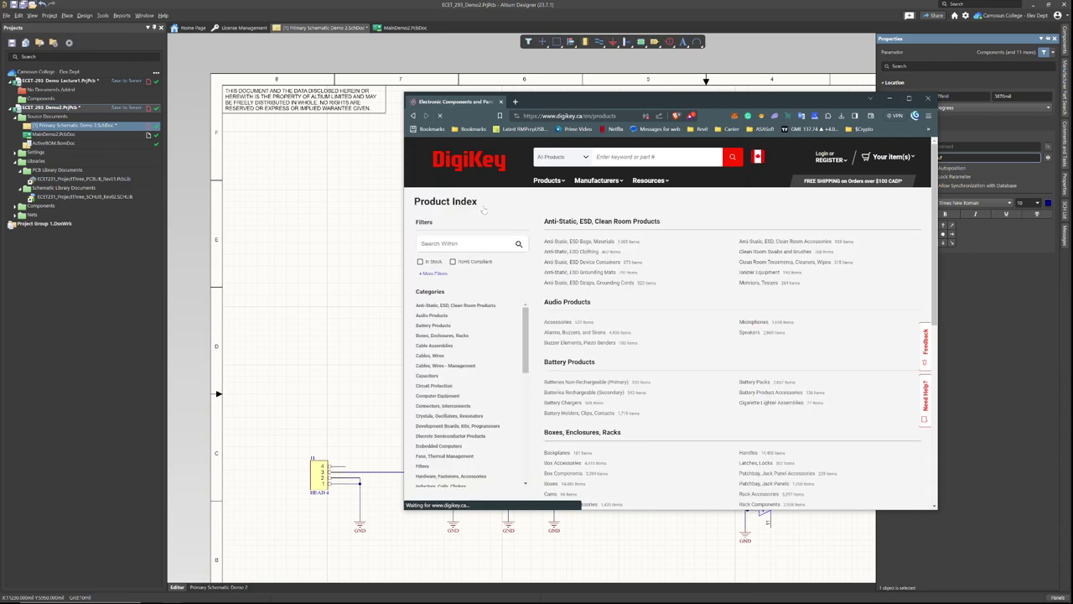
scroll(636, 293, down, 10)
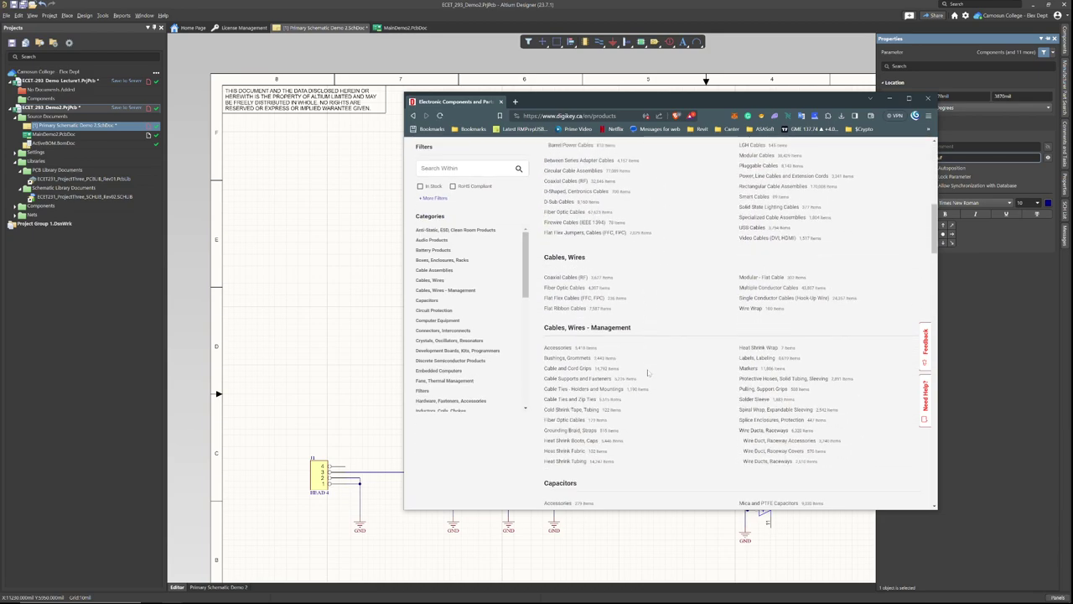
scroll(636, 306, down, 3)
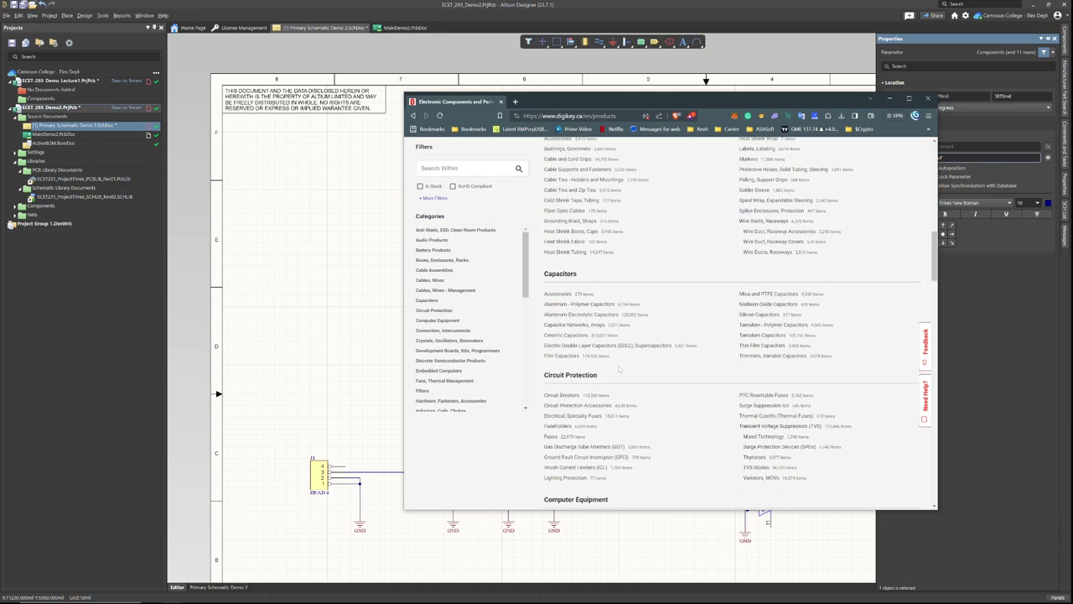
click(560, 275)
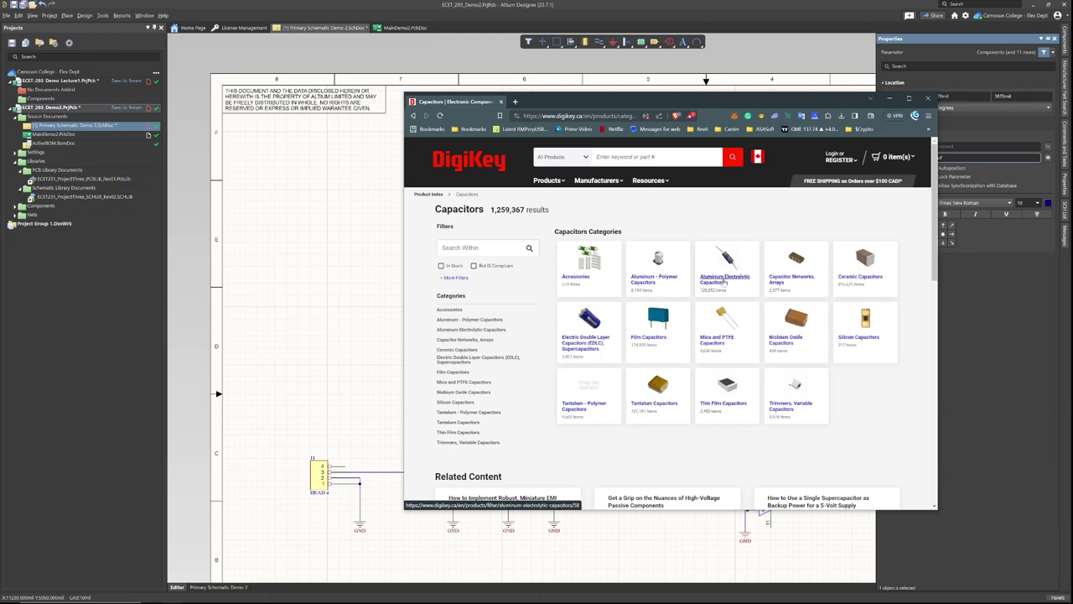
click(731, 416)
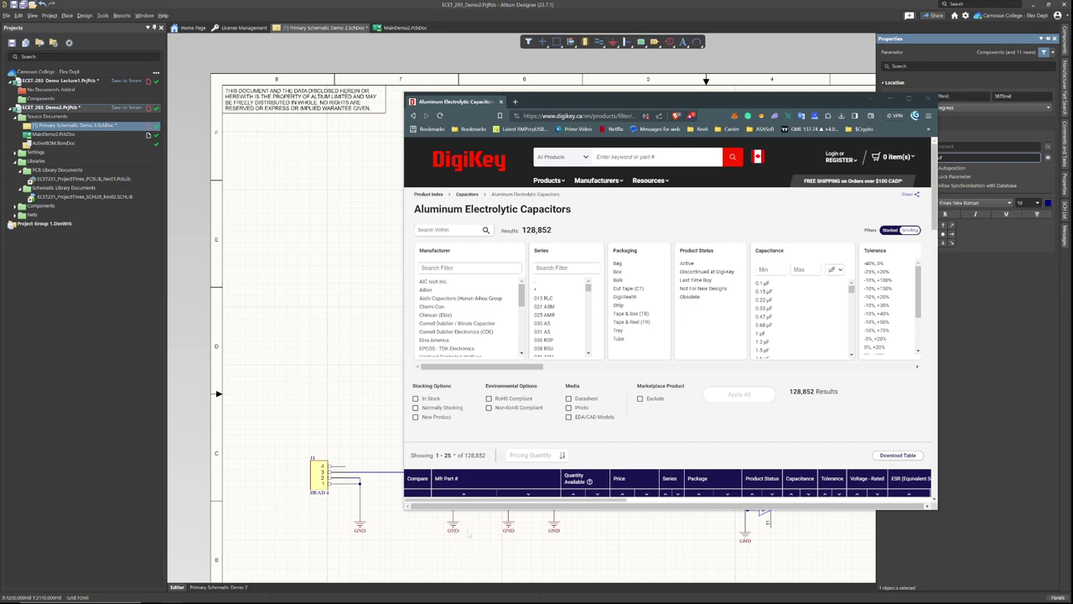
Enlarge the browser window and filter the electrolytic capacitors to 10 µF with voltage ratings from 25 V to 50 V.
scroll(774, 332, down, 2)
scroll(775, 331, down, 6)
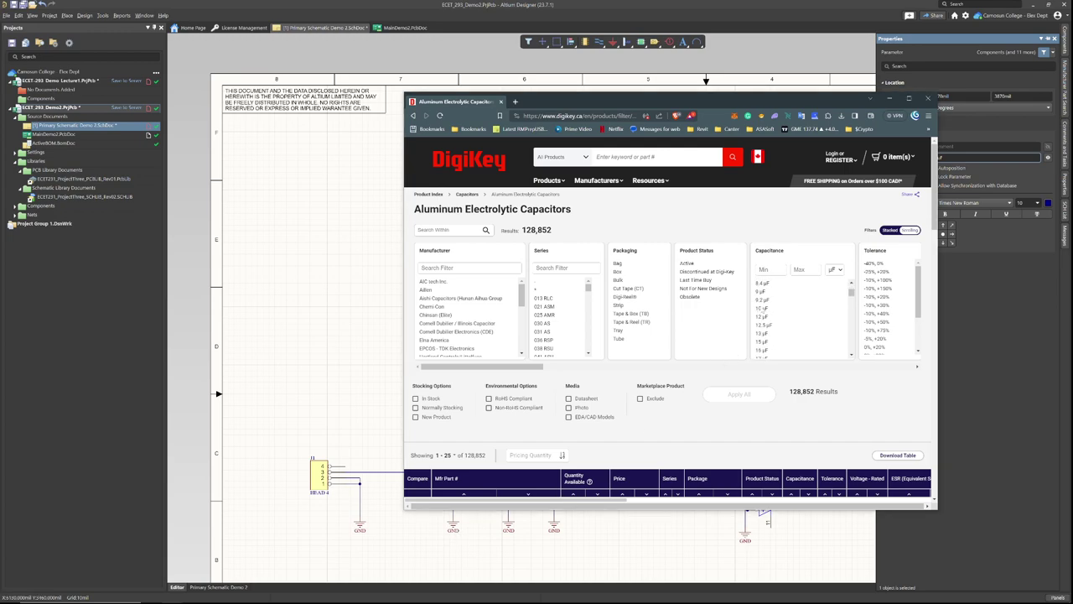
click(760, 310)
drag(792, 102, 636, 75)
drag(780, 349, 1065, 340)
scroll(807, 286, down, 2)
click(791, 302)
scroll(804, 305, down, 3)
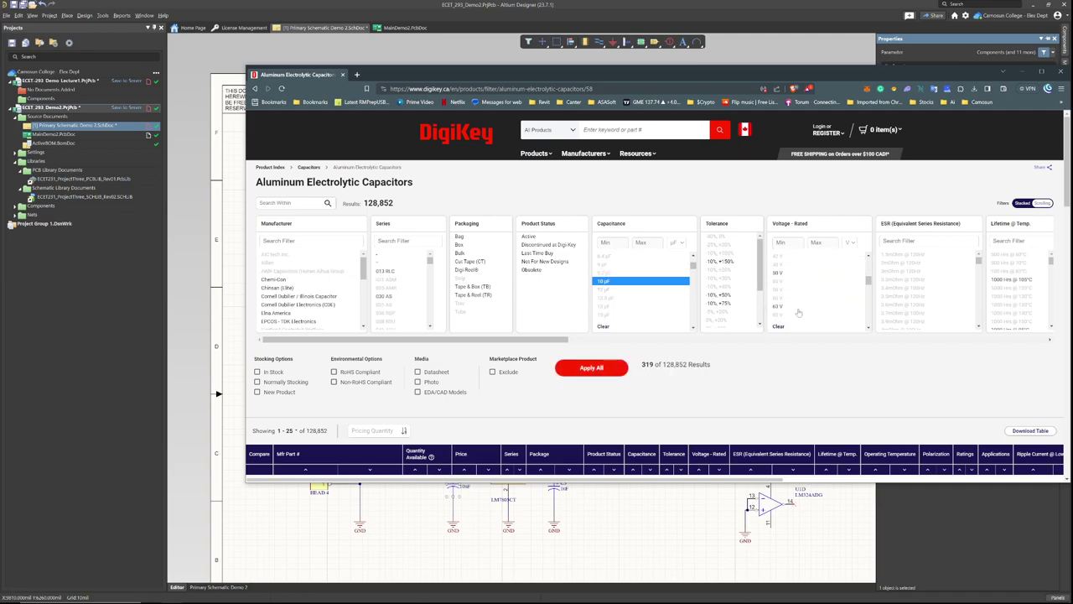
click(809, 310)
scroll(797, 285, up, 3)
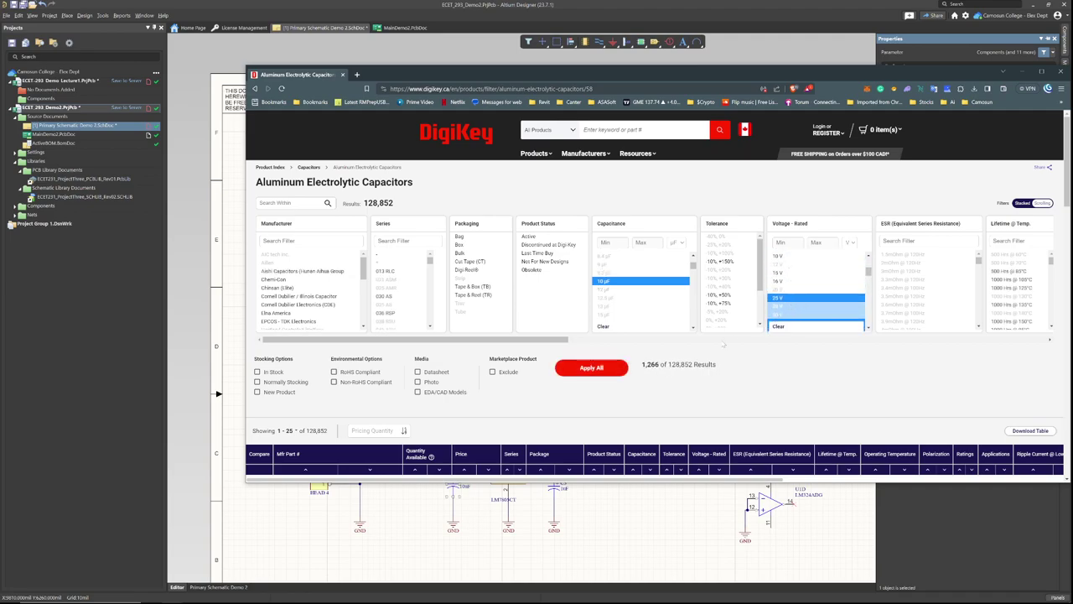
Restrict the capacitors to In Stock and Normally Stocking, and apply all chosen filters.
click(257, 371)
click(258, 382)
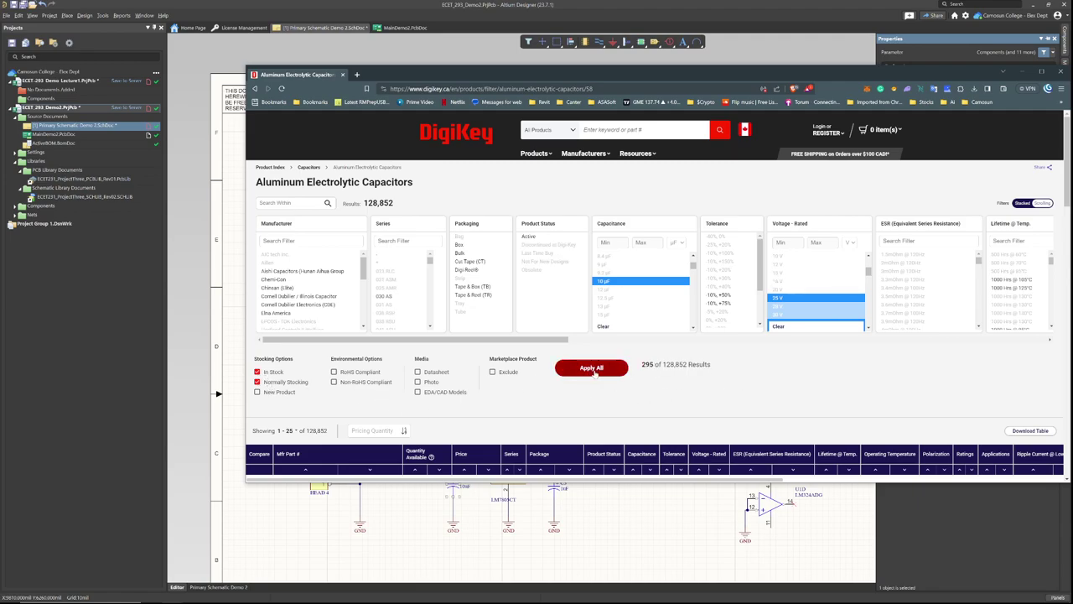
click(592, 369)
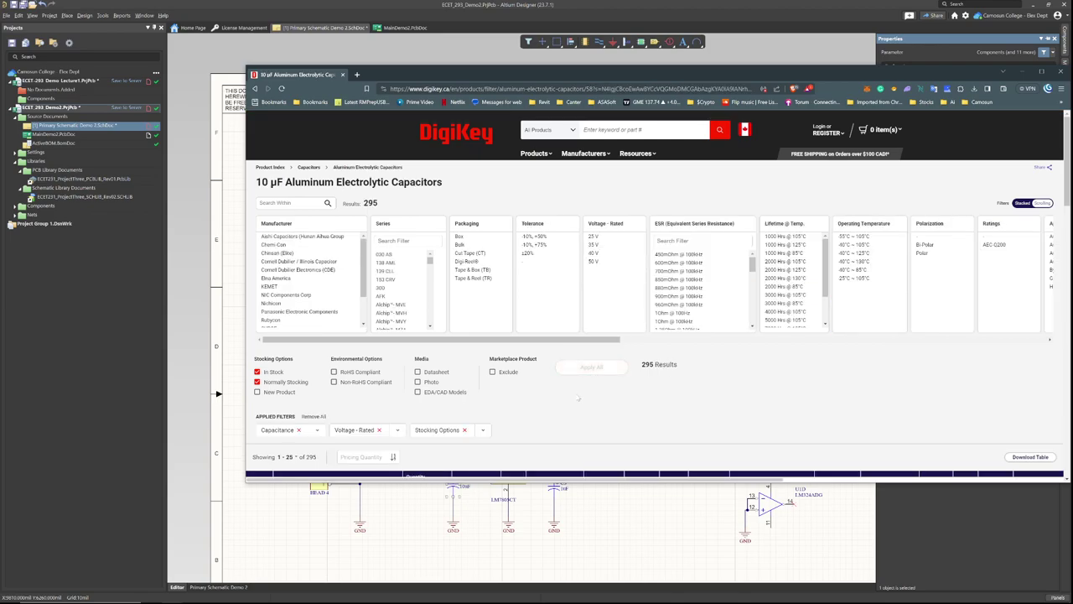
Sort the filtered 10 µF capacitors by ascending price and look through the cheapest parts.
scroll(577, 397, down, 1)
scroll(435, 436, down, 1)
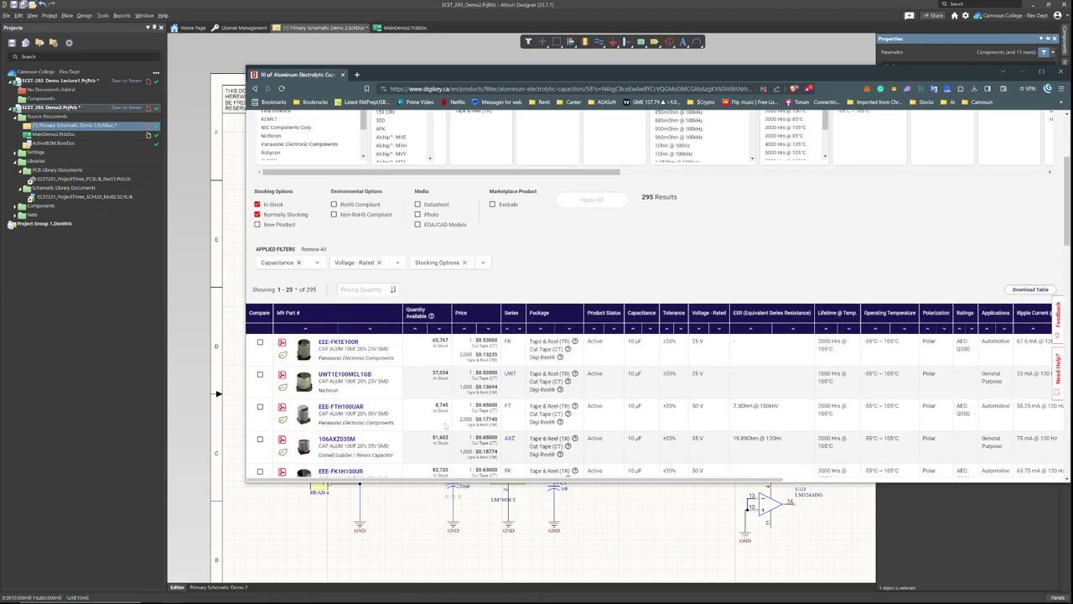
click(466, 329)
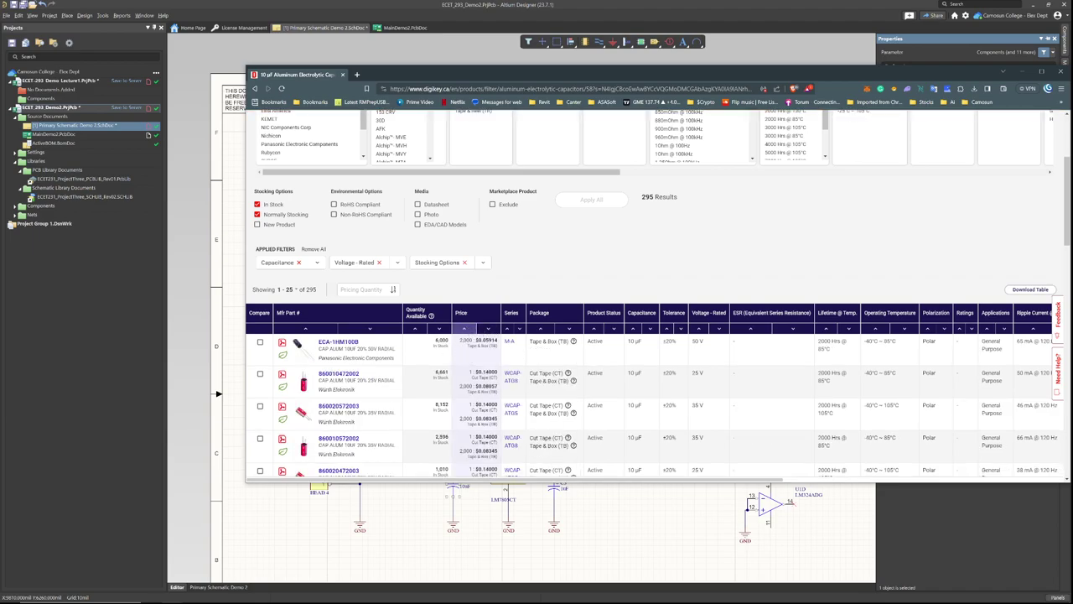
scroll(655, 293, down, 1)
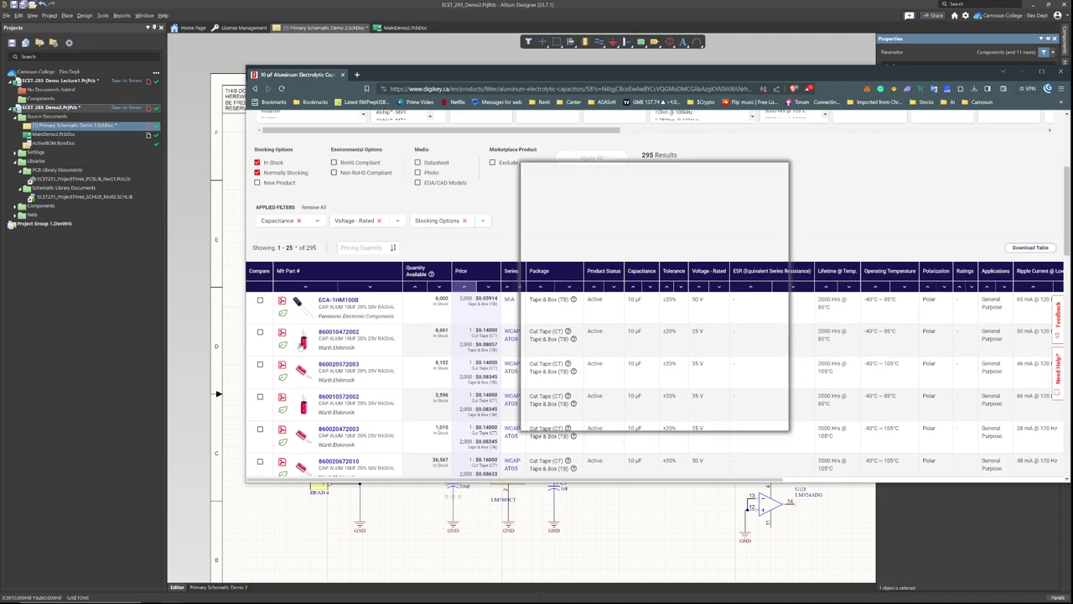
scroll(411, 390, down, 6)
scroll(410, 397, up, 7)
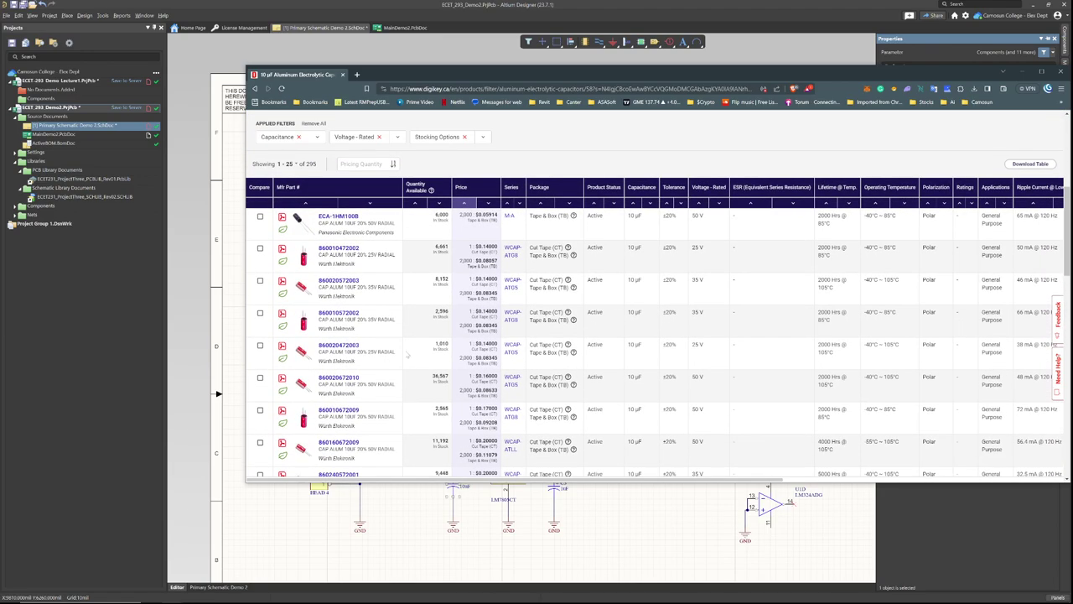